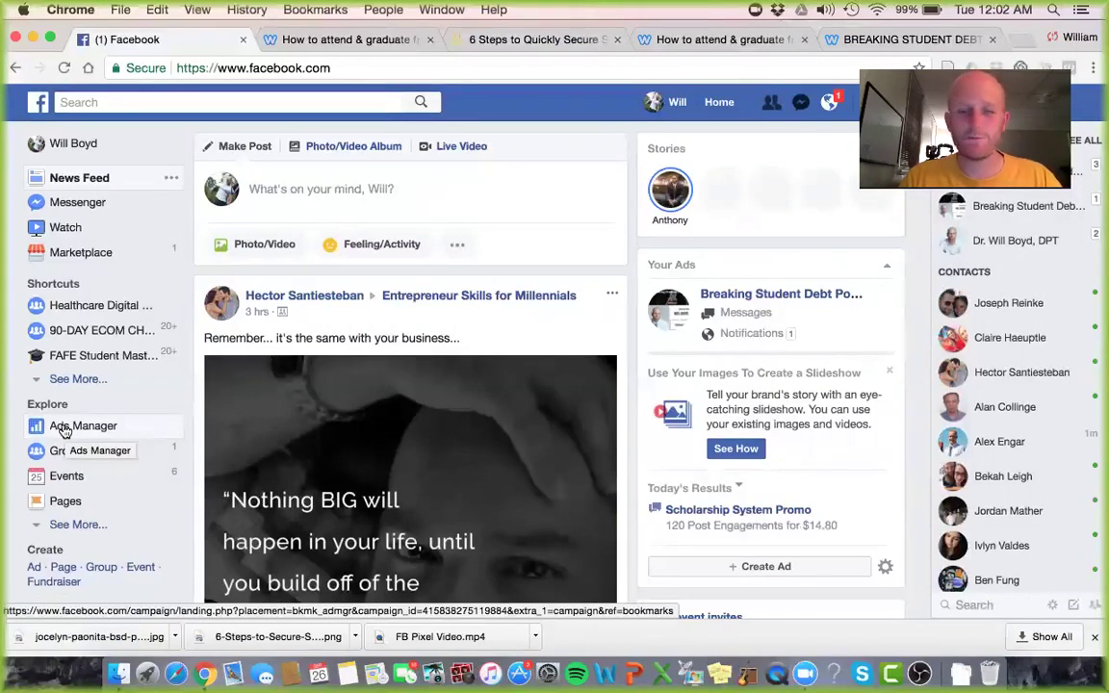
# Step: Open Ads Manager from the Facebook home page
pyautogui.click(64, 429)
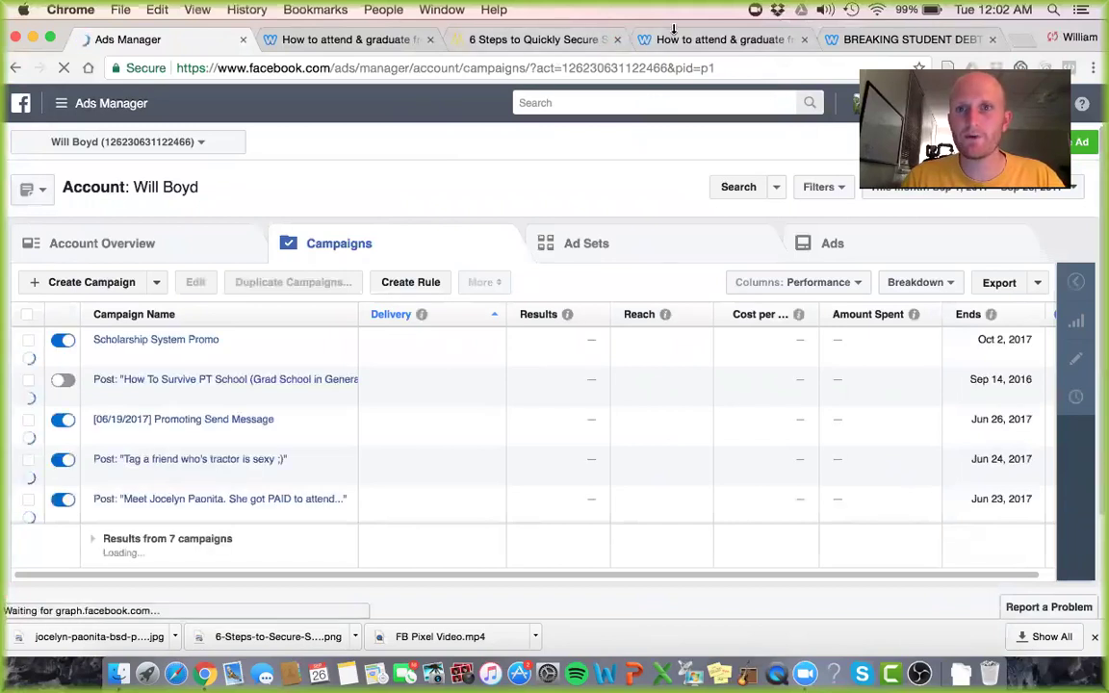
pyautogui.moveTo(674, 30); pyautogui.dragTo(672, 53)
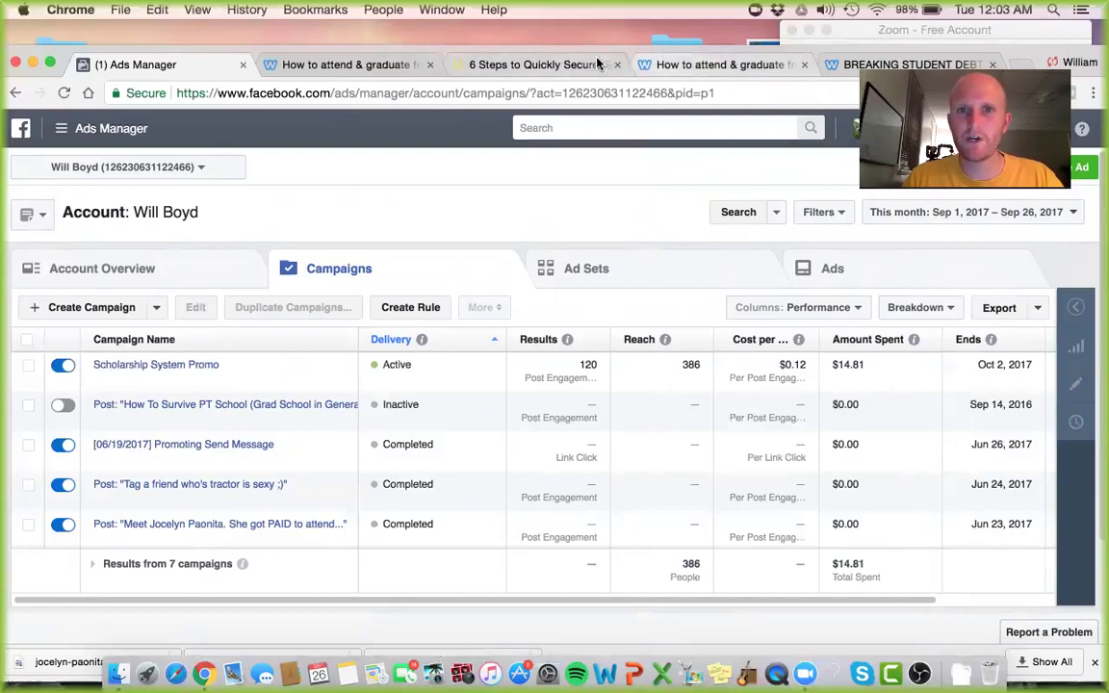
# Step: Examine the header, title and podcast banner of the blog post "How to attend & graduate from college debt free"
pyautogui.click(681, 63)
pyautogui.scroll(10, 644, 343)
pyautogui.scroll(5, 647, 345)
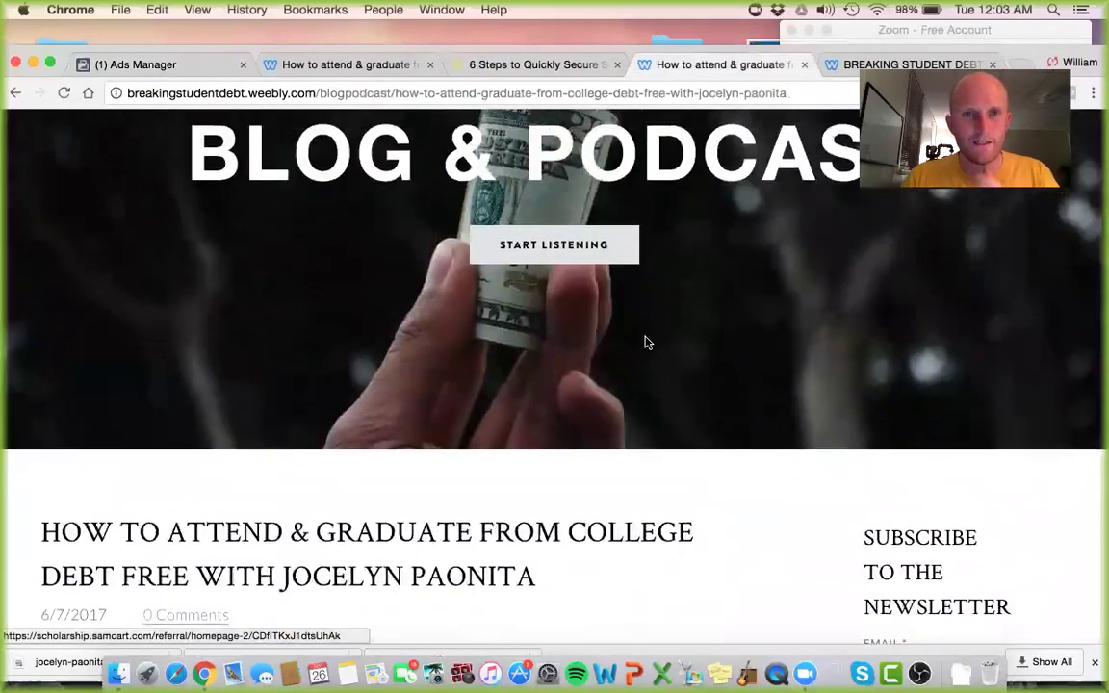
pyautogui.scroll(-6, 647, 345)
pyautogui.scroll(-3, 646, 341)
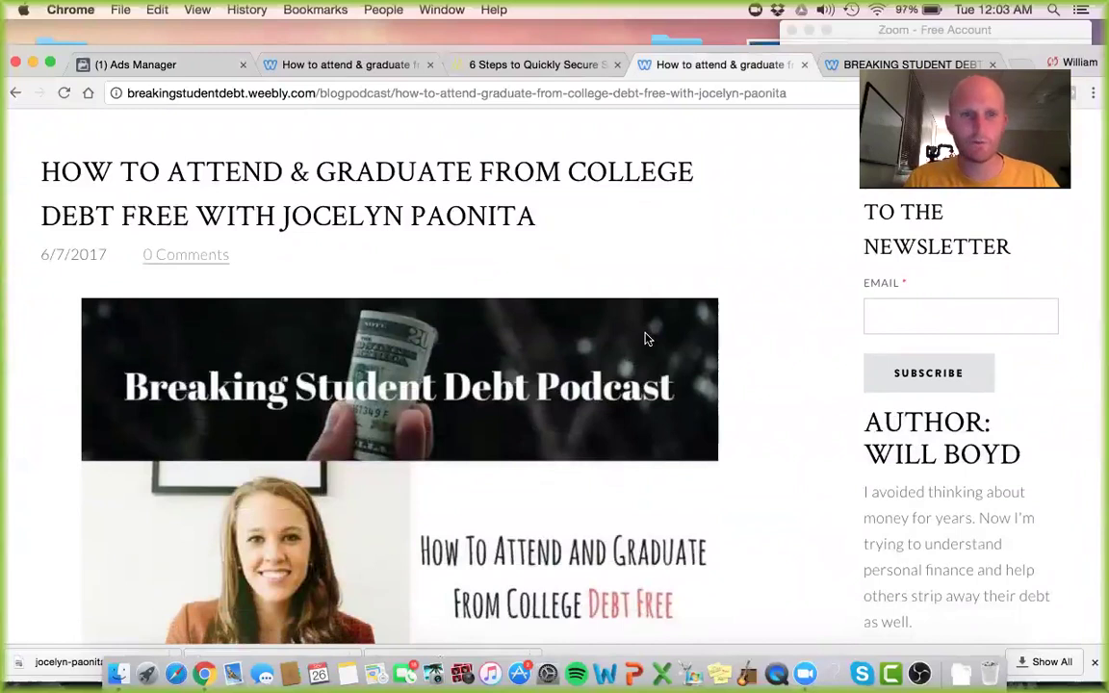
pyautogui.scroll(-4, 647, 340)
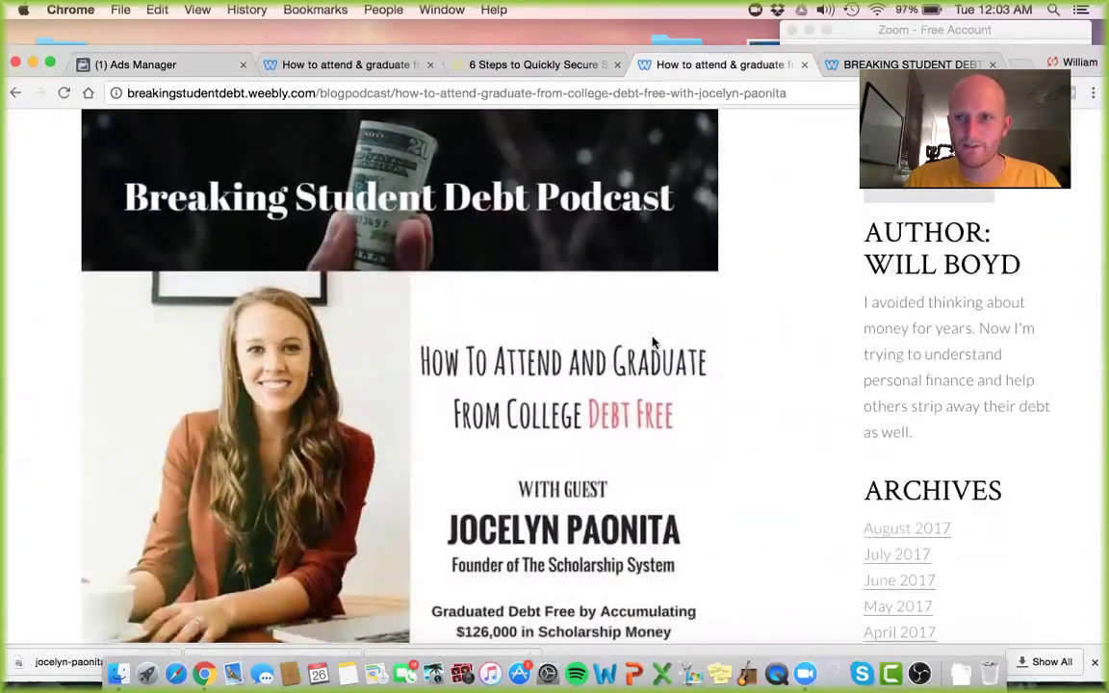
pyautogui.scroll(-1, 652, 341)
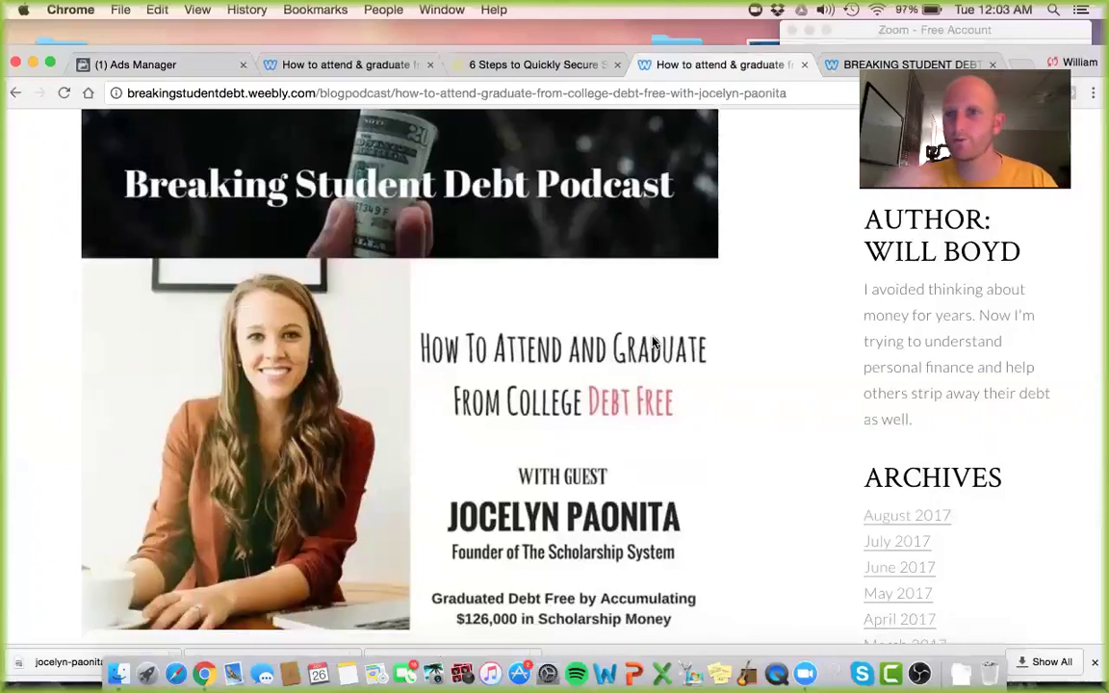
pyautogui.scroll(-3, 651, 341)
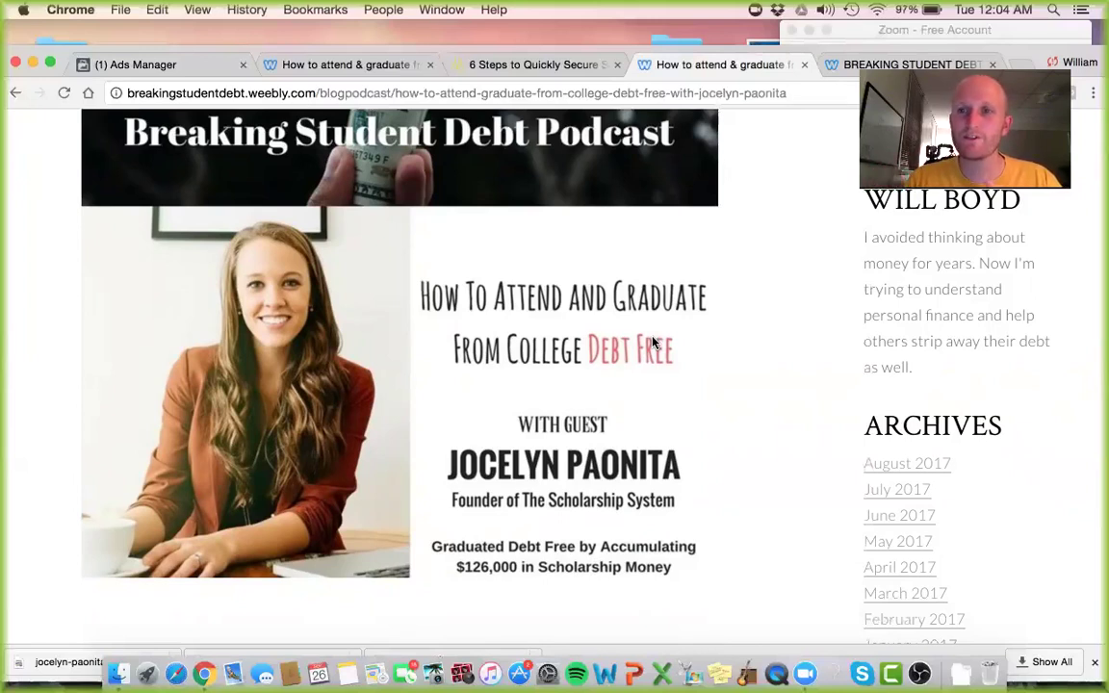
pyautogui.scroll(3, 651, 342)
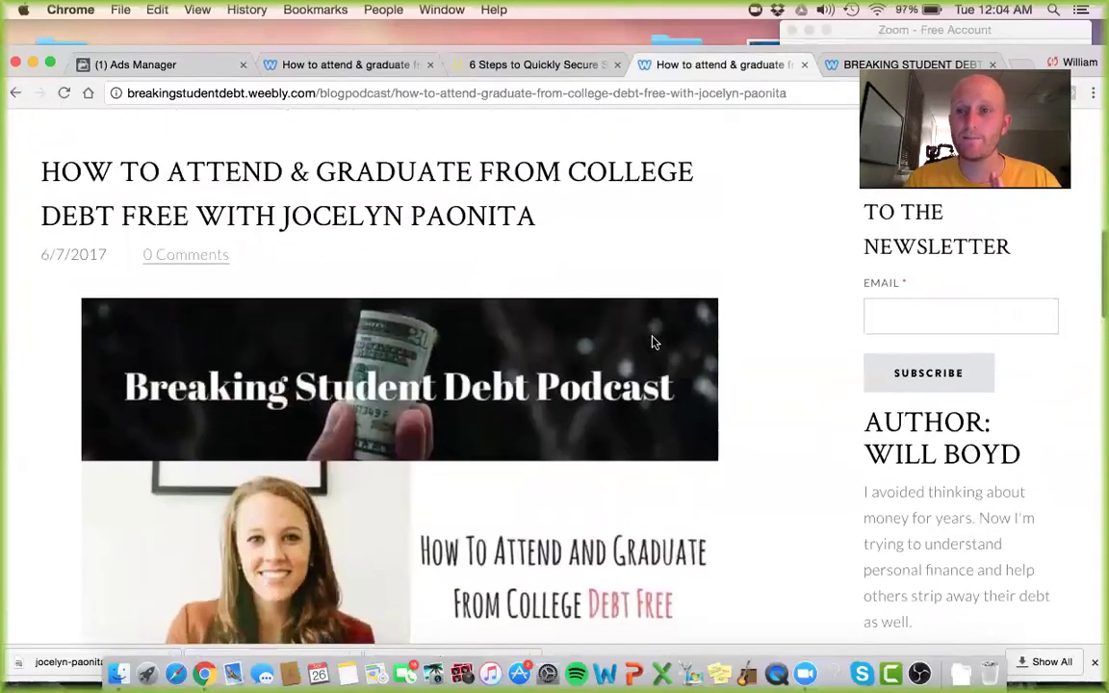
pyautogui.scroll(-1, 651, 341)
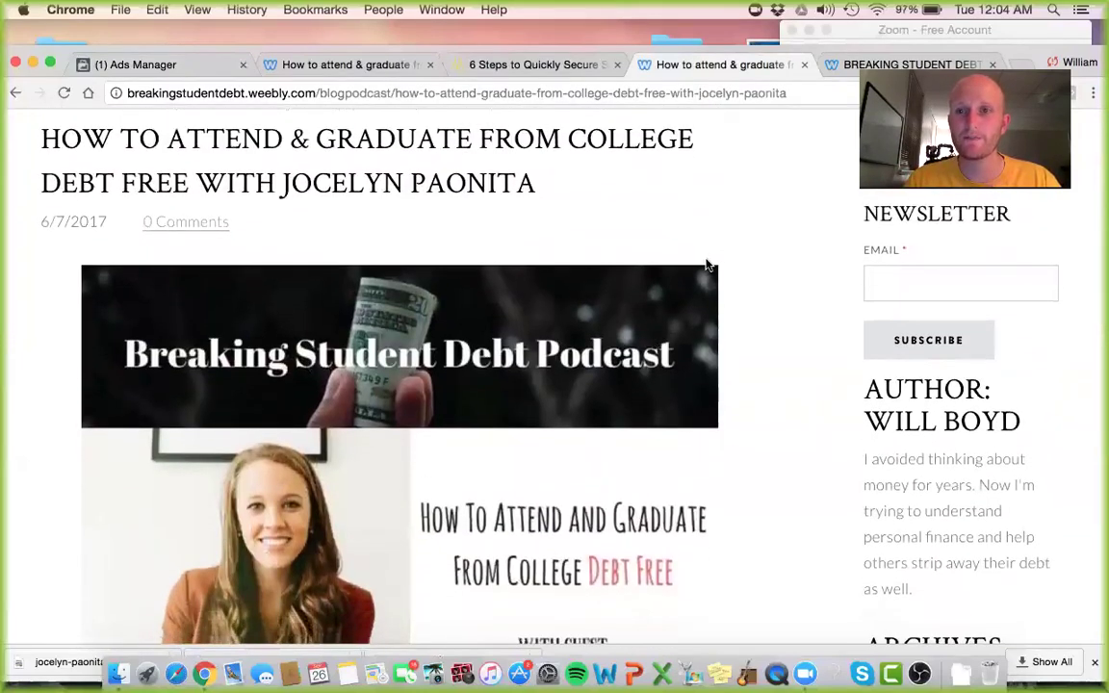
pyautogui.scroll(1, 664, 217)
pyautogui.scroll(8, 664, 218)
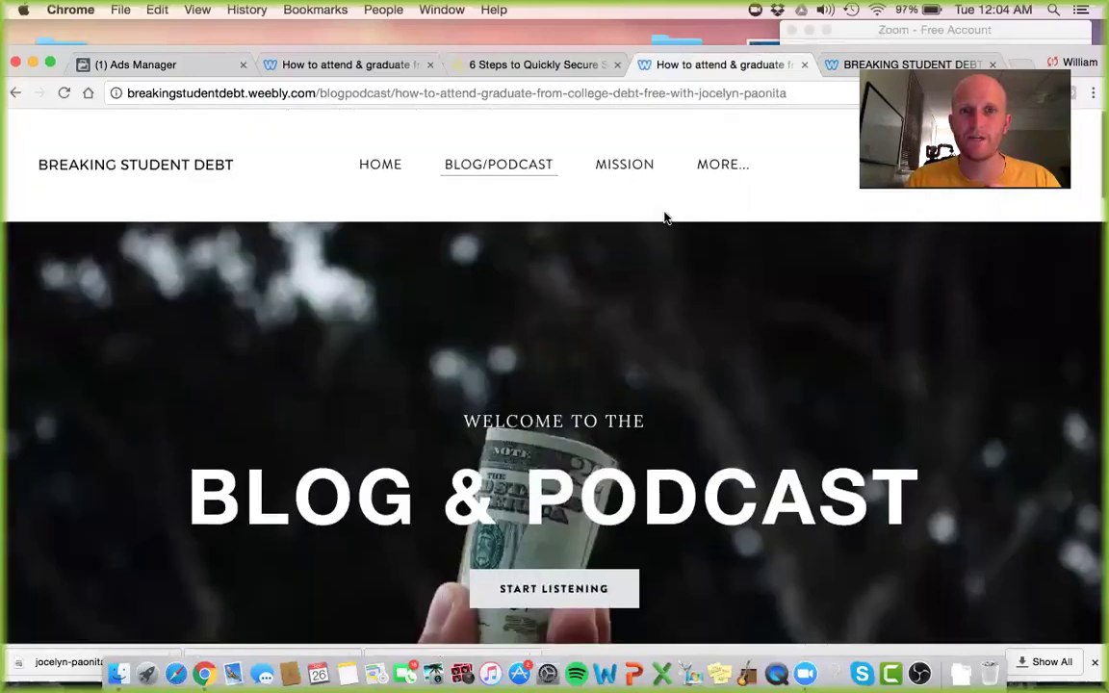
# Step: Review the post's guest image, podcast player, episode description and The Scholarship System picture link
pyautogui.scroll(-3, 664, 217)
pyautogui.scroll(-5, 664, 218)
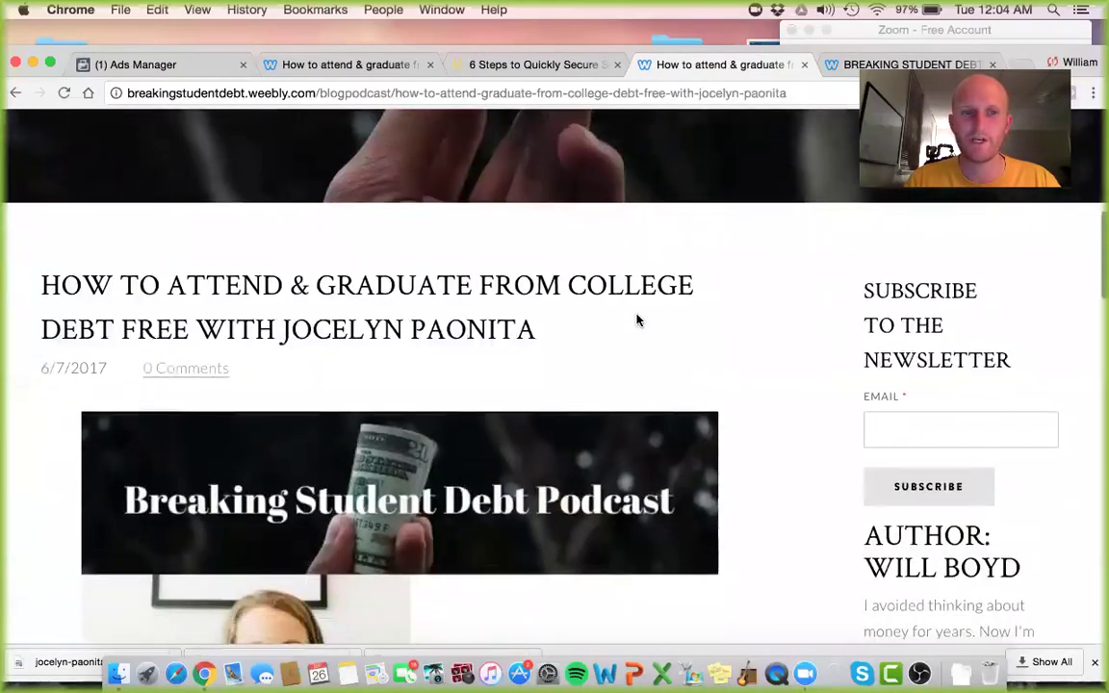
pyautogui.scroll(-5, 690, 302)
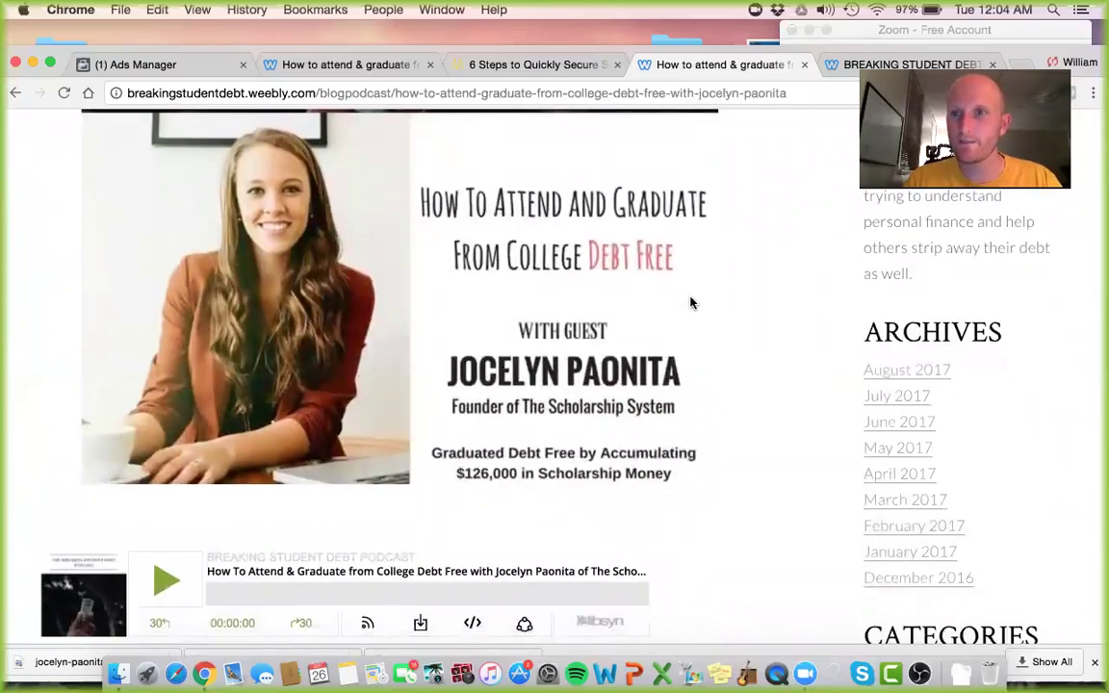
pyautogui.scroll(-2, 690, 303)
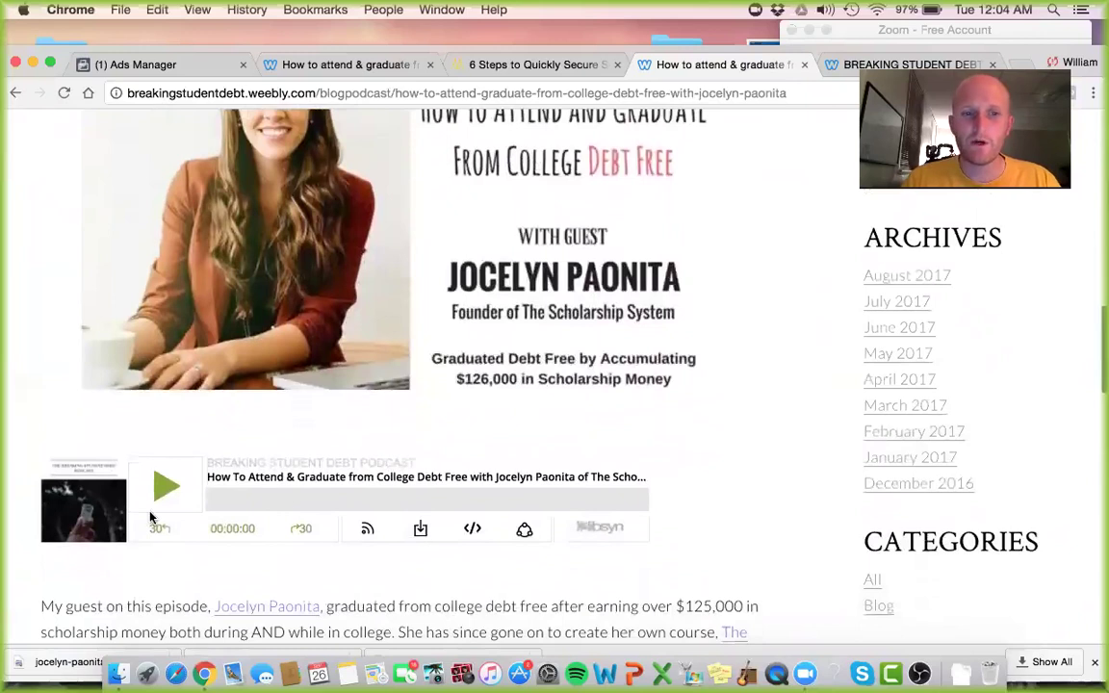
pyautogui.scroll(-1, 150, 518)
pyautogui.scroll(-1, 166, 508)
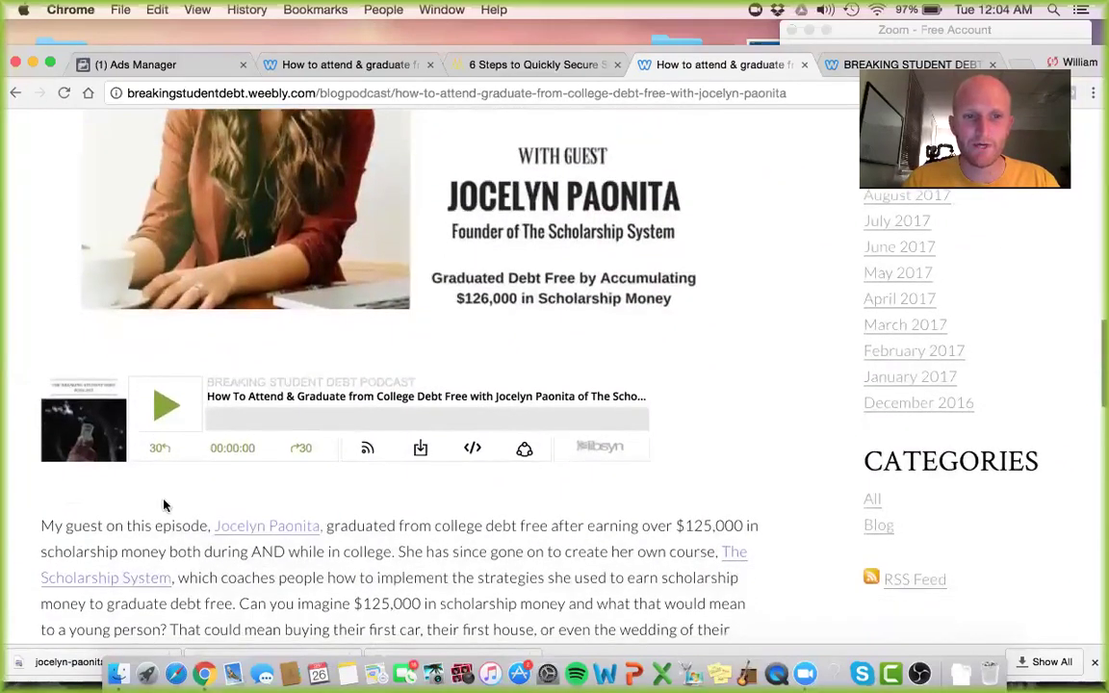
pyautogui.scroll(-6, 142, 433)
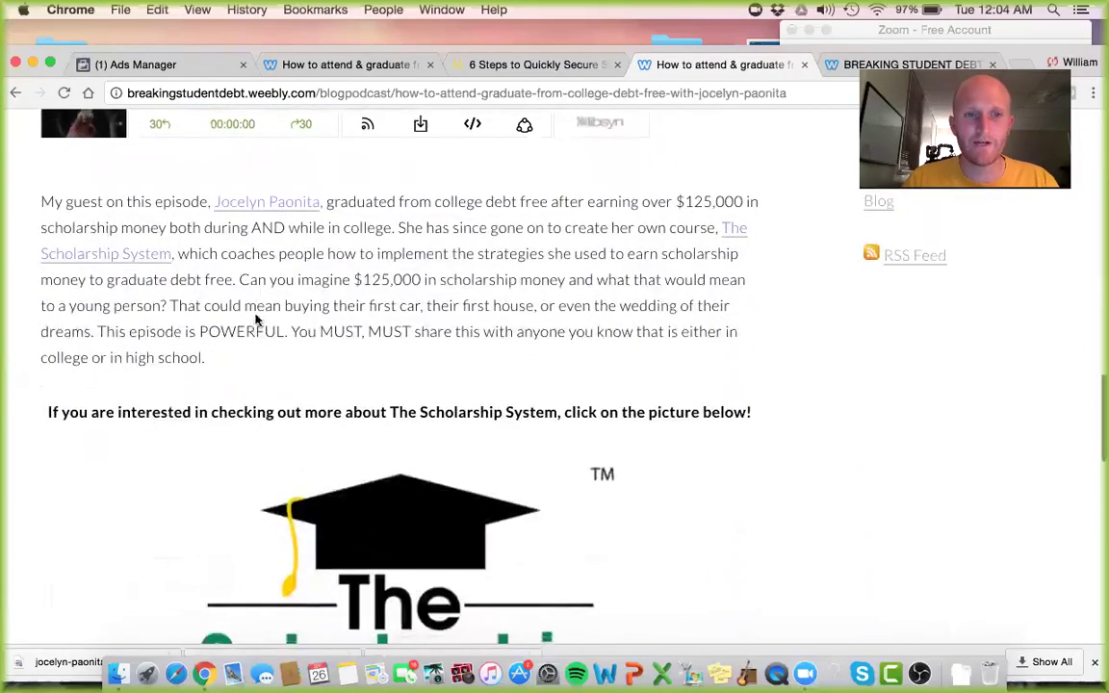
pyautogui.scroll(-3, 247, 339)
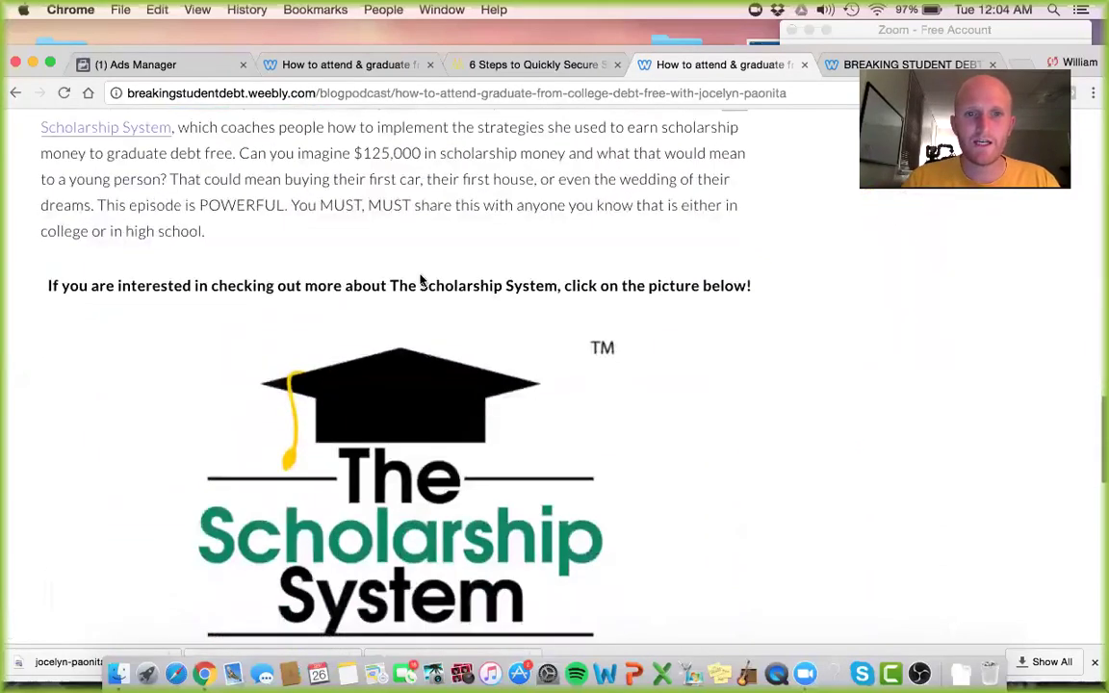
pyautogui.scroll(-3, 420, 279)
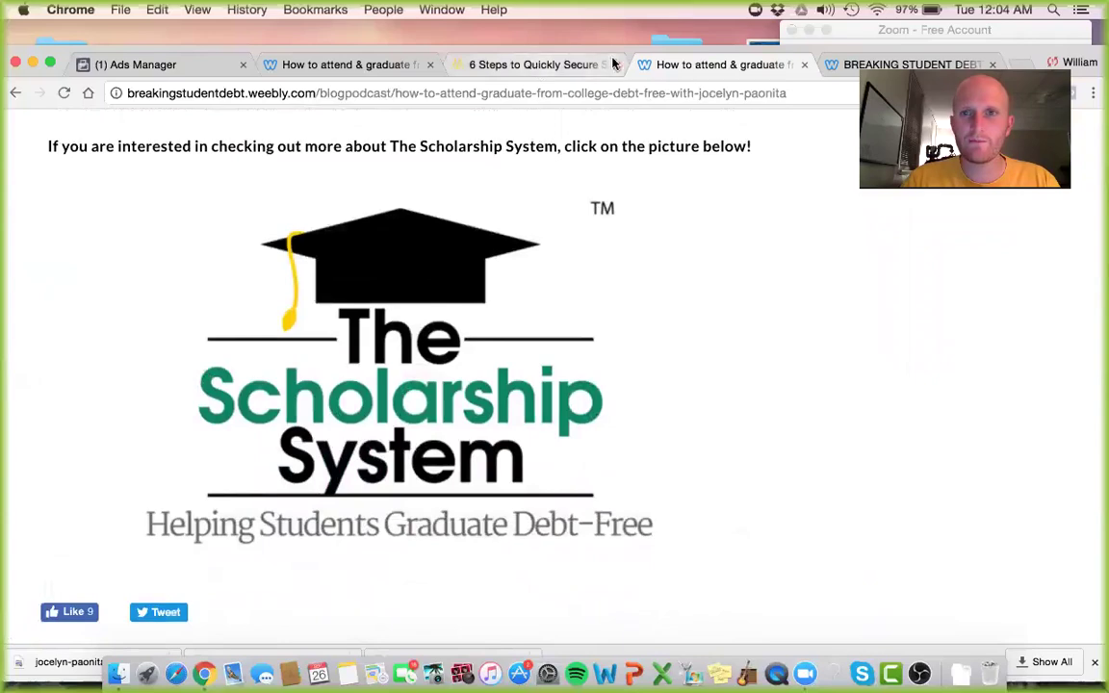
# Step: Examine the post's version on the main blog/podcast page, including the scholarship background video and the free webinar link
pyautogui.click(842, 62)
pyautogui.scroll(-10, 592, 287)
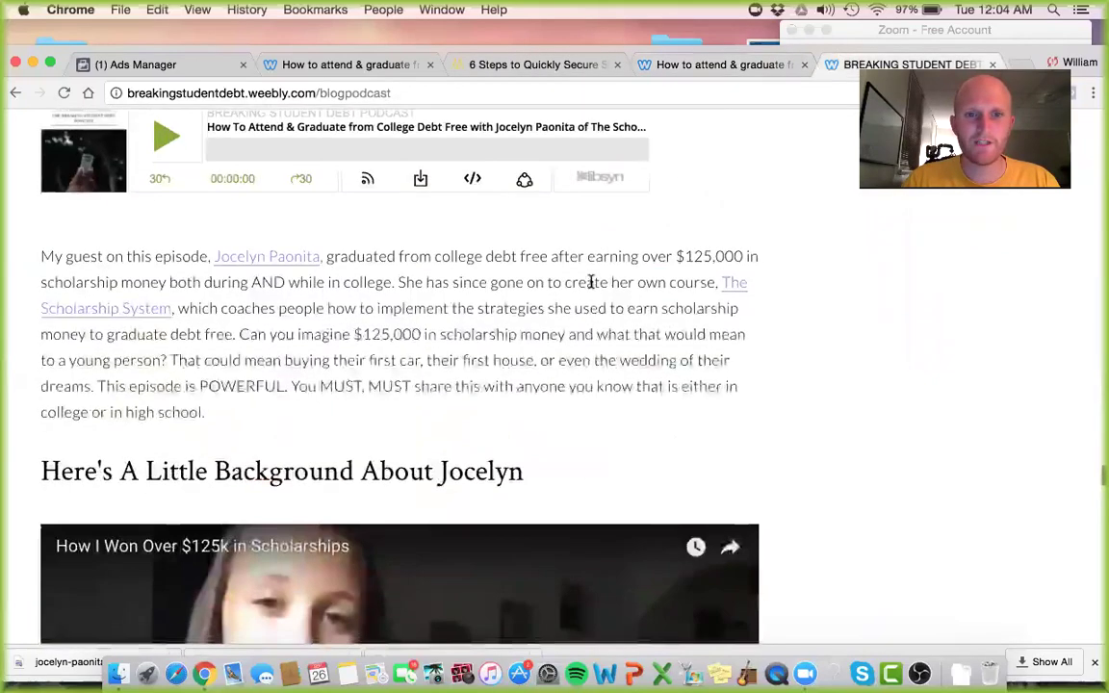
pyautogui.scroll(3, 591, 282)
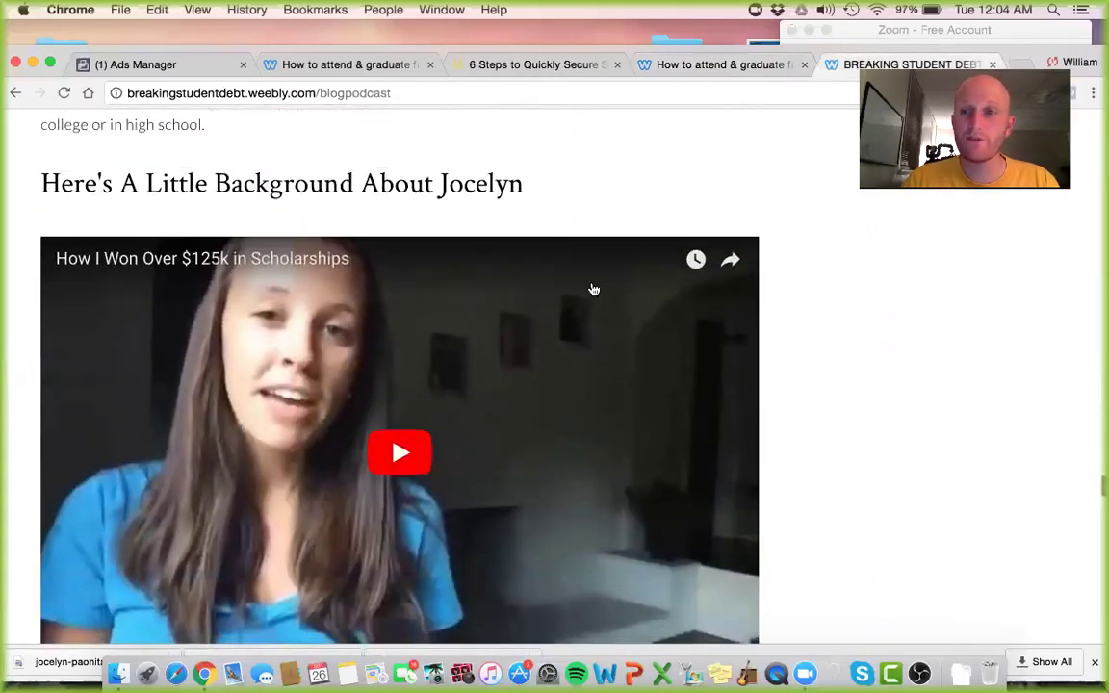
pyautogui.scroll(-4, 590, 284)
pyautogui.scroll(-5, 592, 287)
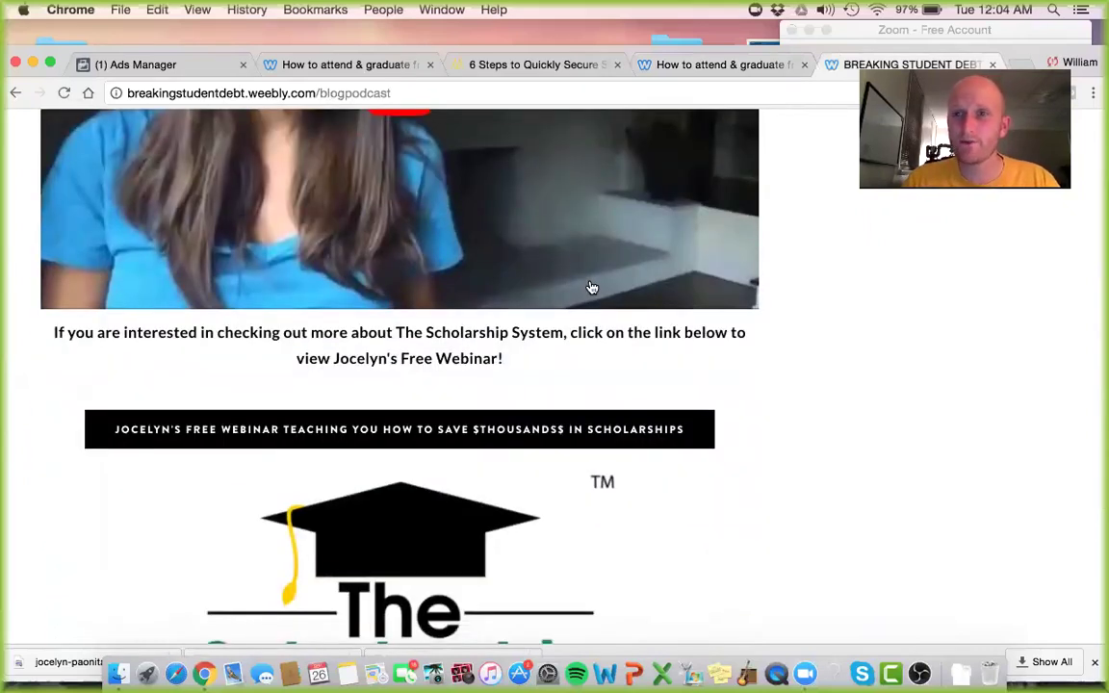
pyautogui.scroll(-1, 589, 287)
pyautogui.scroll(-2, 450, 333)
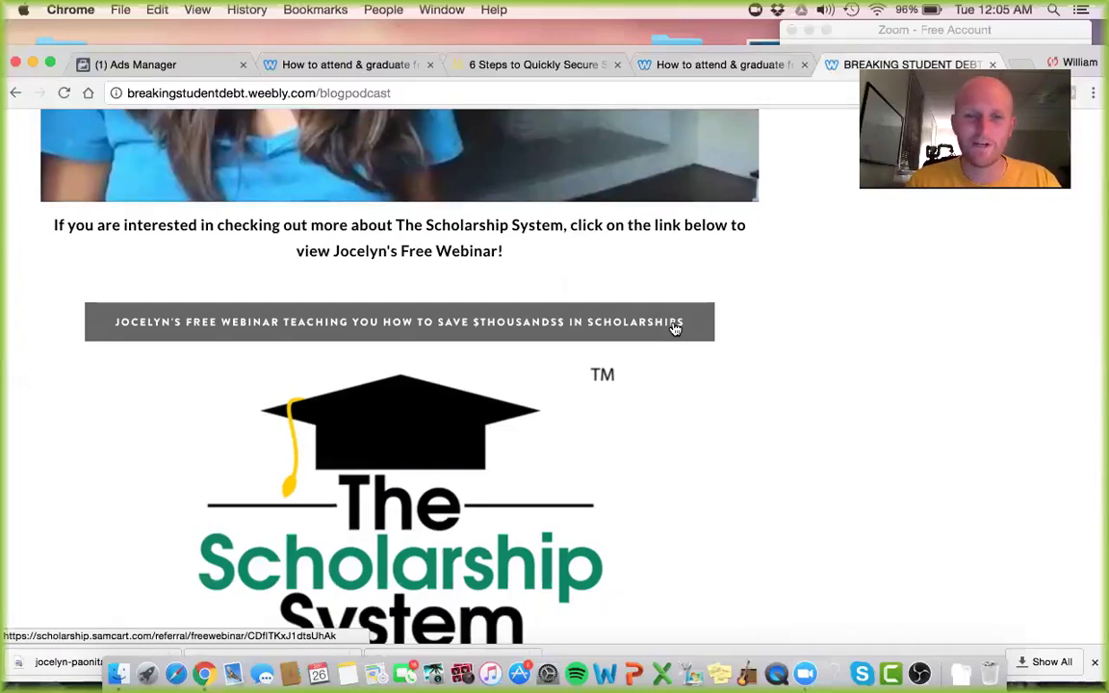
pyautogui.scroll(-3, 674, 328)
pyautogui.scroll(-2, 674, 329)
# Step: Go back over the podcast player, guest image and title of the debt-free college post on the main blog/podcast page
pyautogui.scroll(10, 674, 328)
pyautogui.scroll(5, 674, 328)
pyautogui.scroll(-1, 674, 328)
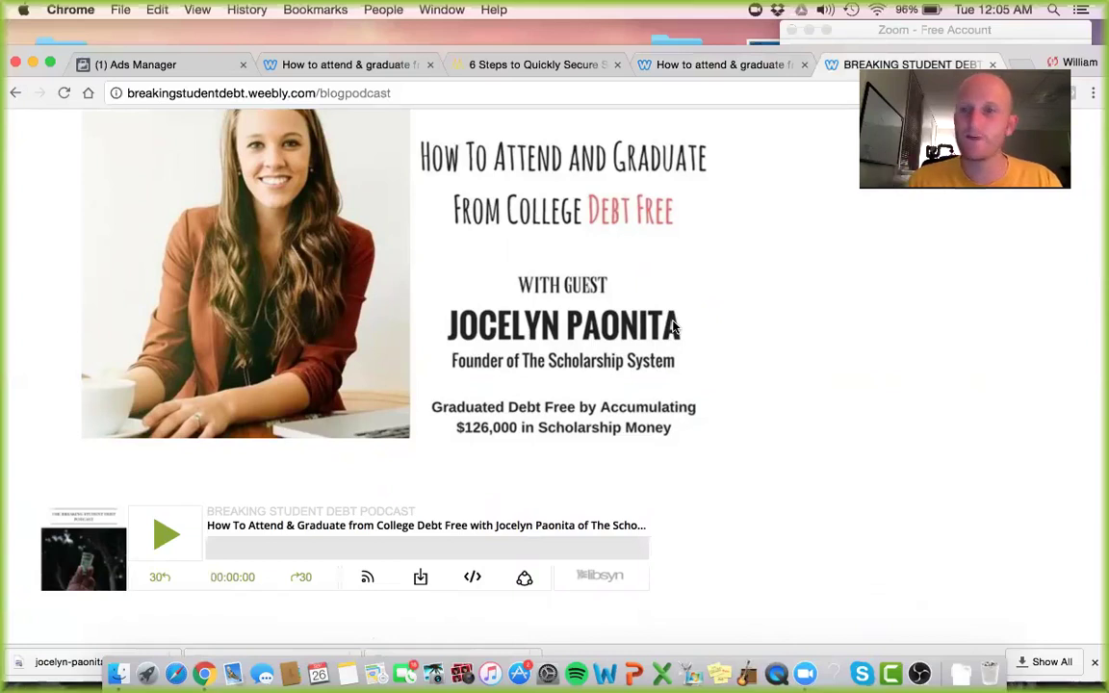
pyautogui.scroll(5, 673, 327)
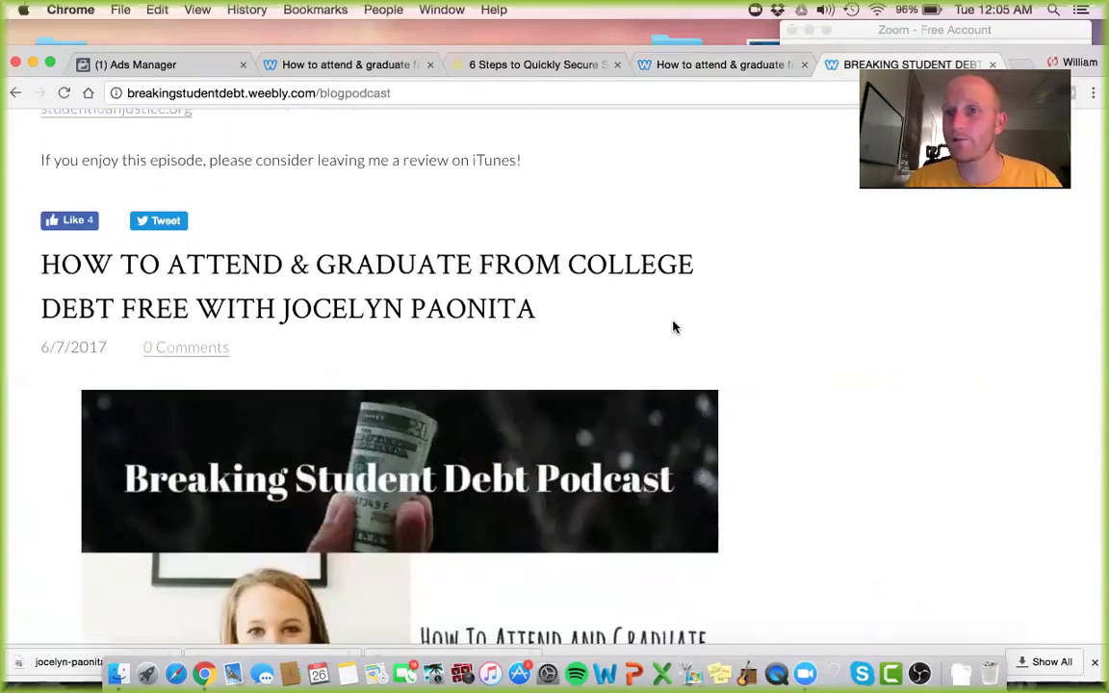
pyautogui.scroll(1, 673, 328)
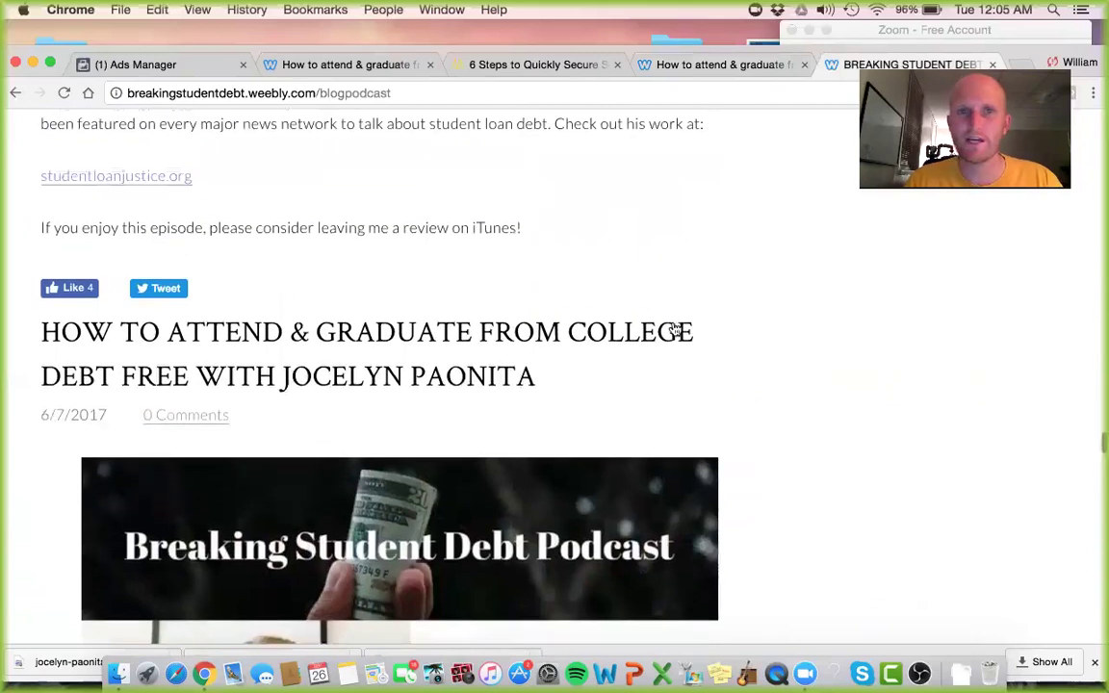
# Step: Review the "6 Steps To Quickly Secure Scholarships For College" webinar registration page, including its sign-up offer, date and countdown
pyautogui.click(535, 63)
pyautogui.scroll(3, 205, 245)
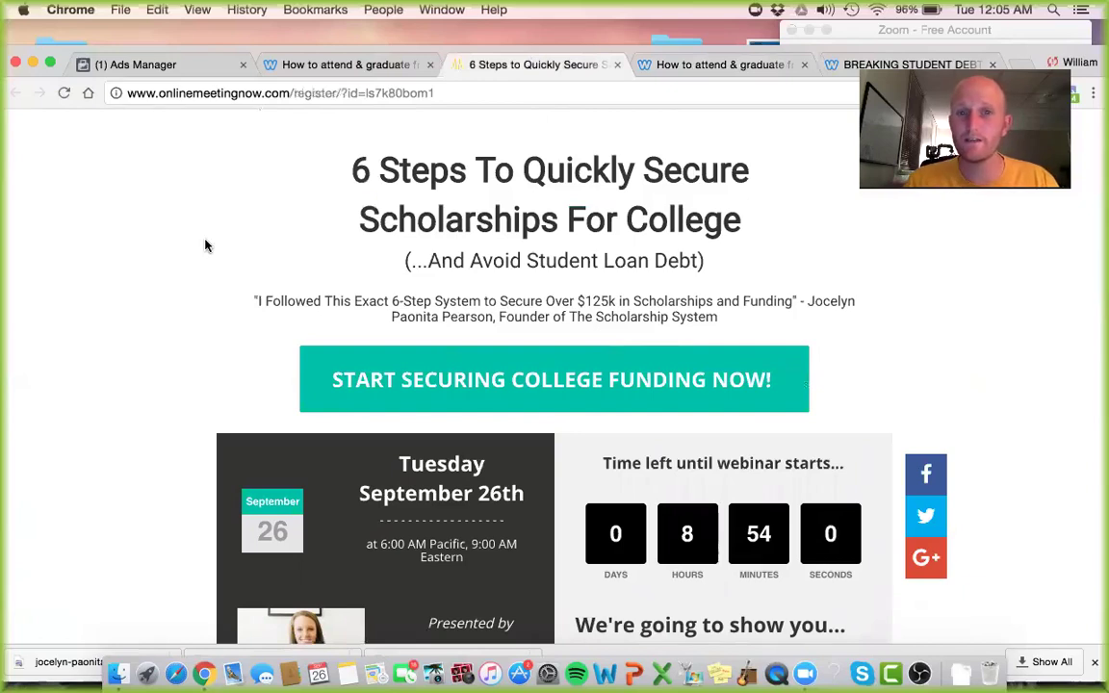
pyautogui.scroll(-1, 204, 245)
pyautogui.scroll(-1, 205, 245)
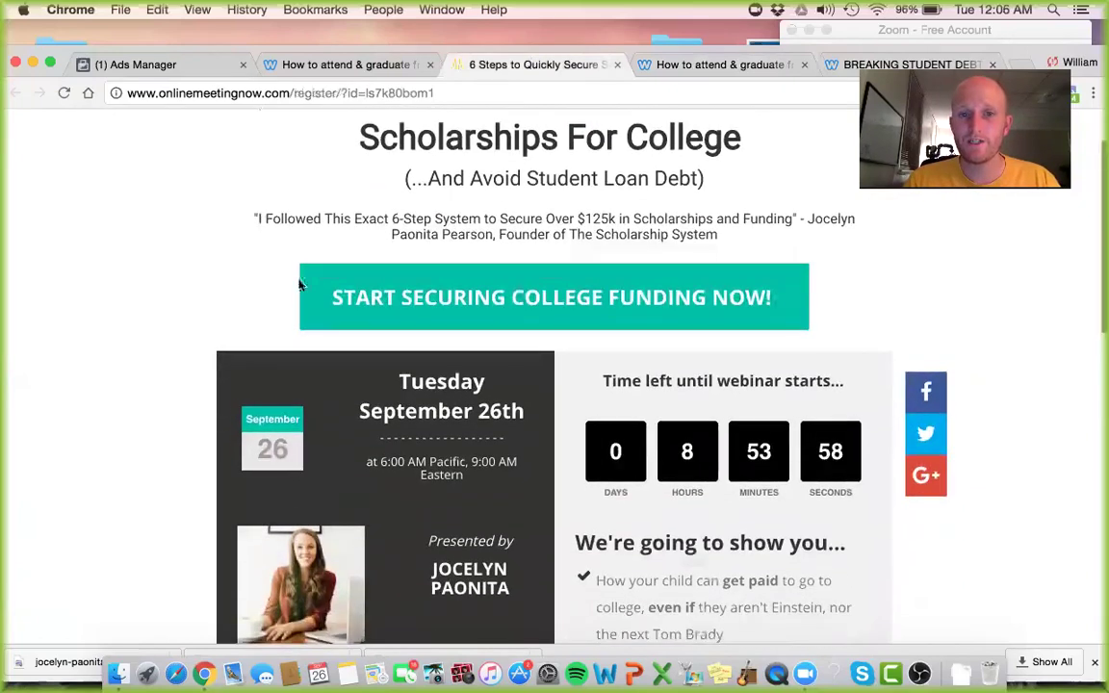
pyautogui.scroll(-1, 256, 288)
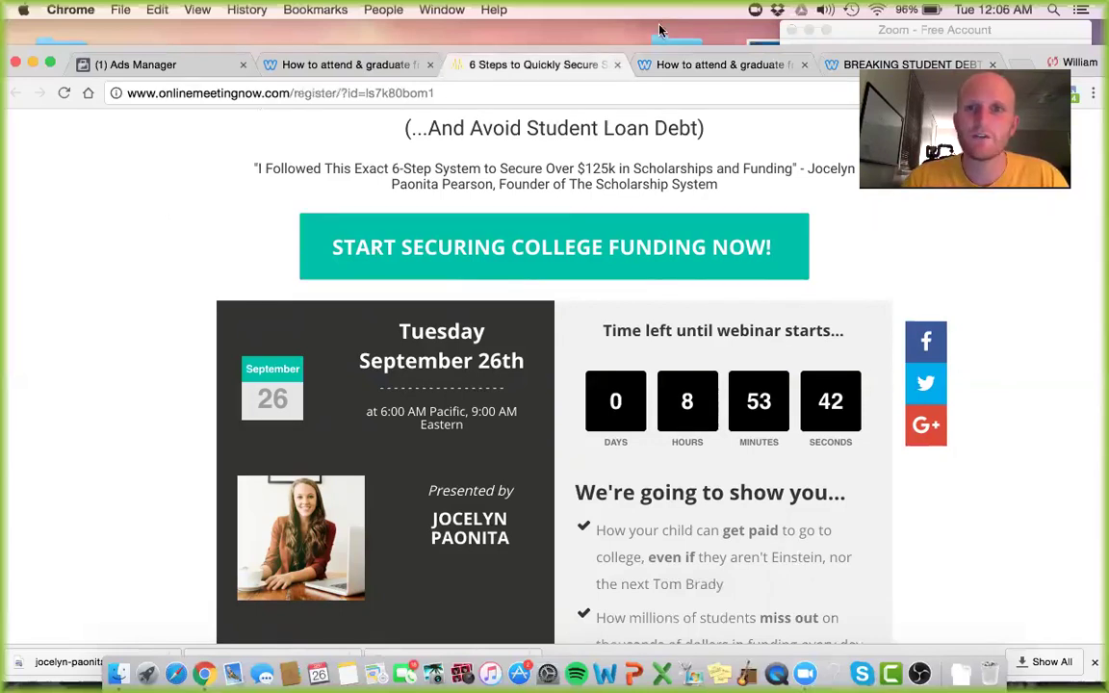
# Step: Return to Ads Manager and start creating a new ad from the campaigns overview
pyautogui.moveTo(663, 55); pyautogui.dragTo(664, 87)
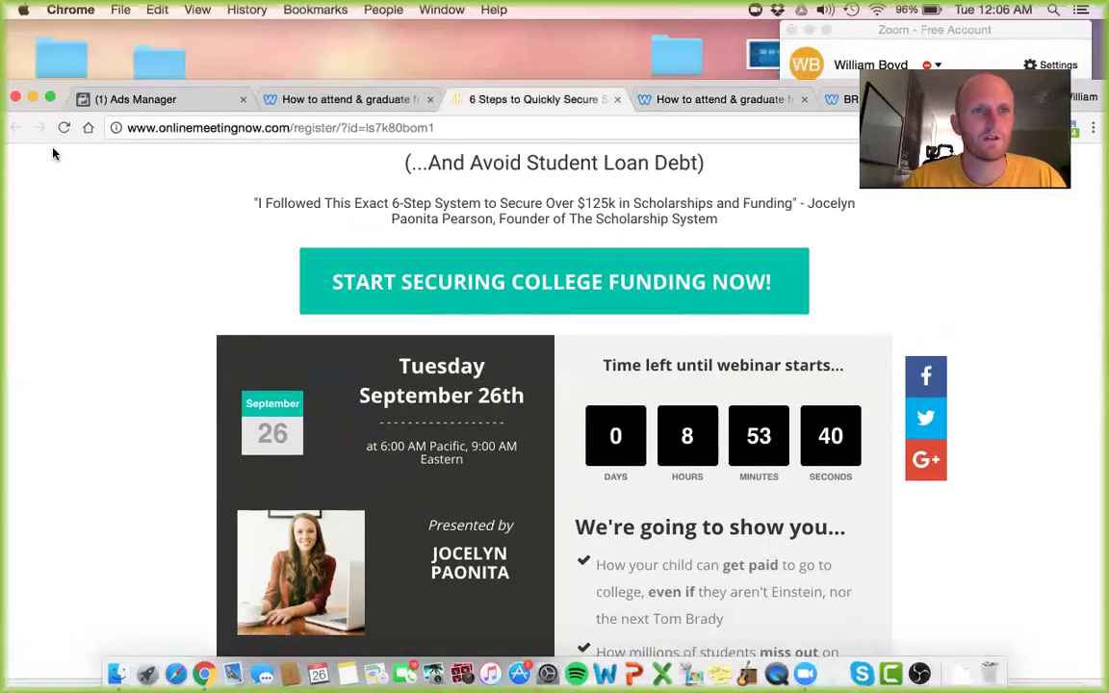
pyautogui.click(134, 97)
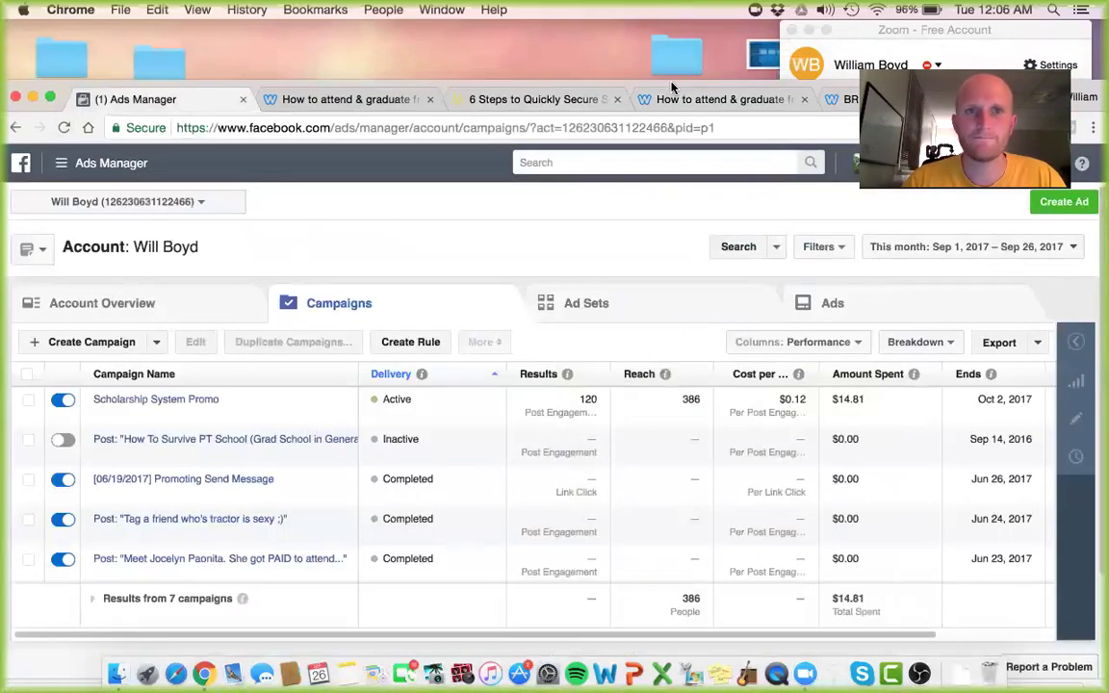
pyautogui.moveTo(672, 87); pyautogui.dragTo(662, 28)
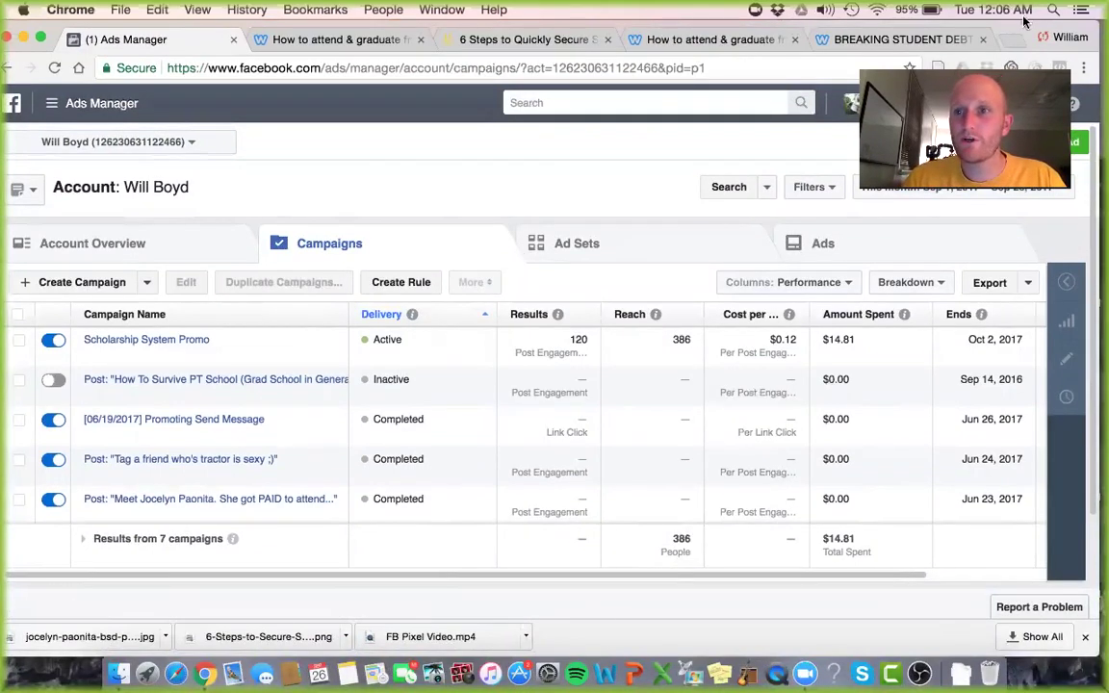
pyautogui.moveTo(1012, 30); pyautogui.dragTo(1018, 190)
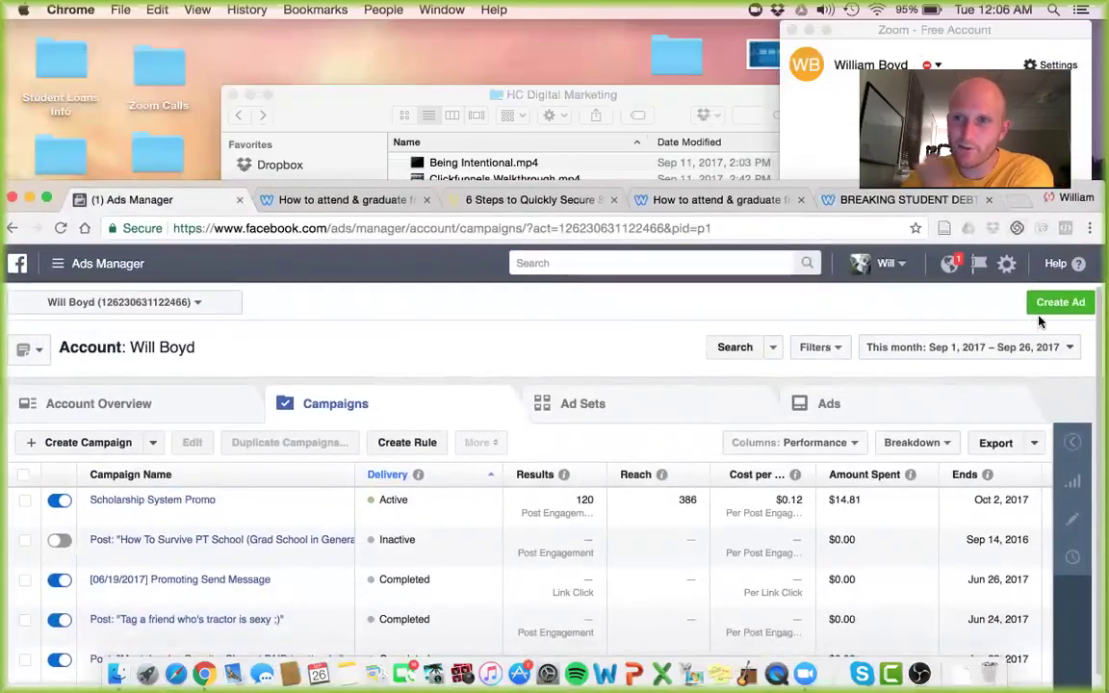
pyautogui.click(1058, 304)
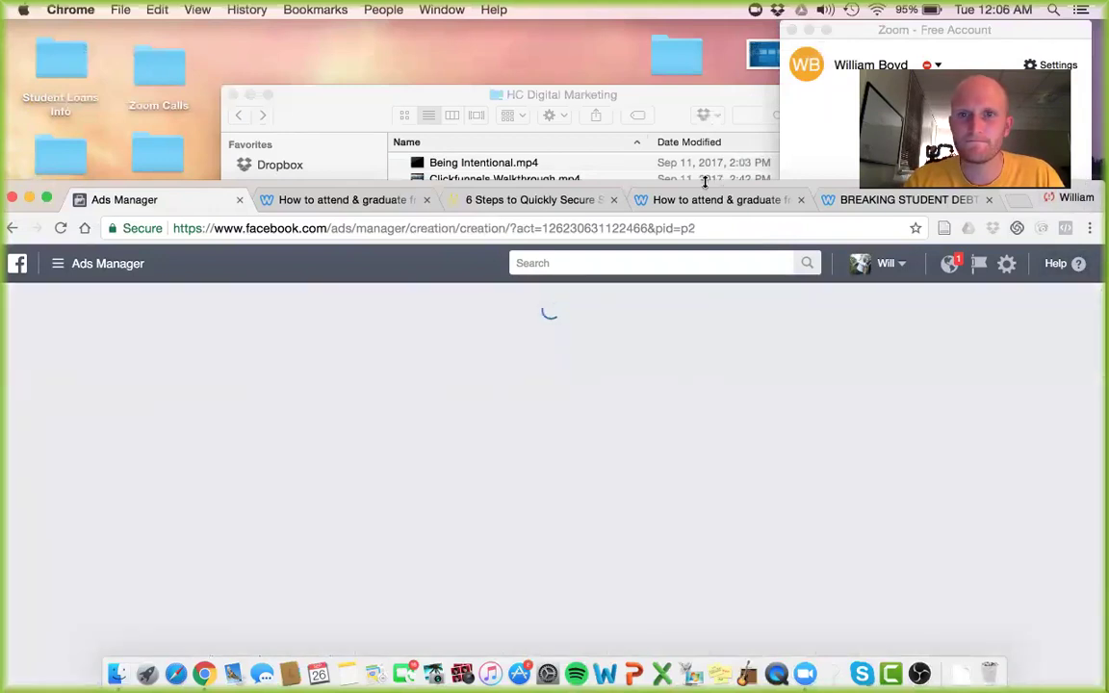
pyautogui.moveTo(710, 180); pyautogui.dragTo(701, 36)
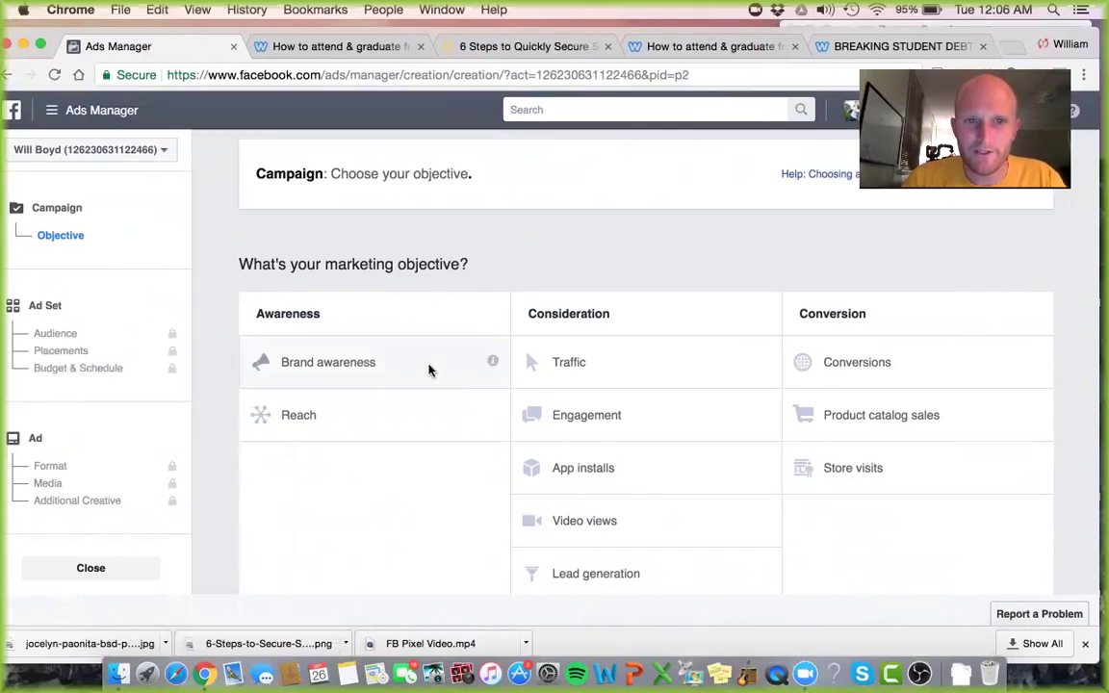
# Step: Read the description of the Brand awareness marketing objective
pyautogui.scroll(-1, 430, 370)
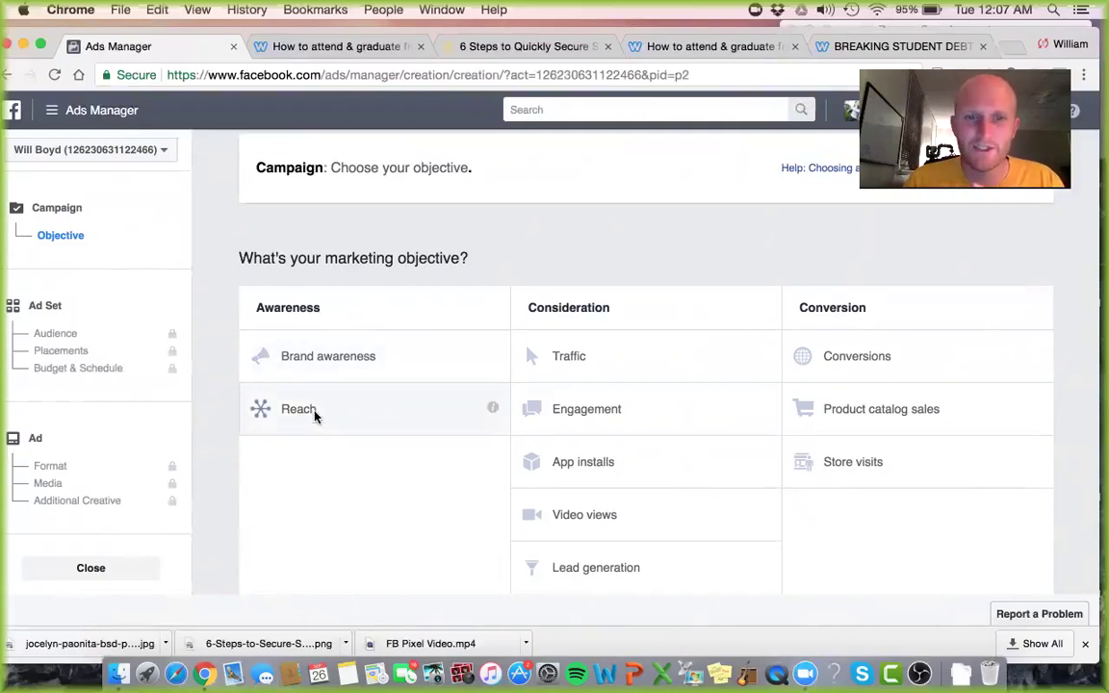
pyautogui.moveTo(491, 356)
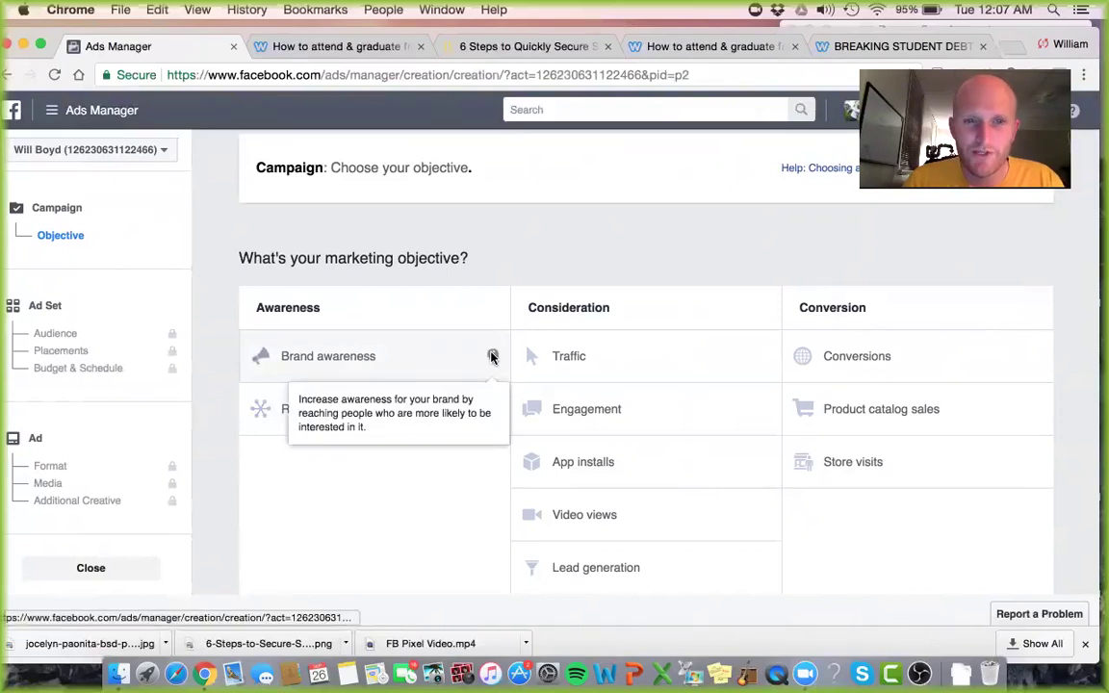
# Step: Read about the remaining marketing objectives, including Reach, Traffic and Lead generation
pyautogui.moveTo(492, 410)
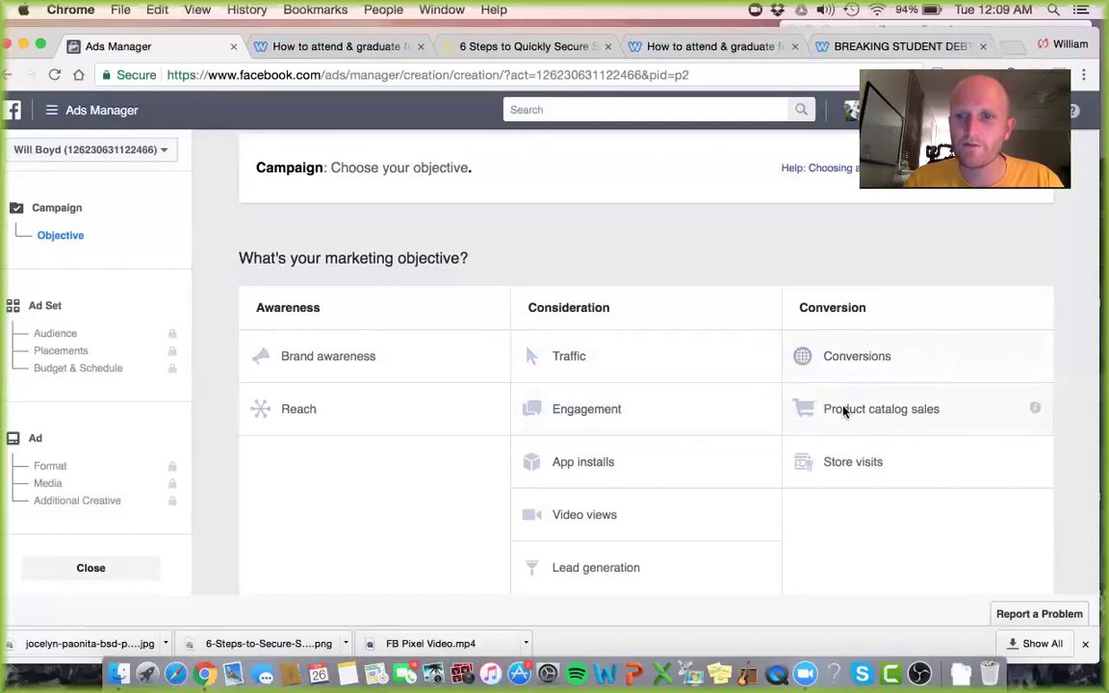
pyautogui.moveTo(692, 345)
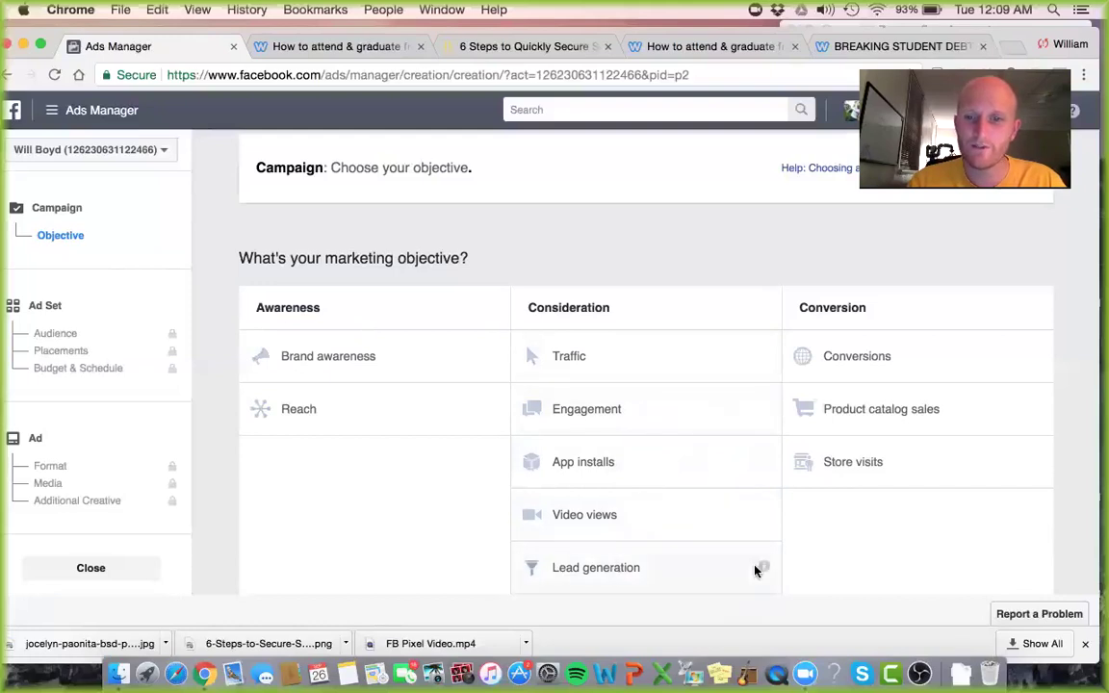
pyautogui.moveTo(764, 568)
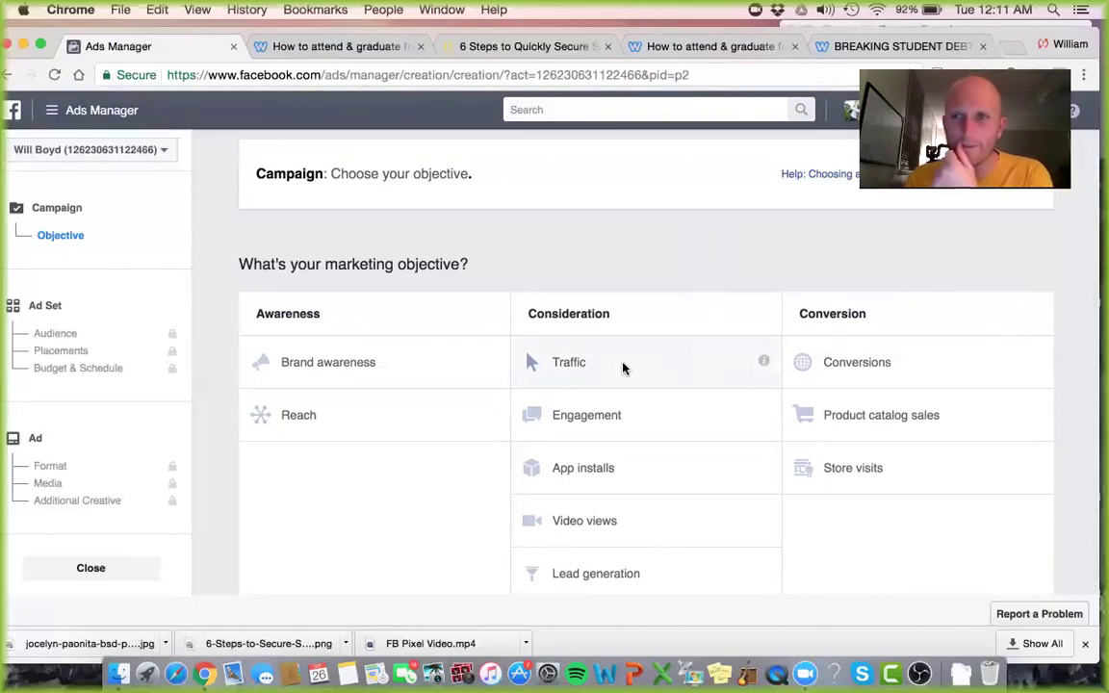
# Step: Choose the Engagement objective with Post engagement and continue to the ad set setup
pyautogui.click(606, 413)
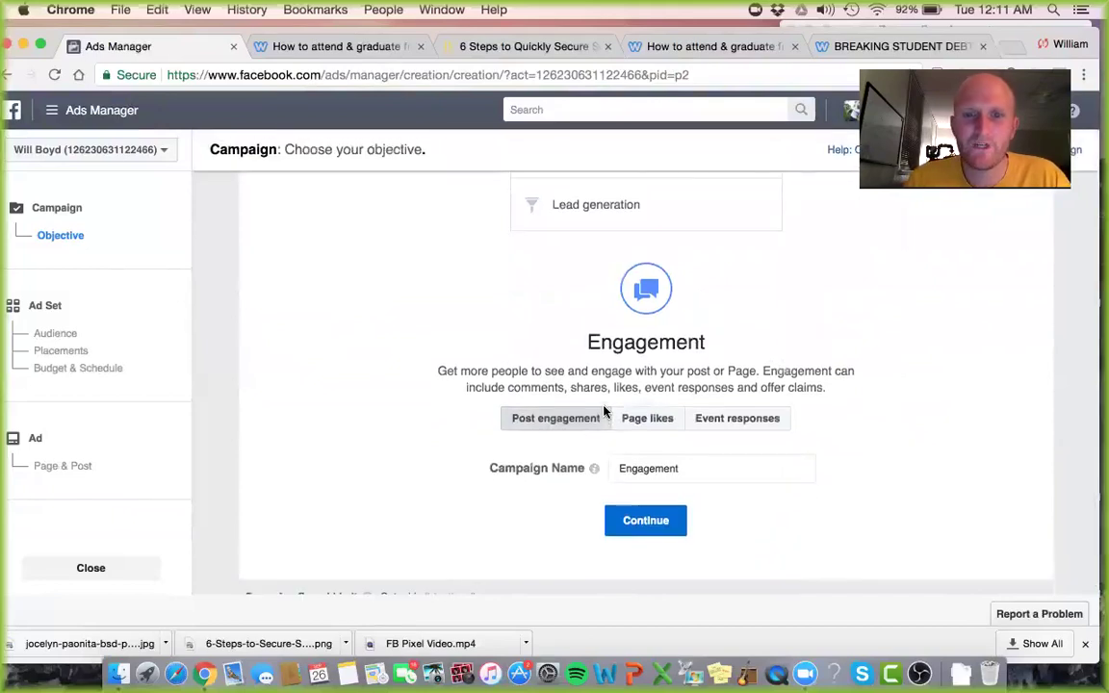
pyautogui.scroll(1, 767, 278)
pyautogui.scroll(-1, 767, 278)
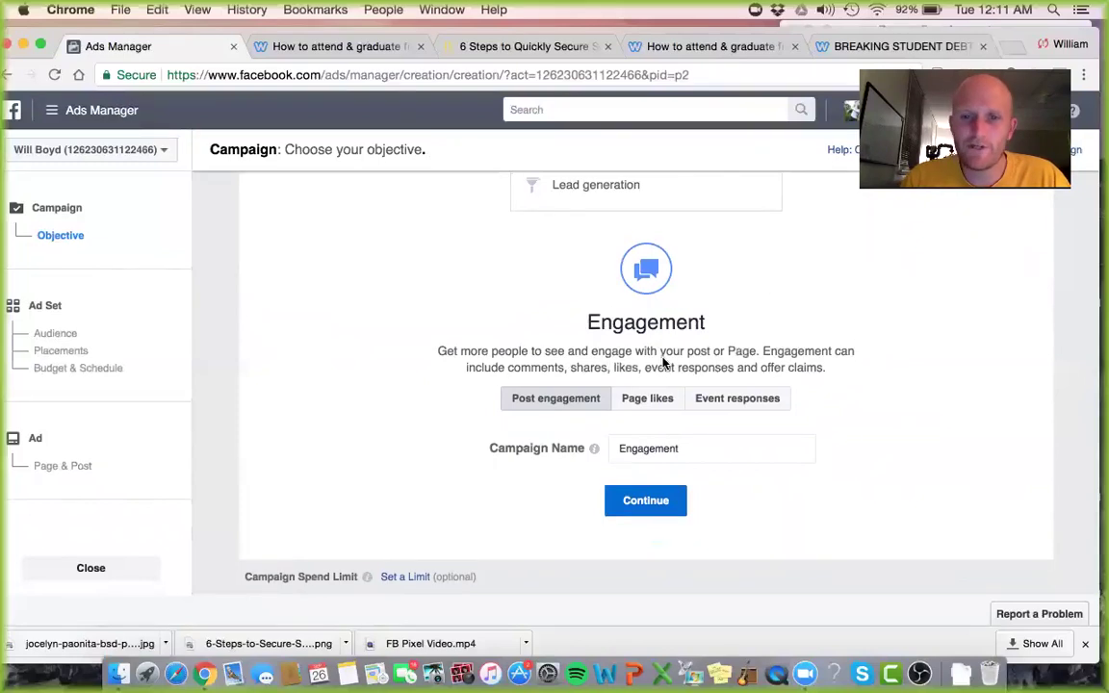
pyautogui.scroll(-1, 693, 332)
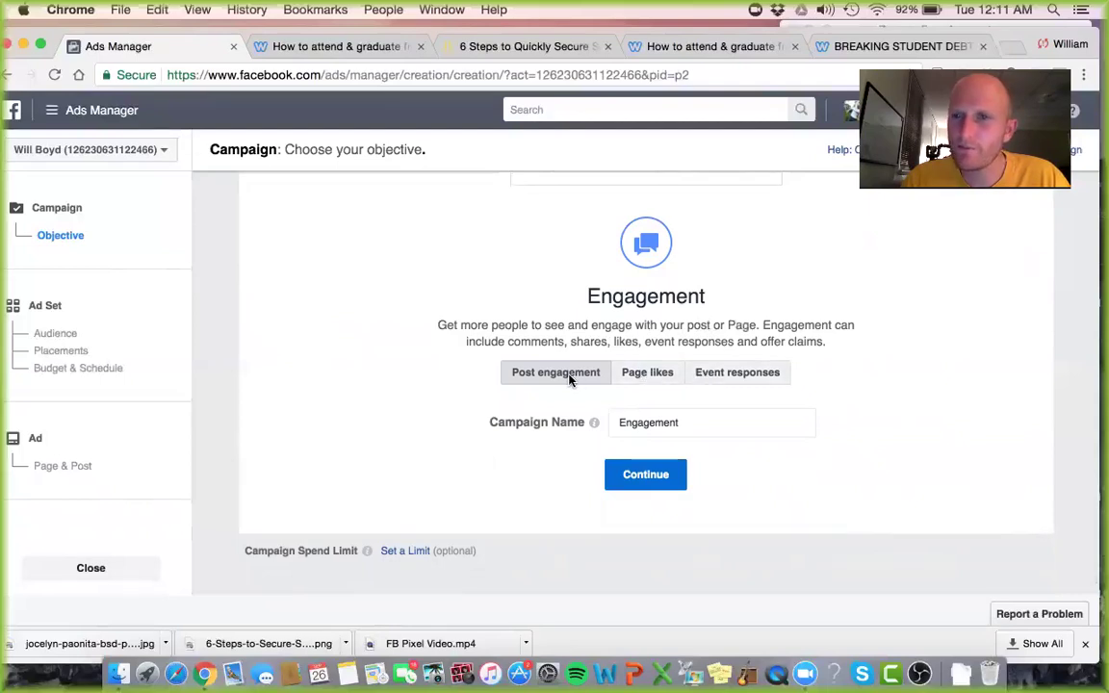
pyautogui.click(630, 472)
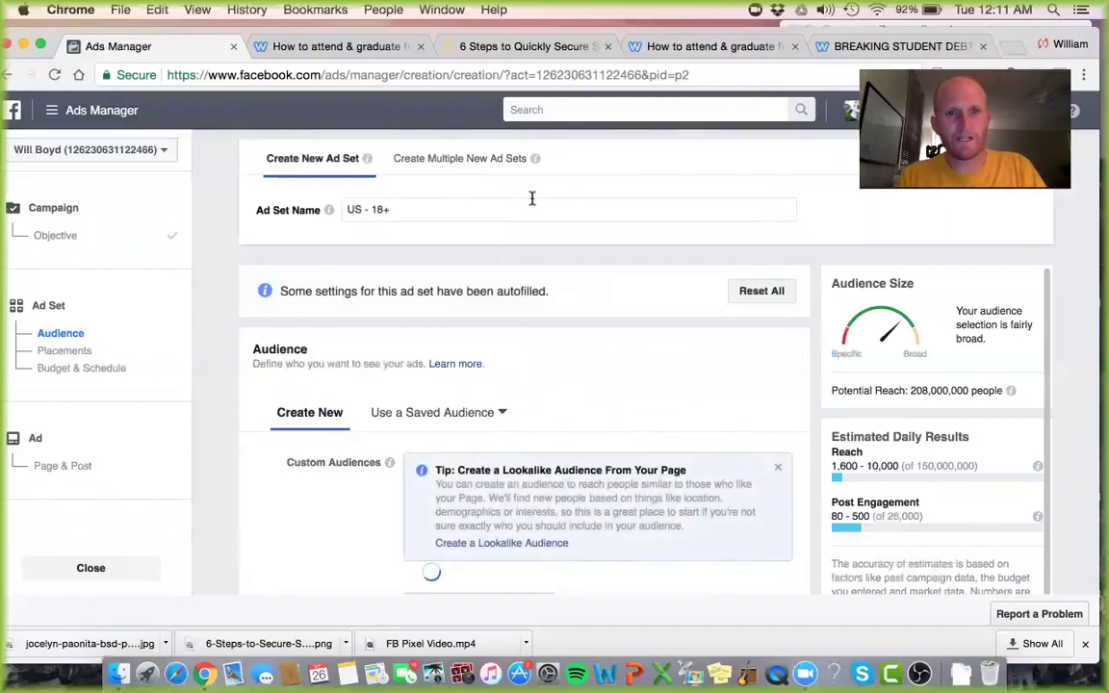
# Step: Name the ad set with the podcast guest's full name followed by "Blog Post FB Engagement Ad"
pyautogui.click(471, 206)
pyautogui.press('super+a')
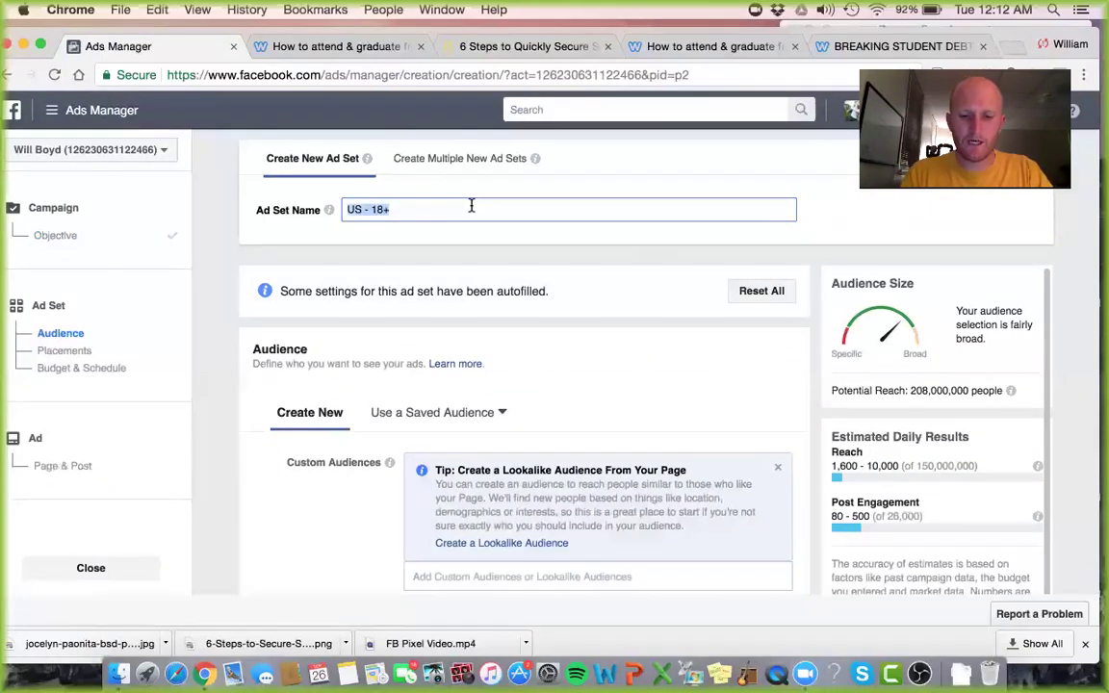
pyautogui.write('Jocelyn Paonita')
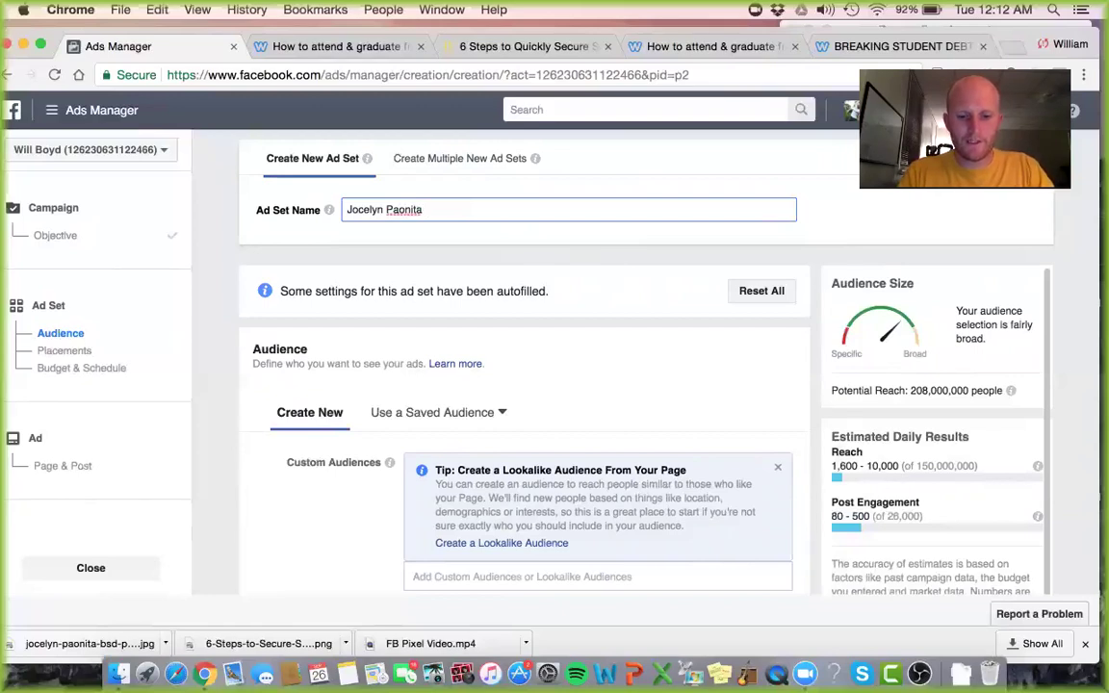
pyautogui.write(' Blog POs')
pyautogui.press('BackSpace')
pyautogui.press('BackSpace')
pyautogui.write('ost FB ')
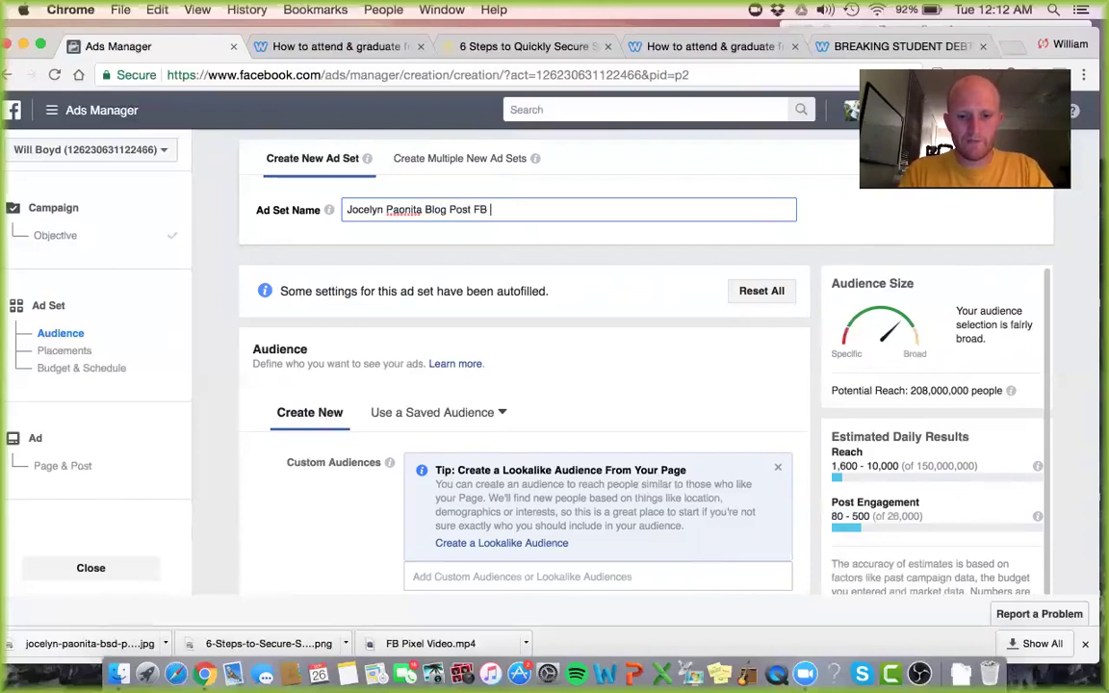
pyautogui.write('Engagement Ad')
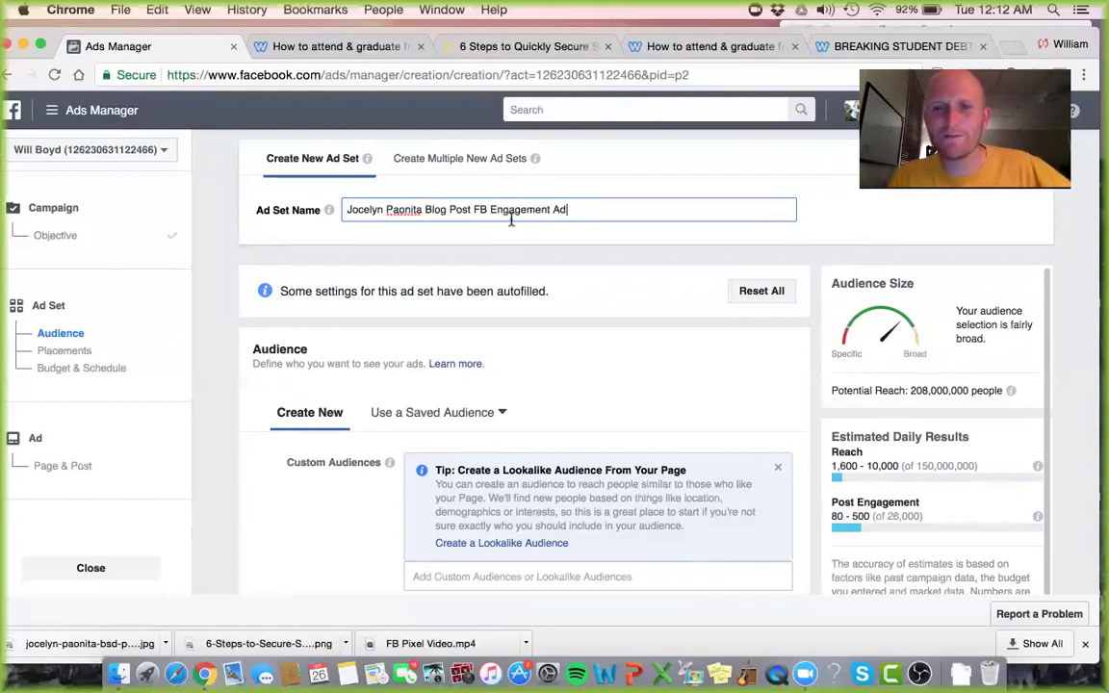
# Step: Read the notice about autofilled ad set settings and examine the new and saved audience choices
pyautogui.scroll(-2, 649, 289)
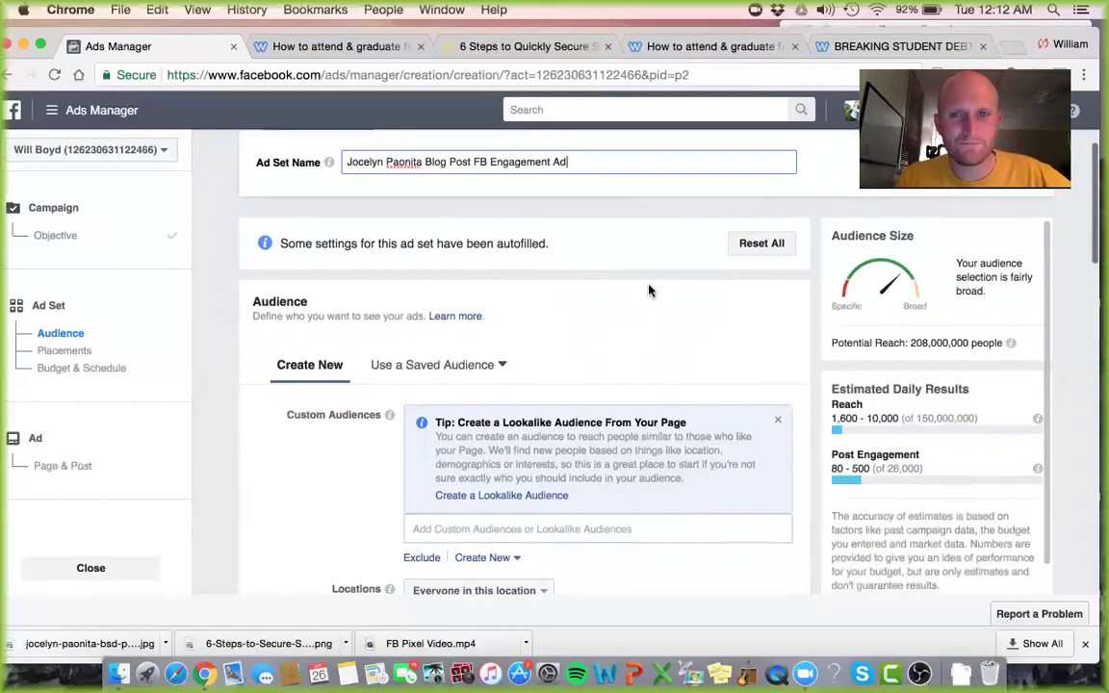
pyautogui.moveTo(267, 237)
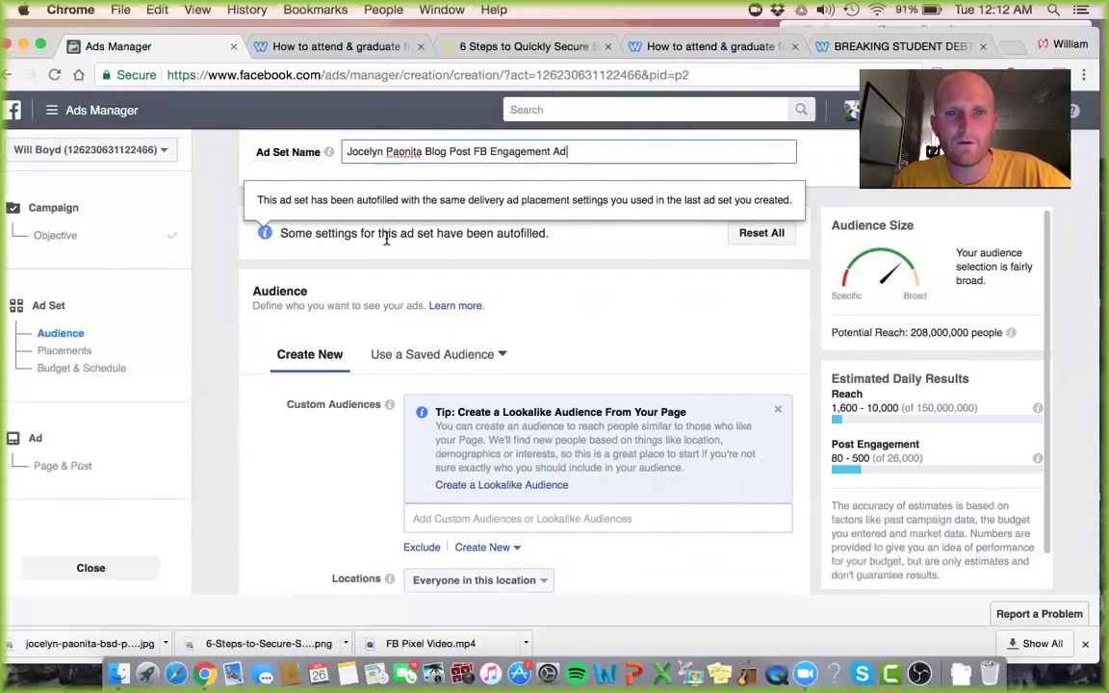
pyautogui.scroll(-1, 417, 258)
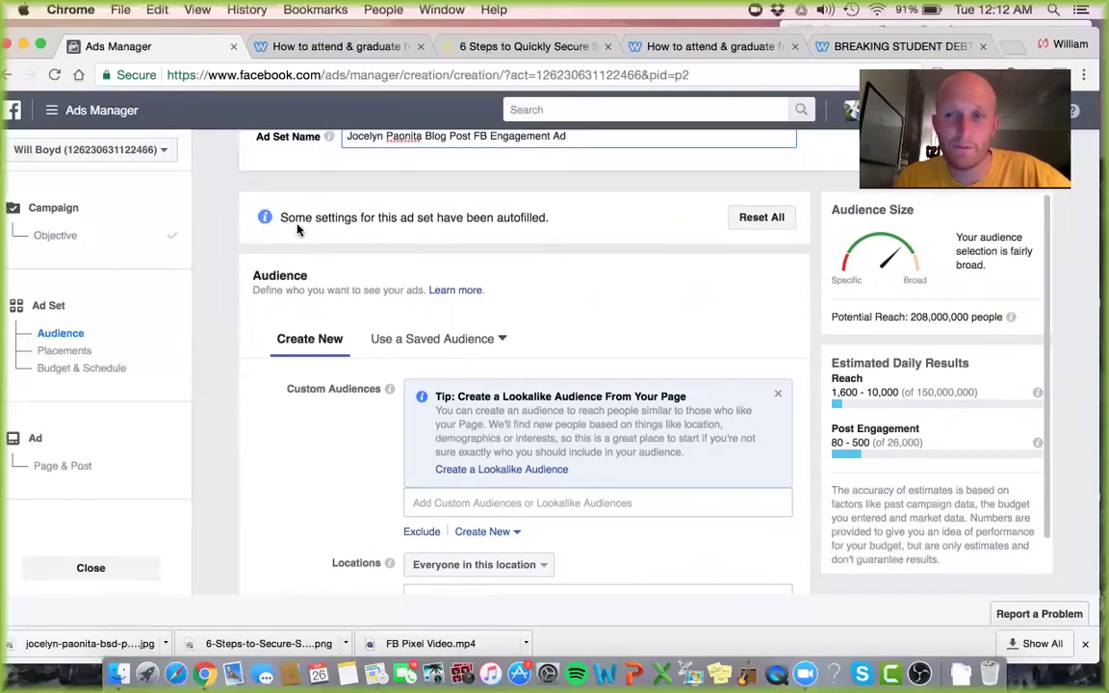
pyautogui.scroll(-1, 298, 229)
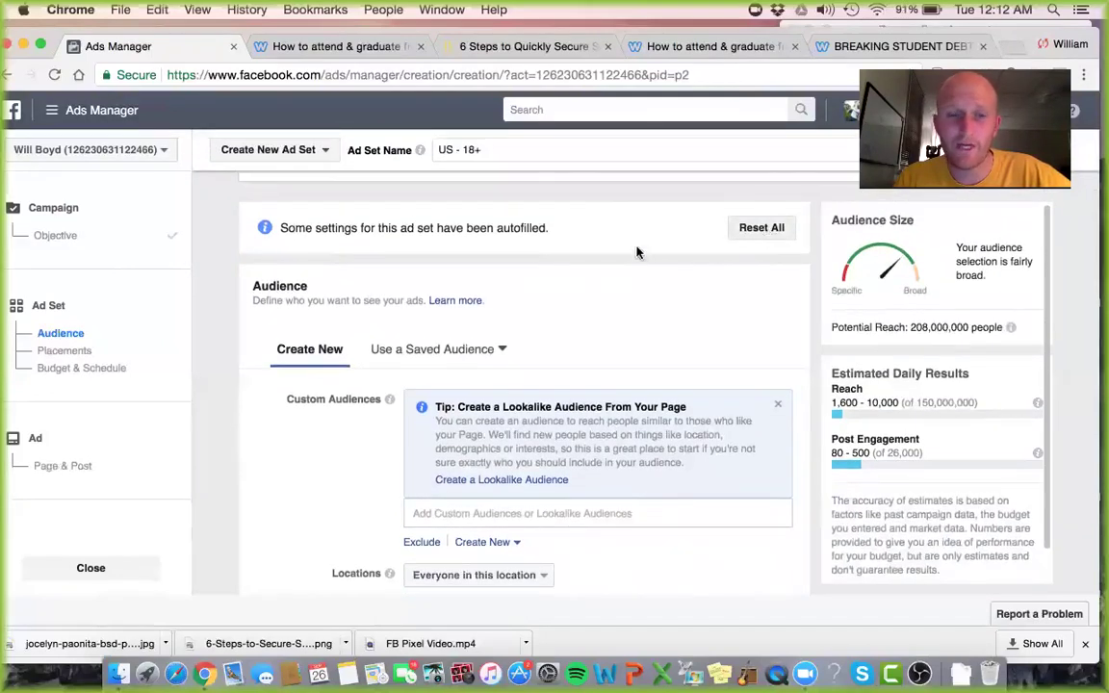
pyautogui.scroll(-1, 534, 270)
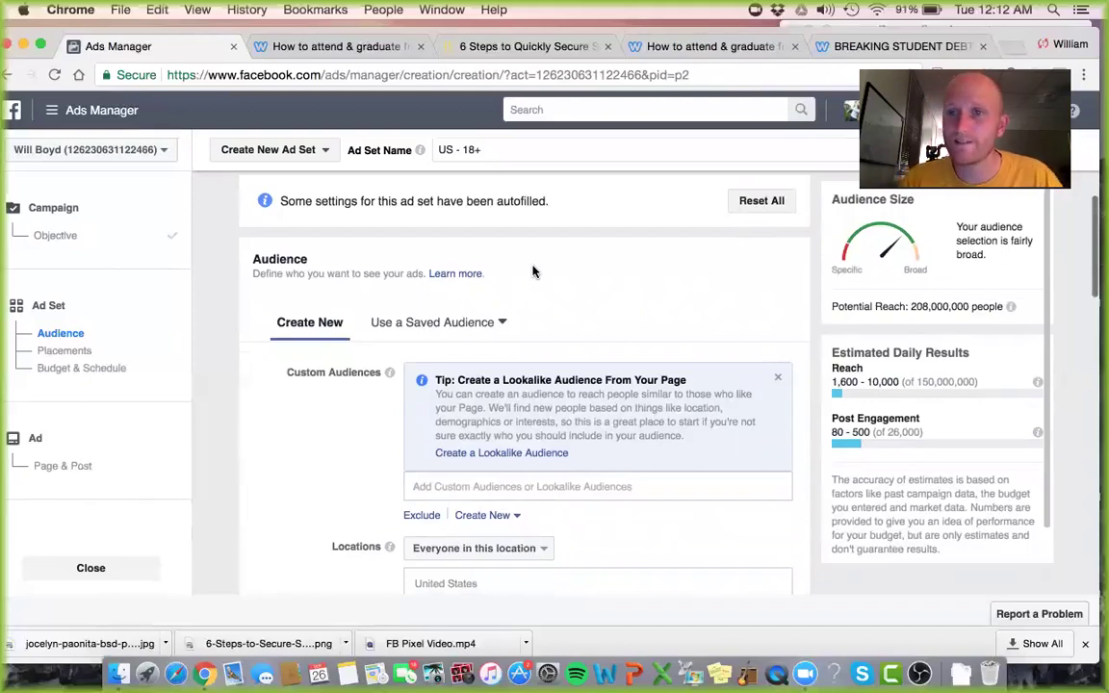
pyautogui.scroll(-2, 534, 272)
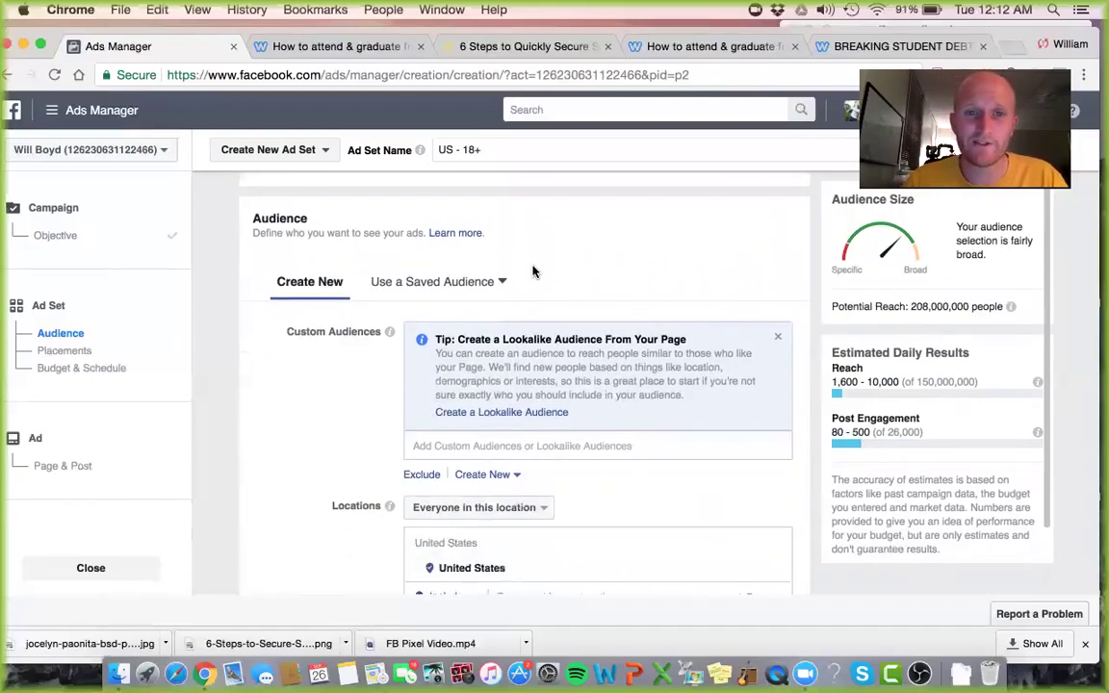
pyautogui.scroll(-1, 534, 271)
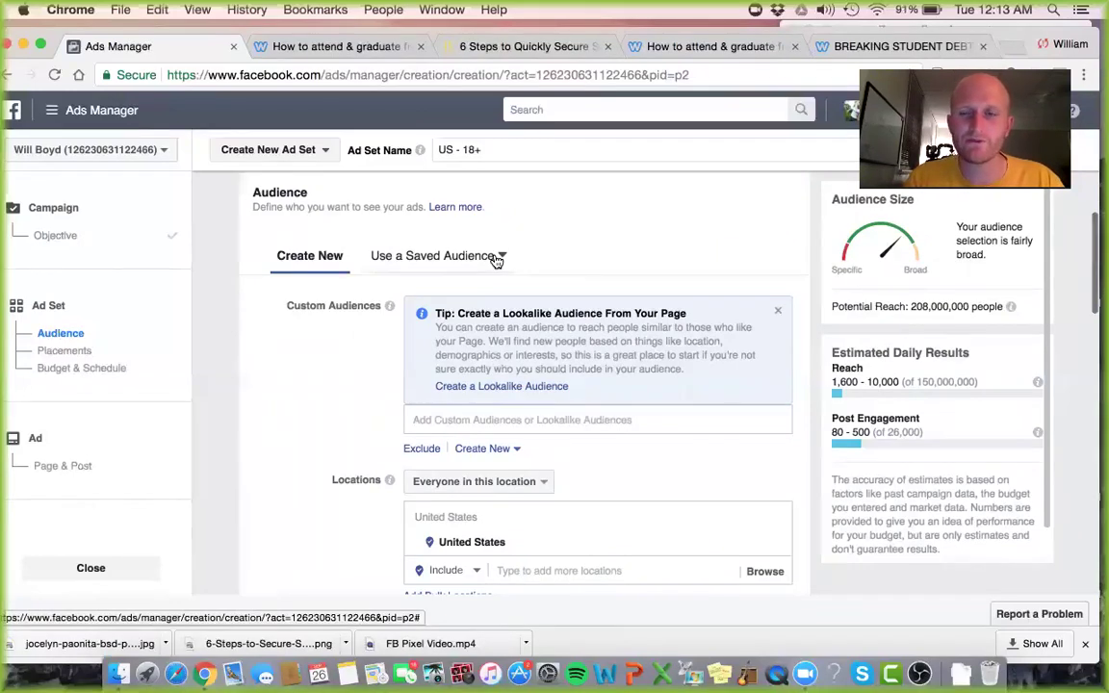
# Step: Review the audience options for custom and lookalike audiences, locations, age, gender, languages and detailed targeting
pyautogui.scroll(-1, 496, 260)
pyautogui.scroll(-2, 495, 259)
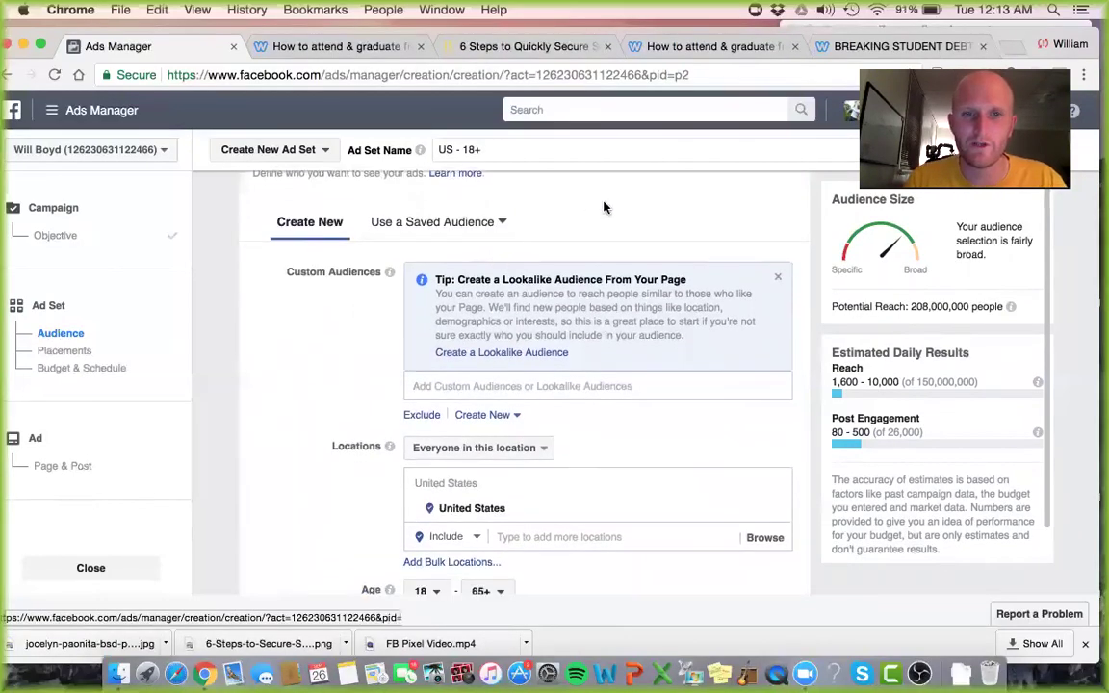
pyautogui.scroll(-2, 605, 207)
pyautogui.scroll(-2, 605, 207)
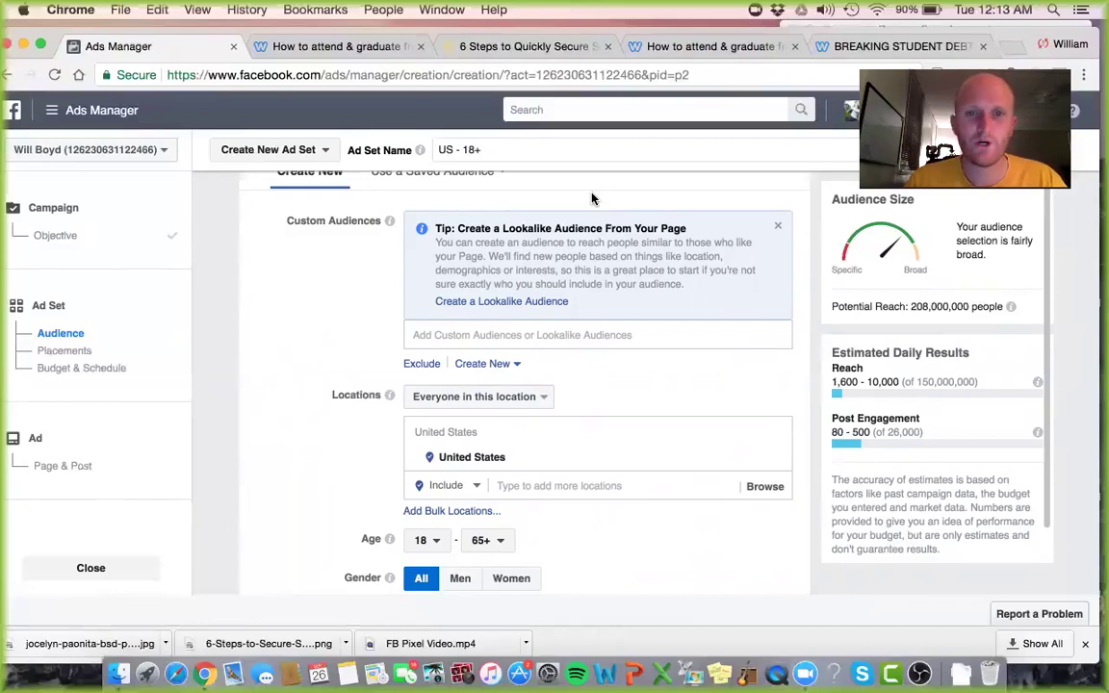
pyautogui.scroll(-1, 592, 198)
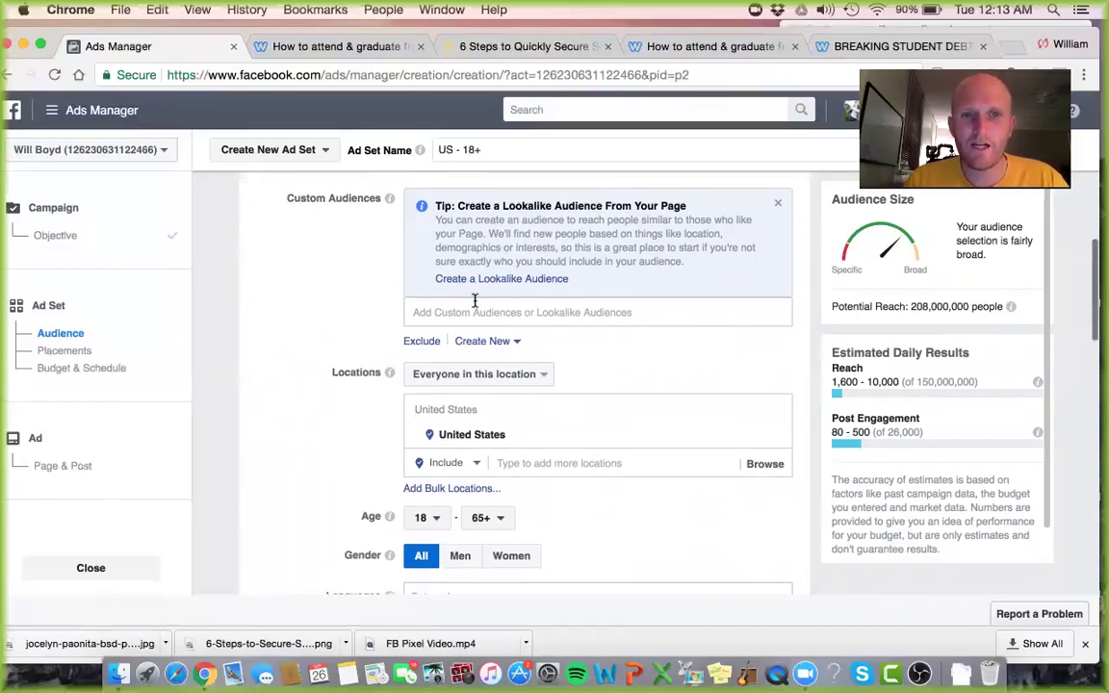
pyautogui.scroll(-4, 474, 301)
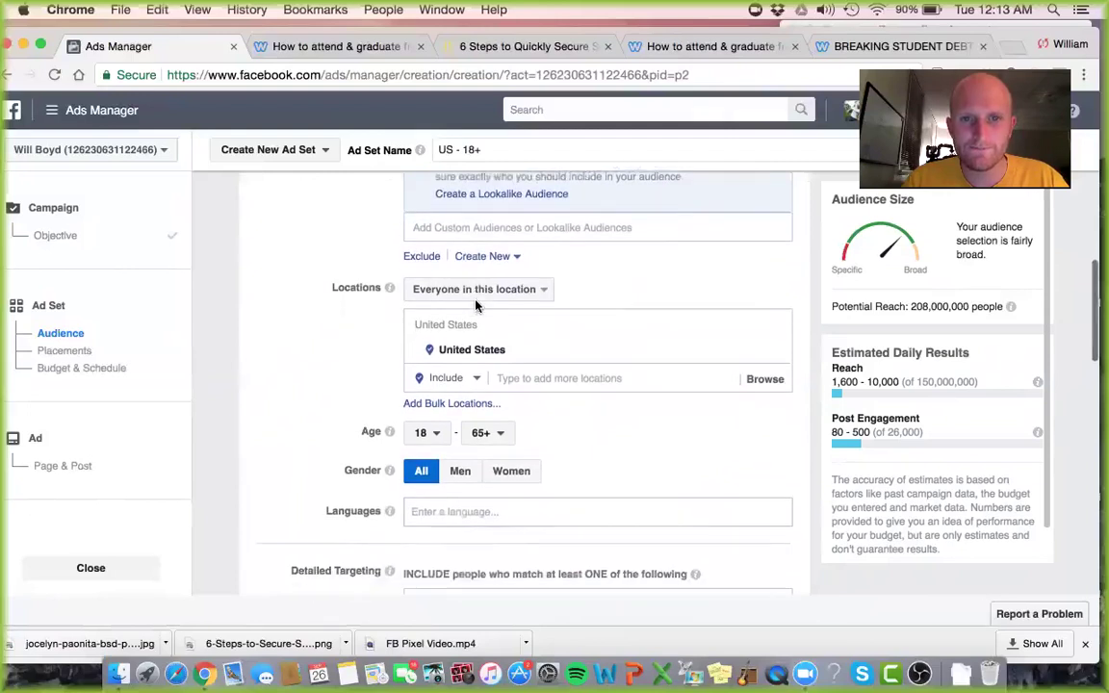
pyautogui.scroll(-1, 478, 302)
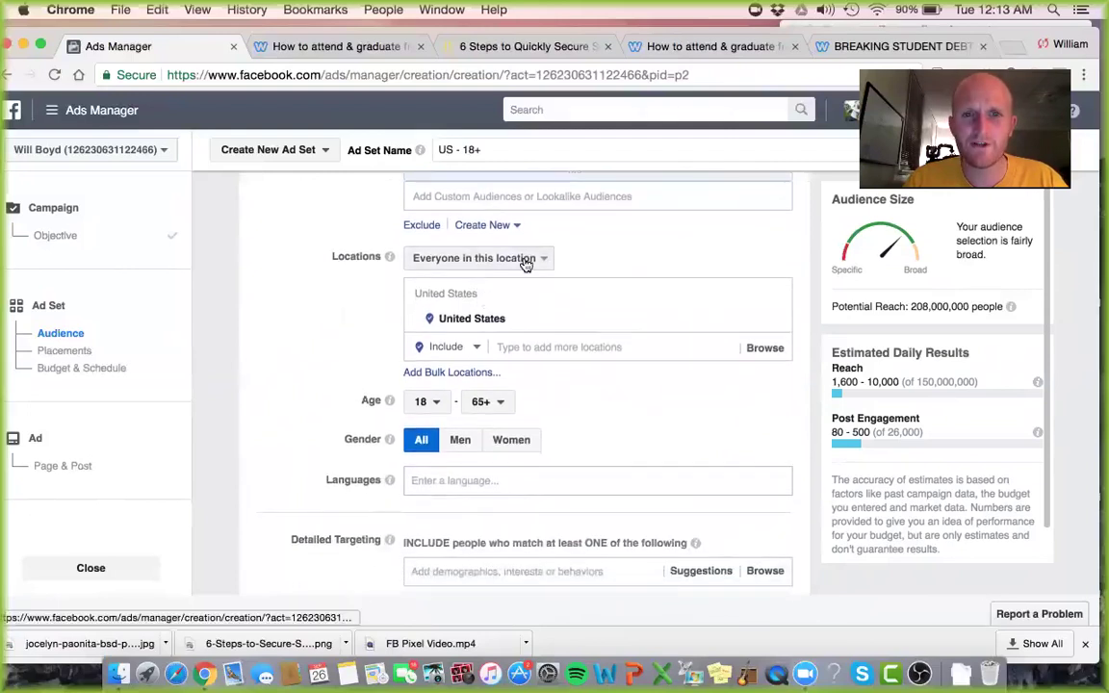
pyautogui.scroll(5, 525, 262)
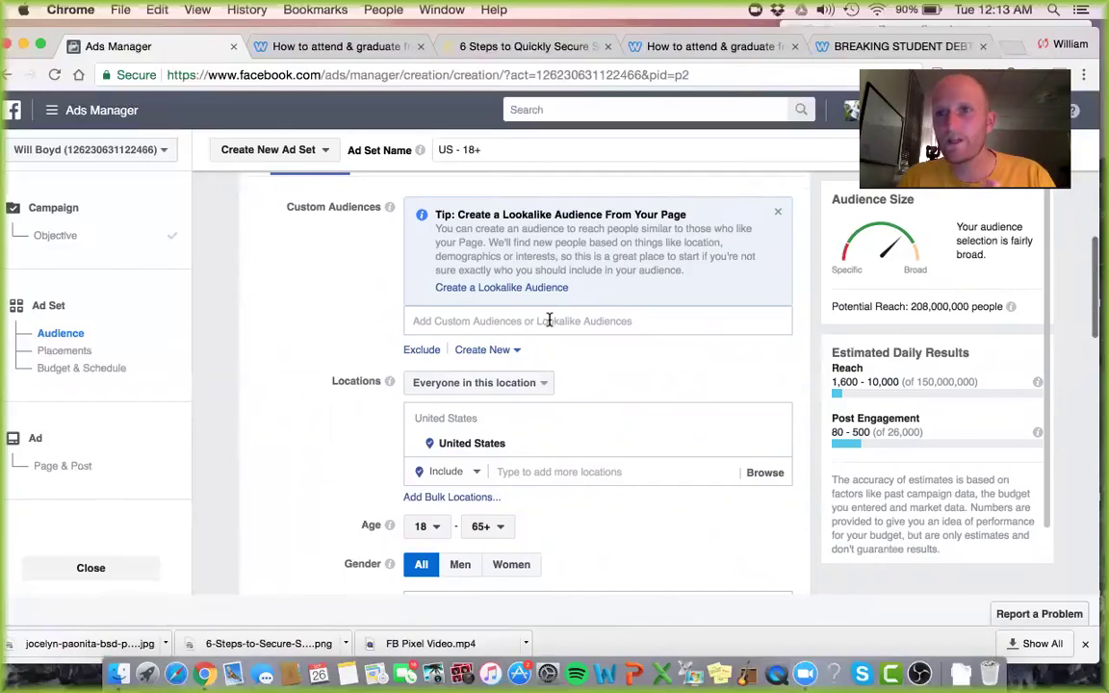
pyautogui.scroll(-2, 548, 320)
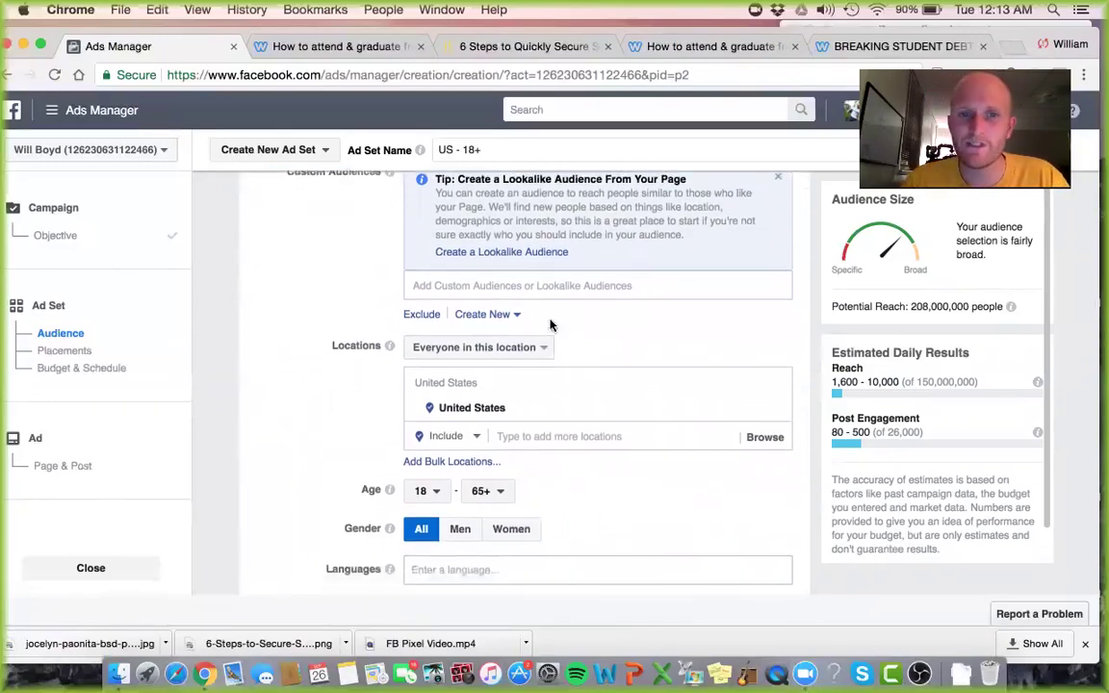
pyautogui.scroll(-2, 542, 343)
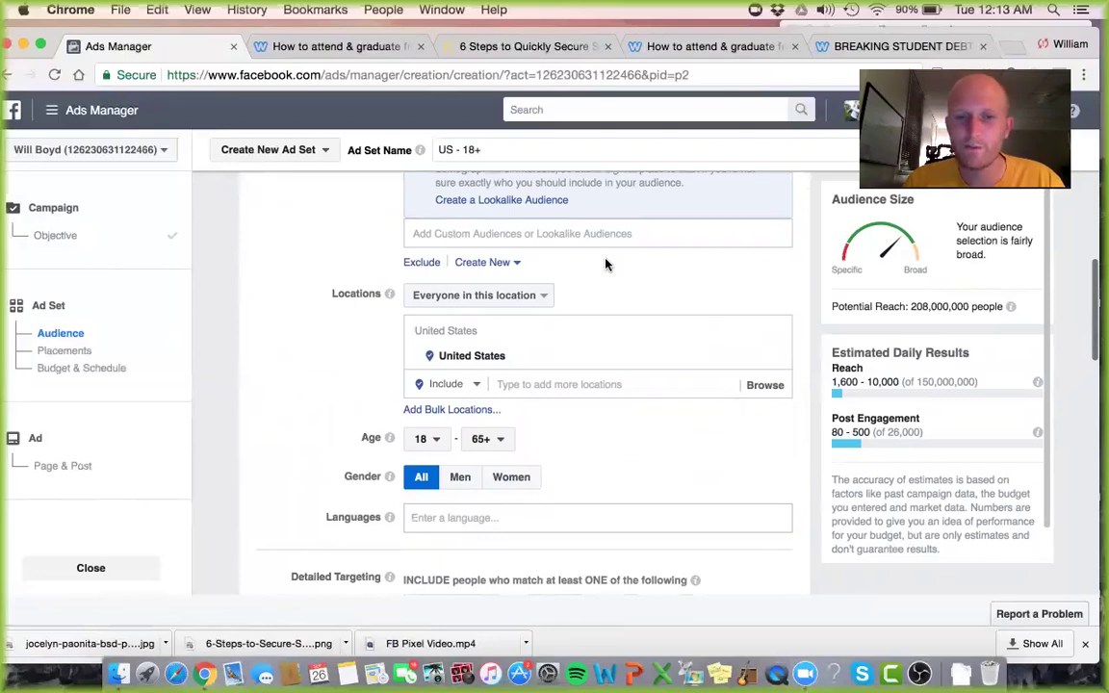
pyautogui.scroll(-2, 605, 263)
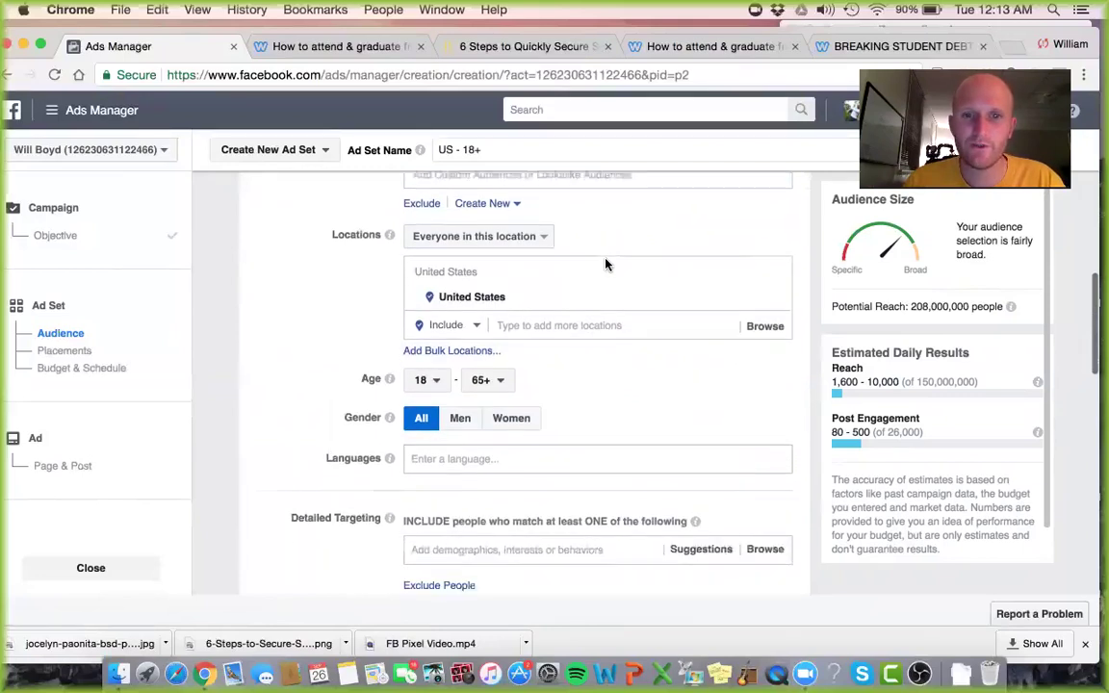
pyautogui.click(561, 310)
pyautogui.write('new ce')
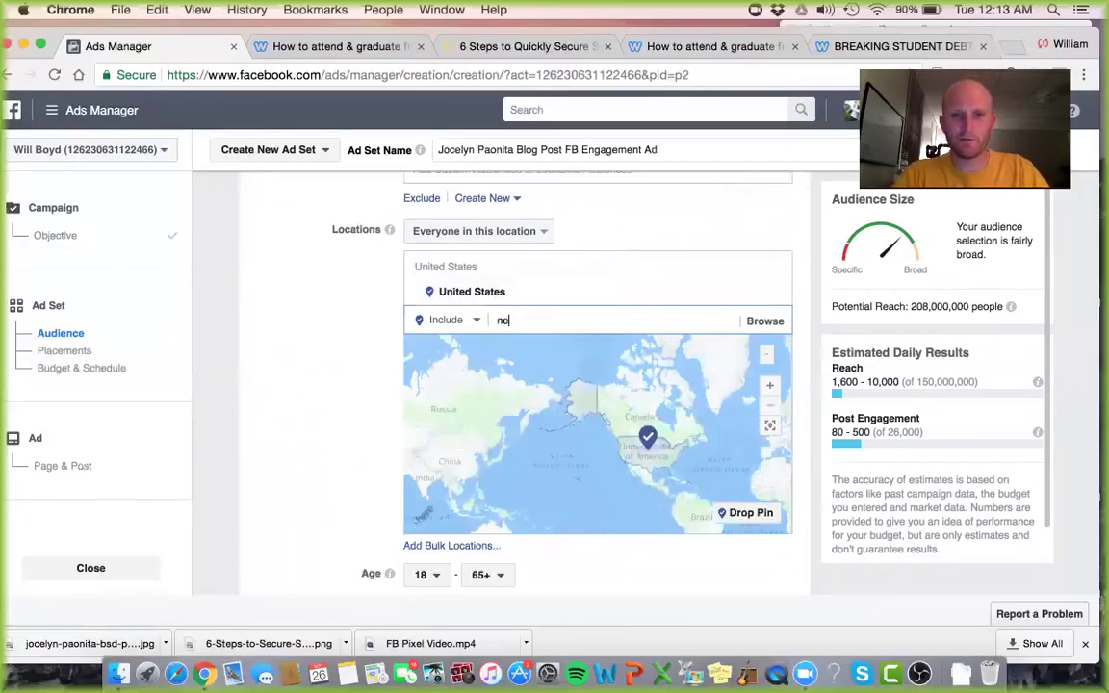
pyautogui.press('BackSpace')
pyautogui.press('BackSpace')
pyautogui.write('zeala')
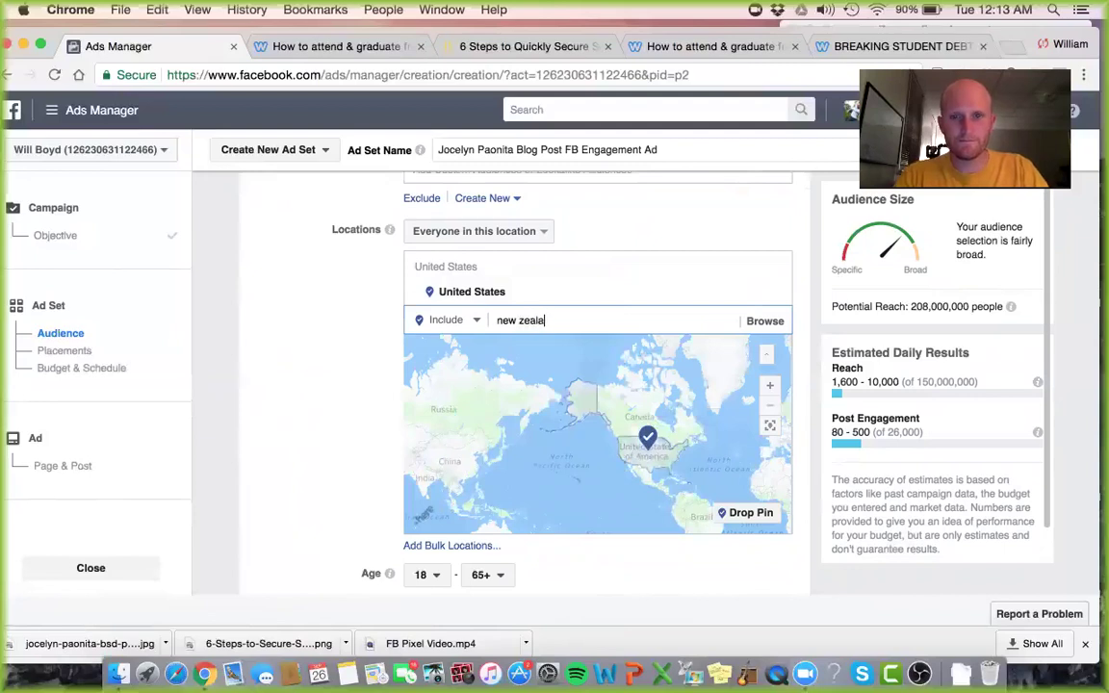
pyautogui.press('BackSpace')
pyautogui.press('BackSpace')
pyautogui.press('BackSpace')
pyautogui.press('BackSpace')
pyautogui.press('BackSpace')
pyautogui.press('BackSpace')
pyautogui.press('BackSpace')
pyautogui.press('BackSpace')
pyautogui.press('BackSpace')
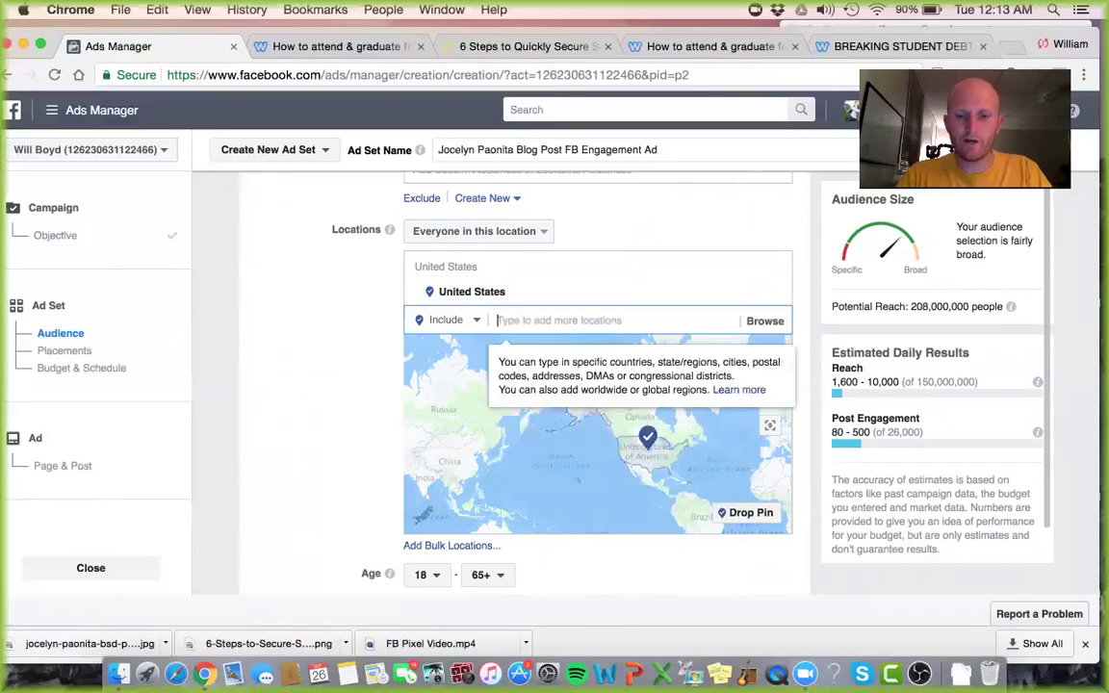
# Step: Search the audience locations for "pittsburgh" and clear the entry
pyautogui.write('pittsburgh')
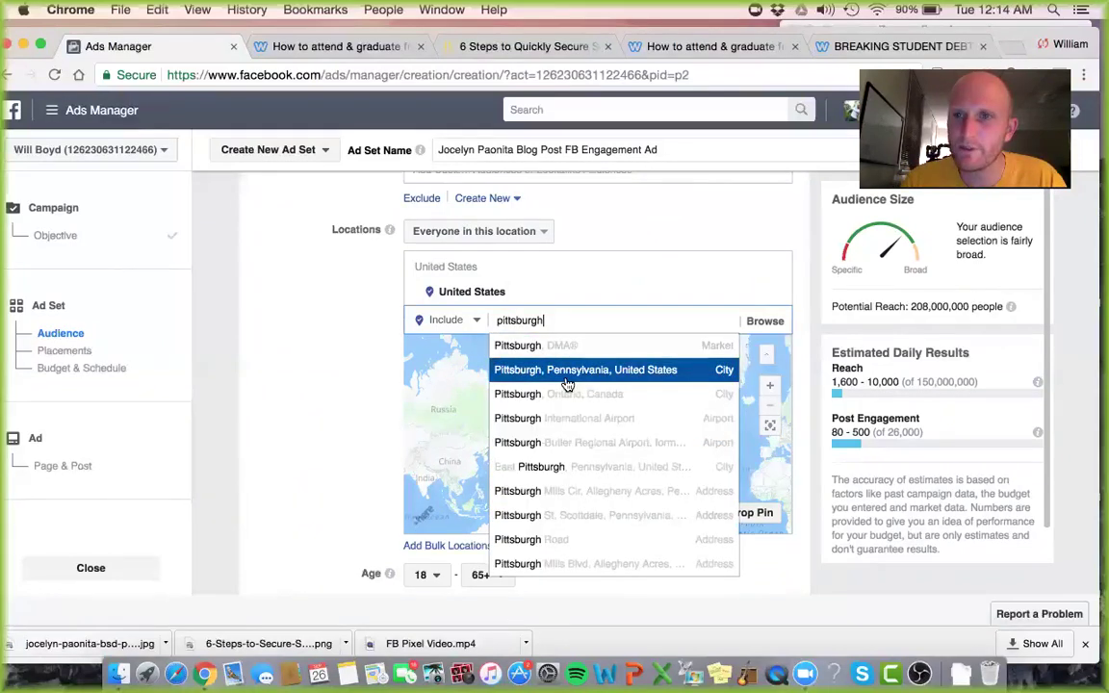
pyautogui.press('BackSpace')
pyautogui.press('BackSpace')
pyautogui.press('BackSpace')
pyautogui.press('BackSpace')
pyautogui.press('BackSpace')
pyautogui.press('BackSpace')
pyautogui.press('BackSpace')
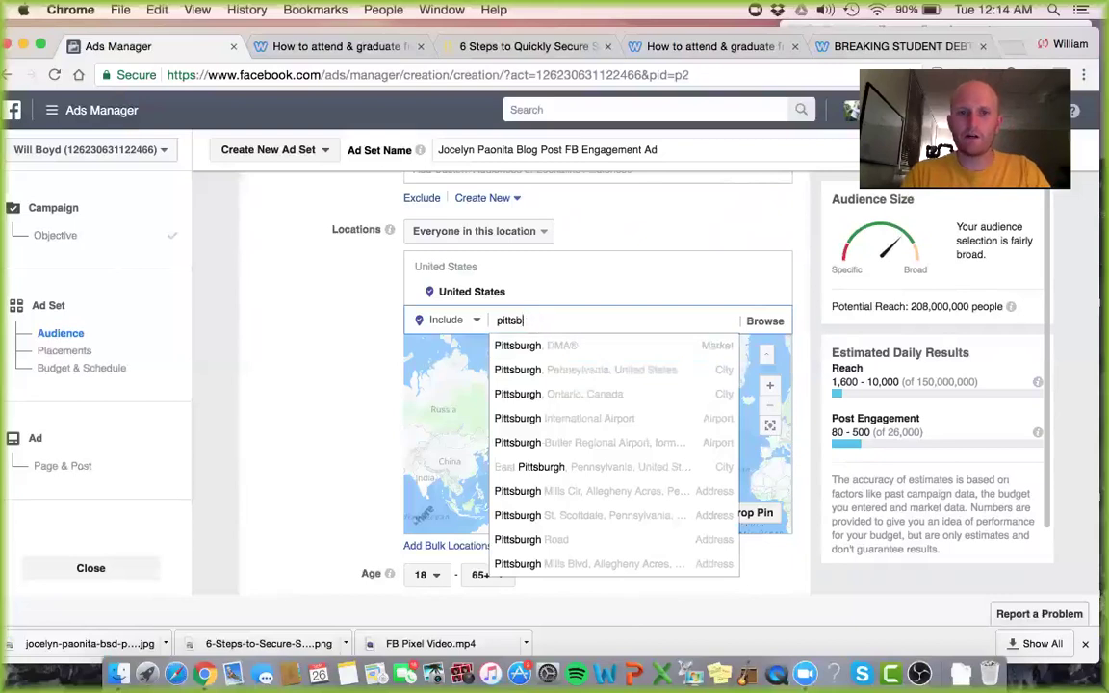
pyautogui.press('BackSpace')
pyautogui.press('BackSpace')
pyautogui.press('BackSpace')
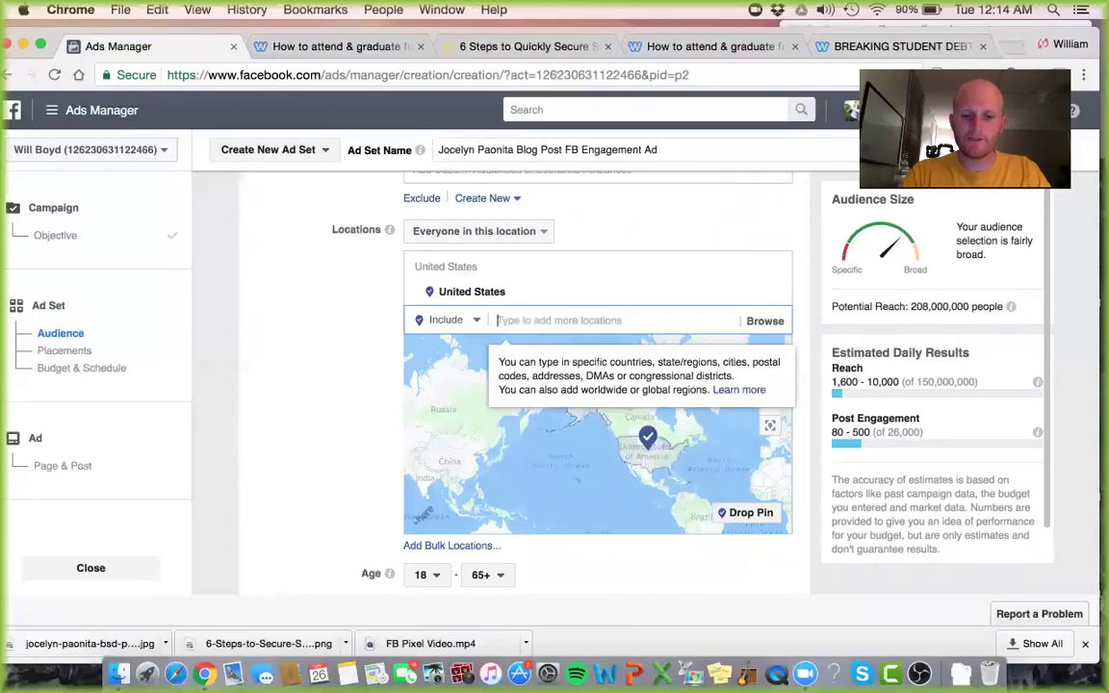
# Step: Search the audience locations for "snellvil" and clear the entry
pyautogui.write('snelvi')
pyautogui.press('BackSpace')
pyautogui.press('BackSpace')
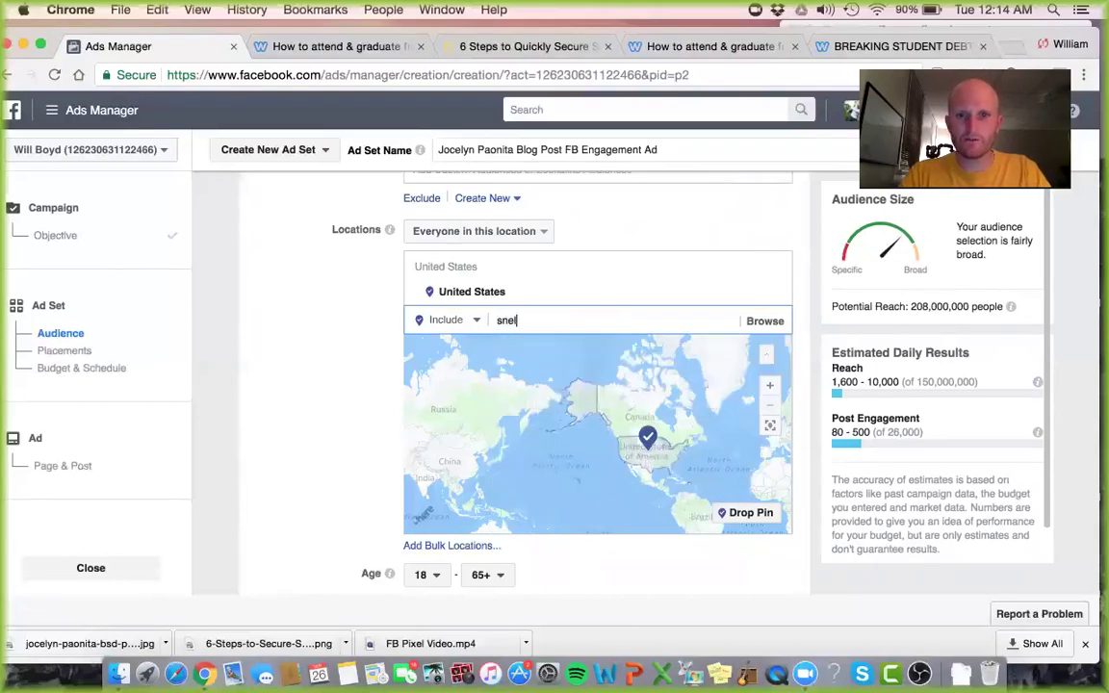
pyautogui.write('lvile')
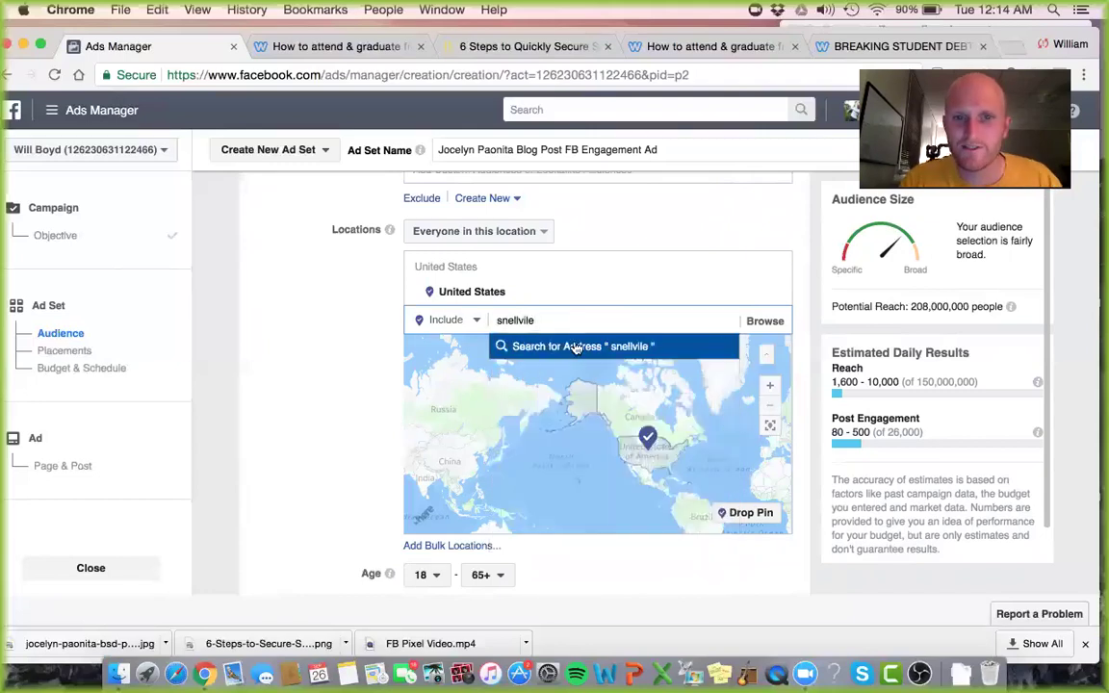
pyautogui.press('BackSpace')
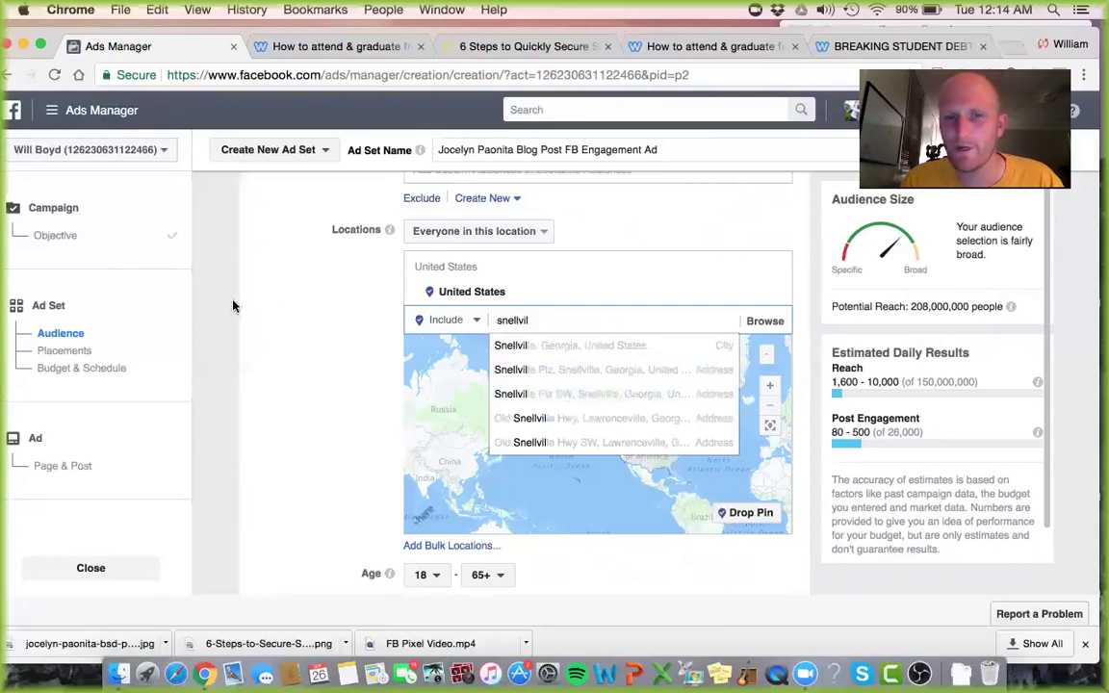
pyautogui.press('BackSpace')
pyautogui.press('BackSpace')
pyautogui.press('BackSpace')
pyautogui.press('BackSpace')
pyautogui.press('BackSpace')
pyautogui.press('BackSpace')
pyautogui.press('BackSpace')
pyautogui.press('BackSpace')
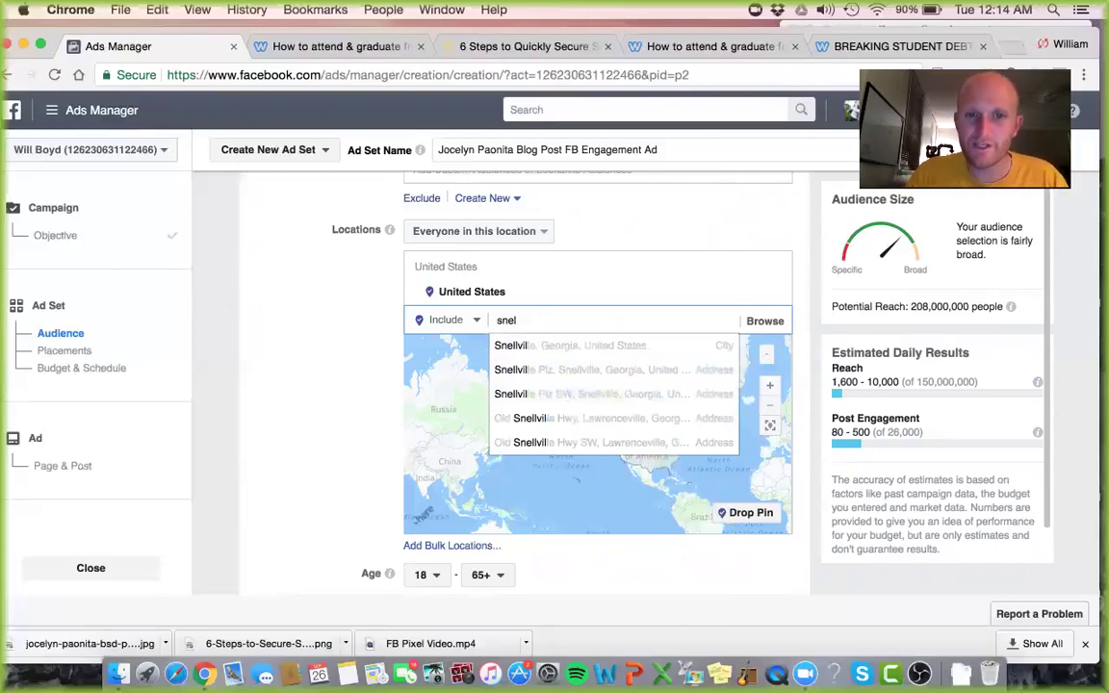
pyautogui.click(317, 383)
# Step: Replace the United States with the city of Pittsburgh, Pennsylvania as the audience location
pyautogui.scroll(-2, 317, 383)
pyautogui.scroll(-3, 405, 279)
pyautogui.scroll(-3, 494, 364)
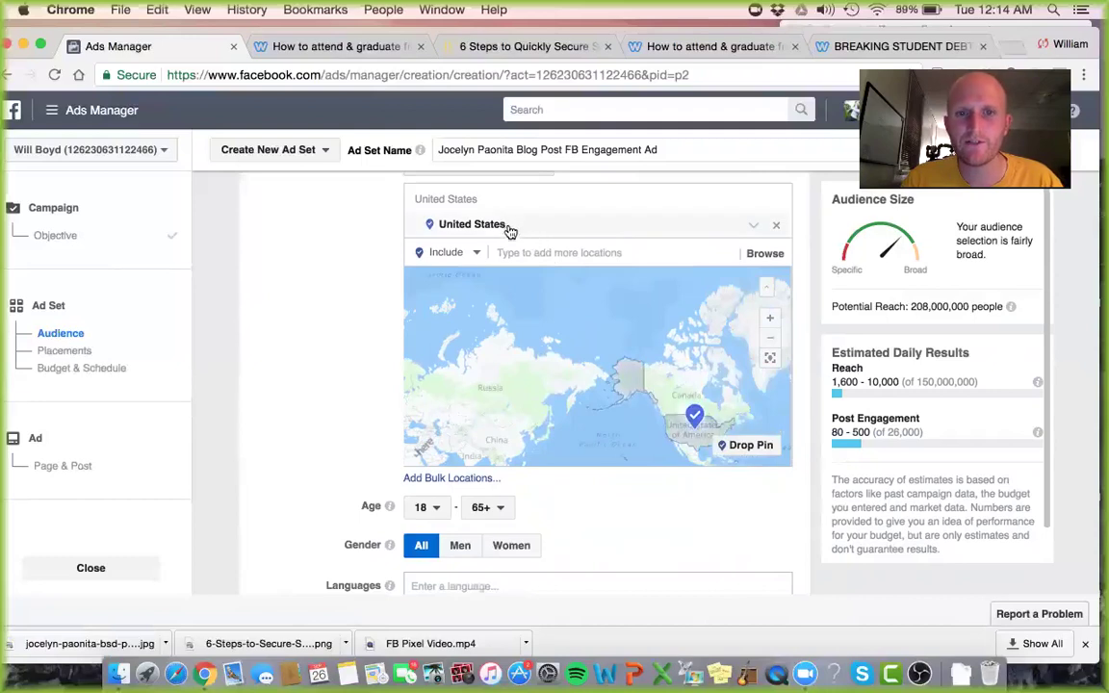
pyautogui.click(780, 227)
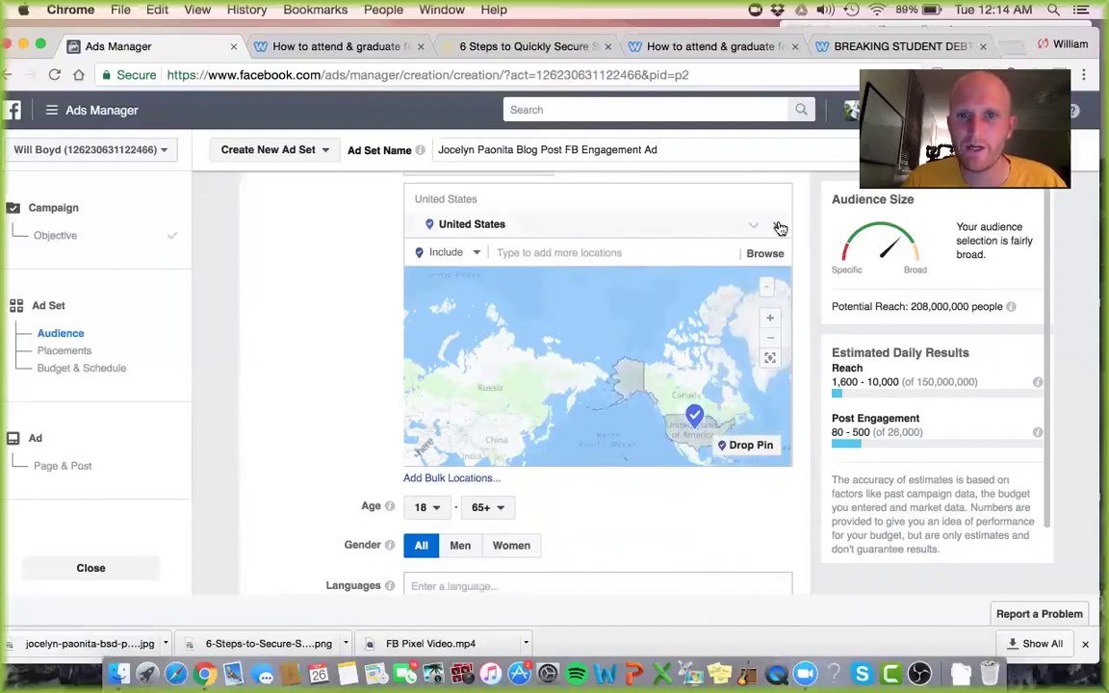
pyautogui.click(533, 197)
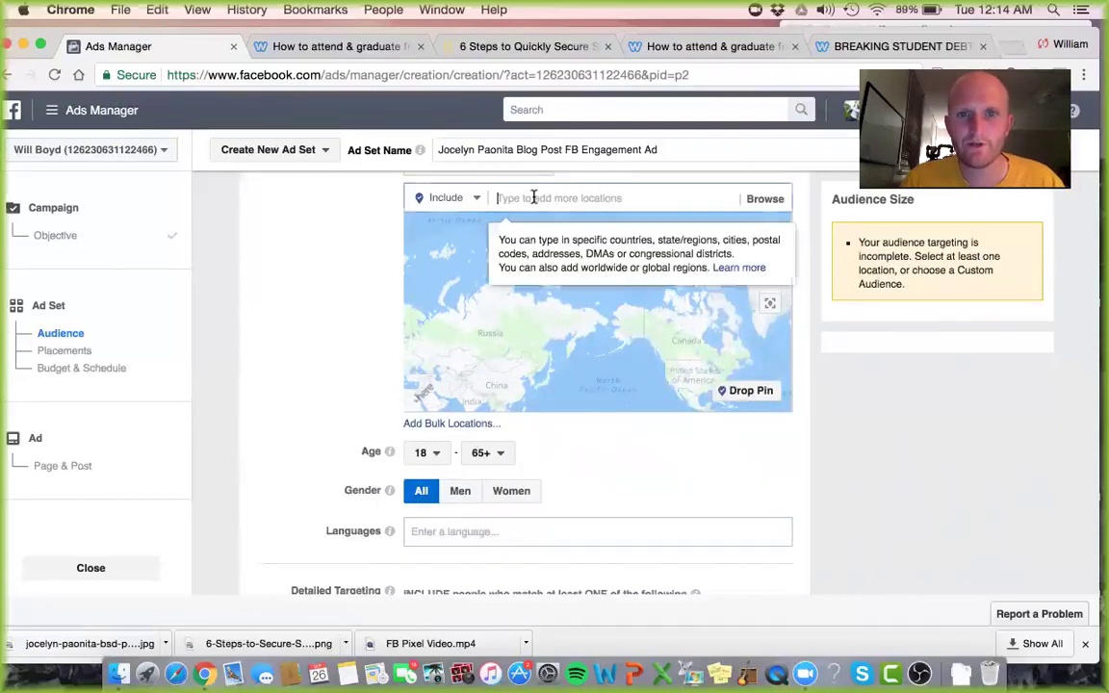
pyautogui.write('pittsburgh')
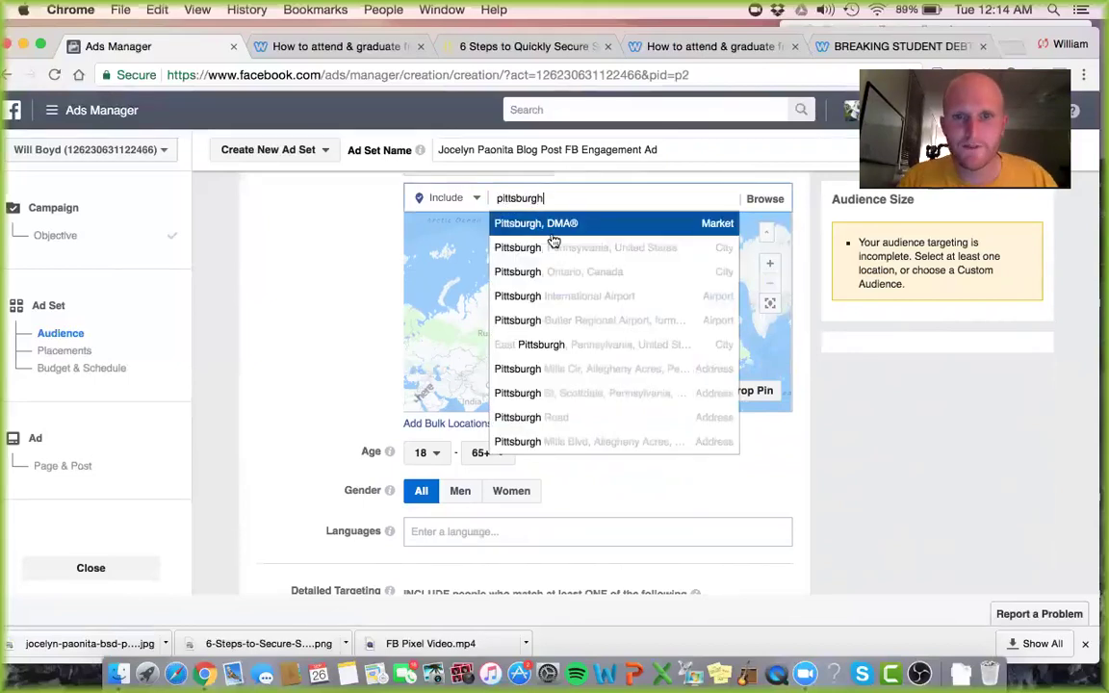
pyautogui.click(555, 249)
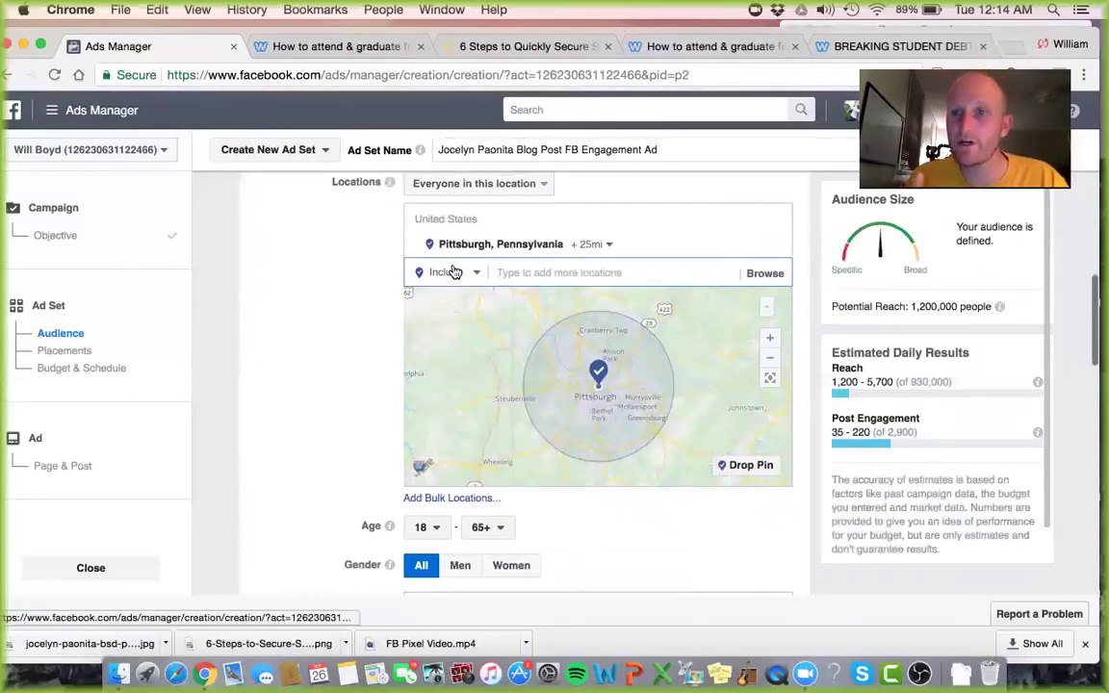
# Step: Reduce the radius around Pittsburgh to 10 miles and try to switch the city to an excluded location
pyautogui.click(610, 246)
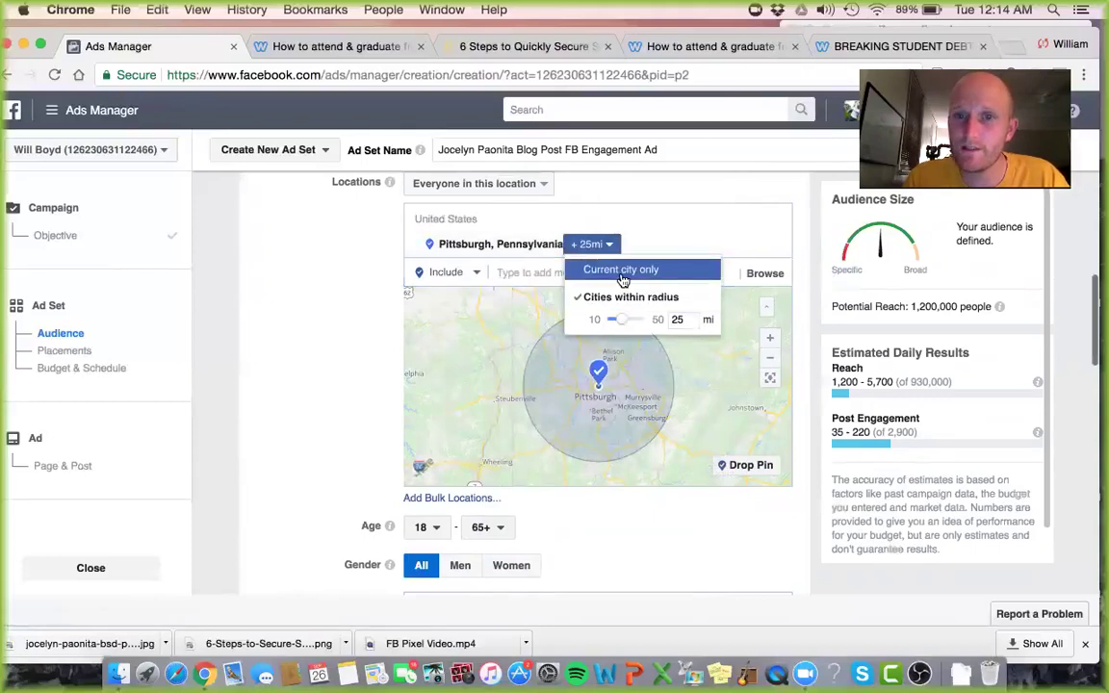
pyautogui.moveTo(623, 323)
pyautogui.mouseDown()
pyautogui.moveTo(657, 319)
pyautogui.moveTo(603, 319)
pyautogui.mouseUp()
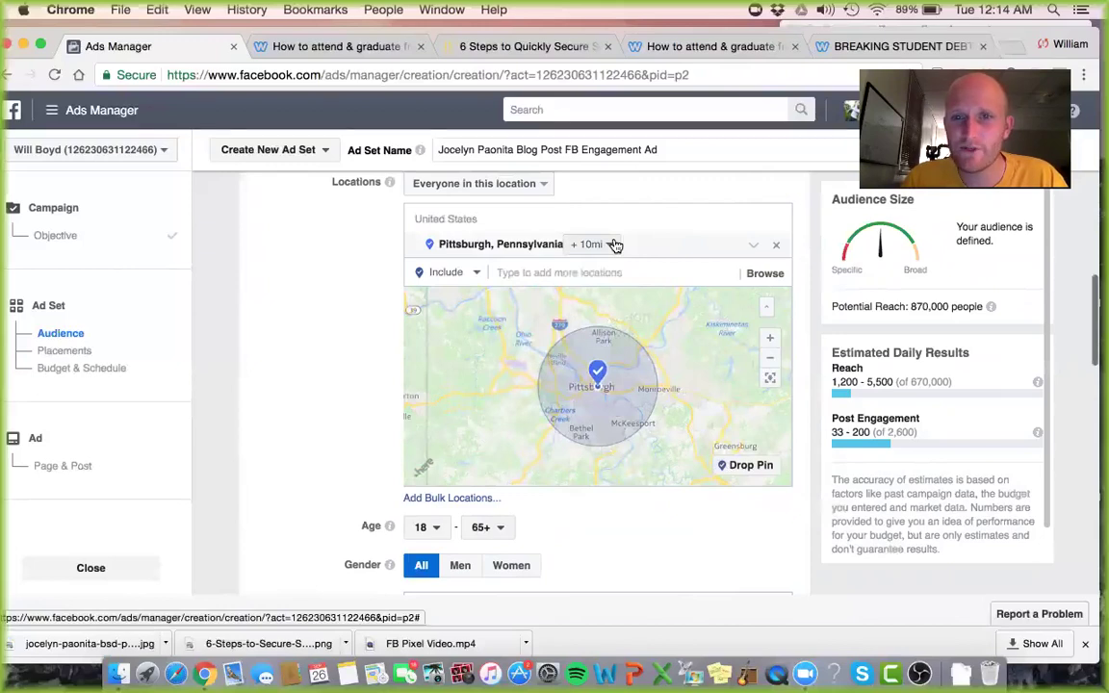
pyautogui.click(756, 247)
pyautogui.click(723, 269)
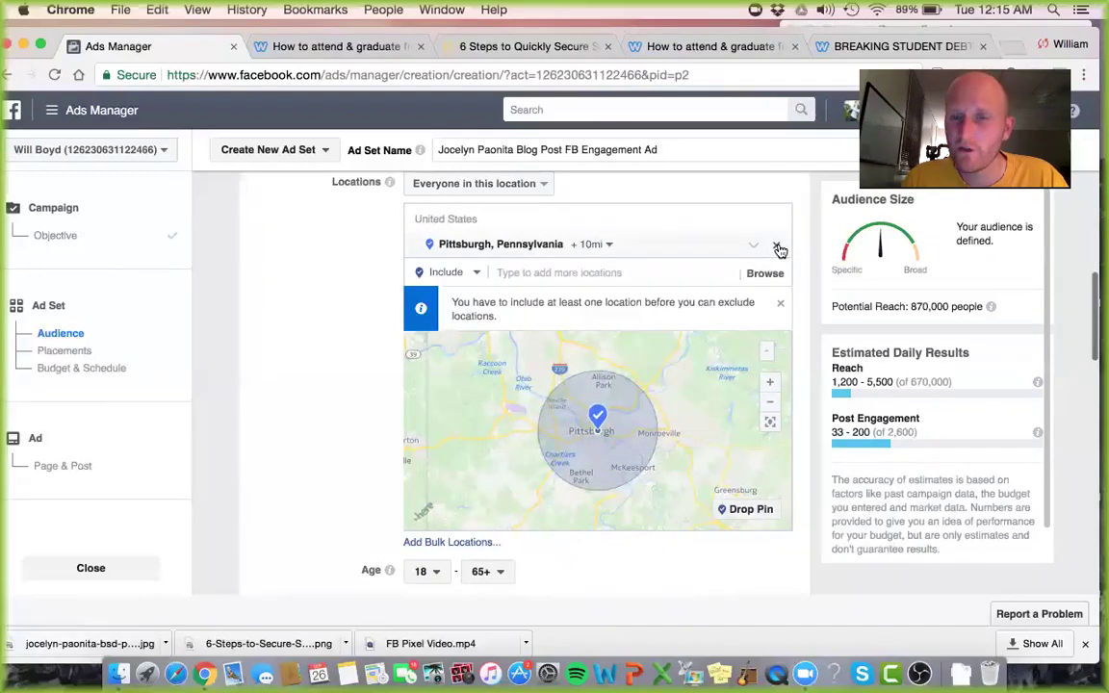
# Step: Remove Pittsburgh from the audience locations and include the country United States instead
pyautogui.click(778, 246)
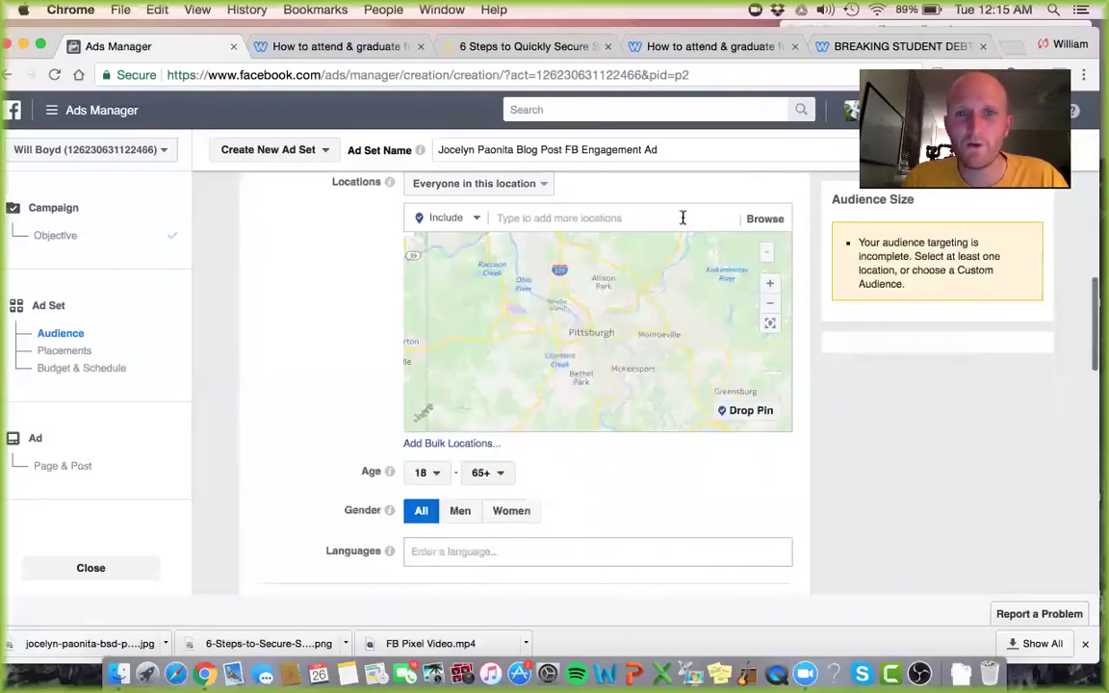
pyautogui.click(611, 220)
pyautogui.write('united')
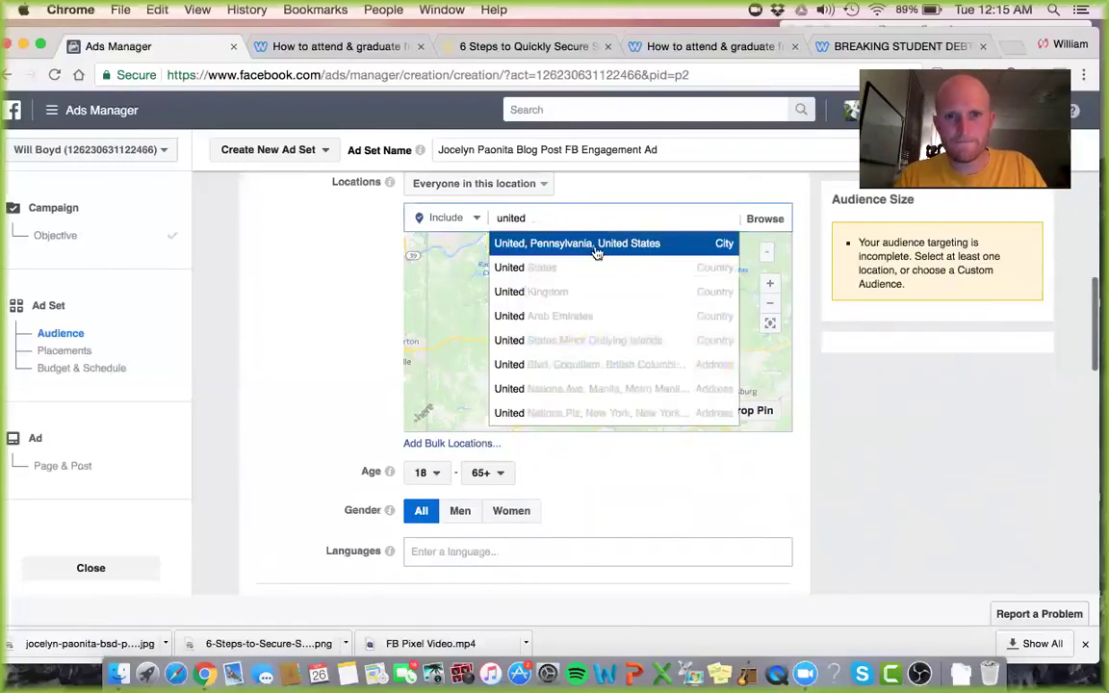
pyautogui.click(582, 267)
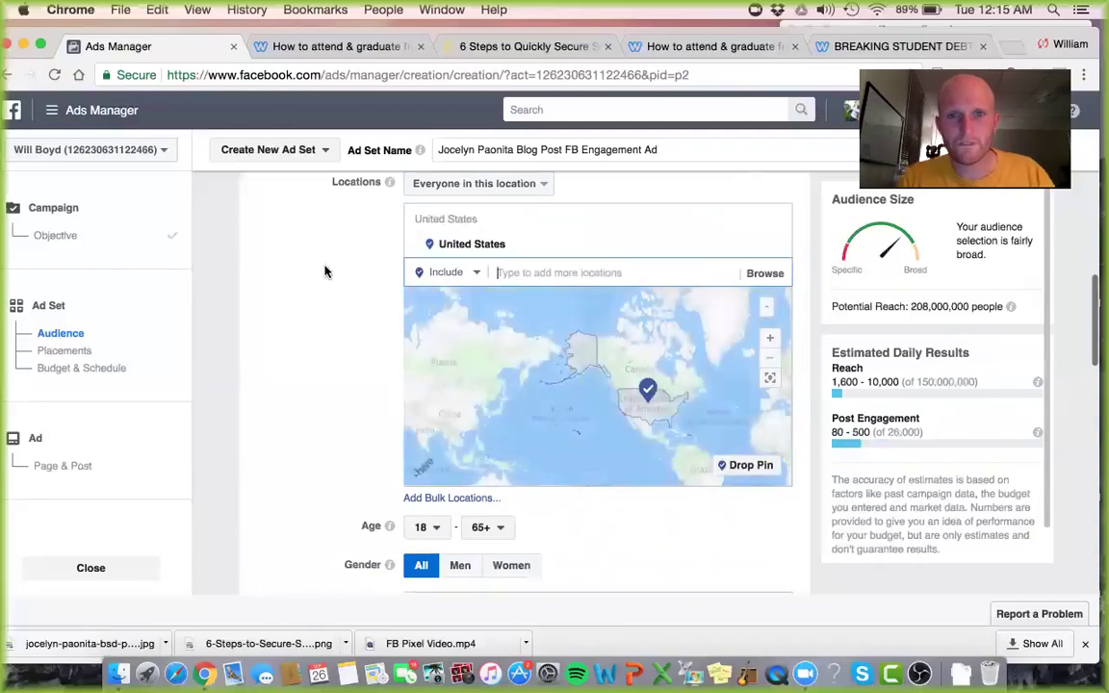
# Step: Set the audience's maximum age to 24
pyautogui.scroll(-4, 324, 271)
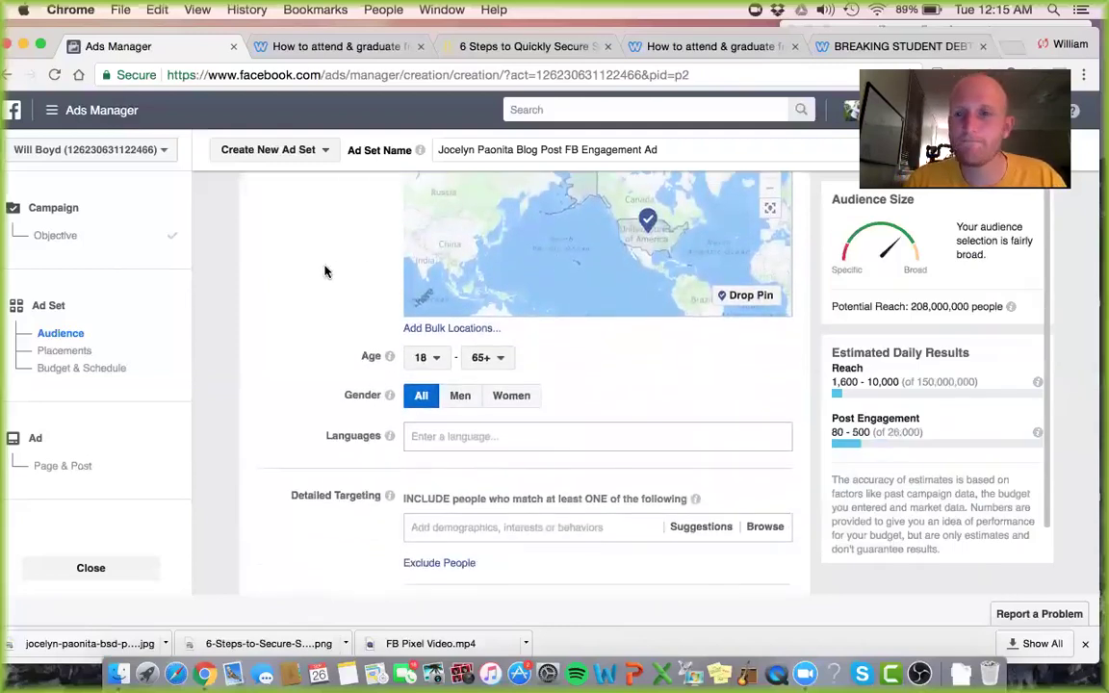
pyautogui.scroll(-1, 324, 271)
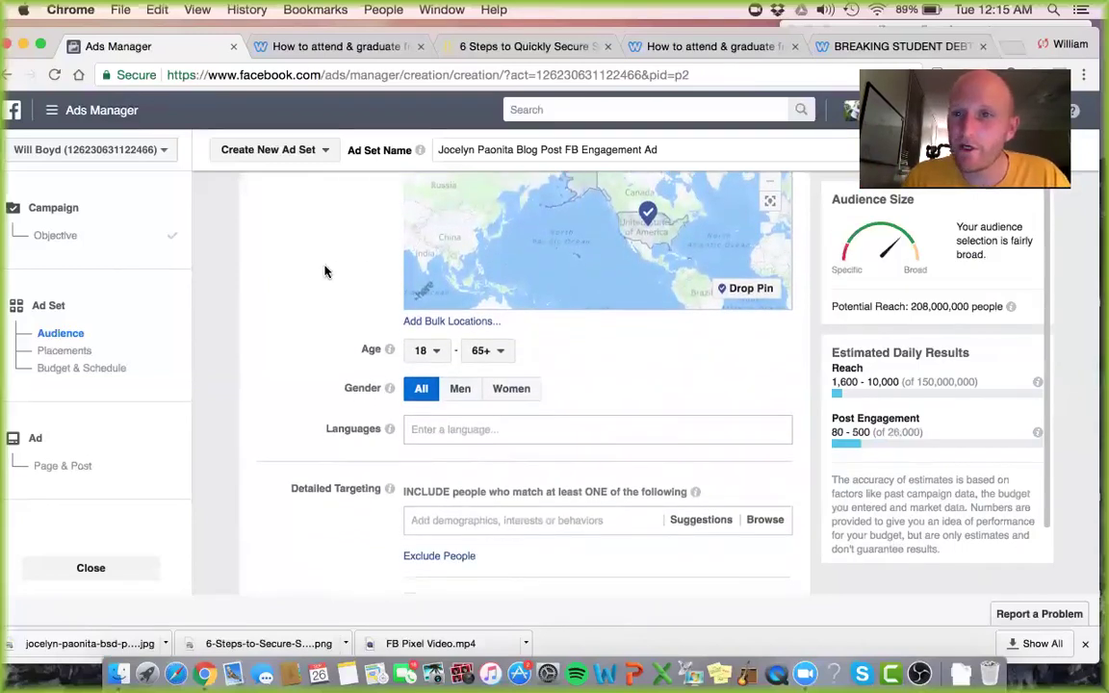
pyautogui.click(502, 352)
pyautogui.scroll(10, 499, 371)
pyautogui.scroll(6, 499, 392)
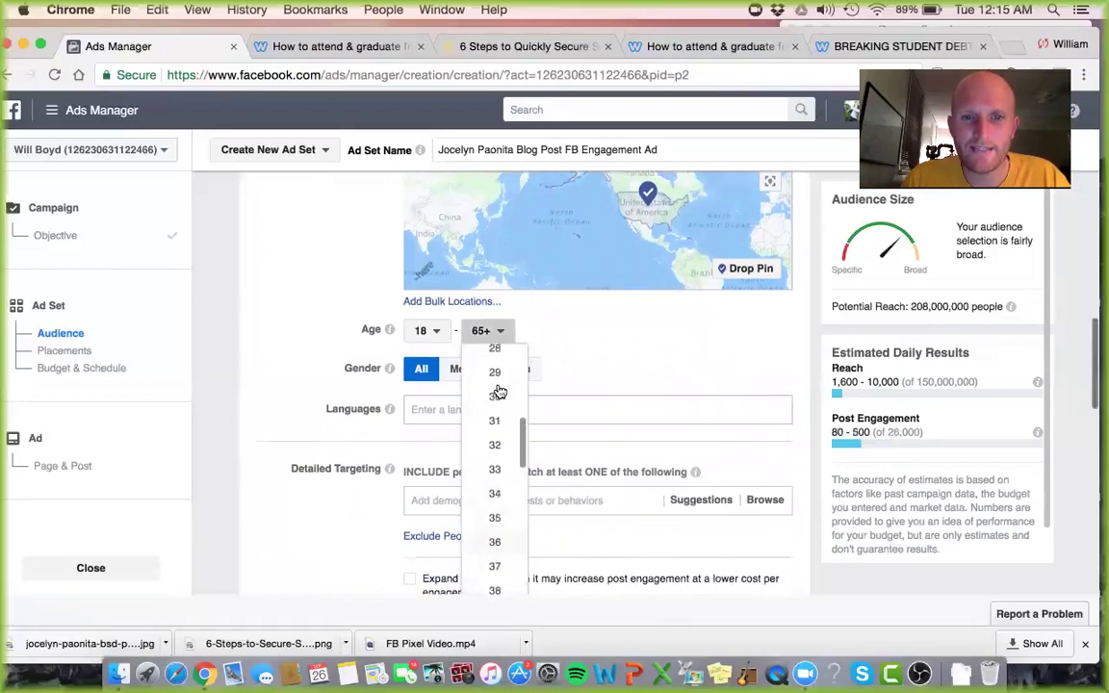
pyautogui.scroll(-10, 499, 392)
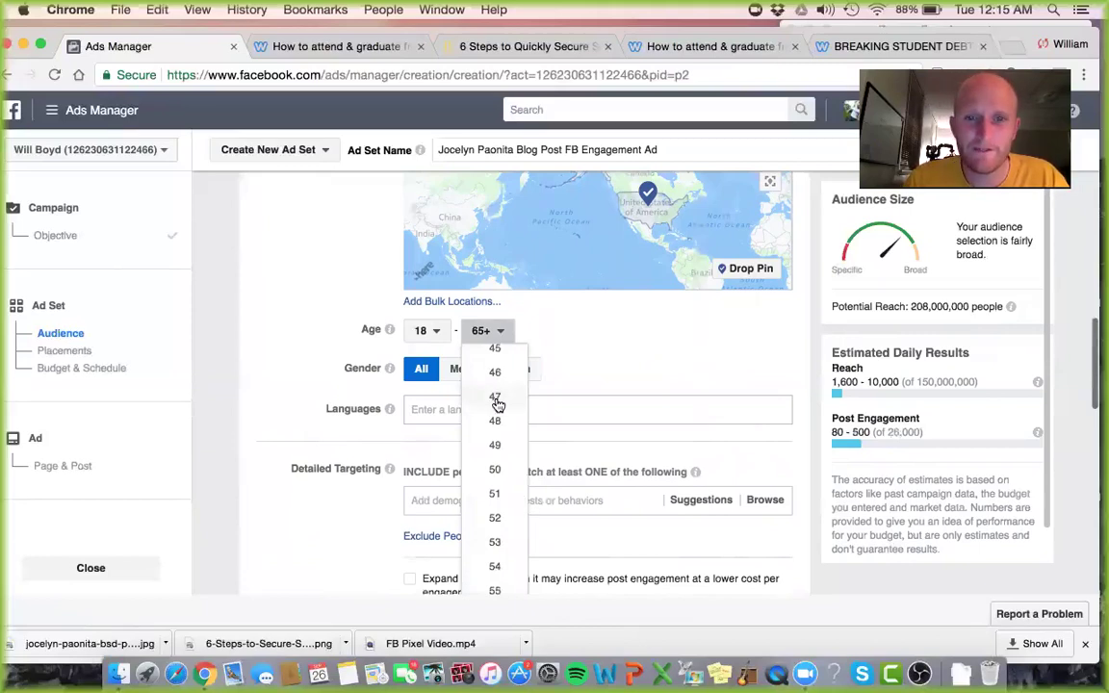
pyautogui.scroll(5, 499, 392)
pyautogui.scroll(4, 498, 405)
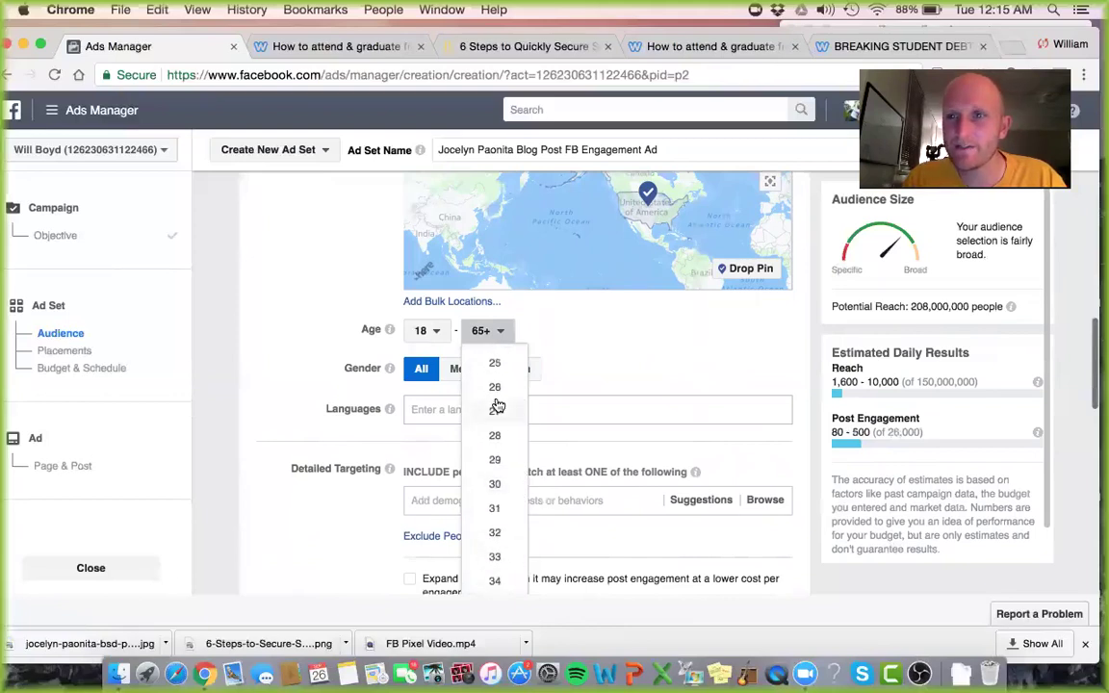
pyautogui.scroll(2, 498, 405)
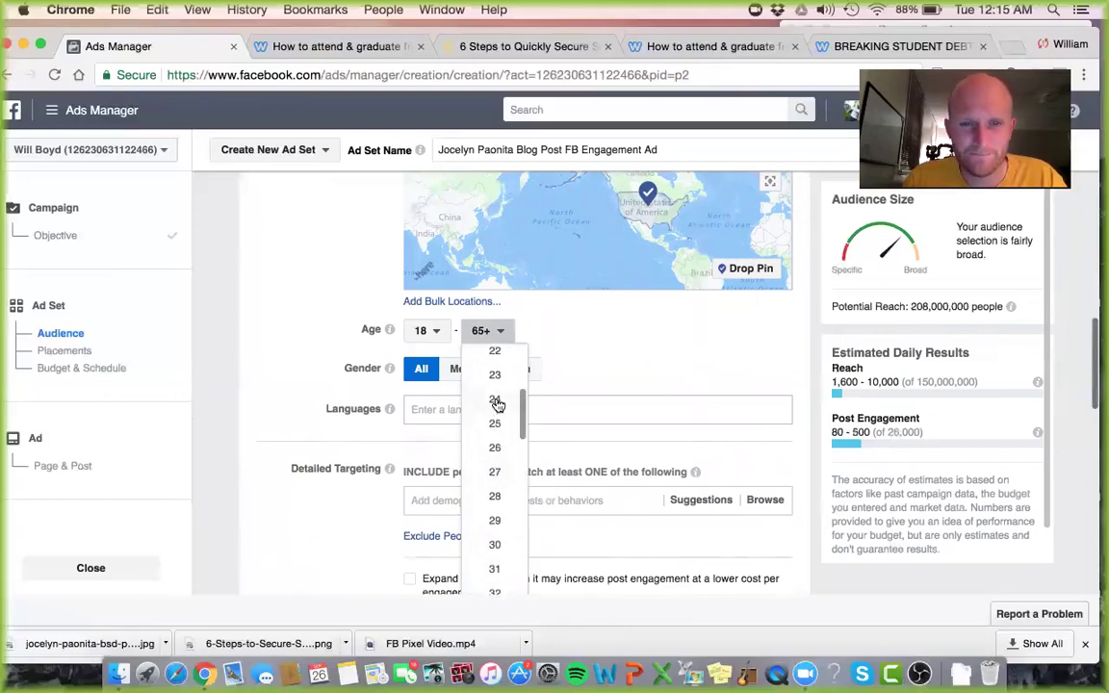
pyautogui.scroll(1, 497, 394)
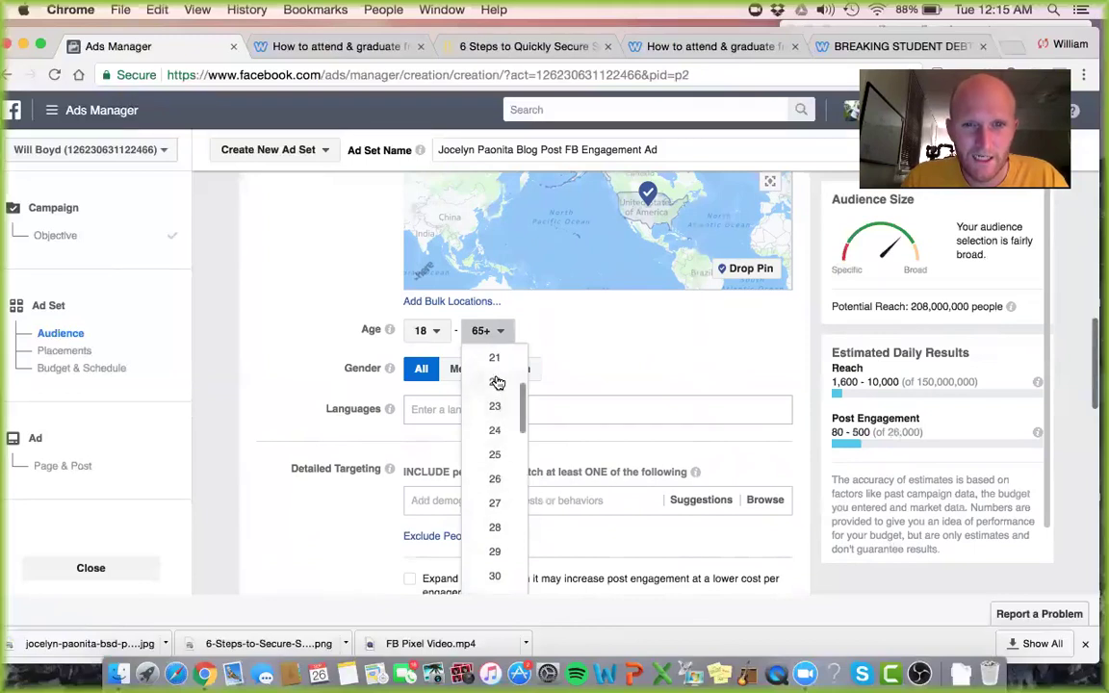
pyautogui.click(495, 430)
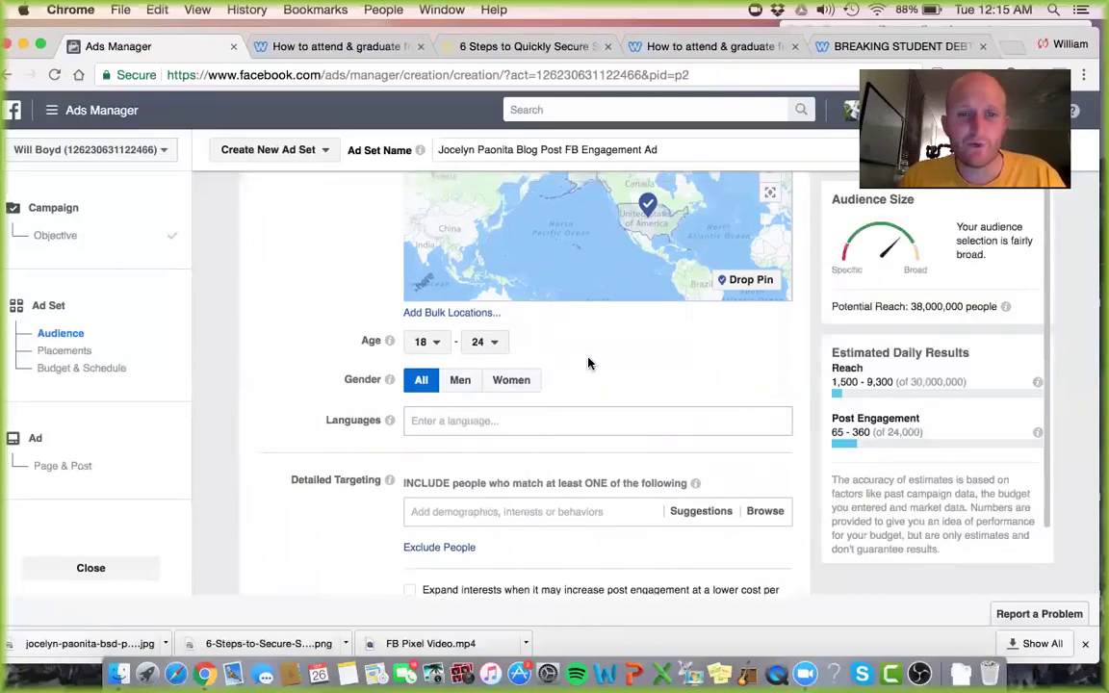
# Step: Compare the estimated daily results for men and women by alternating the gender targeting, and set it back to All
pyautogui.scroll(-1, 589, 363)
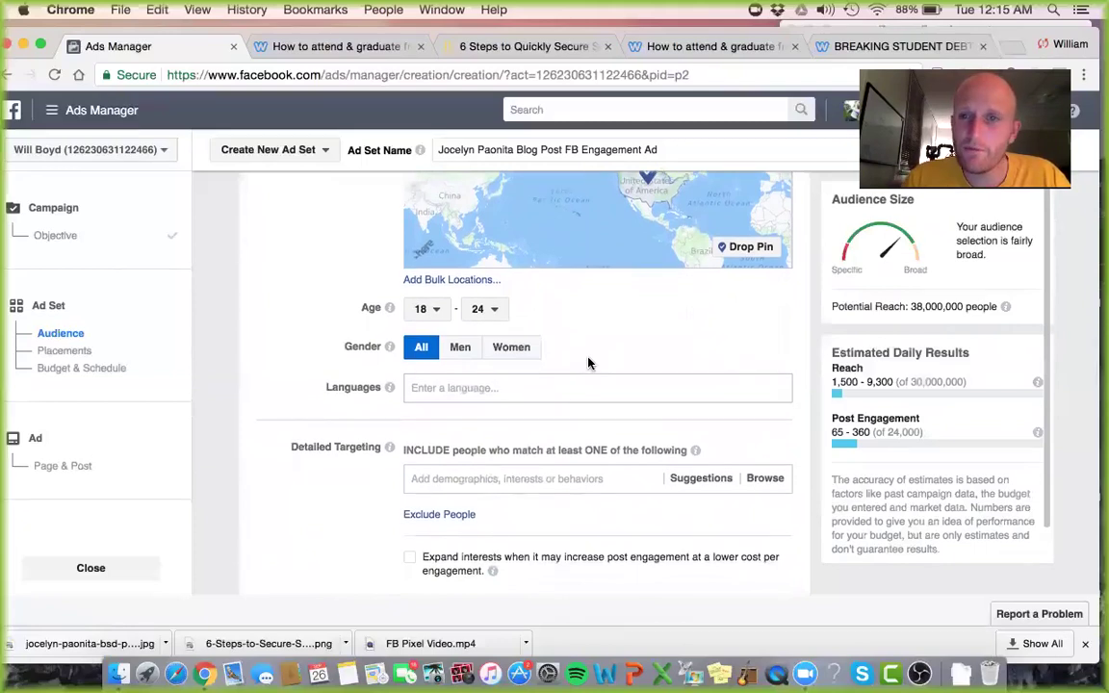
pyautogui.scroll(-1, 590, 363)
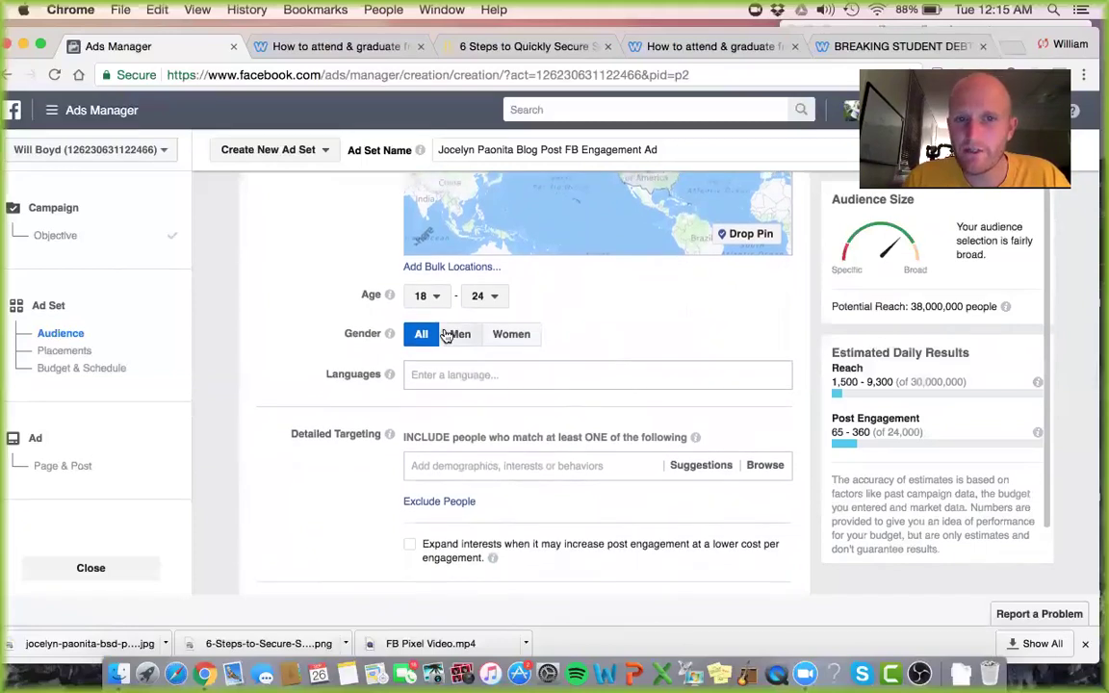
pyautogui.scroll(2, 508, 286)
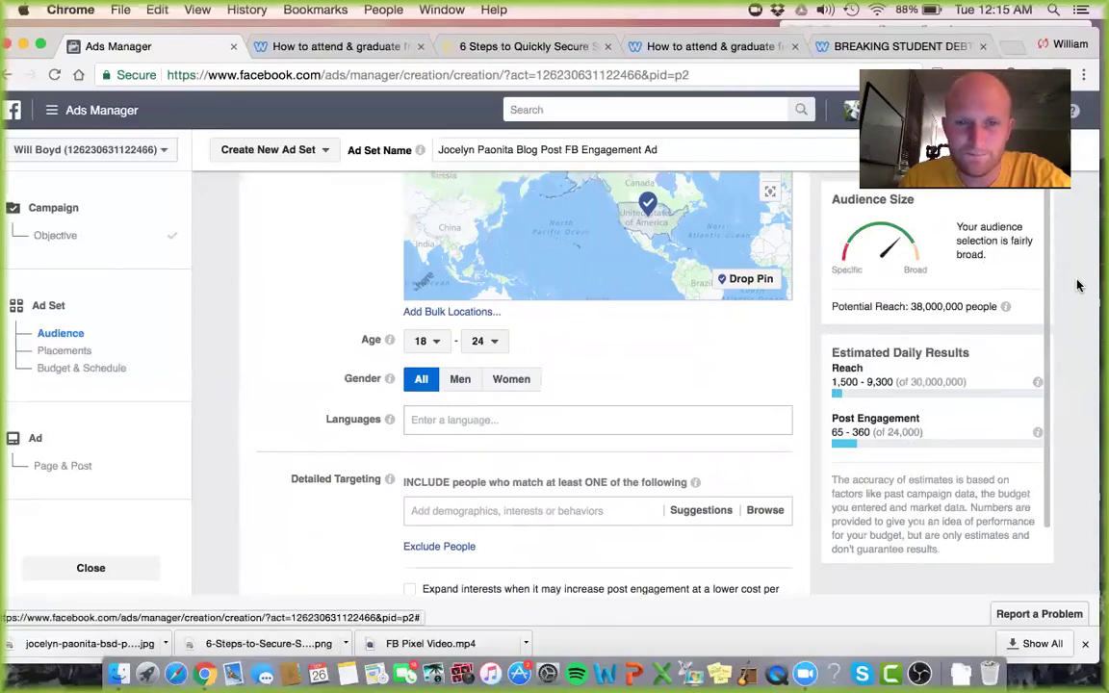
pyautogui.click(469, 388)
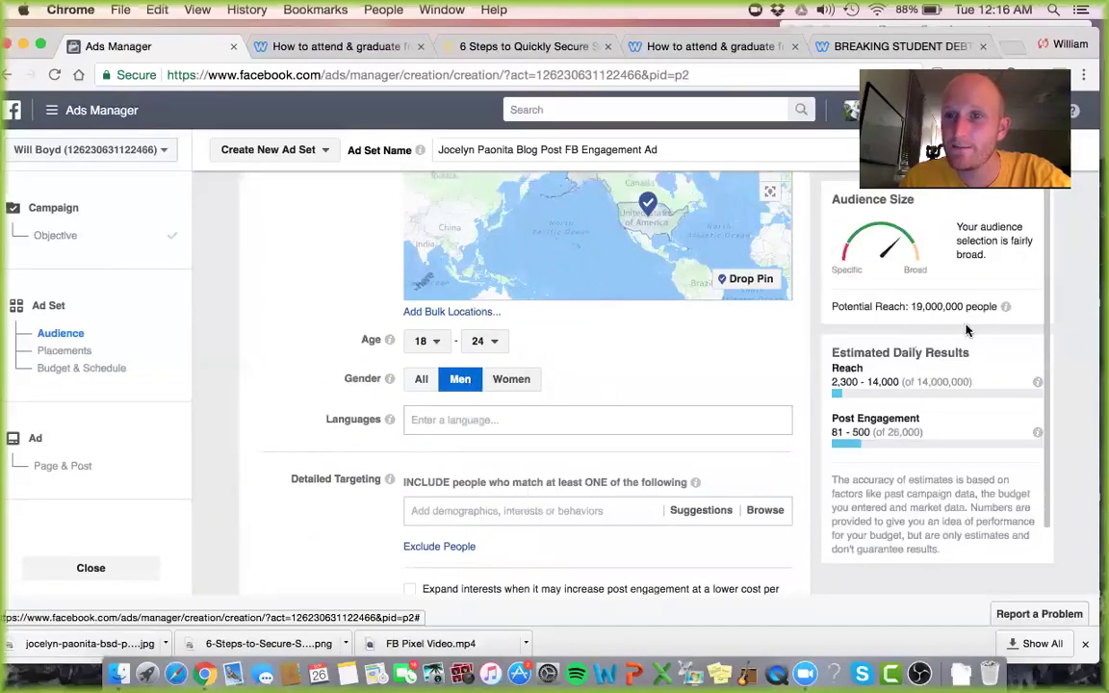
pyautogui.click(510, 383)
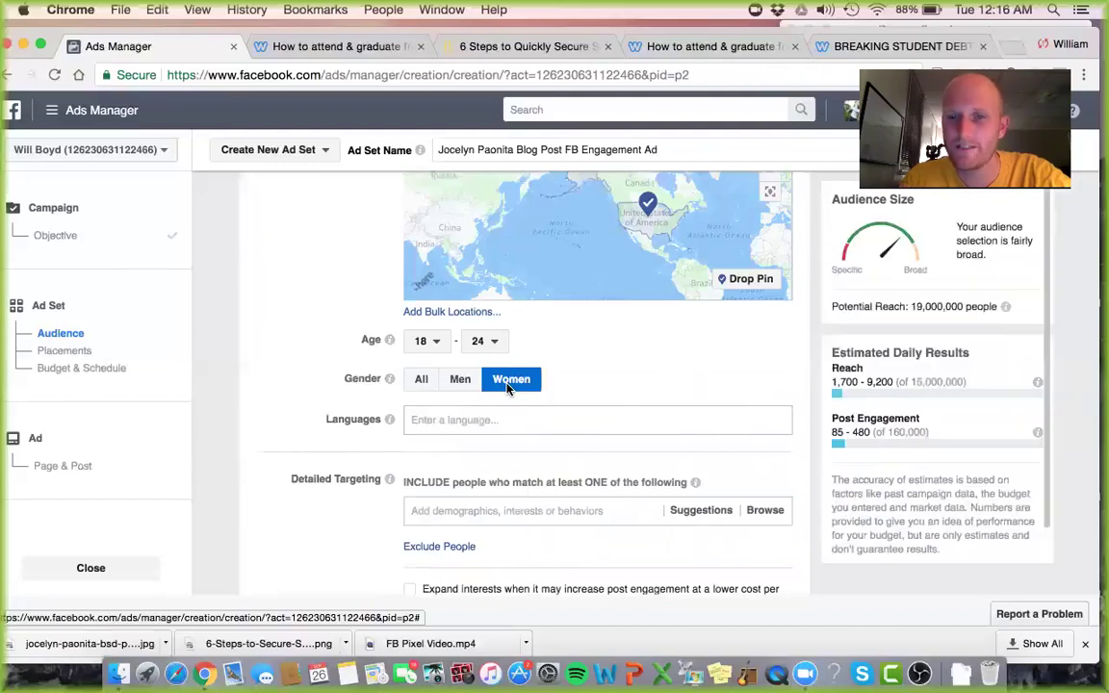
pyautogui.click(448, 381)
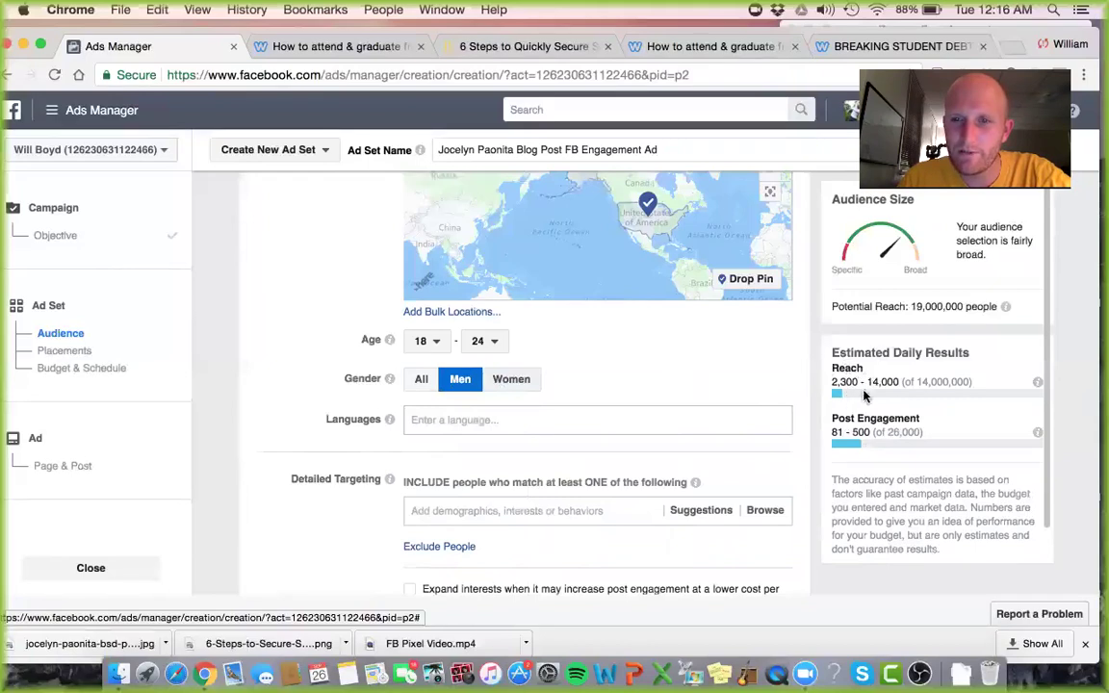
pyautogui.click(515, 379)
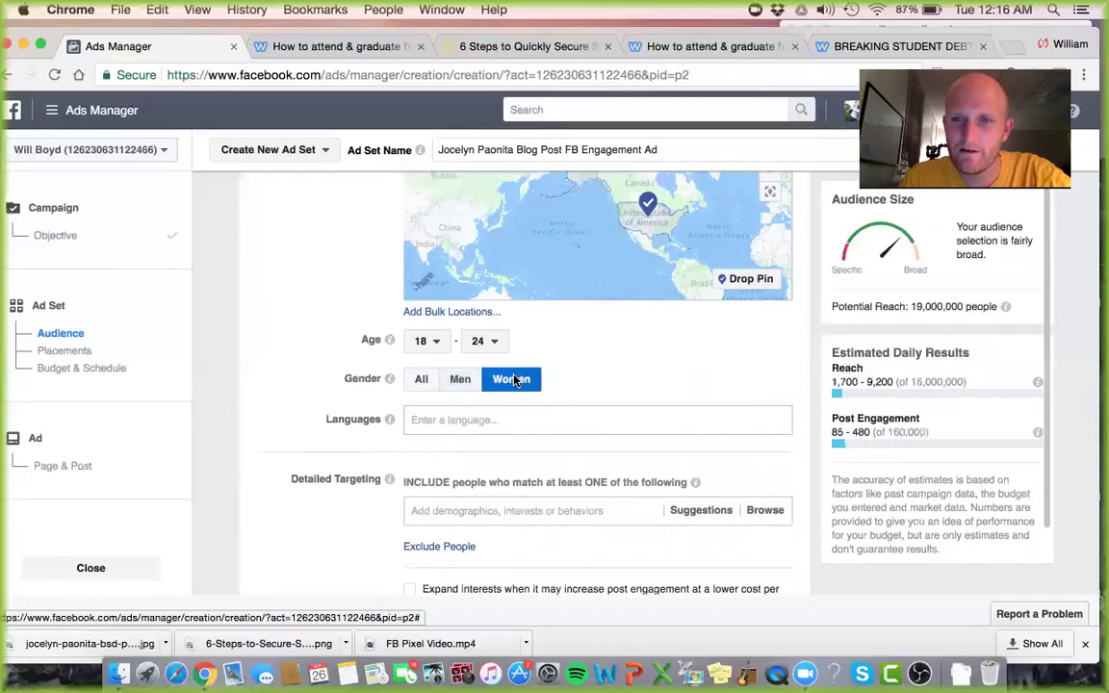
pyautogui.click(456, 381)
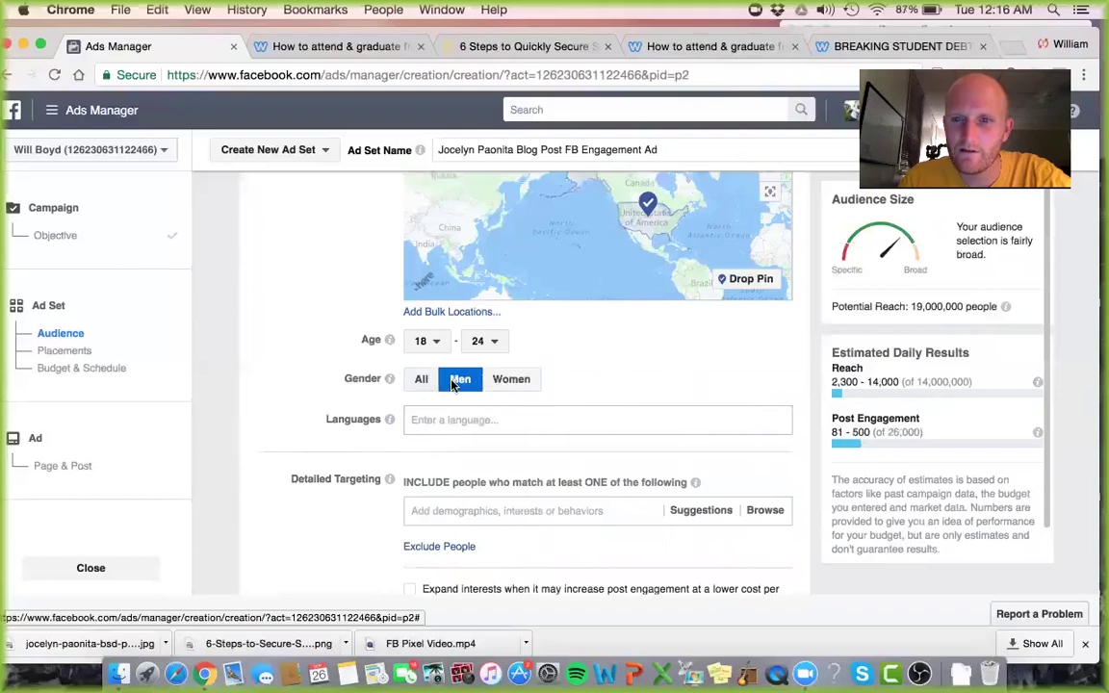
pyautogui.click(507, 385)
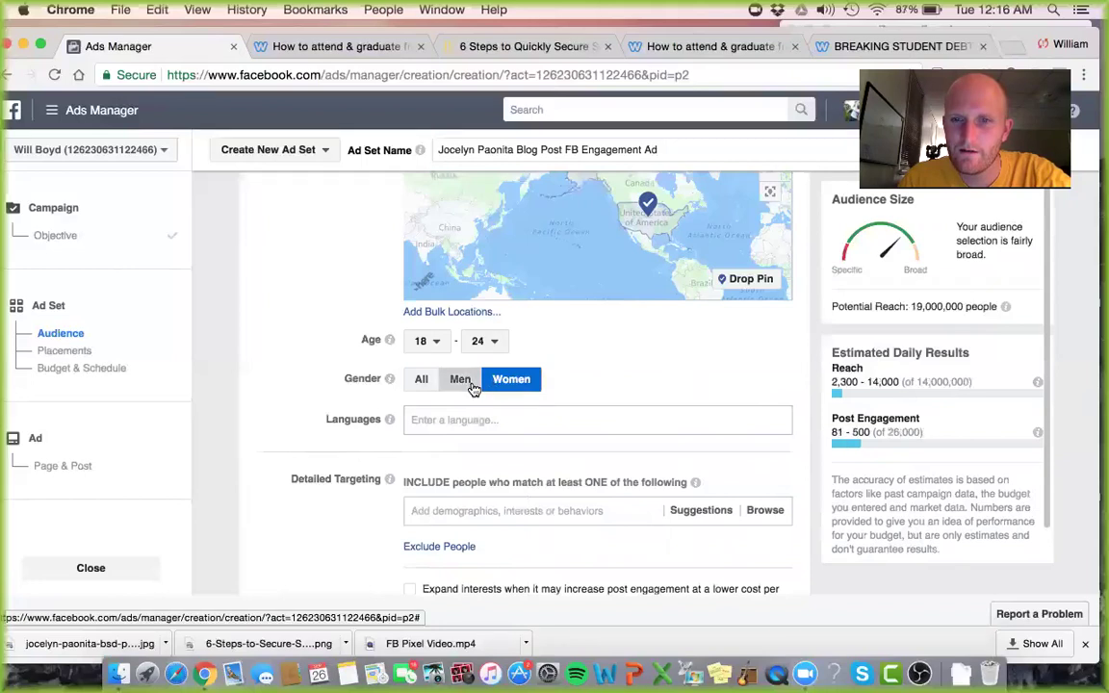
pyautogui.click(473, 388)
pyautogui.click(509, 384)
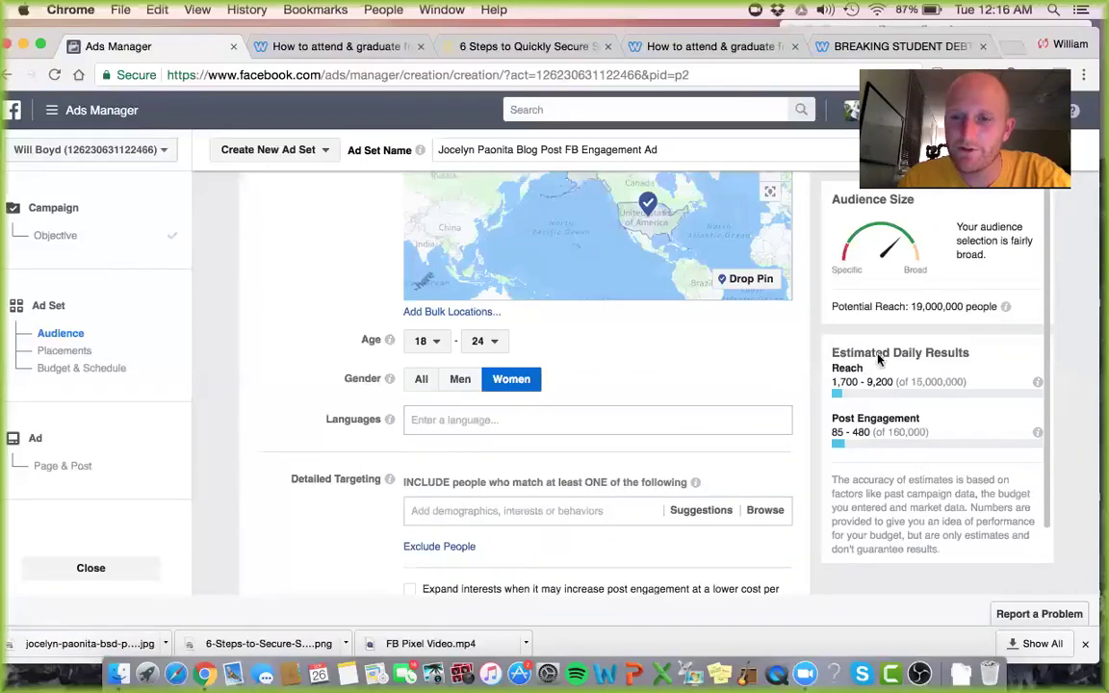
pyautogui.scroll(-1, 616, 389)
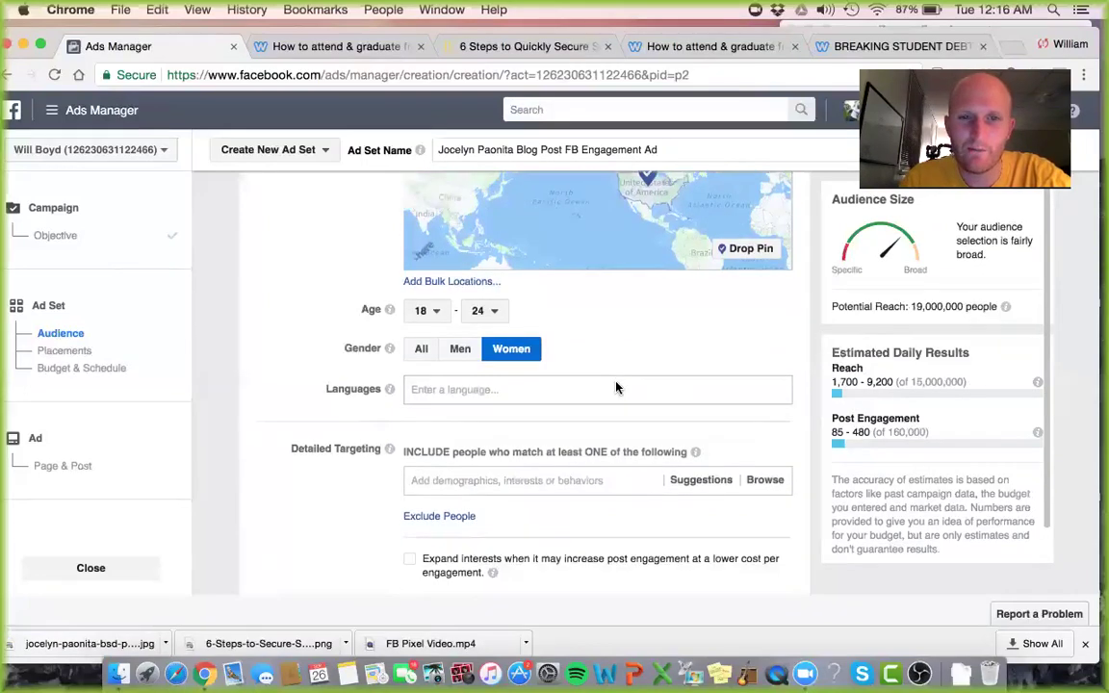
pyautogui.click(423, 351)
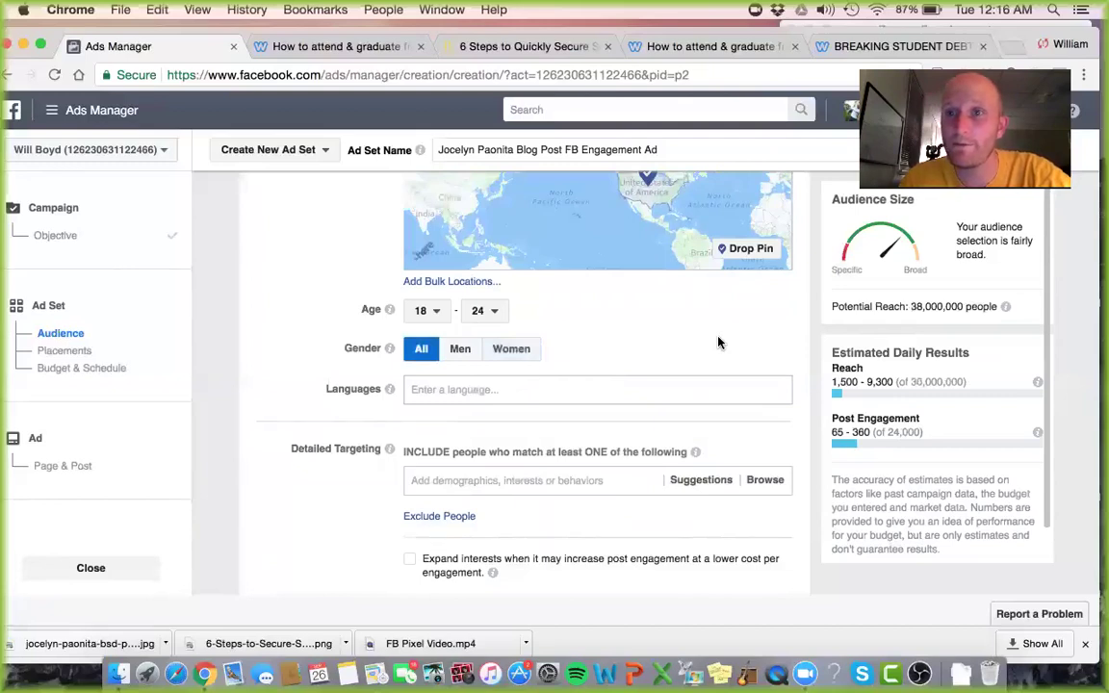
# Step: Set the audience's language targeting to English (All)
pyautogui.scroll(-2, 717, 342)
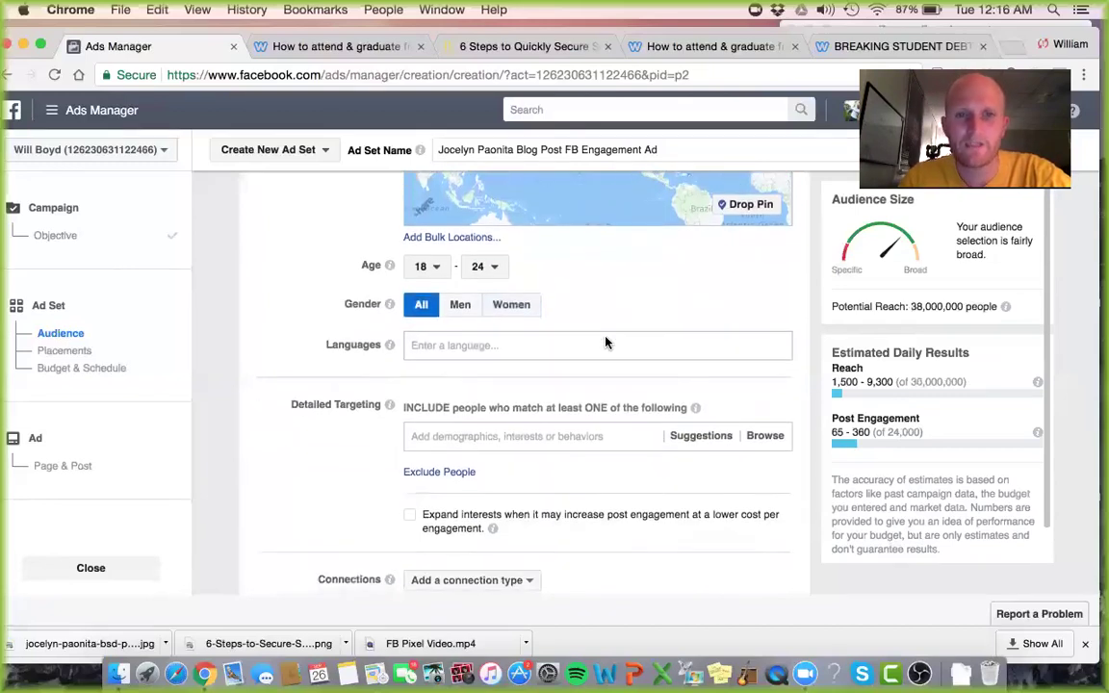
pyautogui.click(605, 343)
pyautogui.write('engli')
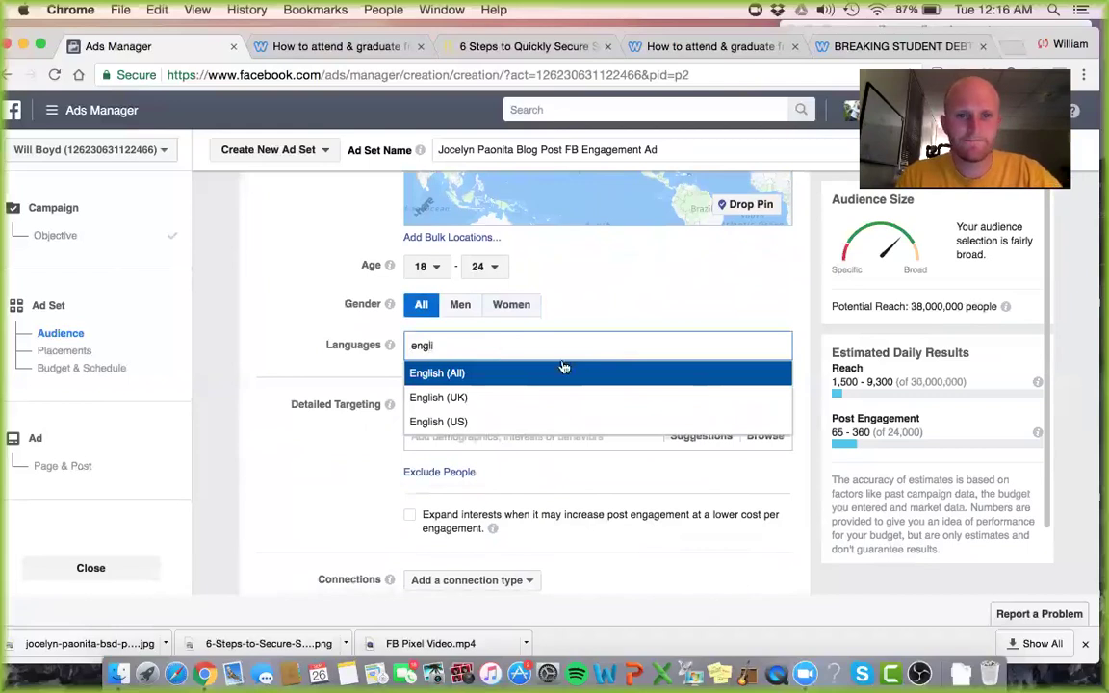
pyautogui.click(551, 375)
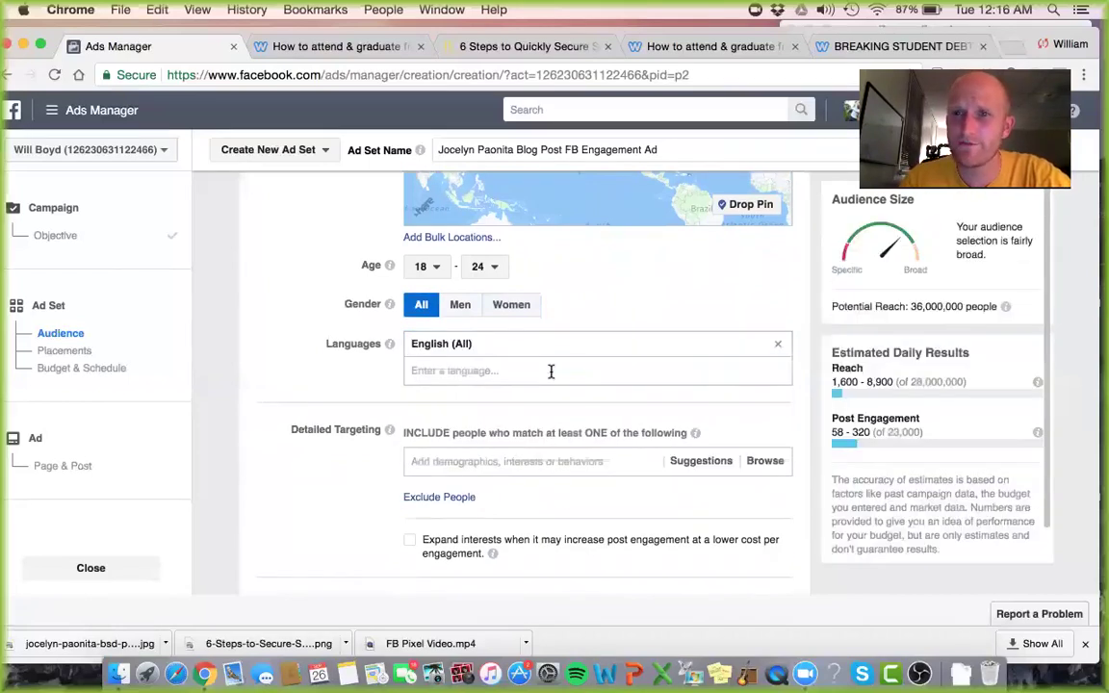
pyautogui.scroll(-3, 552, 372)
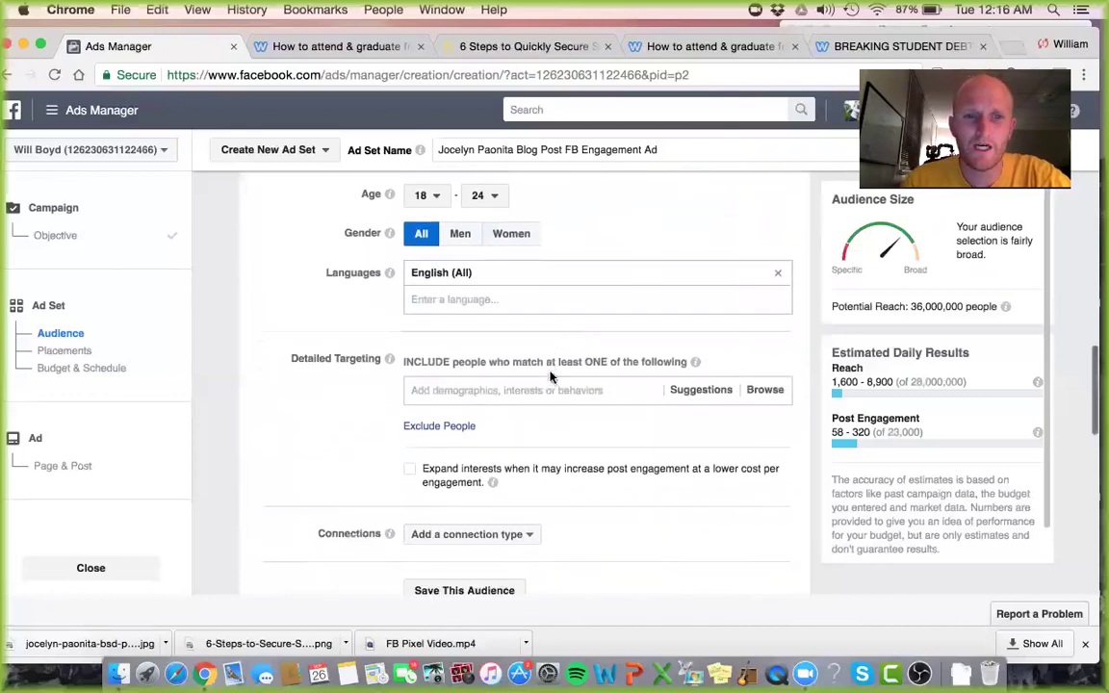
pyautogui.scroll(-1, 552, 375)
pyautogui.click(551, 372)
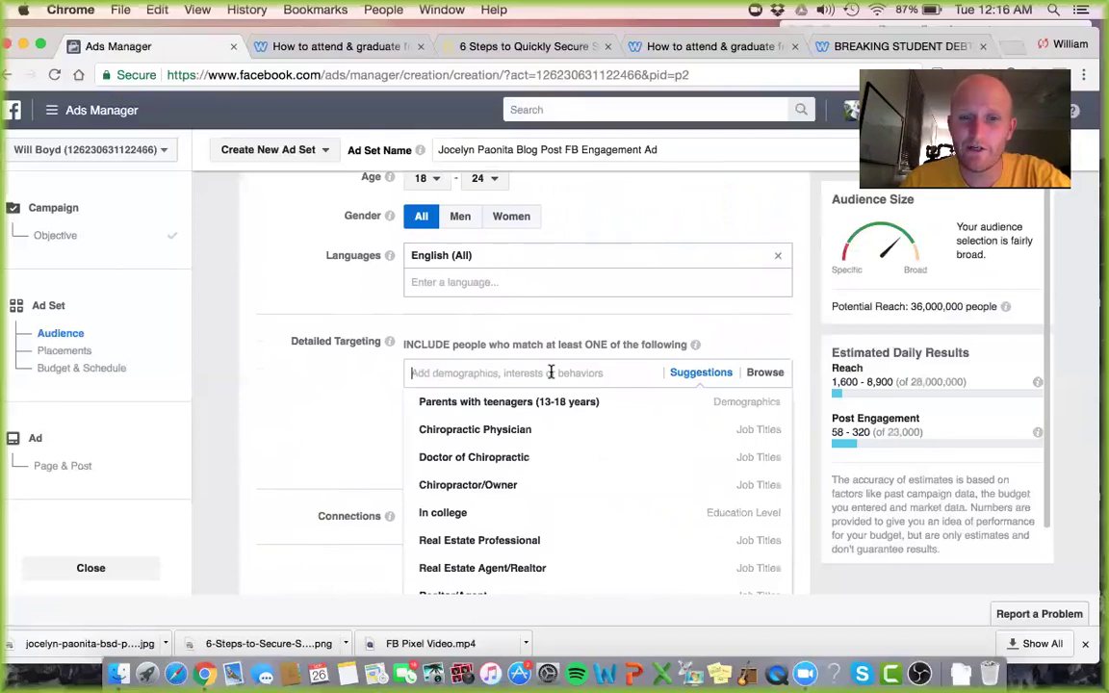
pyautogui.scroll(5, 578, 289)
pyautogui.click(606, 327)
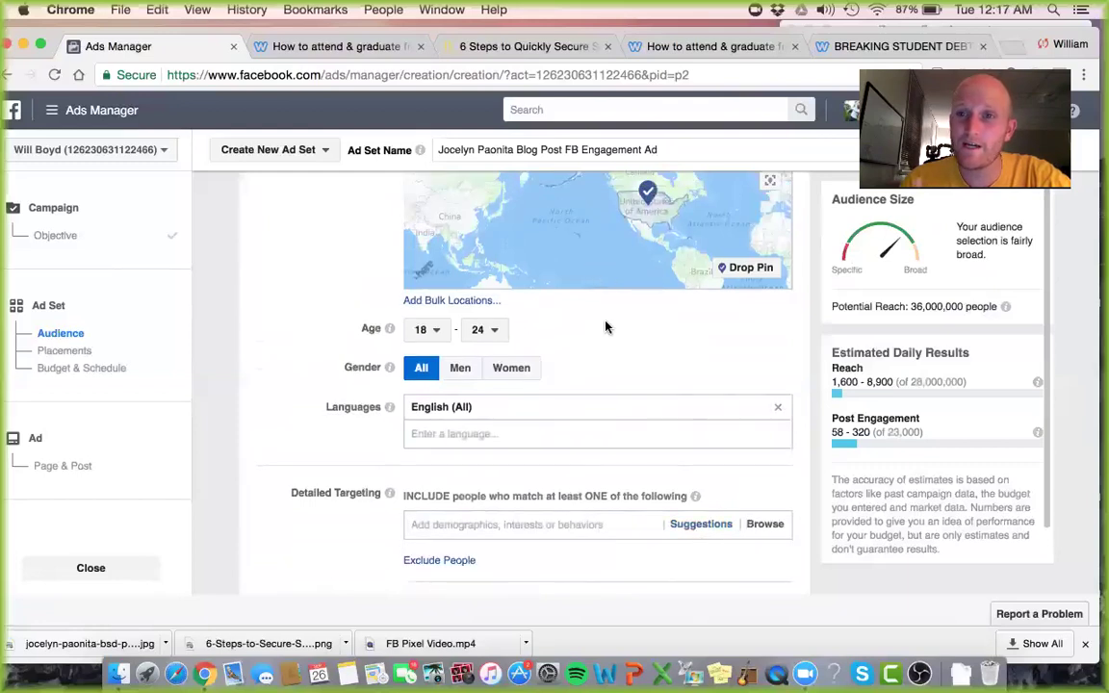
pyautogui.click(482, 339)
pyautogui.scroll(-3, 510, 530)
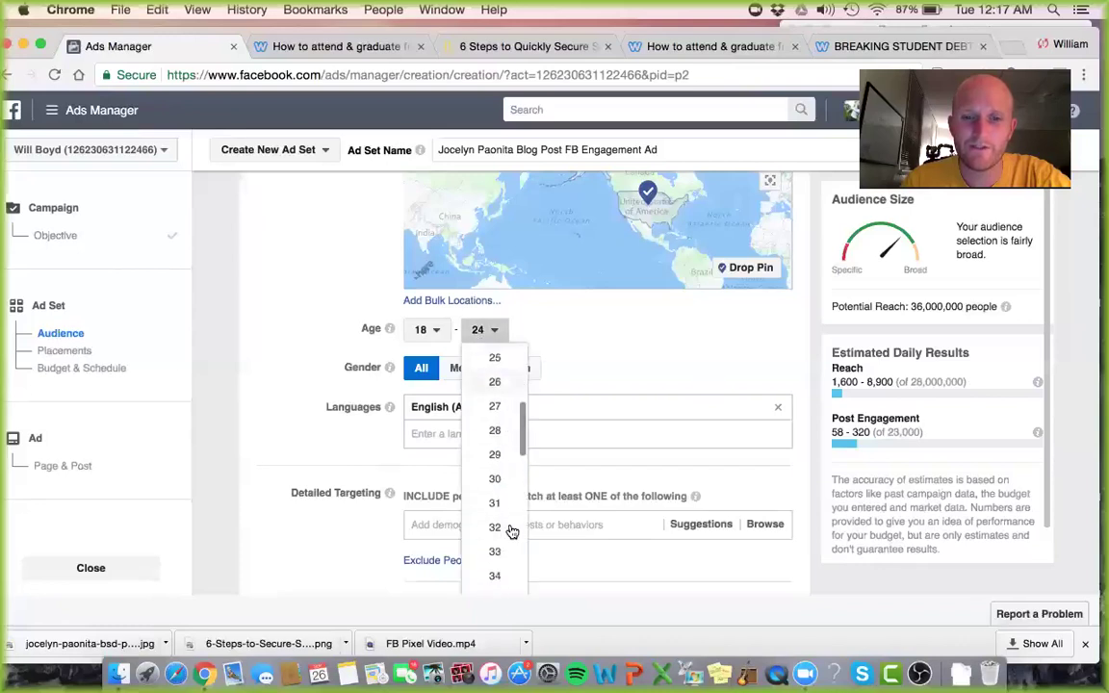
pyautogui.scroll(1, 507, 527)
pyautogui.click(662, 374)
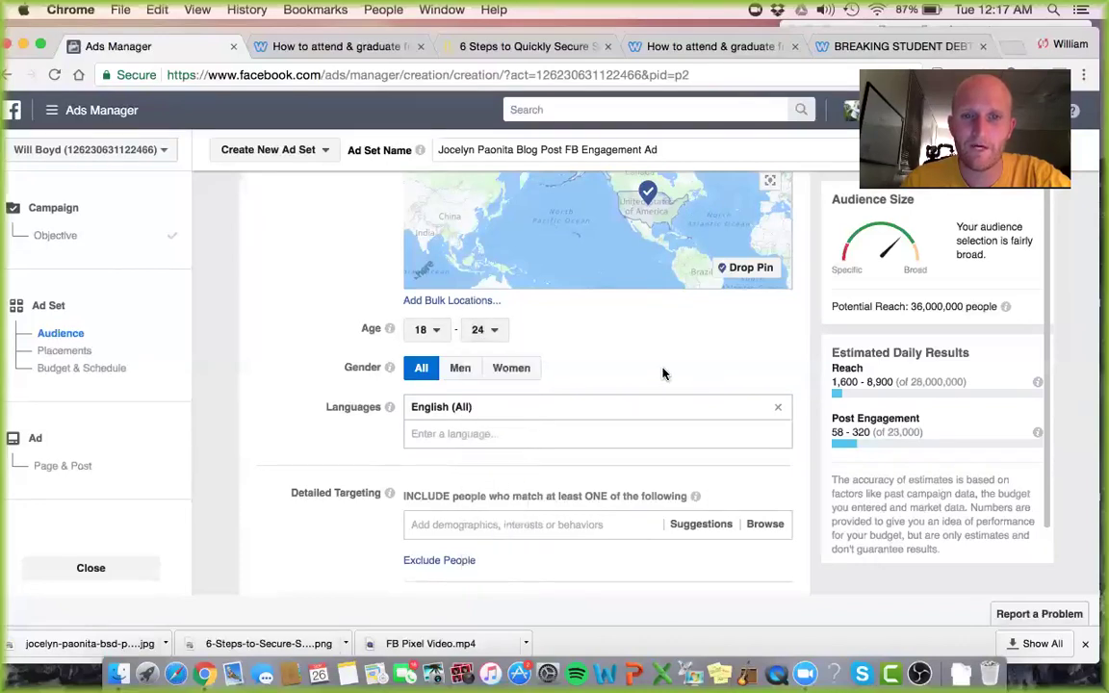
# Step: Search the detailed targeting for "college" and include the College interest in the audience
pyautogui.scroll(-3, 662, 373)
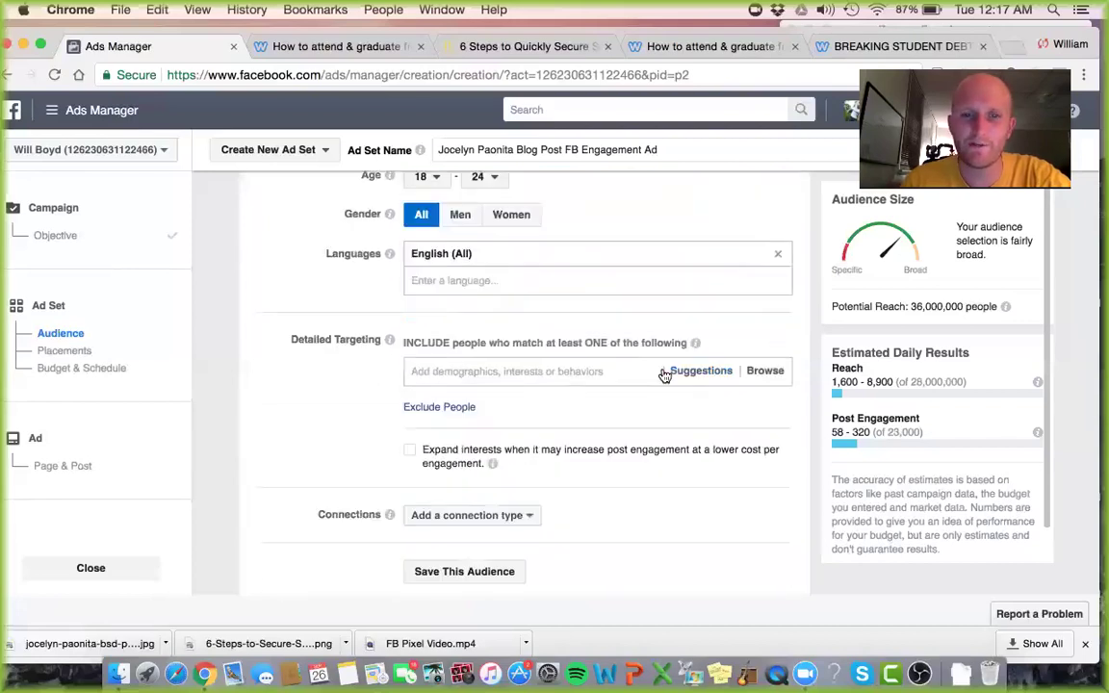
pyautogui.scroll(-1, 664, 375)
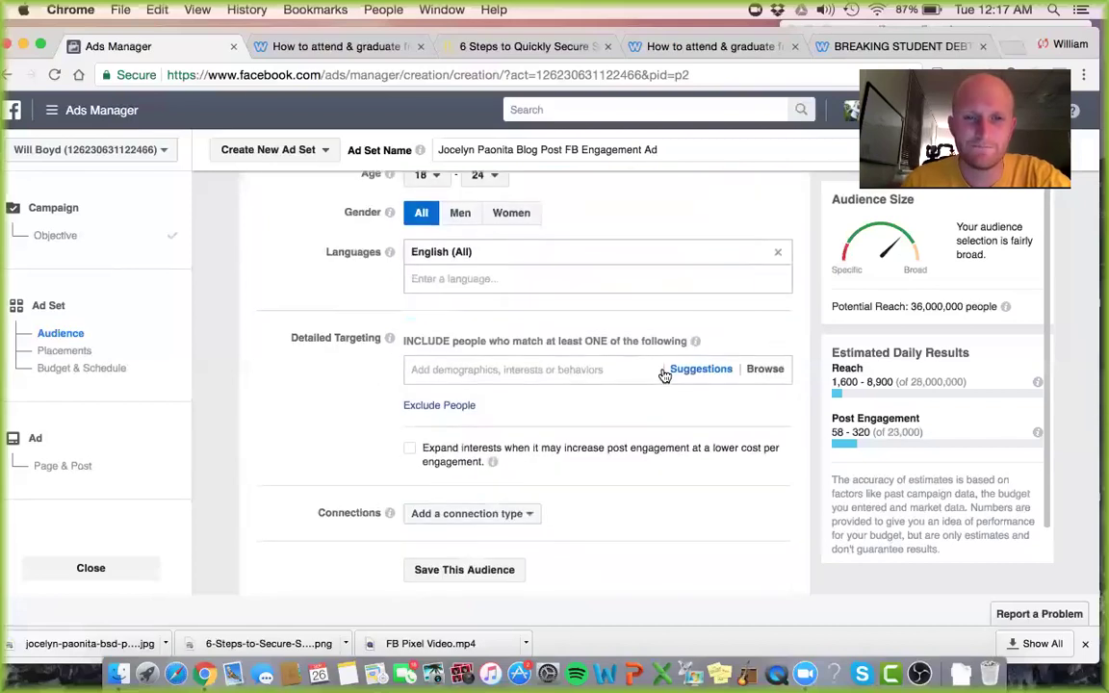
pyautogui.click(494, 364)
pyautogui.write('college')
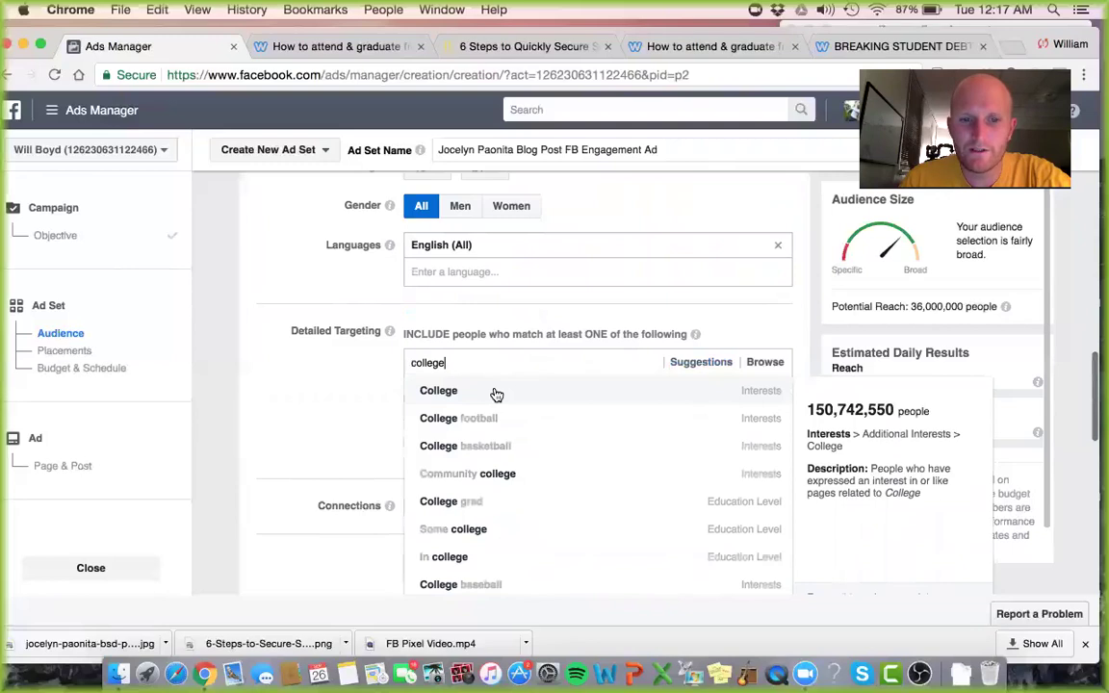
pyautogui.click(496, 391)
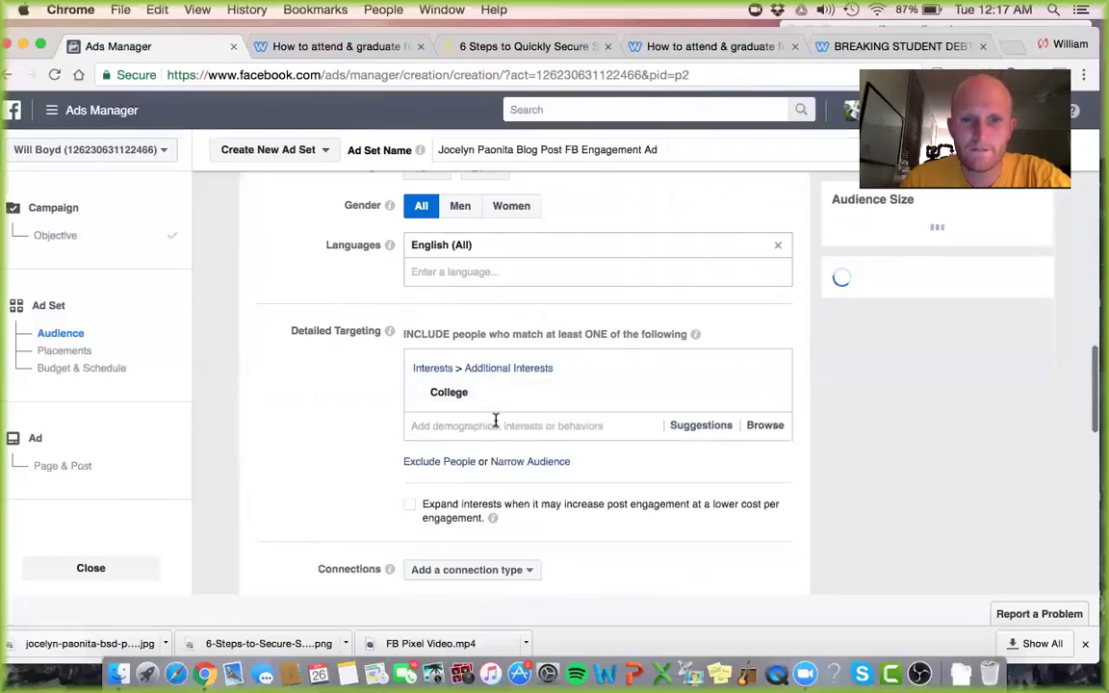
# Step: Add the Scholarship and Scholarships.com interests to the included detailed targeting
pyautogui.write('scholar')
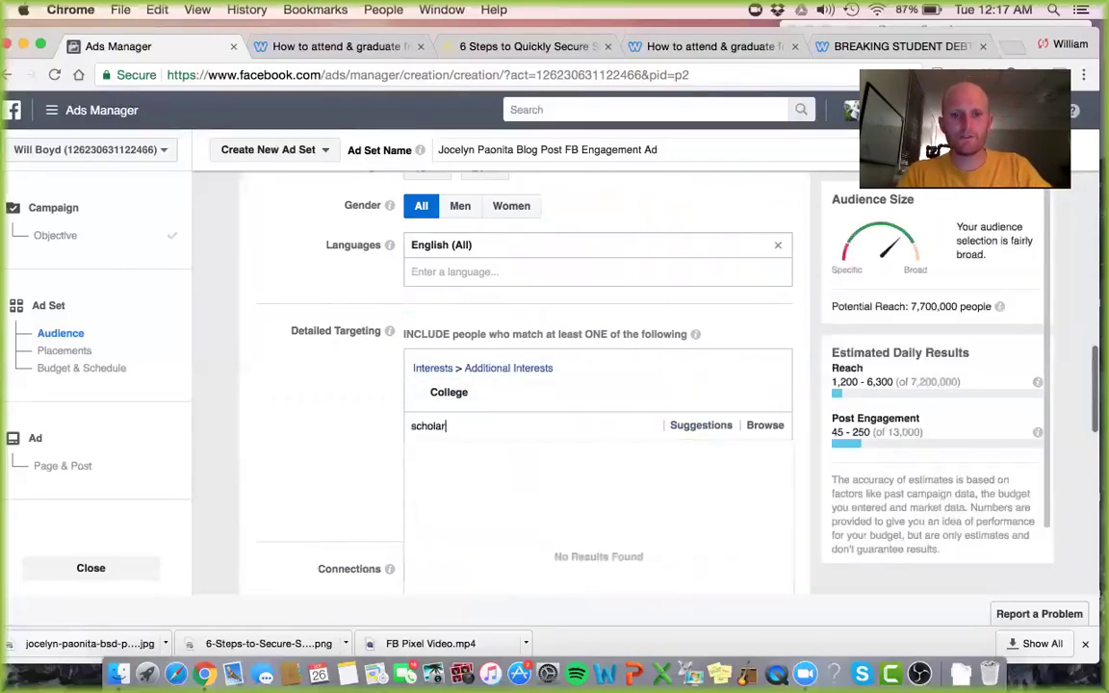
pyautogui.write('ships')
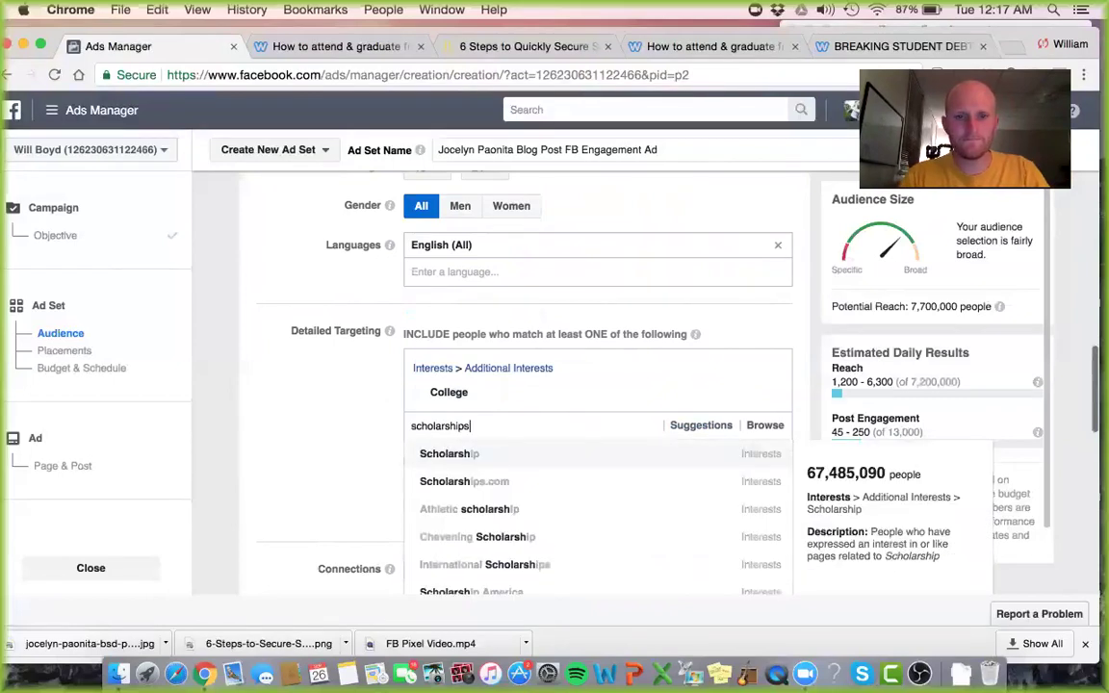
pyautogui.click(490, 458)
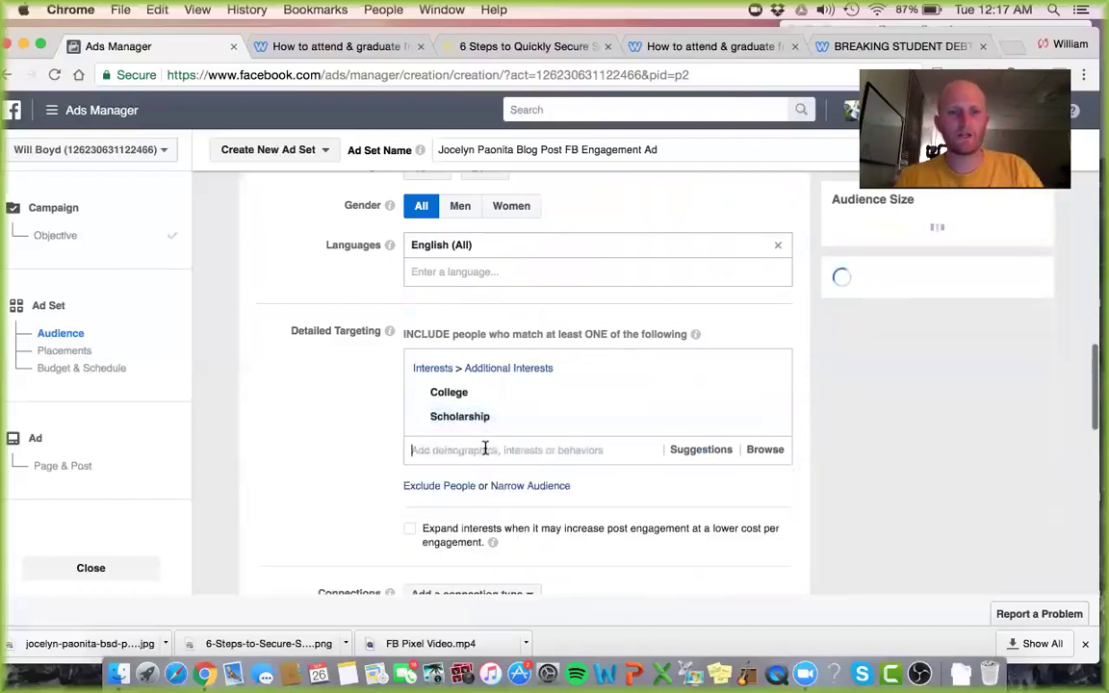
pyautogui.write('scholarships')
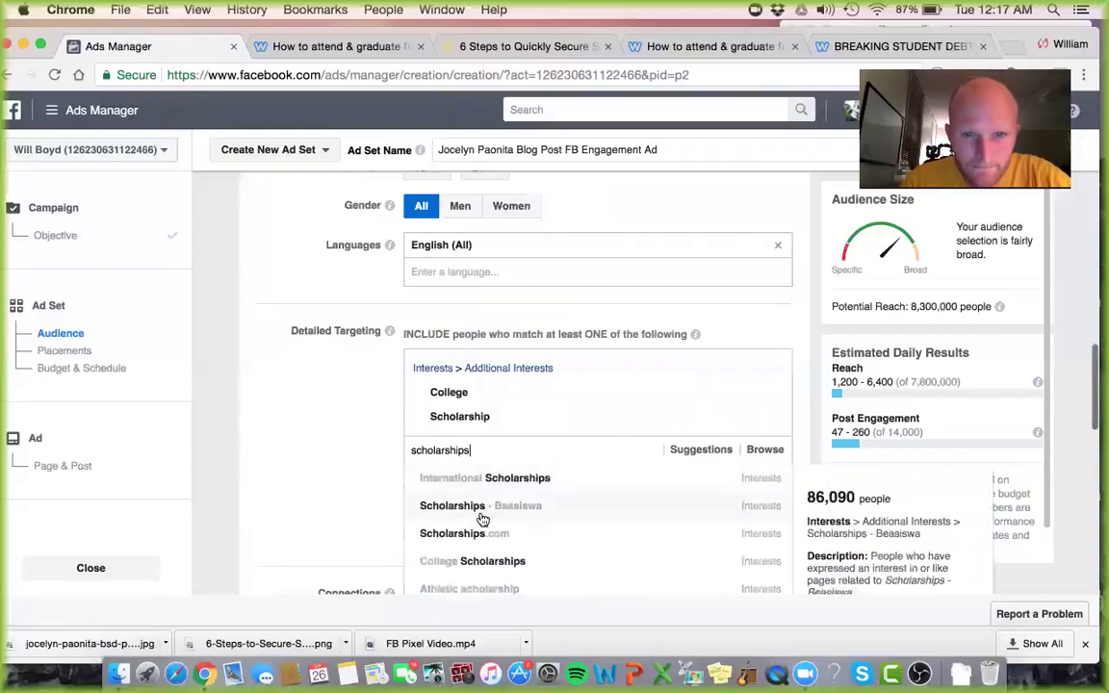
pyautogui.click(438, 532)
# Step: Add an exclusion condition to the detailed targeting and open its list of categories
pyautogui.scroll(-3, 378, 475)
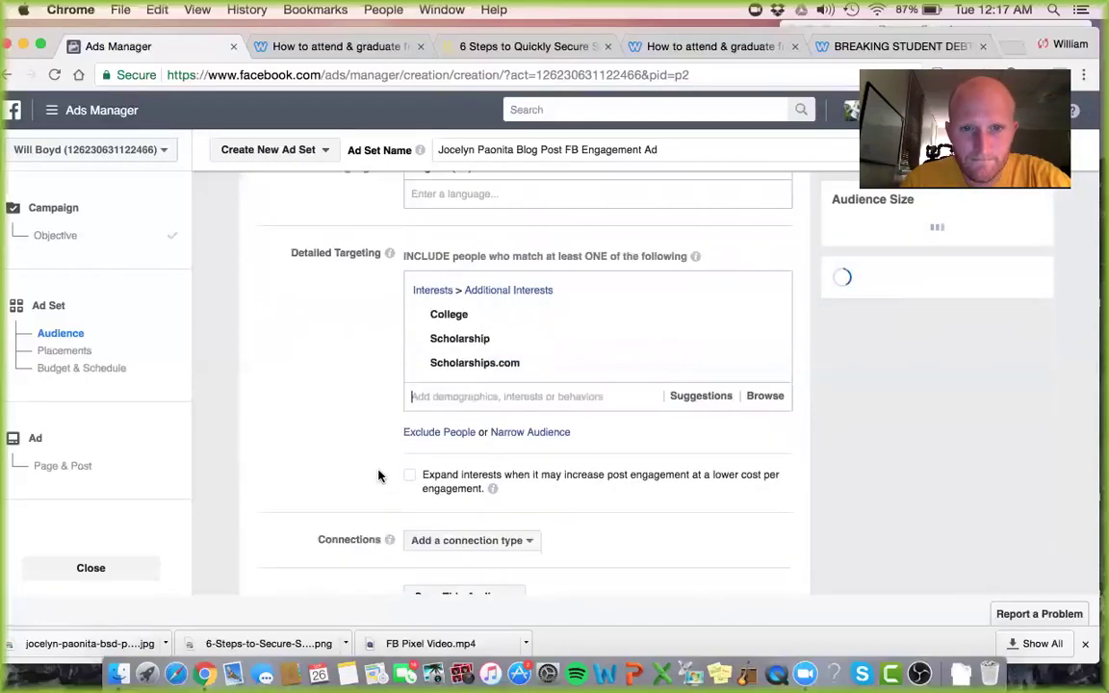
pyautogui.scroll(-1, 378, 475)
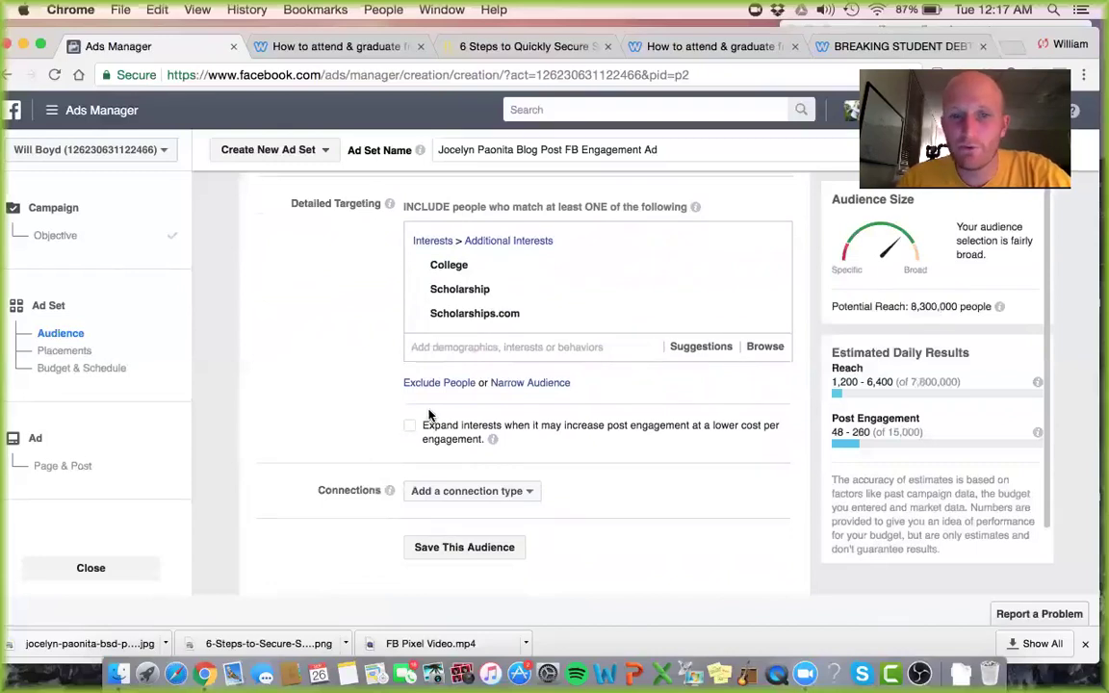
pyautogui.click(448, 387)
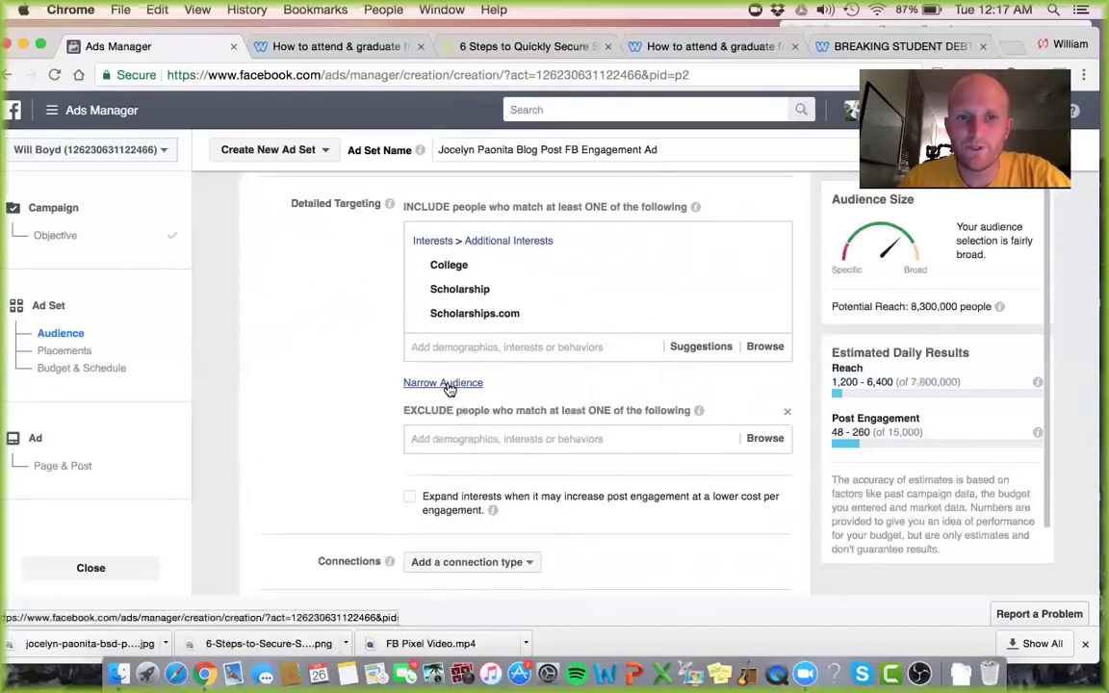
pyautogui.click(487, 440)
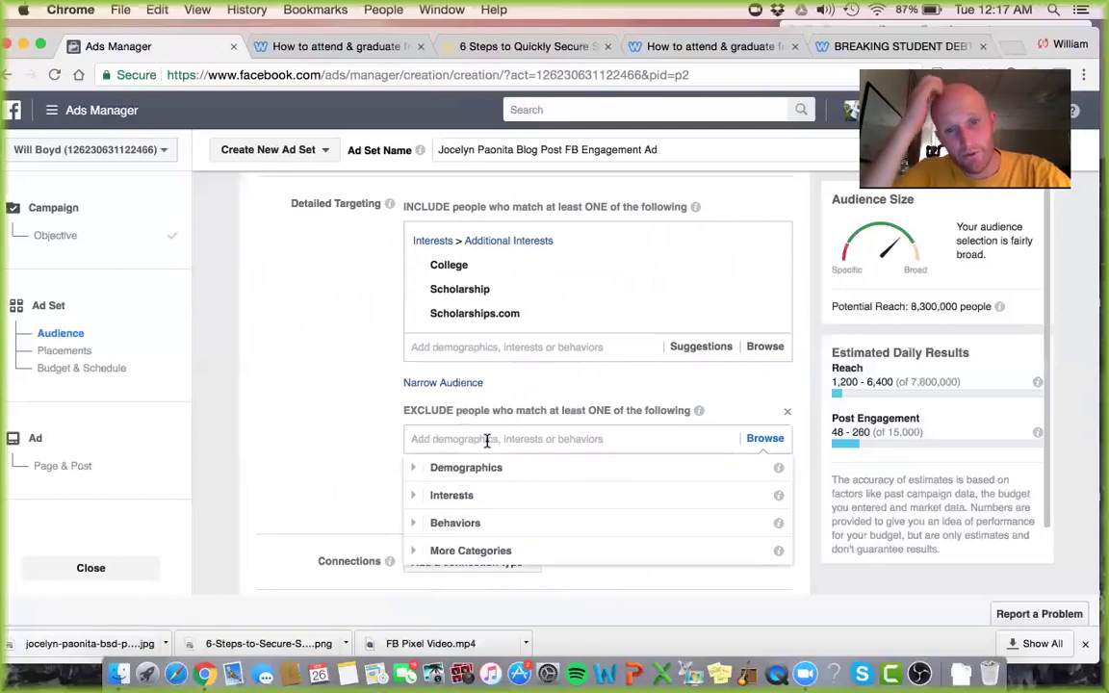
# Step: Examine the Spending methods options under the Financial behaviors available for exclusion
pyautogui.click(418, 523)
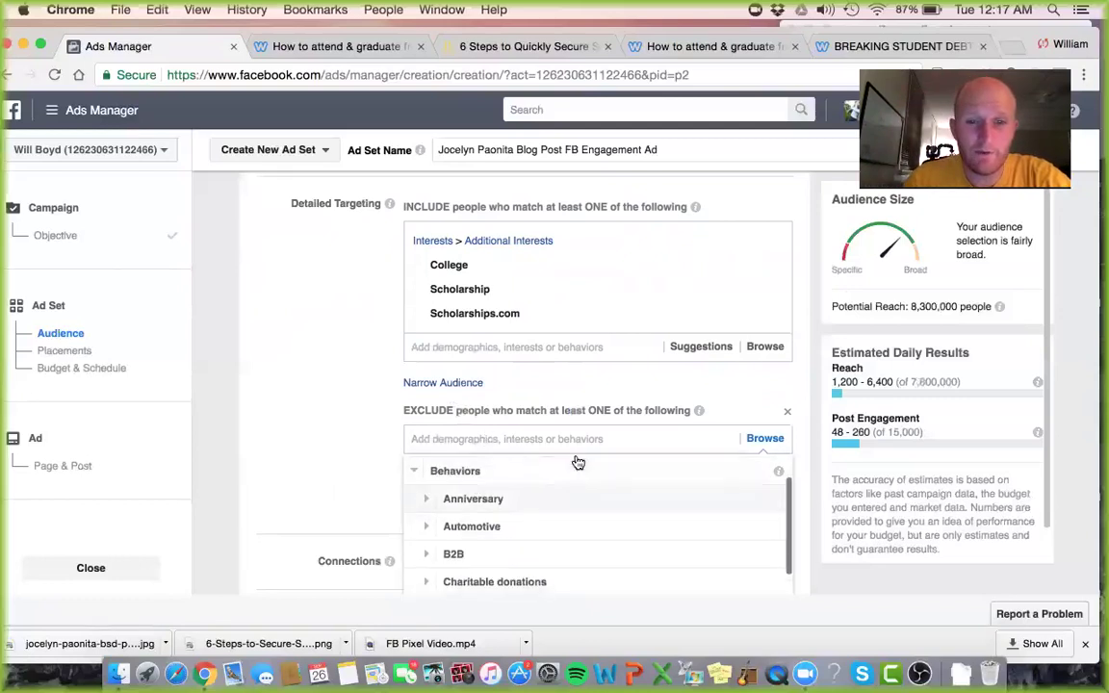
pyautogui.scroll(-3, 537, 510)
pyautogui.scroll(-2, 537, 510)
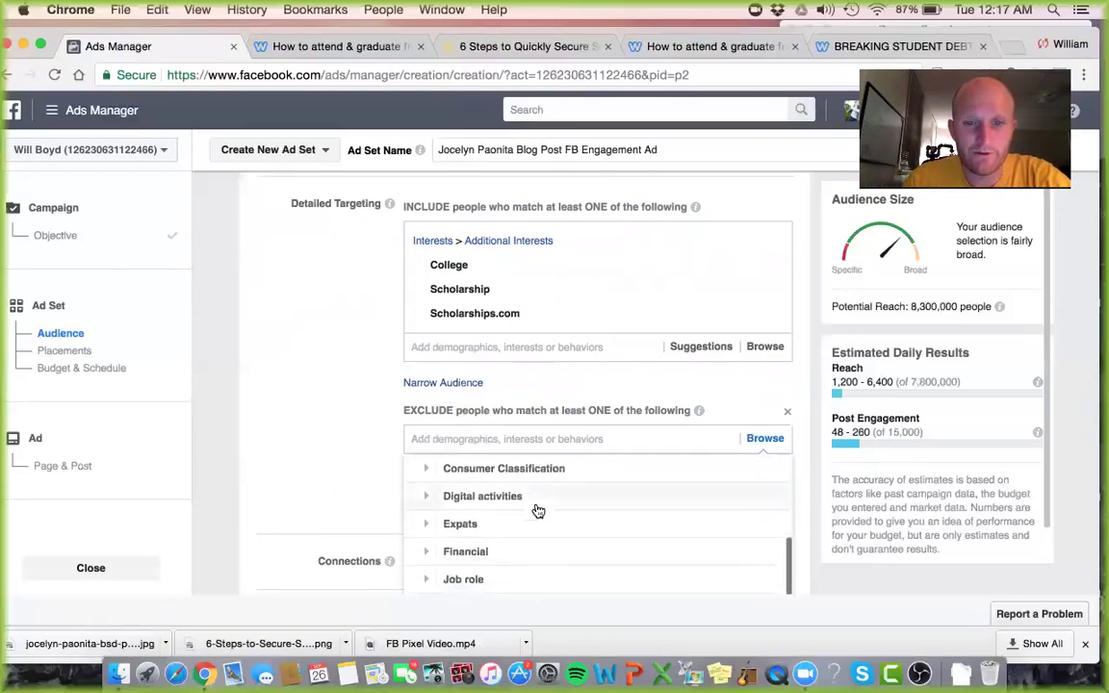
pyautogui.click(430, 525)
pyautogui.scroll(-1, 547, 532)
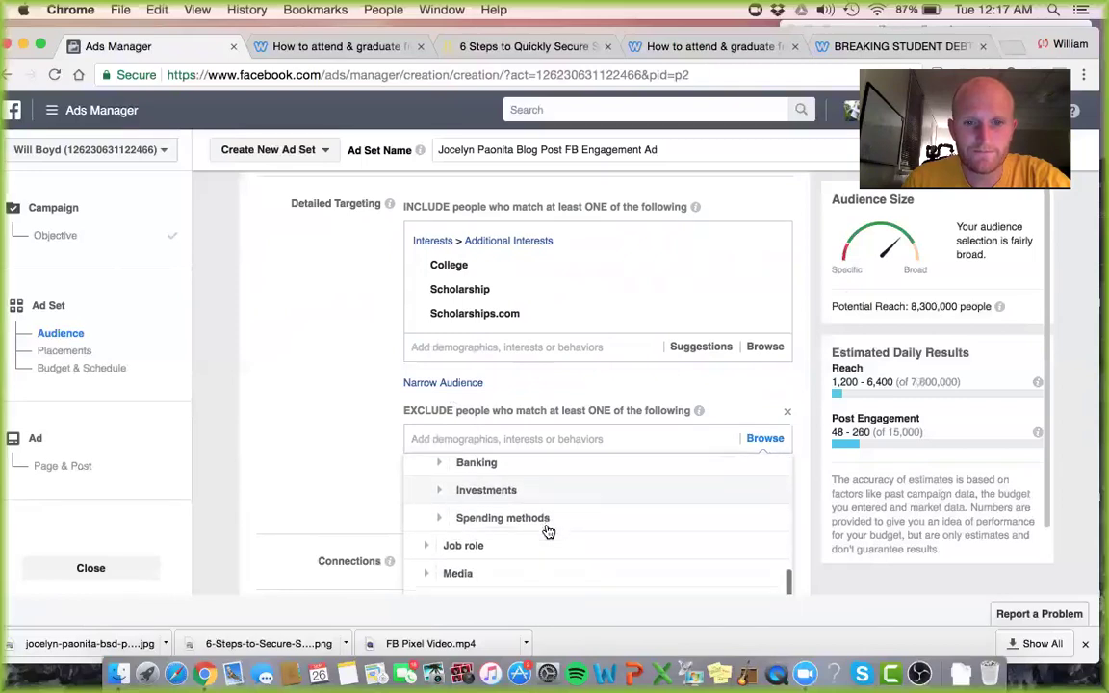
pyautogui.click(435, 517)
pyautogui.scroll(-1, 510, 507)
pyautogui.scroll(1, 510, 505)
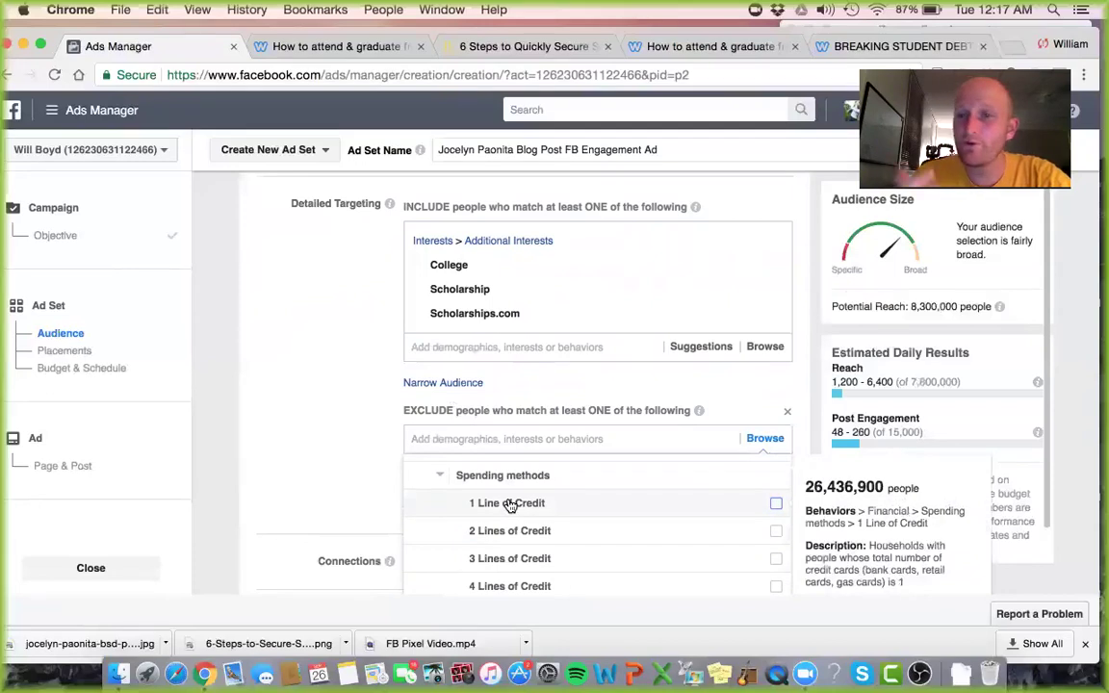
pyautogui.click(438, 475)
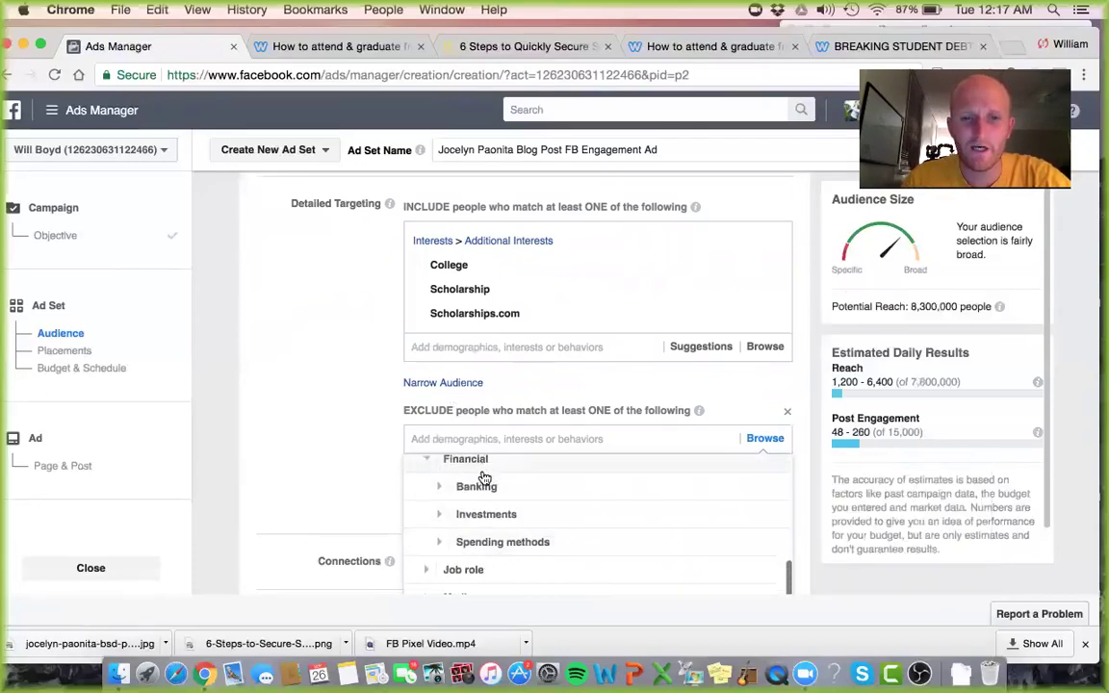
# Step: Look through the remaining behavior categories for exclusion, examining the Apple devices under Mobile Device User by brand, and close the list
pyautogui.scroll(-1, 428, 550)
pyautogui.scroll(-1, 429, 557)
pyautogui.scroll(-1, 429, 553)
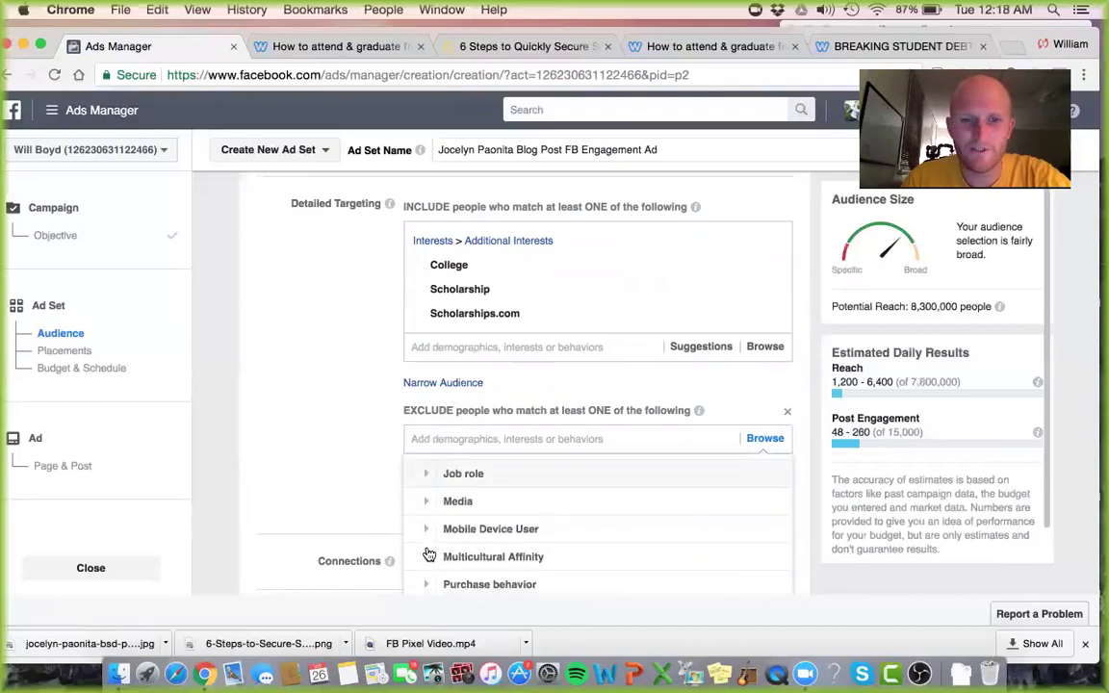
pyautogui.scroll(-2, 428, 529)
pyautogui.click(428, 509)
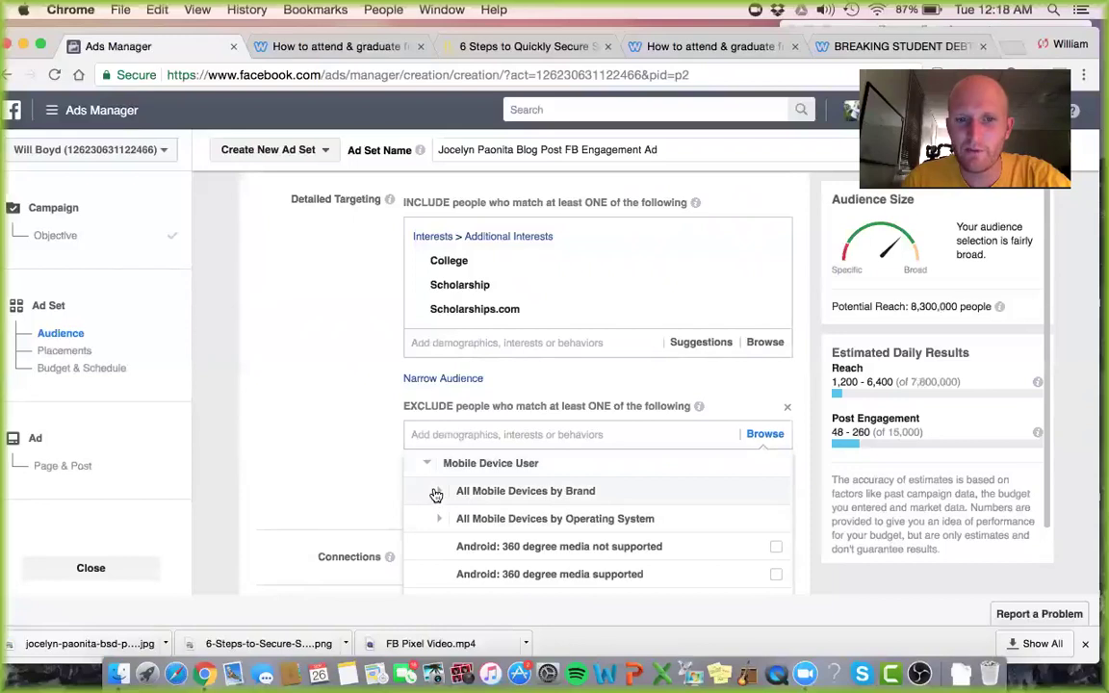
pyautogui.click(438, 492)
pyautogui.scroll(-1, 535, 515)
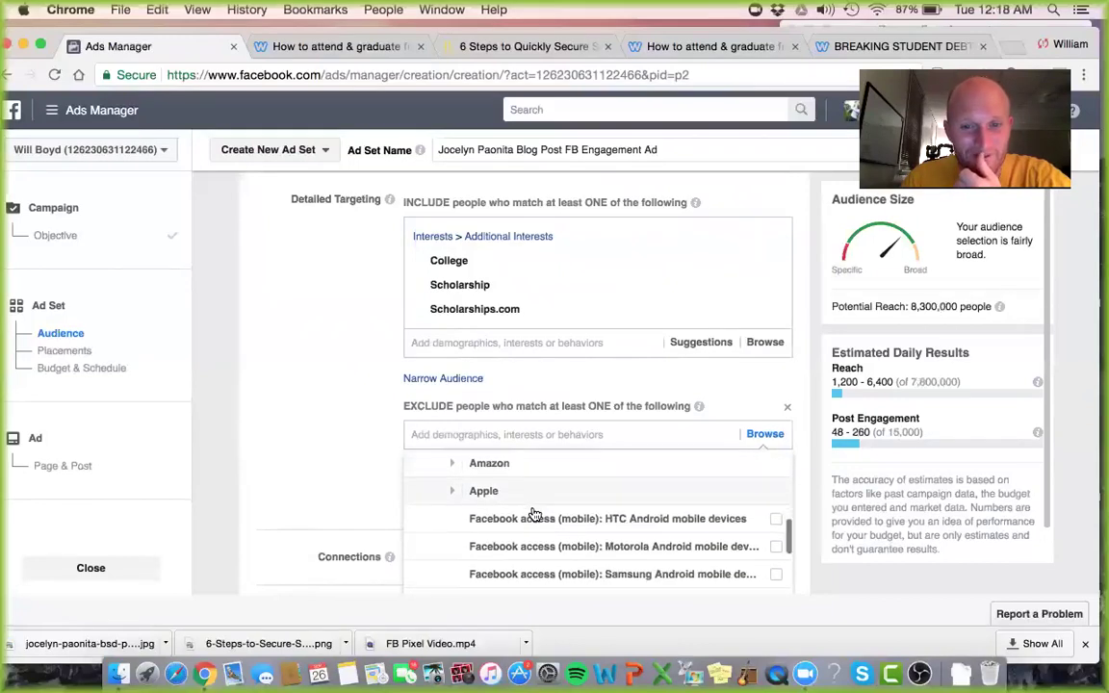
pyautogui.click(450, 492)
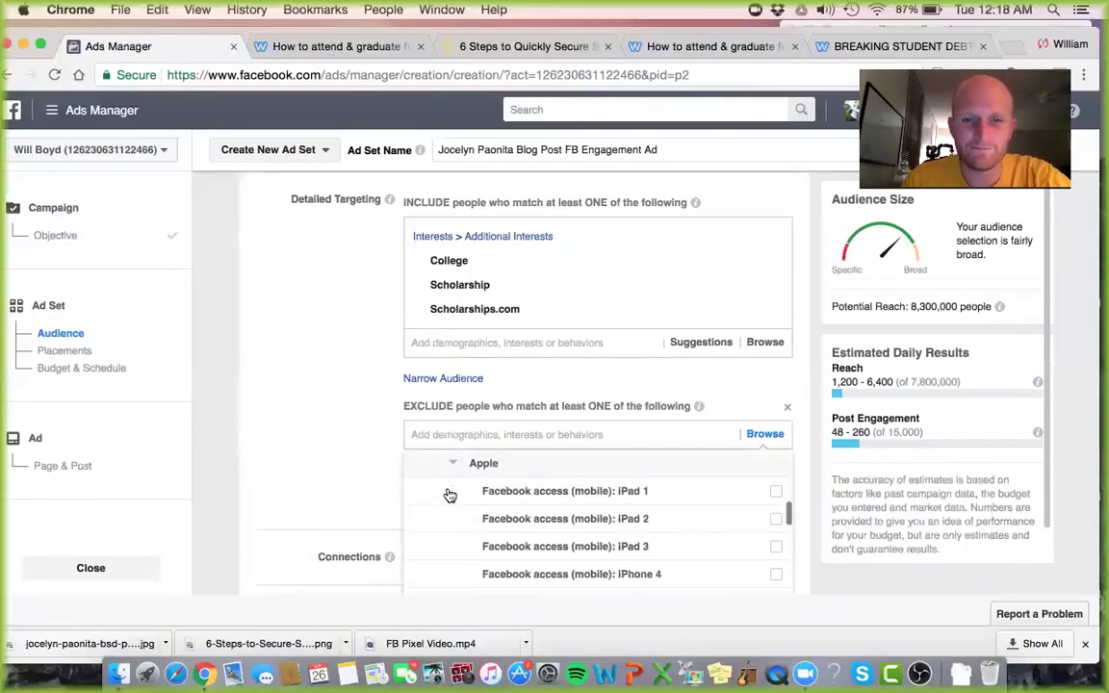
pyautogui.click(452, 465)
pyautogui.scroll(2, 443, 471)
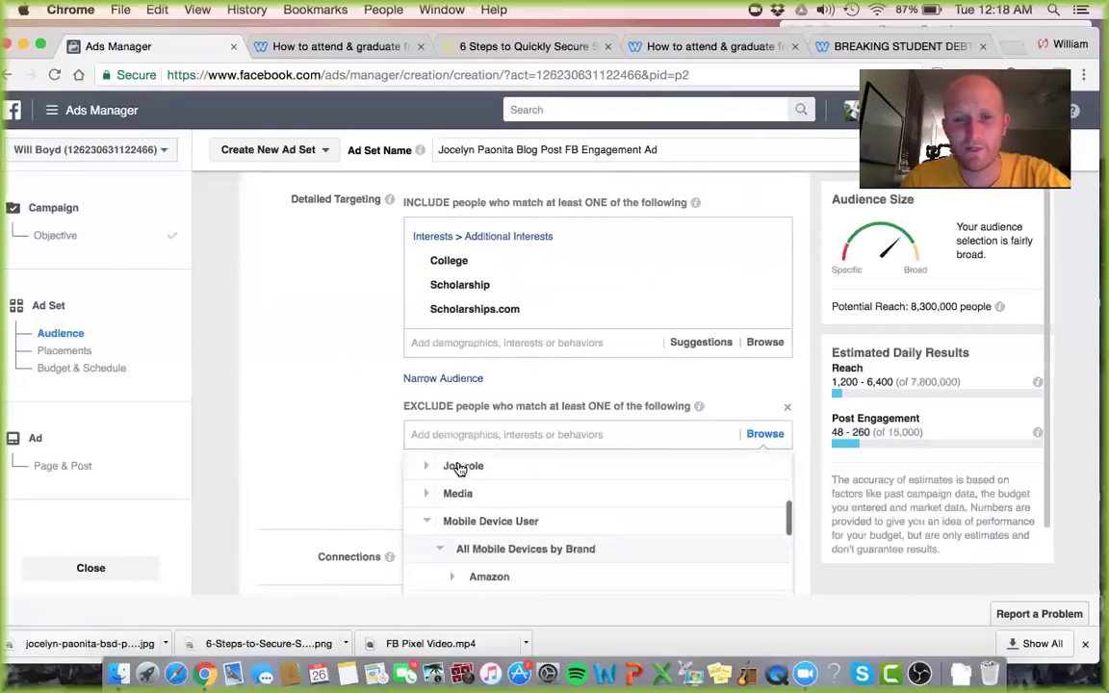
pyautogui.scroll(5, 429, 529)
pyautogui.scroll(-5, 430, 533)
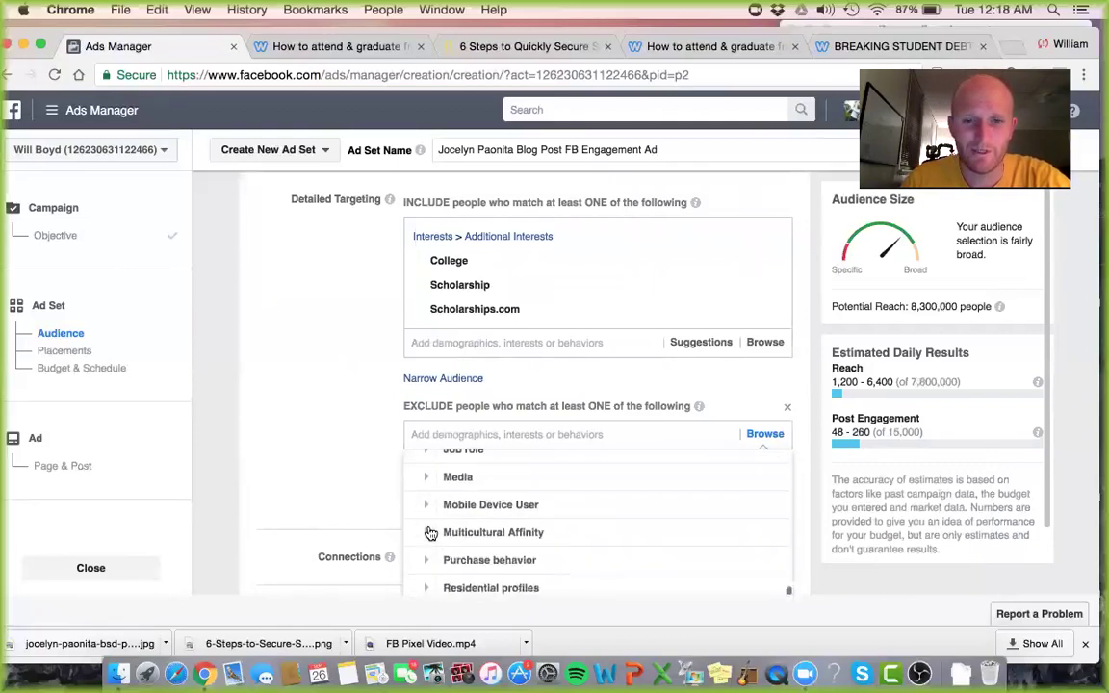
pyautogui.scroll(-1, 386, 498)
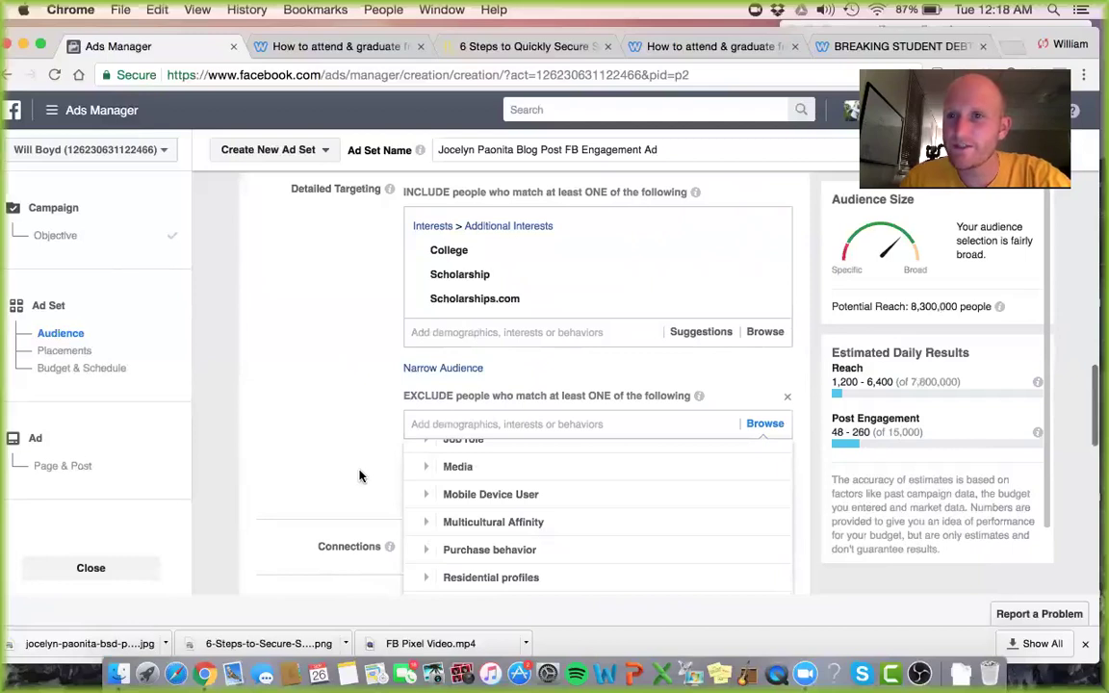
pyautogui.click(360, 475)
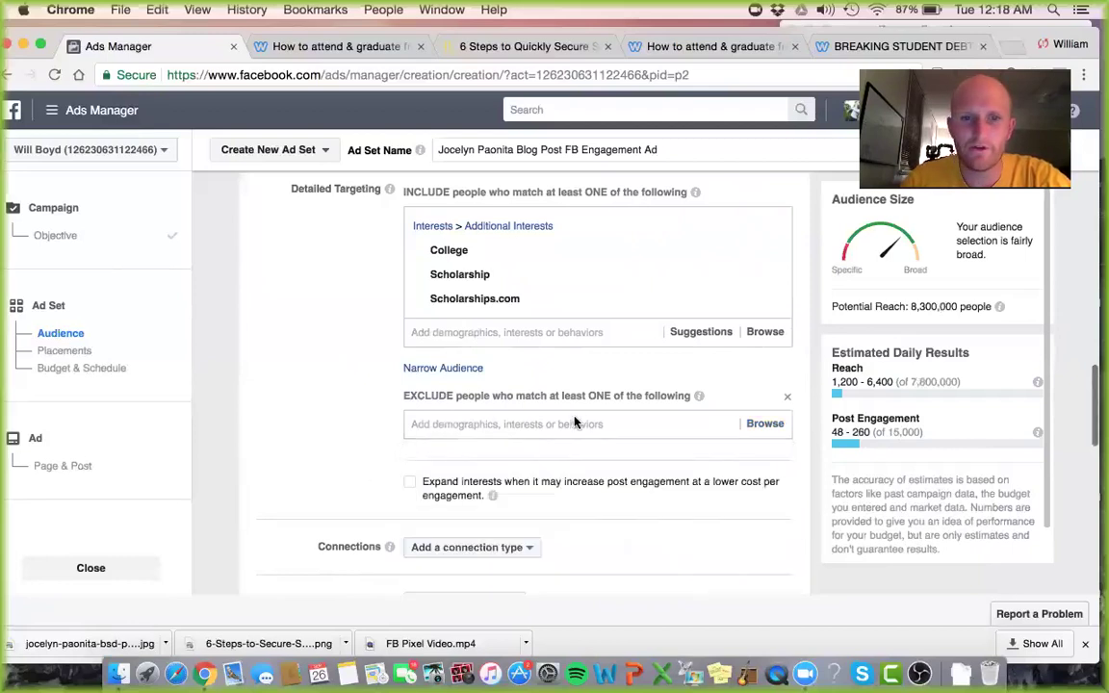
# Step: Narrow the audience with a must-also-match condition and search its interests for football without adding any
pyautogui.click(458, 370)
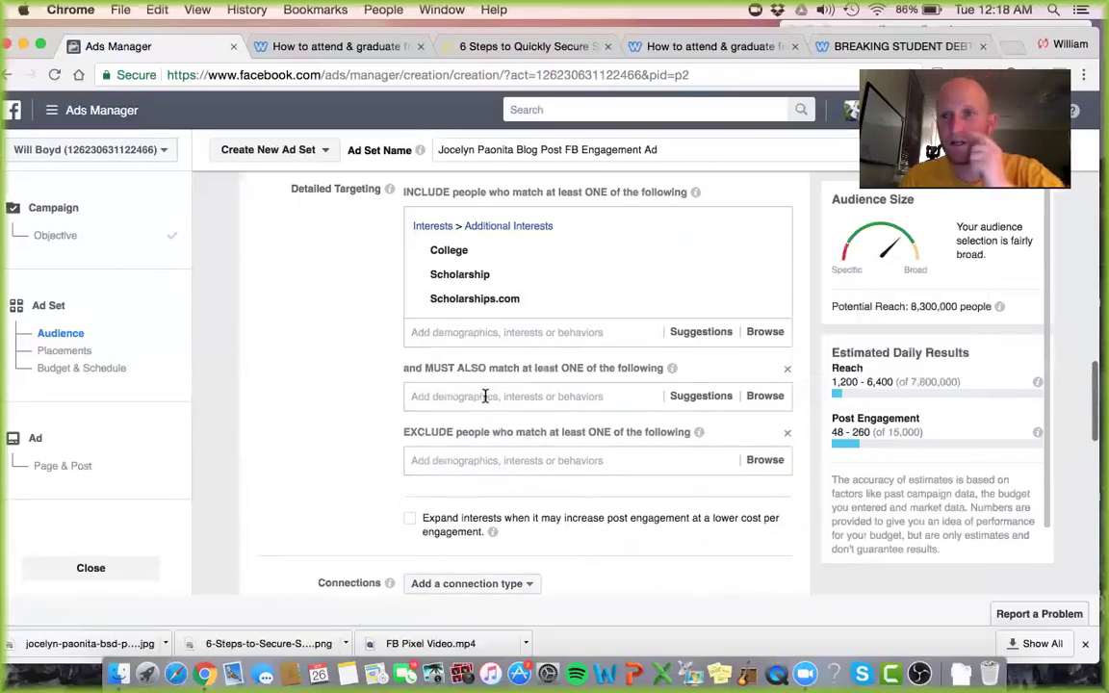
pyautogui.click(485, 396)
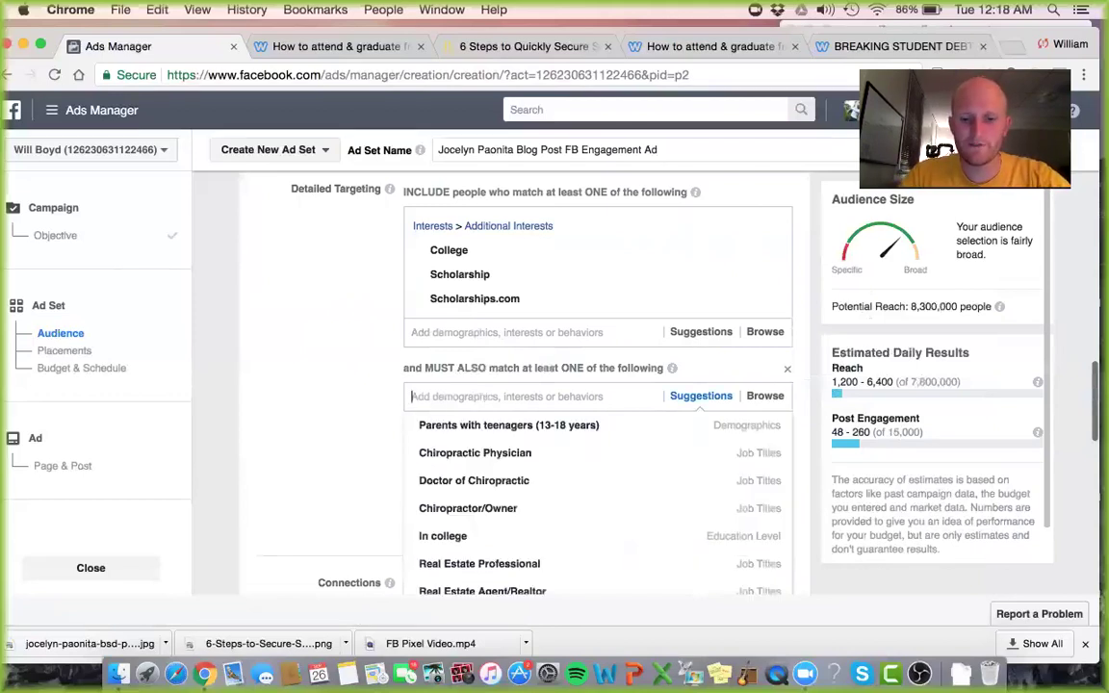
pyautogui.write('football')
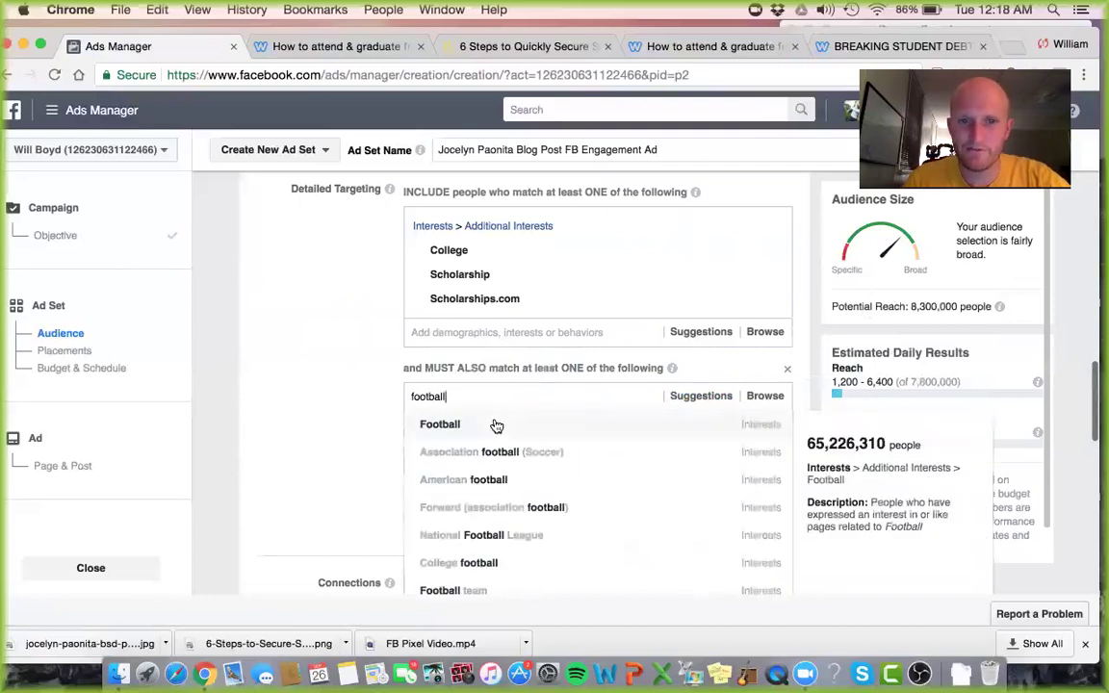
pyautogui.click(349, 425)
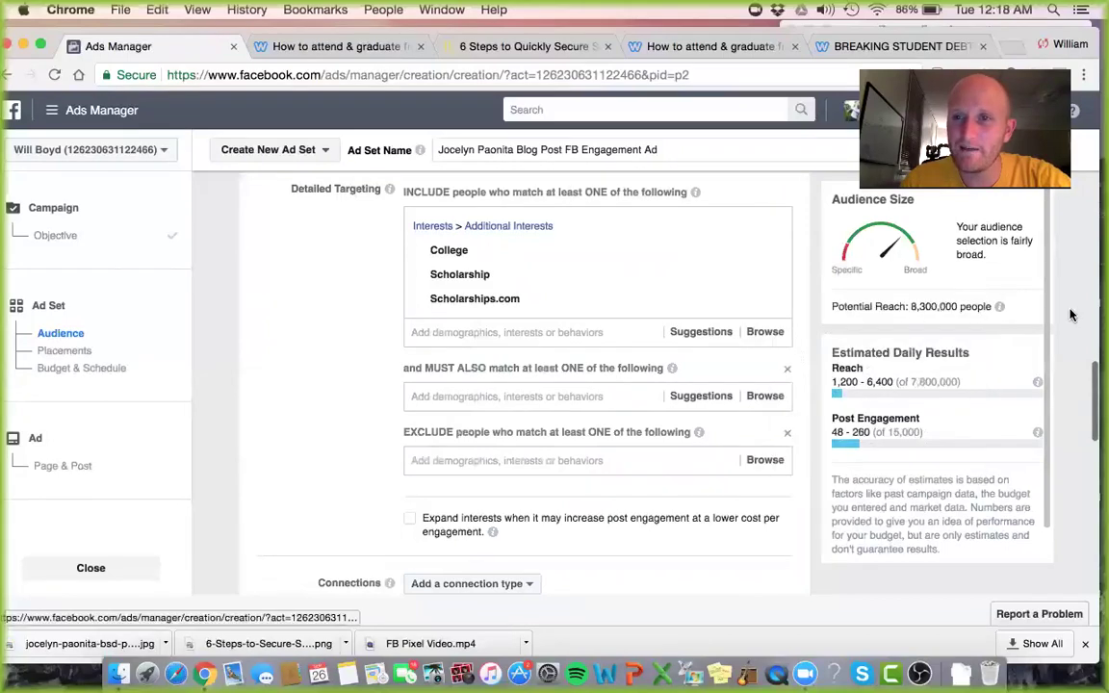
# Step: Examine the connection types available for the audience, including the Facebook Pages options, and close the list without choosing one
pyautogui.scroll(-1, 369, 419)
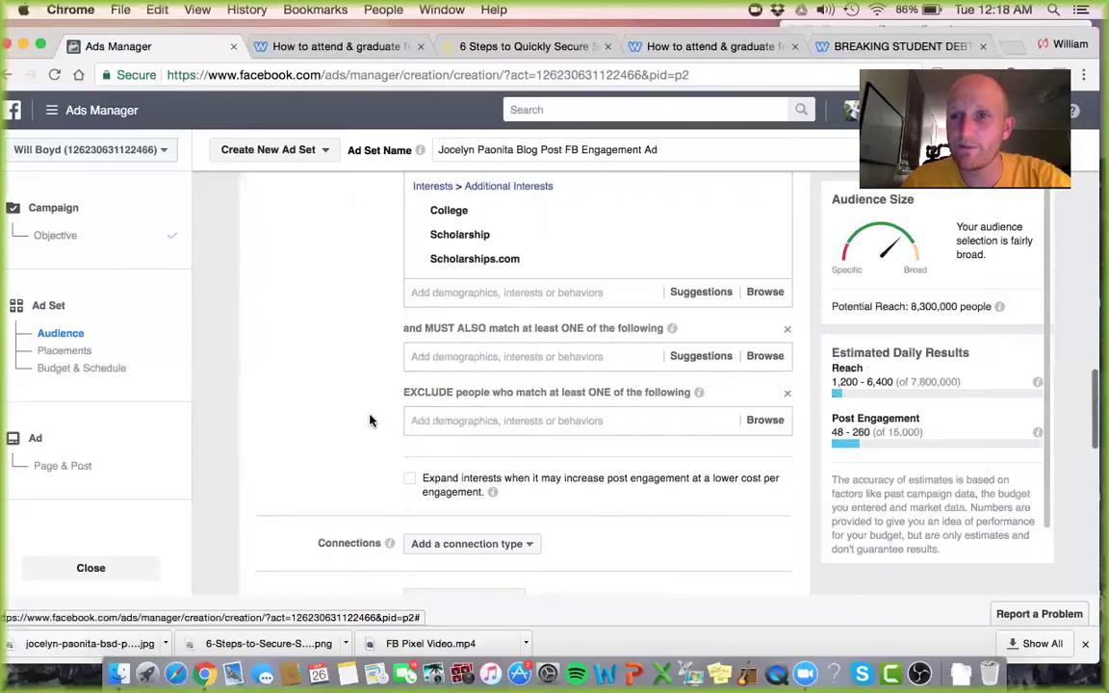
pyautogui.scroll(-2, 370, 420)
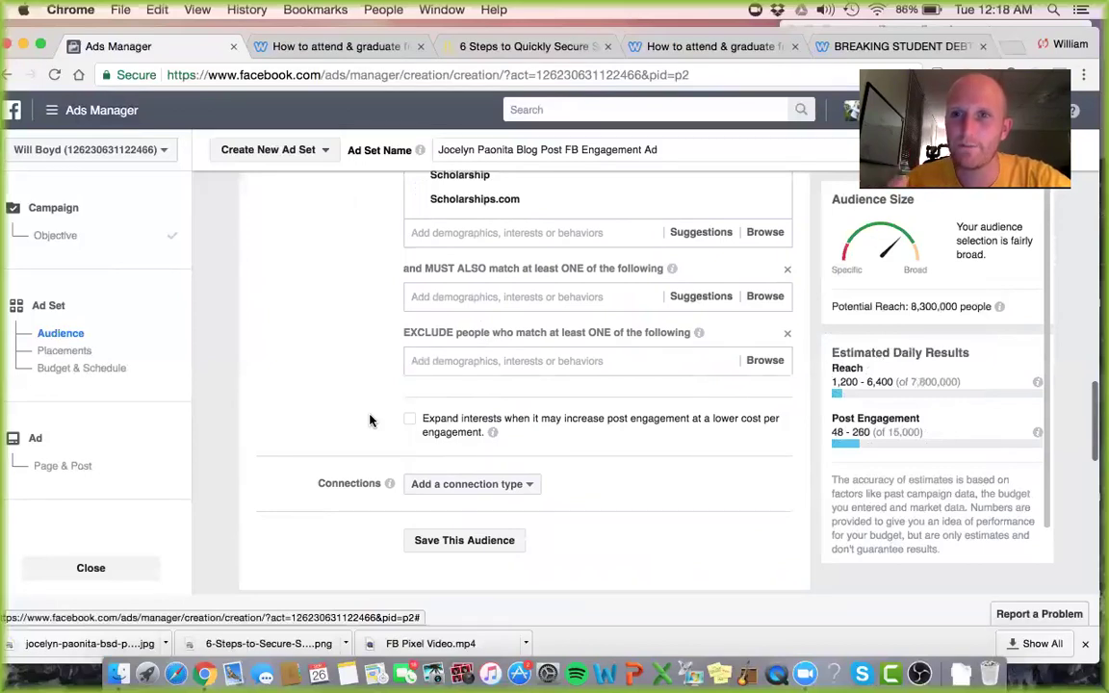
pyautogui.scroll(-3, 370, 420)
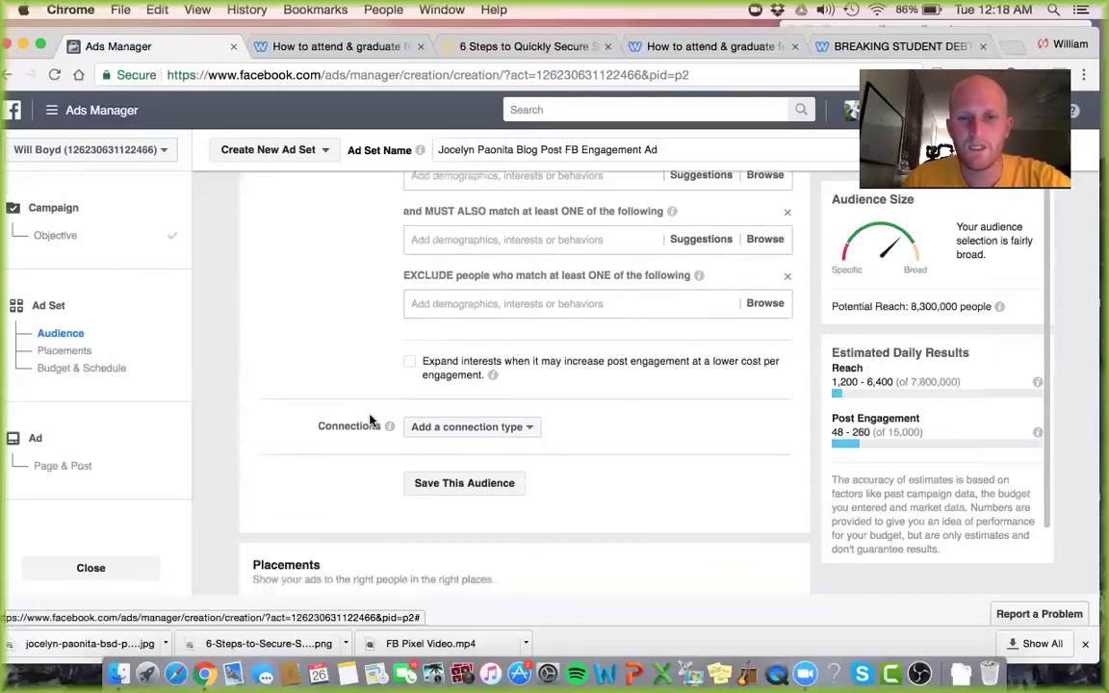
pyautogui.click(508, 419)
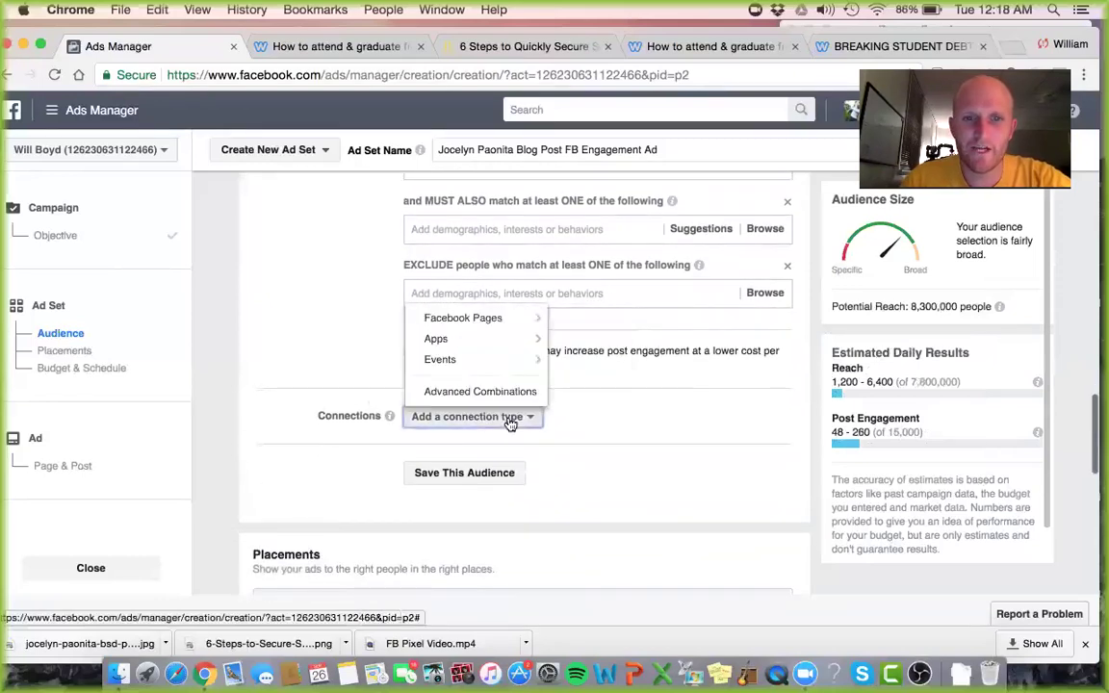
pyautogui.moveTo(497, 318)
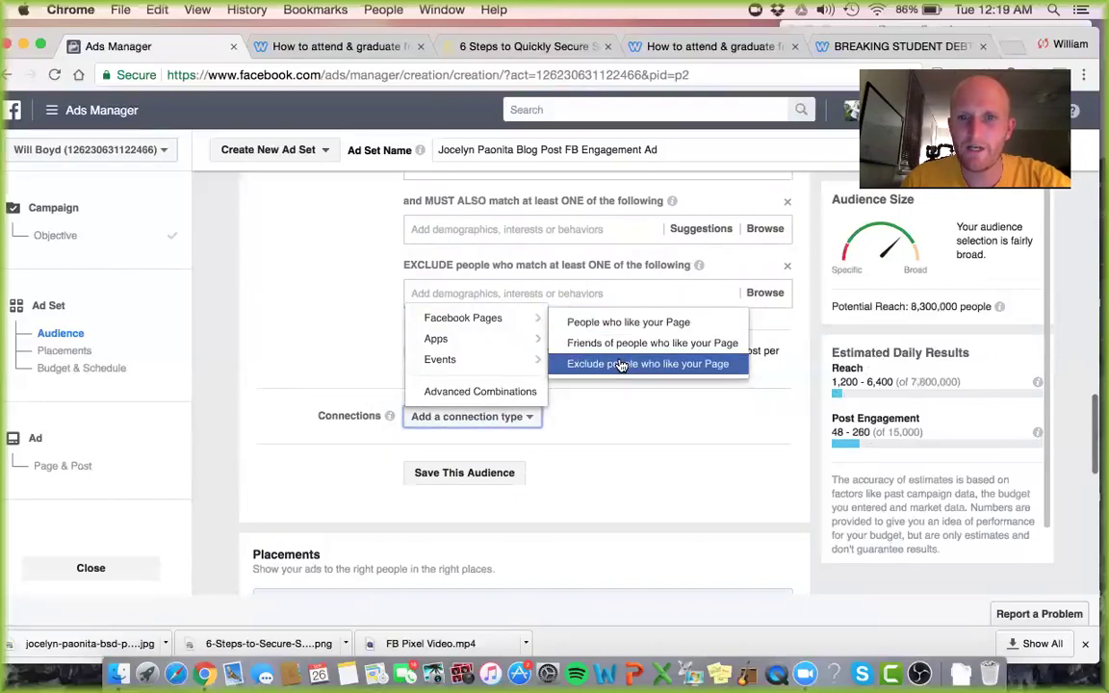
pyautogui.moveTo(520, 339)
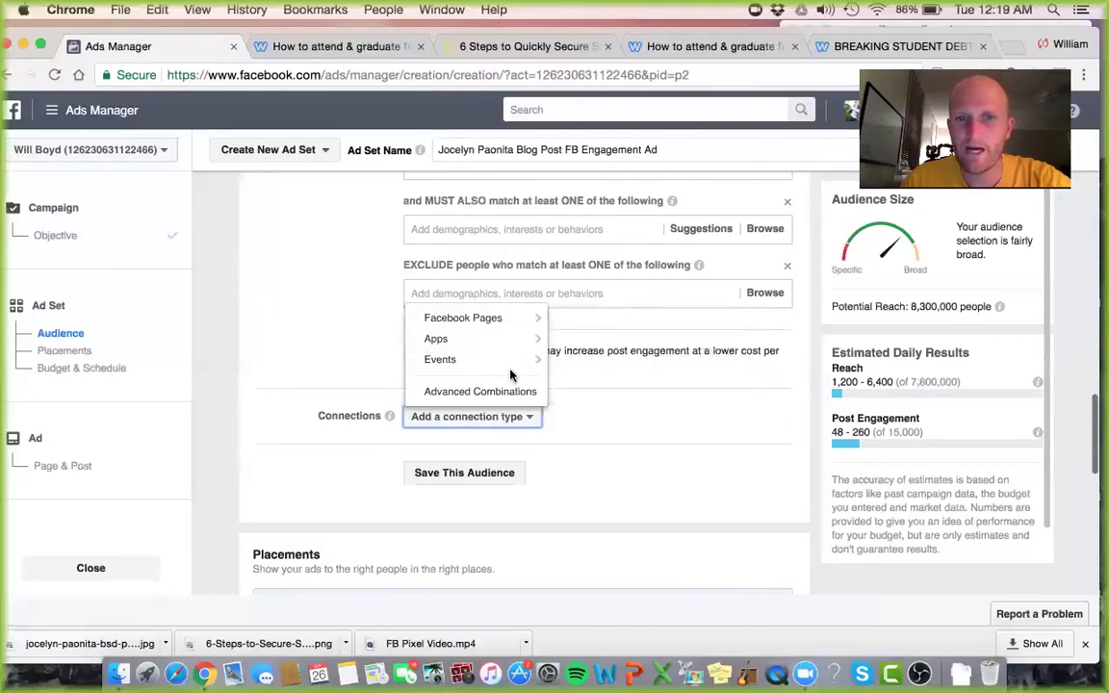
pyautogui.moveTo(515, 364)
pyautogui.click(590, 420)
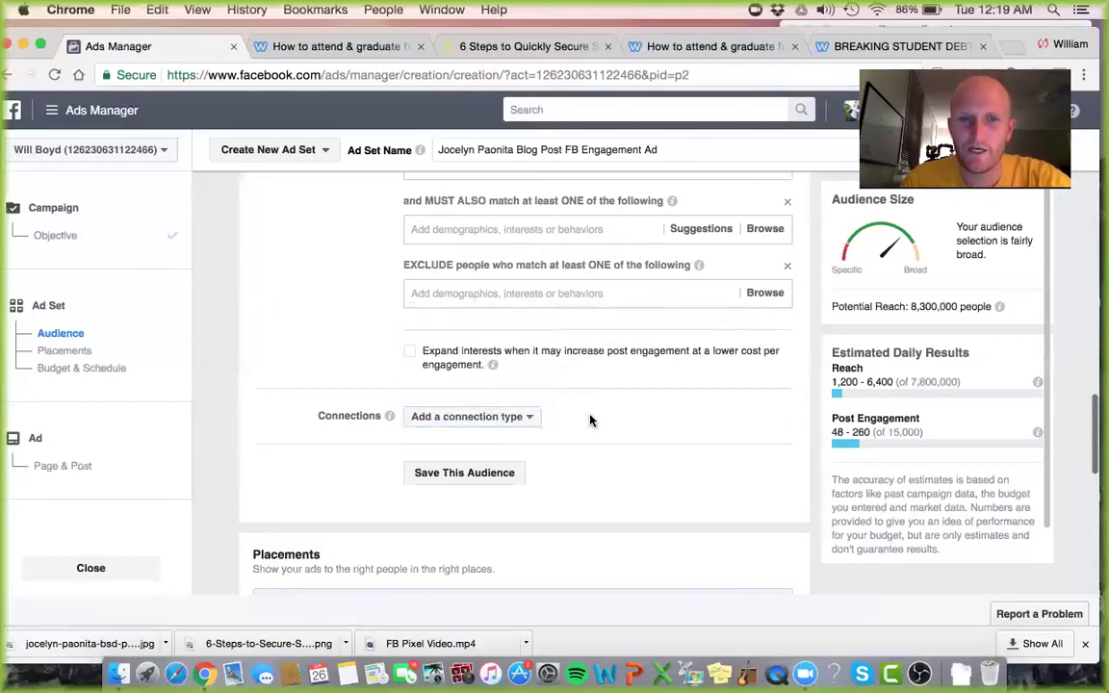
# Step: Switch the ad set from automatic placements to Edit Placements
pyautogui.scroll(-3, 591, 419)
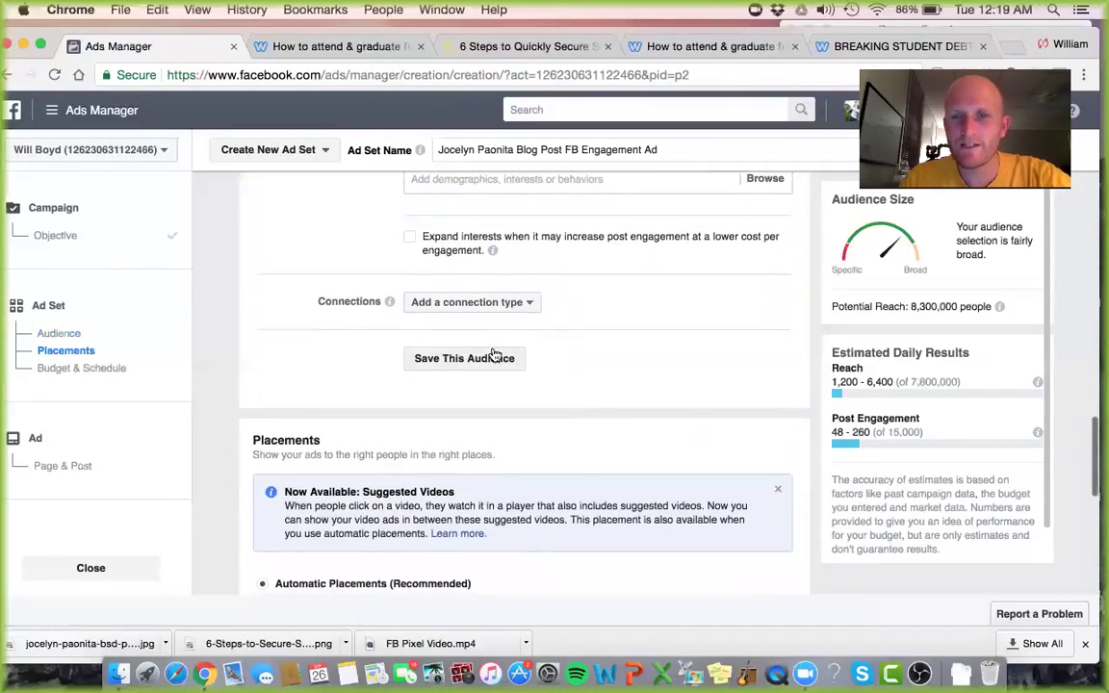
pyautogui.scroll(-3, 493, 354)
pyautogui.scroll(-1, 492, 354)
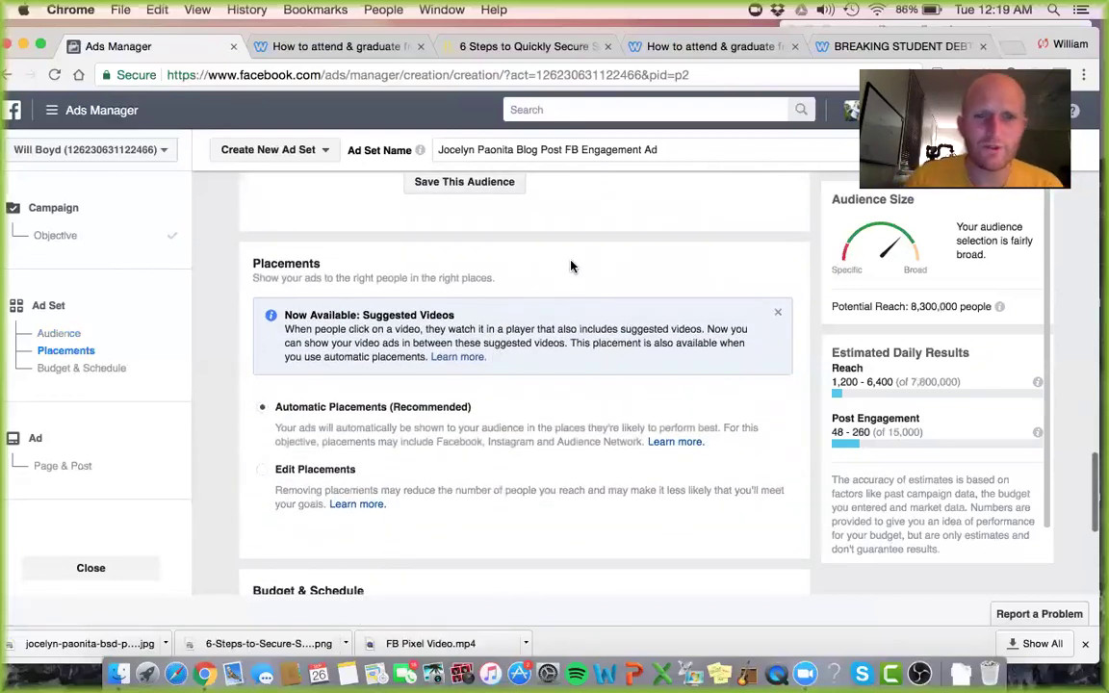
pyautogui.scroll(-1, 458, 300)
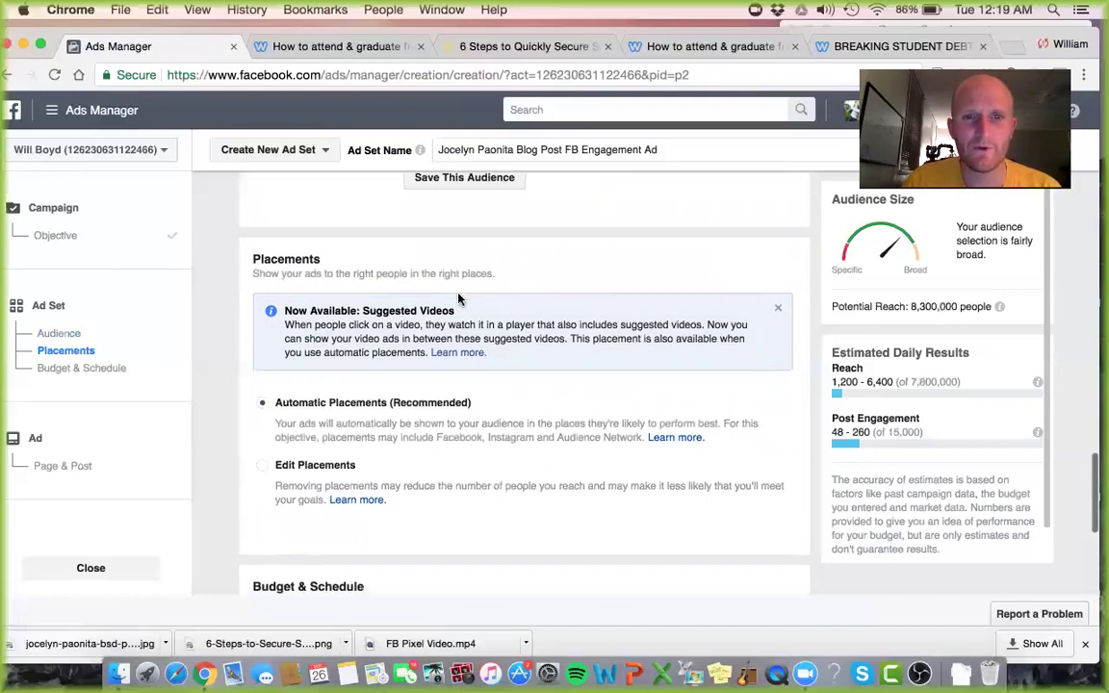
pyautogui.scroll(-1, 458, 299)
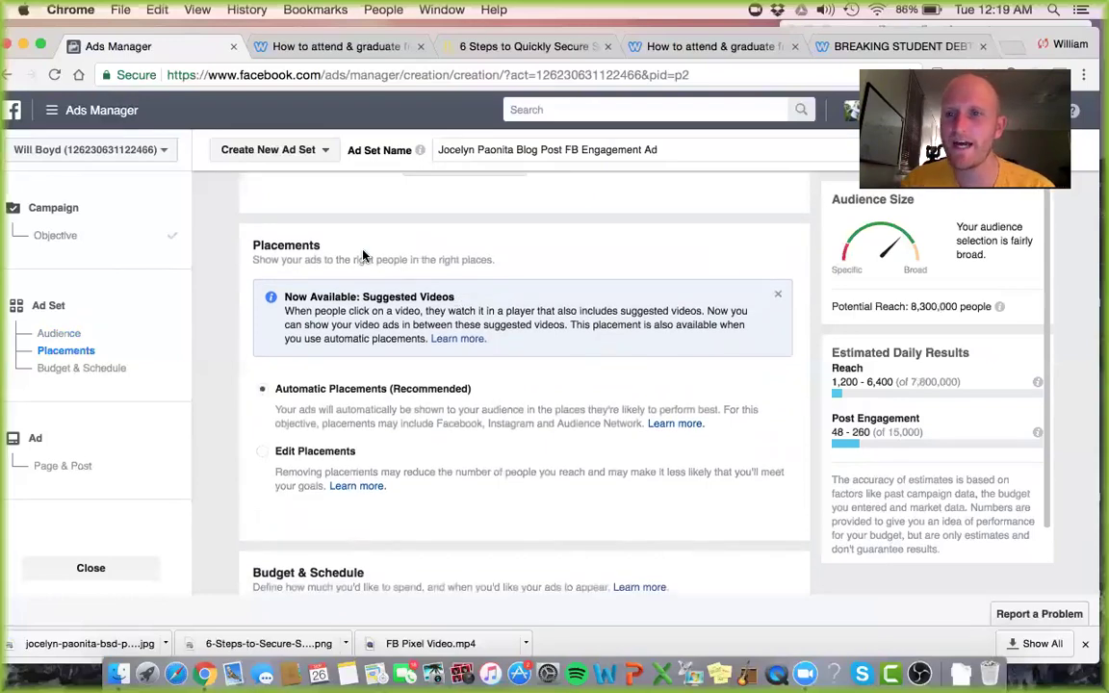
pyautogui.click(264, 451)
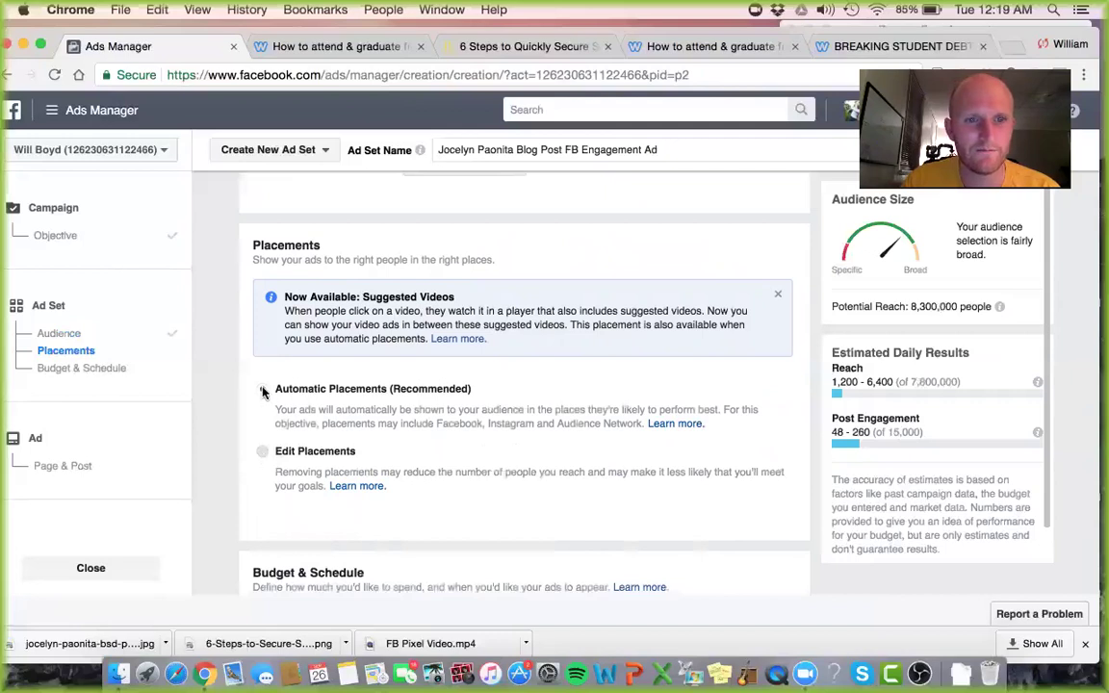
# Step: Examine the device type choices for the edited placements and close the list, keeping All Devices (Recommended)
pyautogui.scroll(-5, 539, 327)
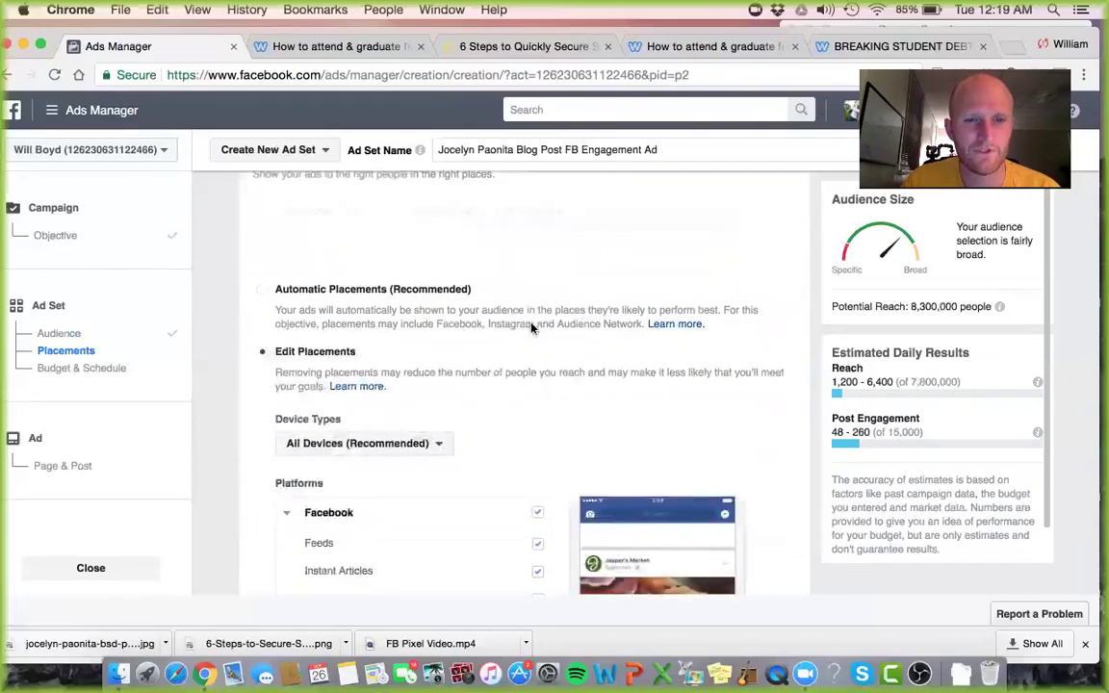
pyautogui.scroll(-1, 595, 323)
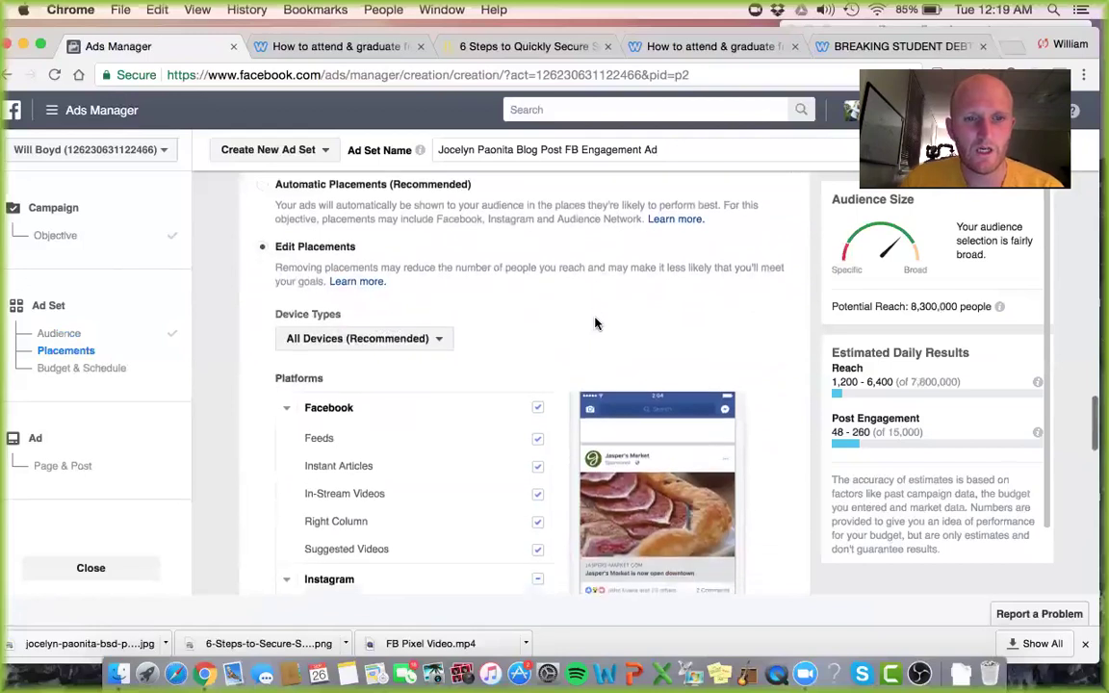
pyautogui.scroll(-1, 595, 323)
pyautogui.scroll(-1, 595, 323)
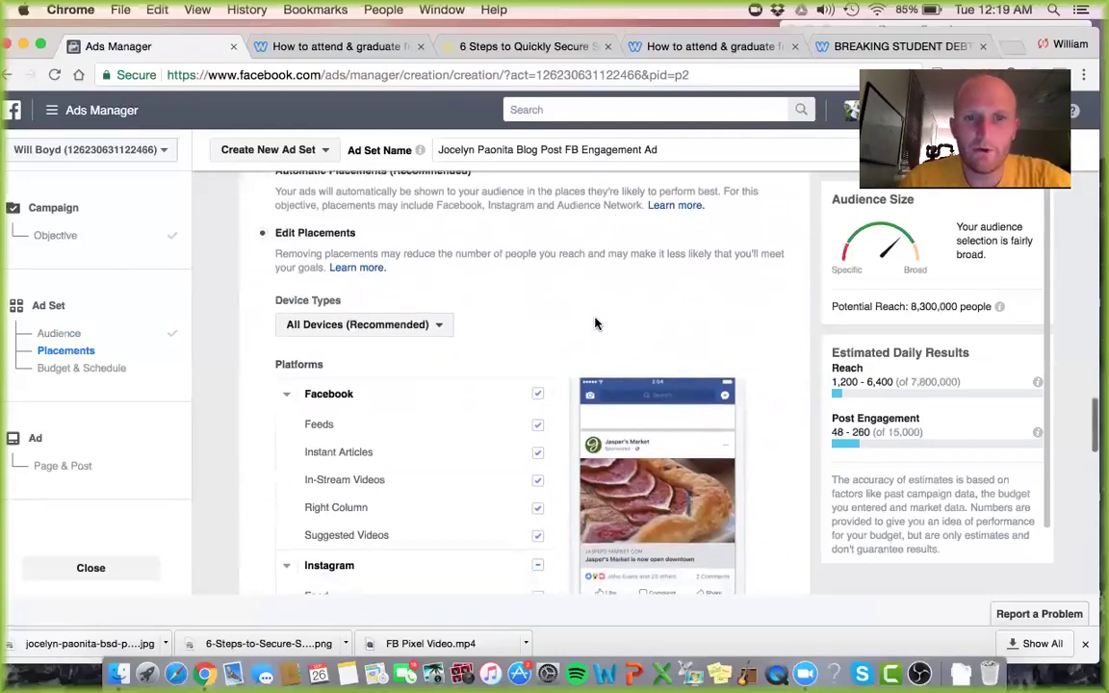
pyautogui.click(434, 318)
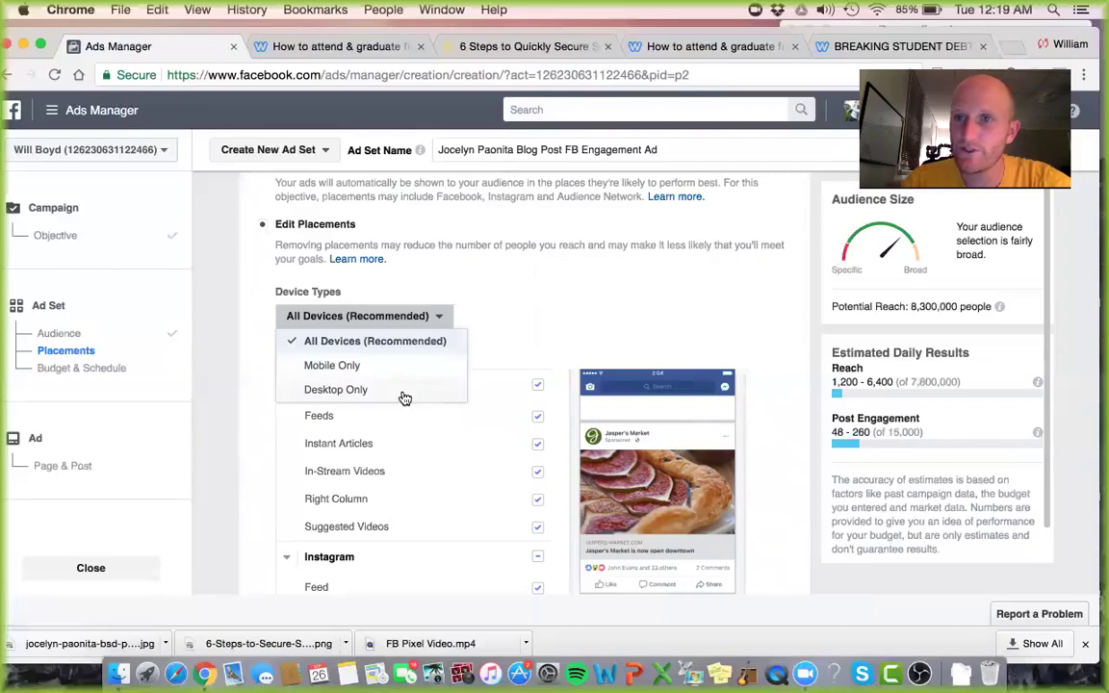
pyautogui.click(484, 341)
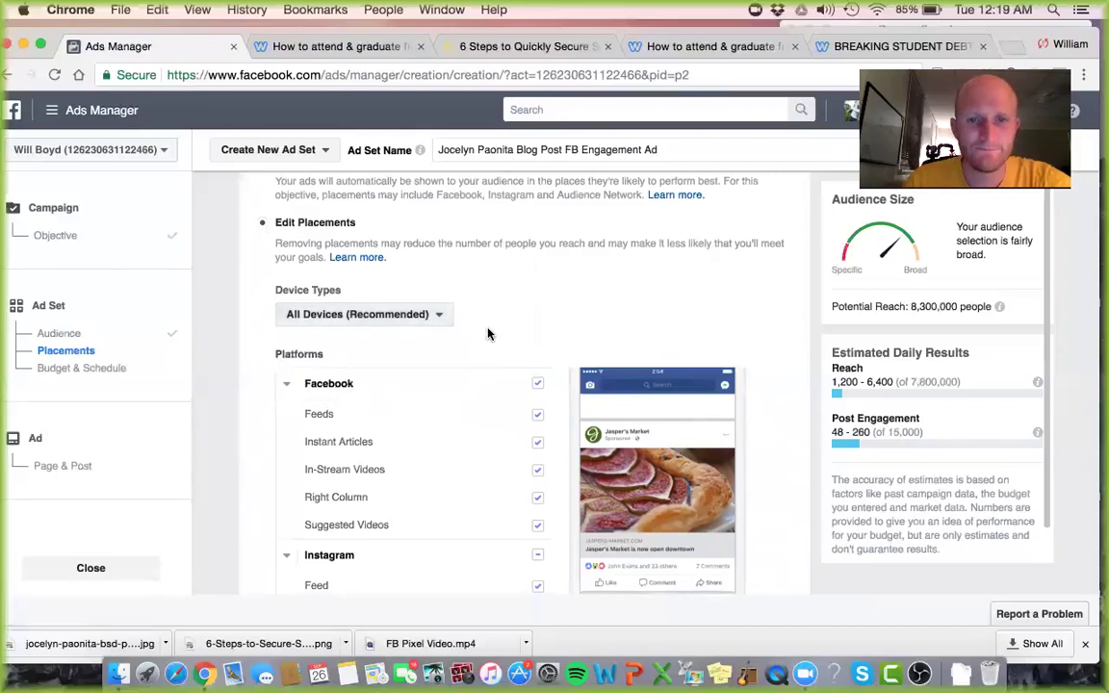
# Step: Examine the placements under Facebook, Instagram, Audience Network and Messenger, and the advanced options for mobile devices and excluded categories
pyautogui.scroll(-1, 486, 332)
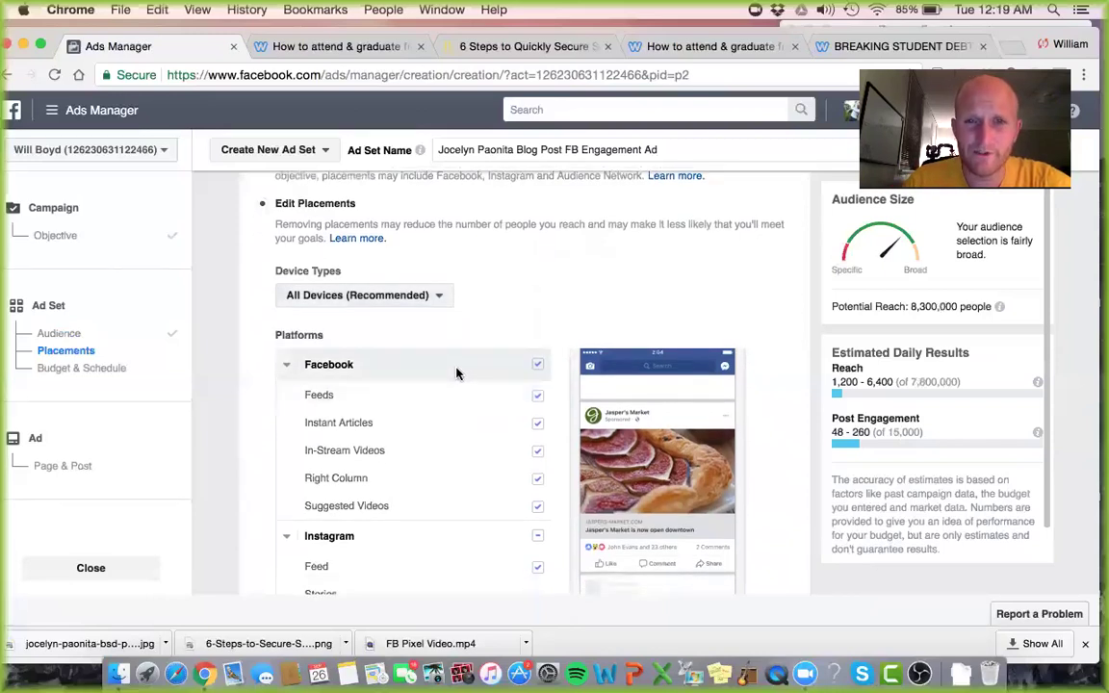
pyautogui.scroll(-5, 456, 374)
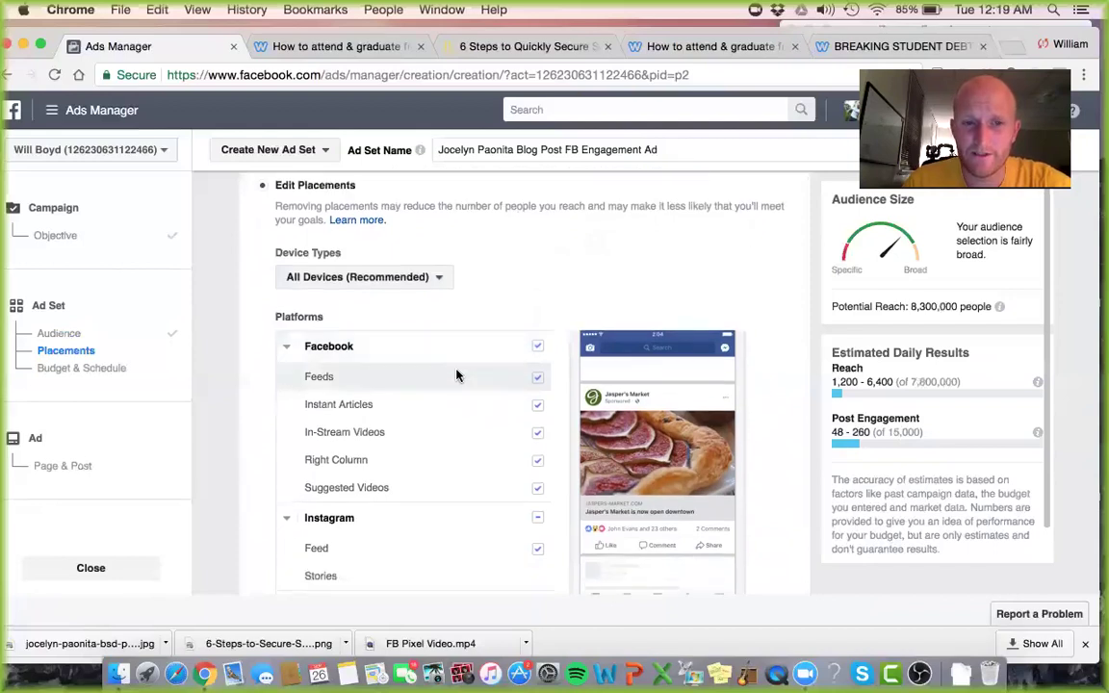
pyautogui.scroll(2, 456, 376)
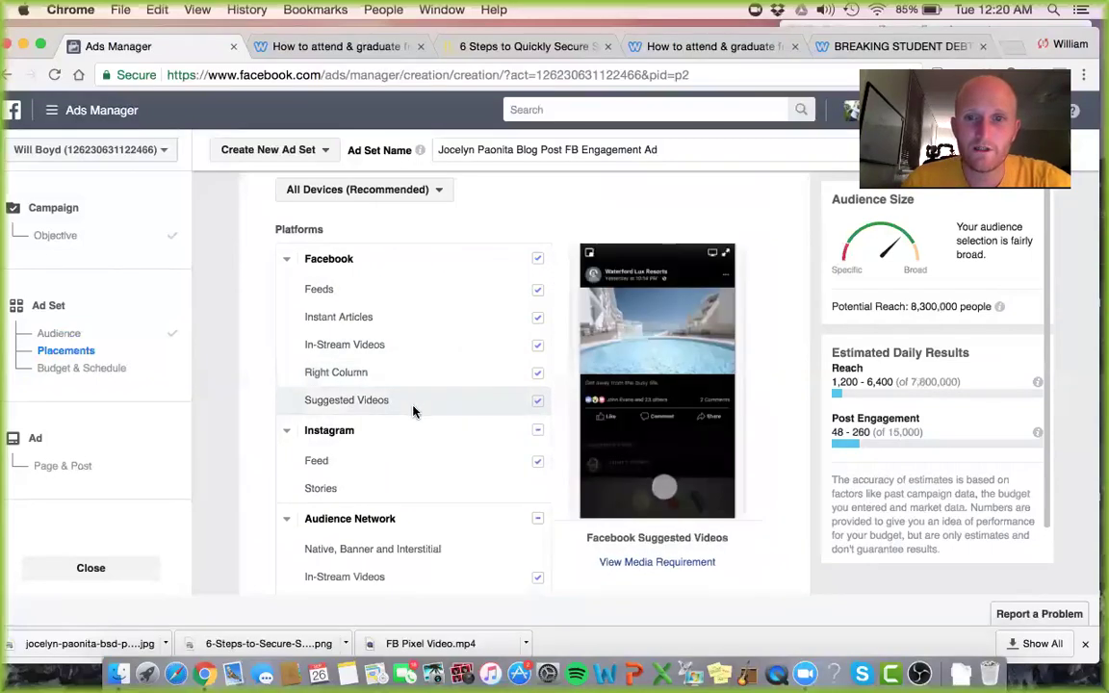
pyautogui.scroll(-2, 413, 411)
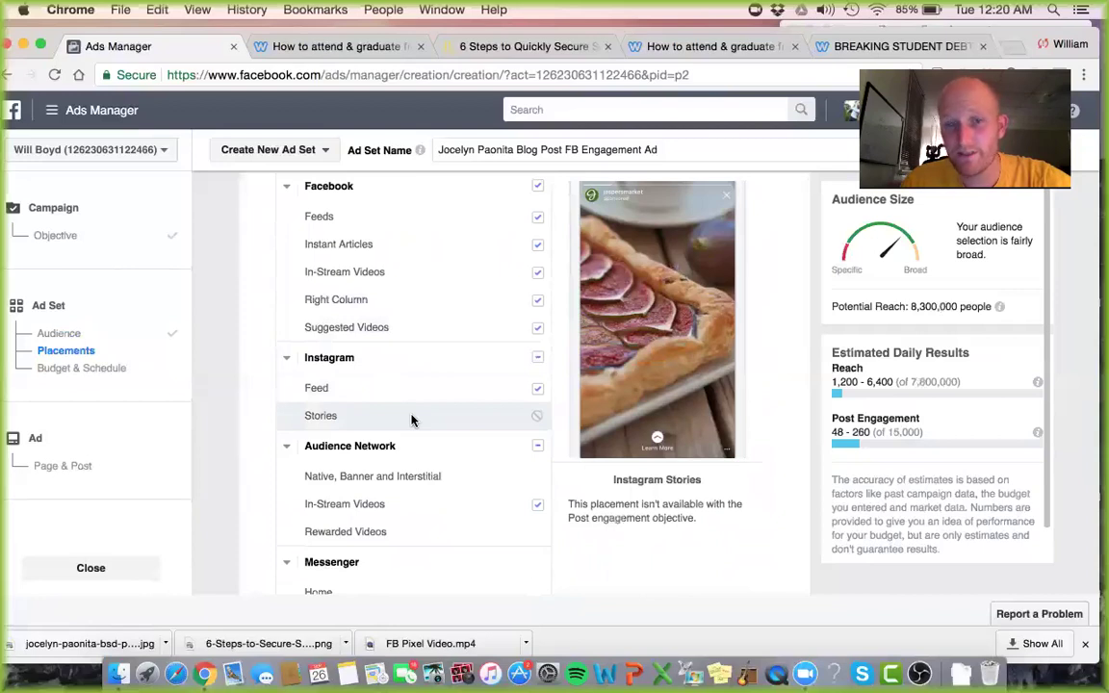
pyautogui.scroll(-1, 412, 419)
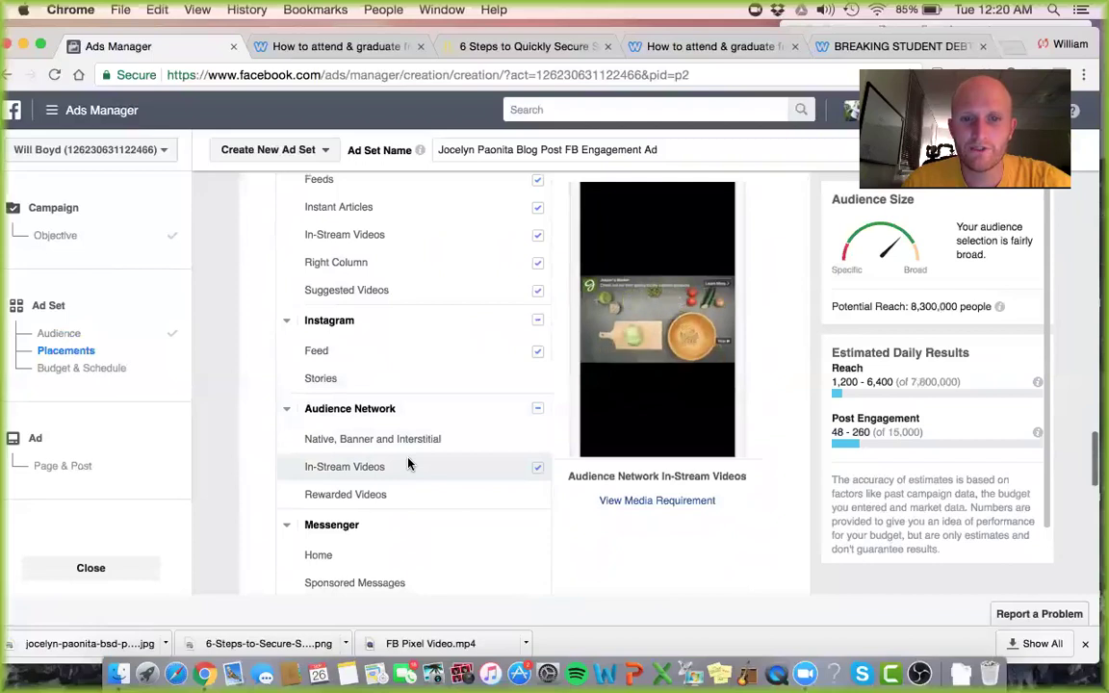
pyautogui.scroll(-3, 408, 465)
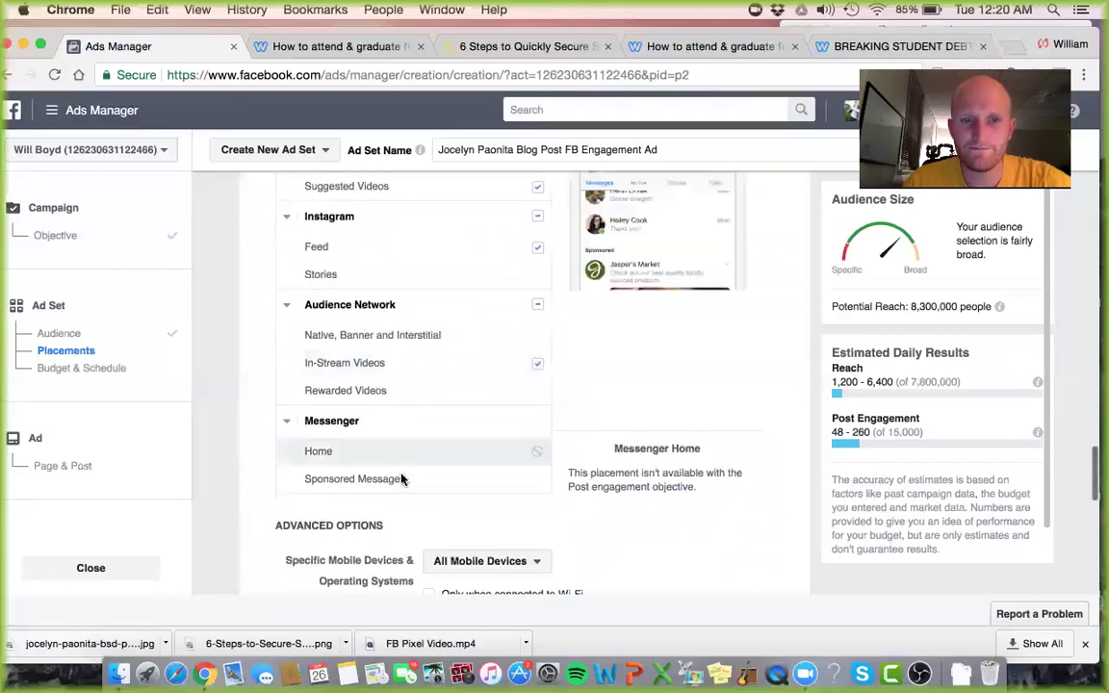
pyautogui.scroll(-1, 373, 460)
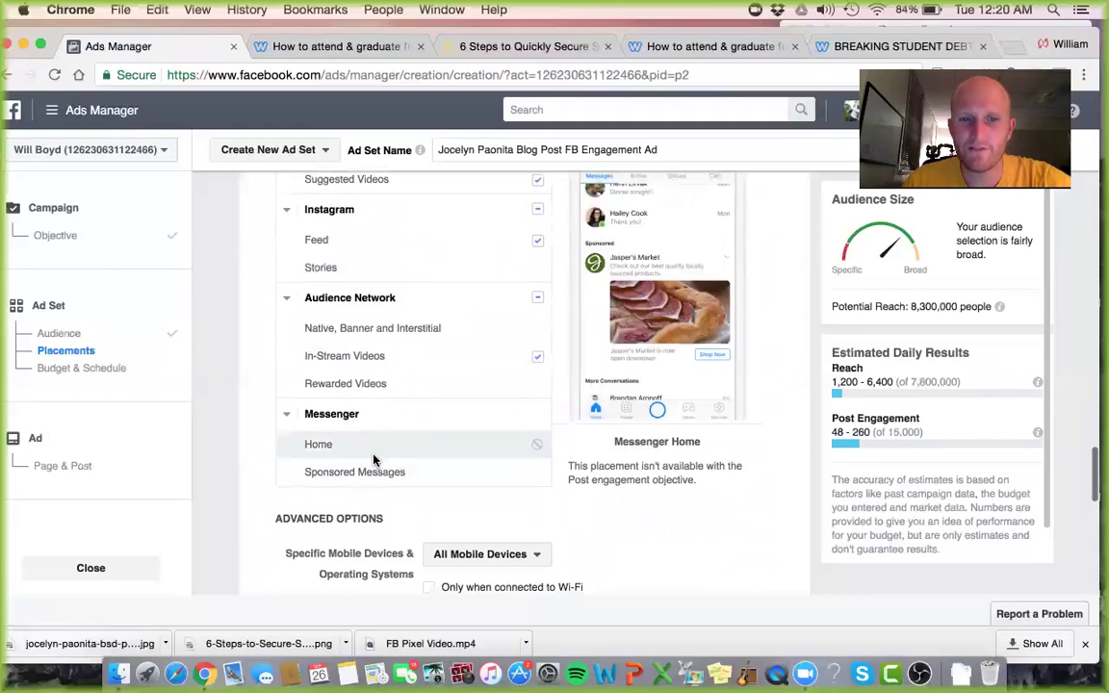
pyautogui.scroll(-4, 373, 460)
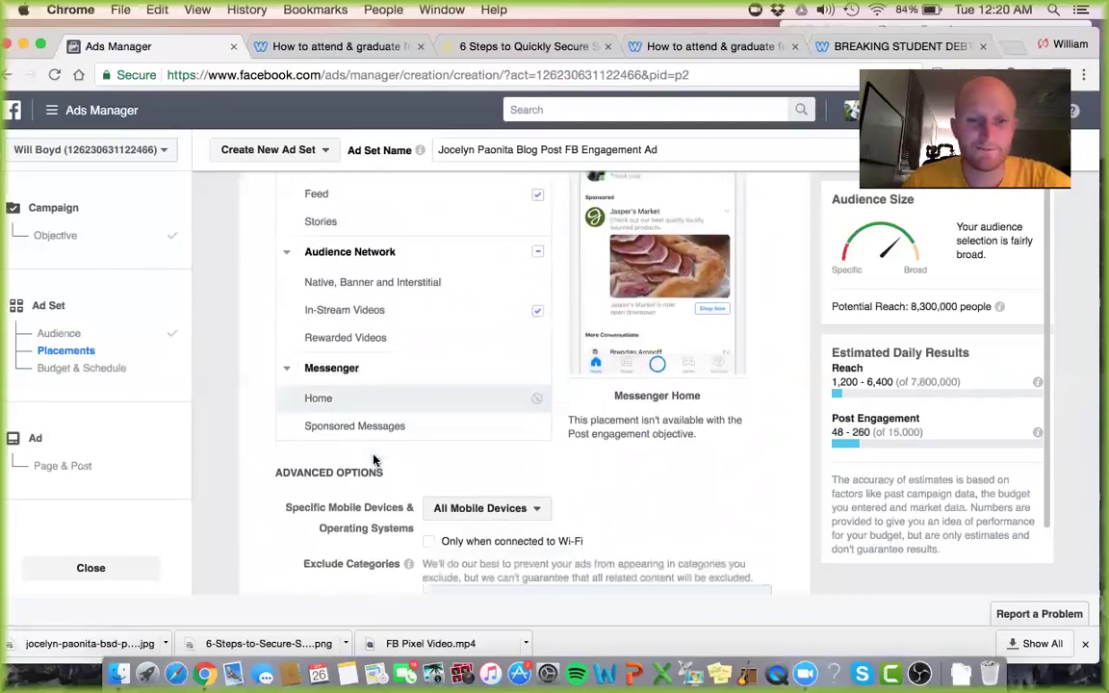
pyautogui.scroll(-3, 372, 456)
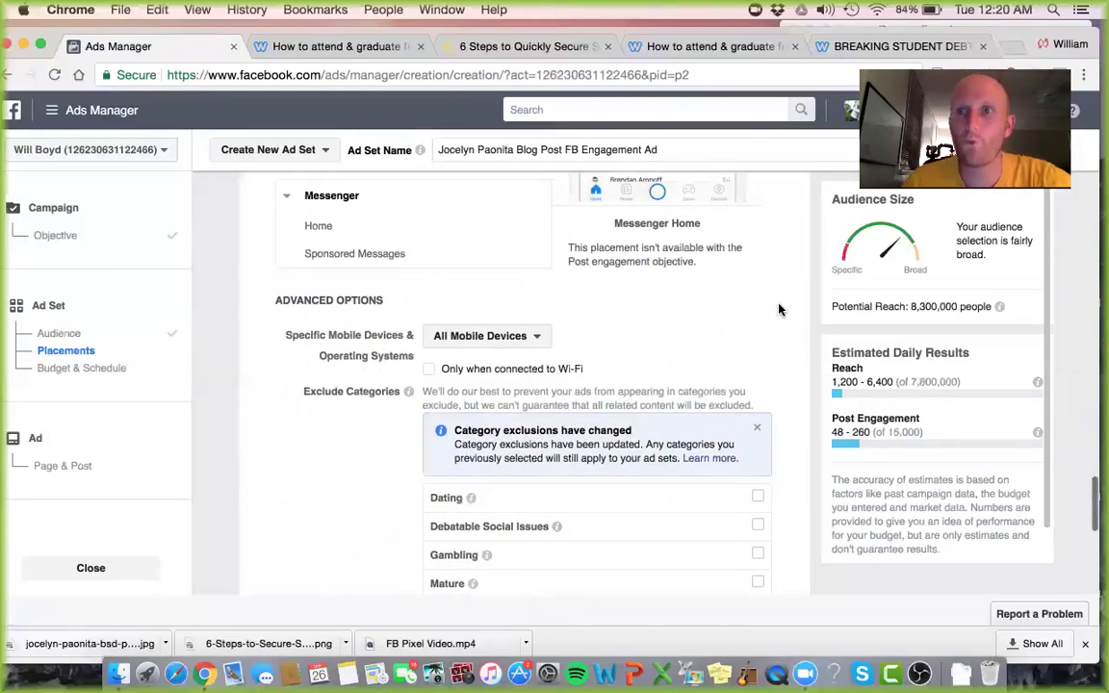
pyautogui.scroll(-2, 779, 309)
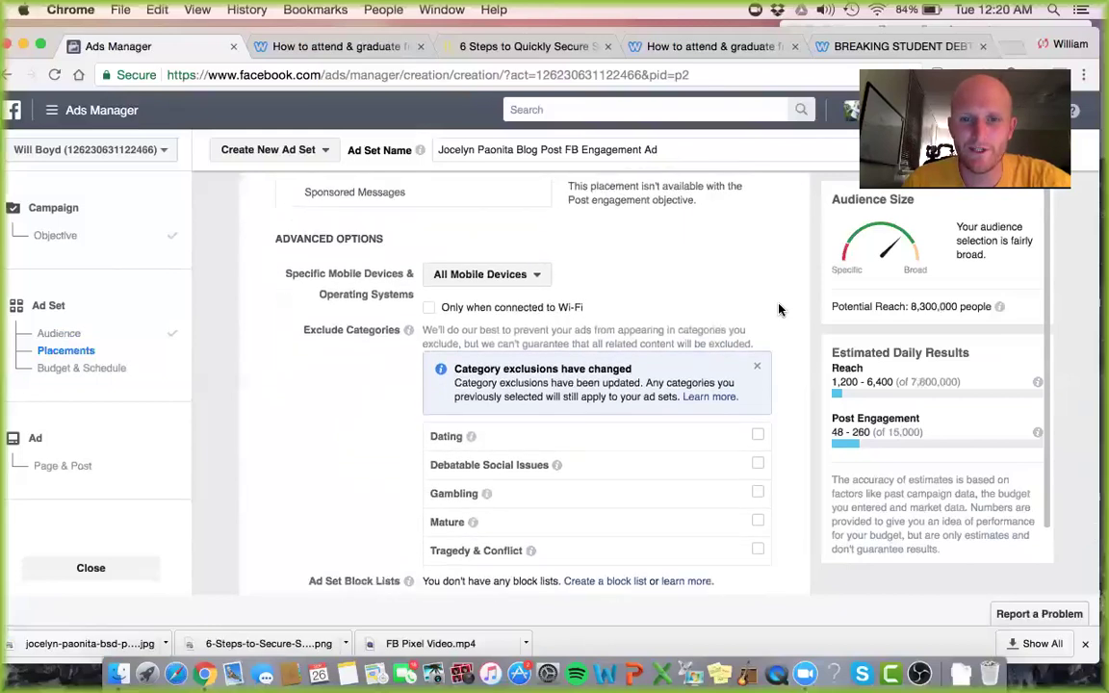
pyautogui.scroll(-1, 780, 308)
pyautogui.scroll(-2, 780, 309)
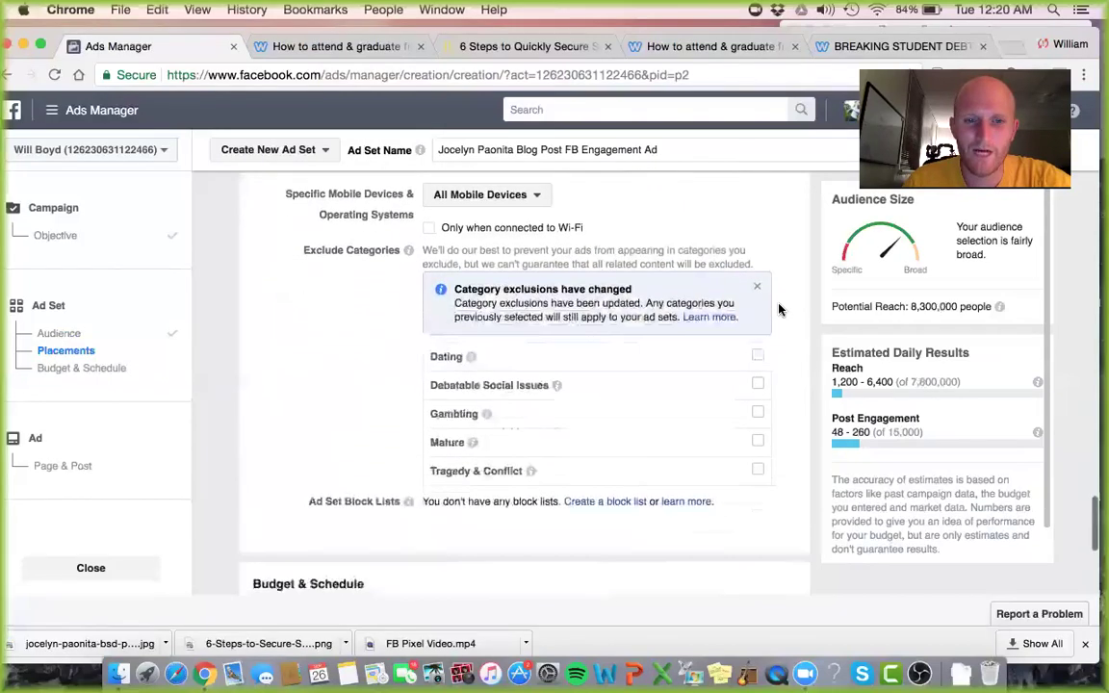
# Step: Set the ad set's placements back to Automatic Placements (Recommended) and move on to the Budget & Schedule section
pyautogui.scroll(10, 780, 309)
pyautogui.scroll(12, 779, 309)
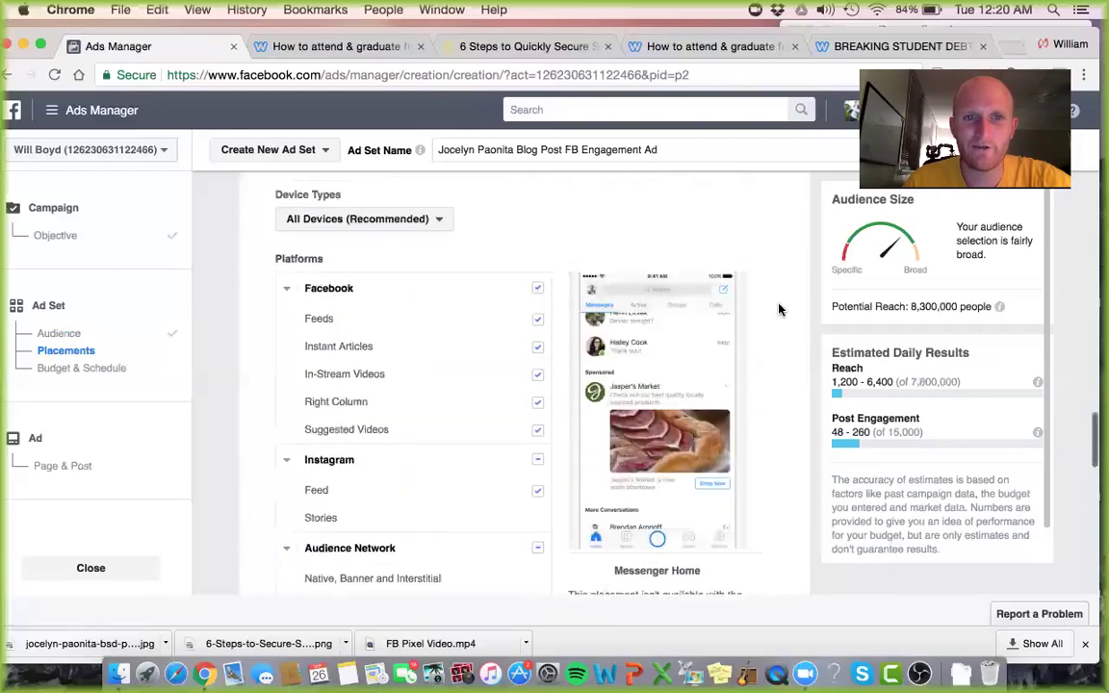
pyautogui.click(263, 225)
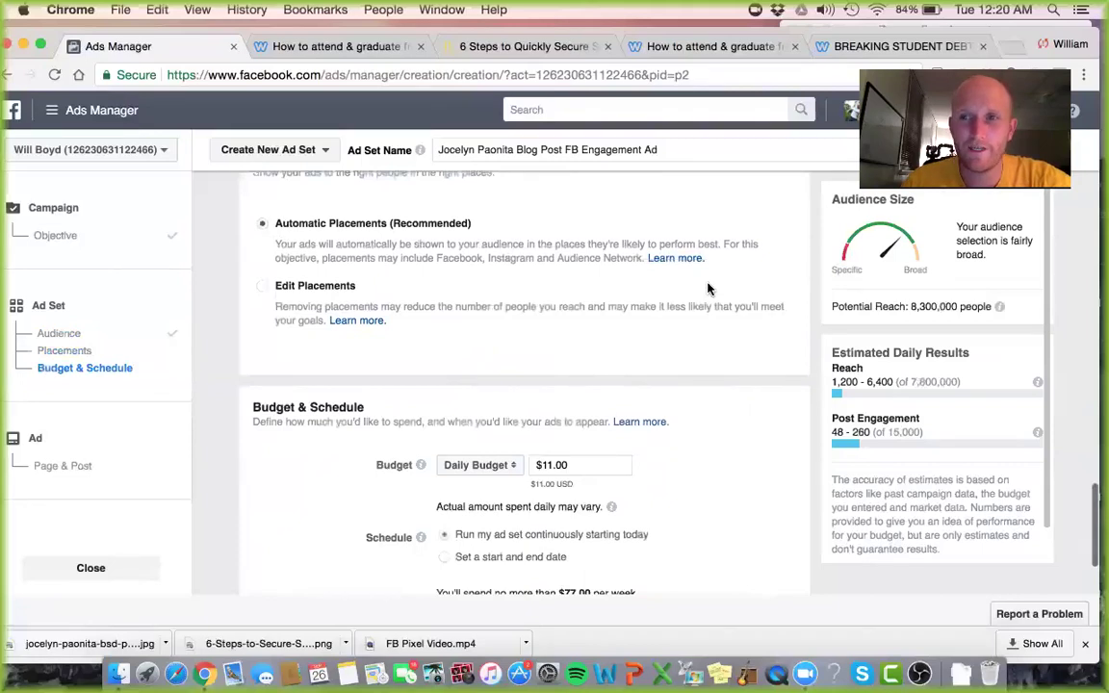
pyautogui.scroll(-1, 707, 288)
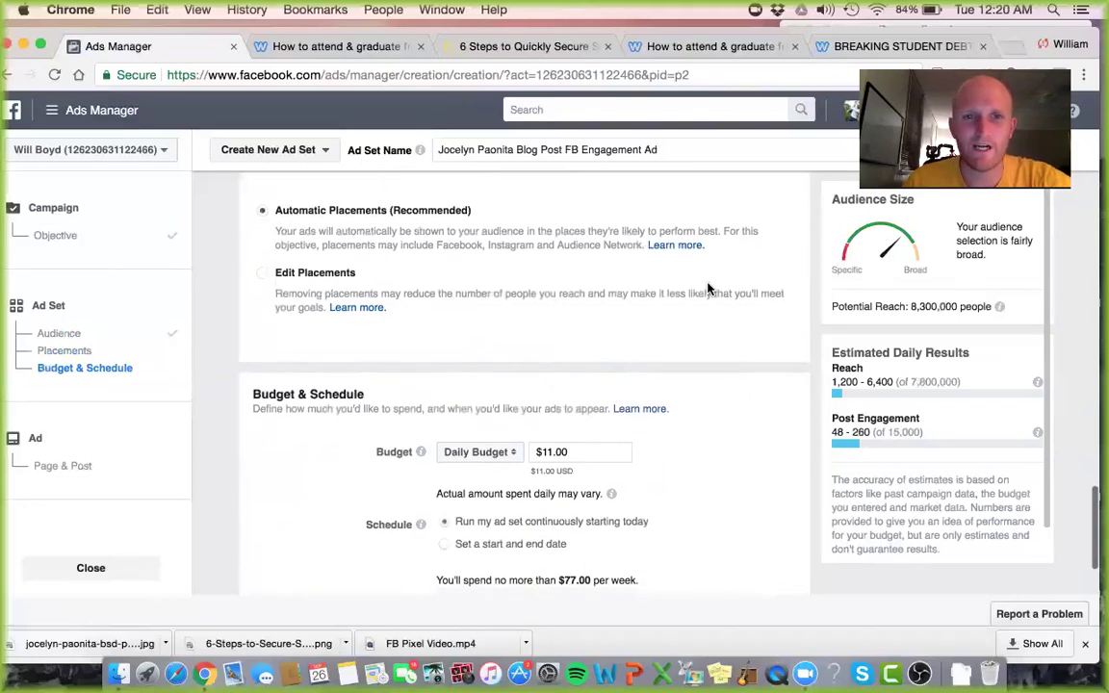
# Step: Set the ad set's daily budget to $1.00
pyautogui.scroll(-5, 707, 287)
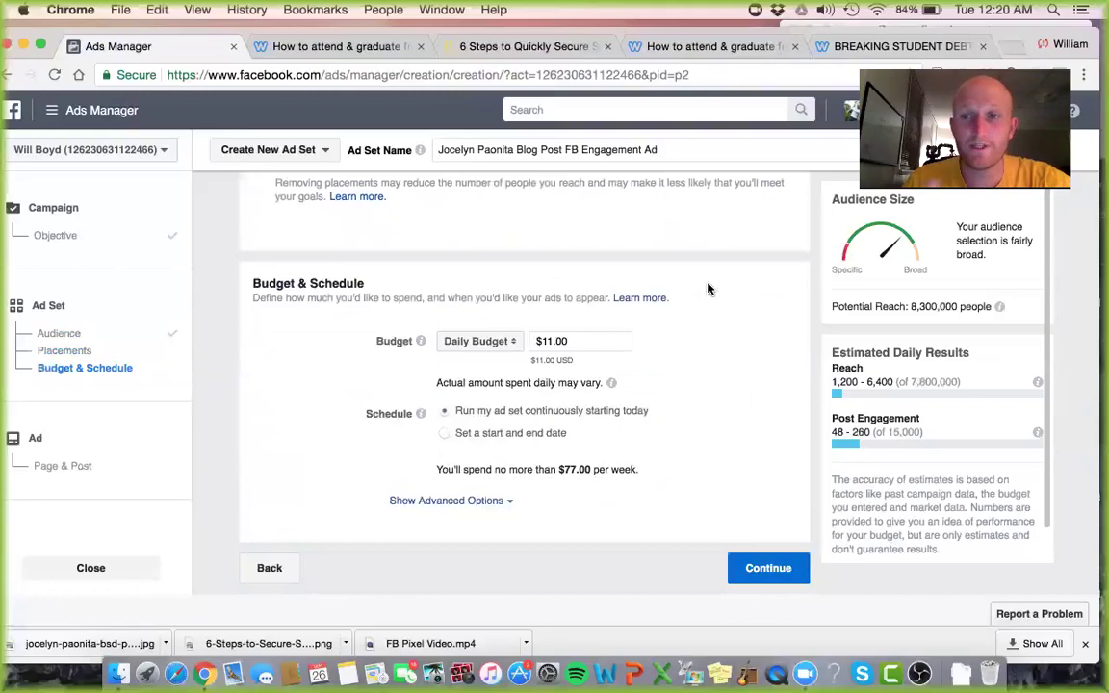
pyautogui.click(549, 341)
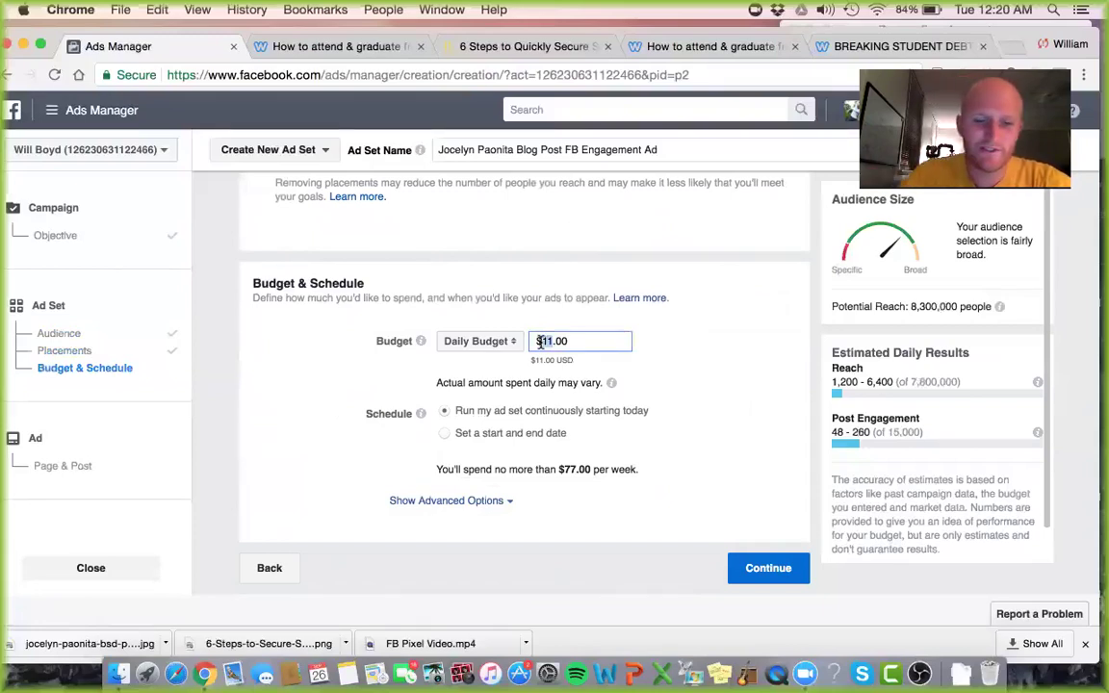
pyautogui.write('1')
pyautogui.click(668, 340)
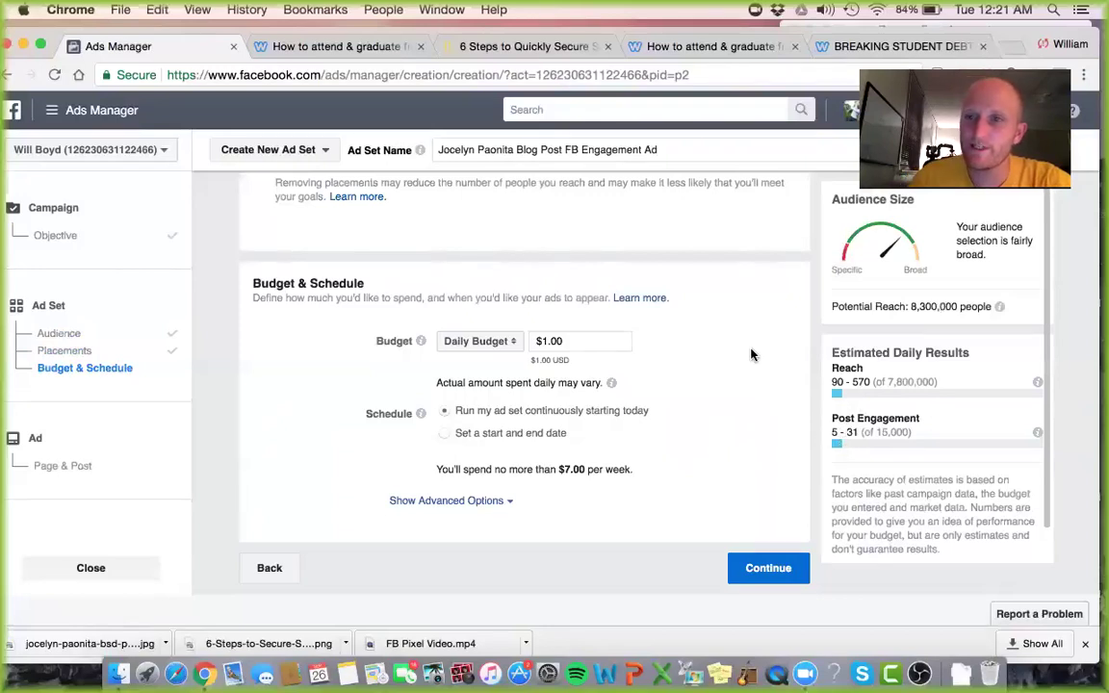
# Step: Change the ad set's daily budget to $5.00
pyautogui.click(546, 341)
pyautogui.press('BackSpace')
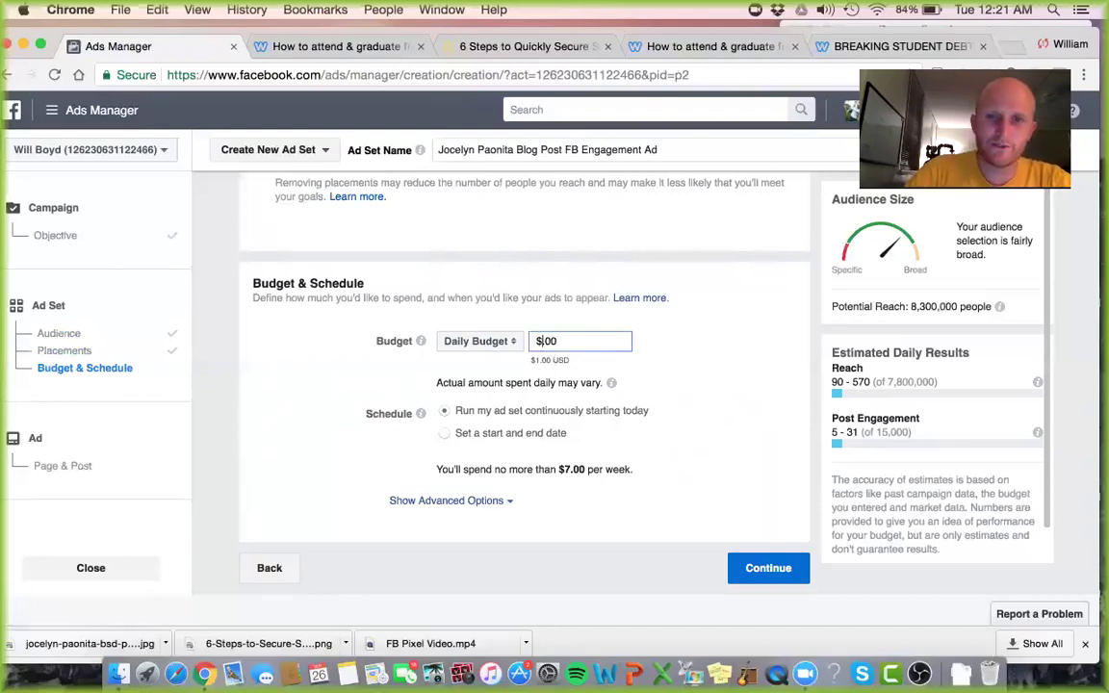
pyautogui.write('5')
pyautogui.click(720, 325)
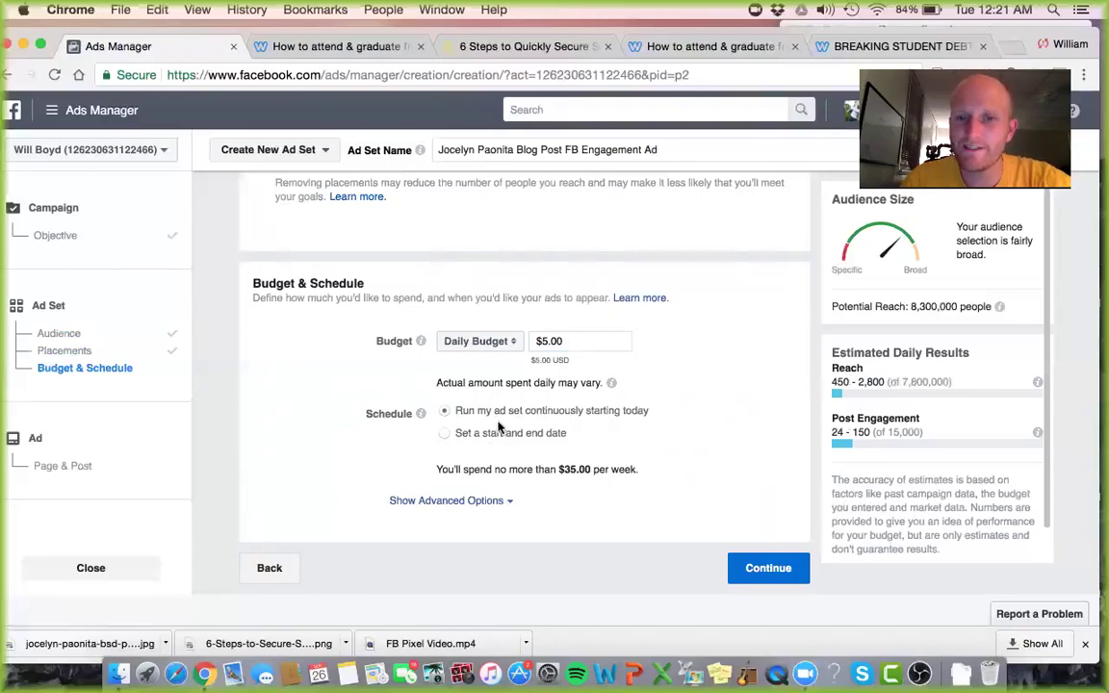
# Step: Switch the ad set's schedule to a start and end date, ending on Nov 2, 2017
pyautogui.click(446, 434)
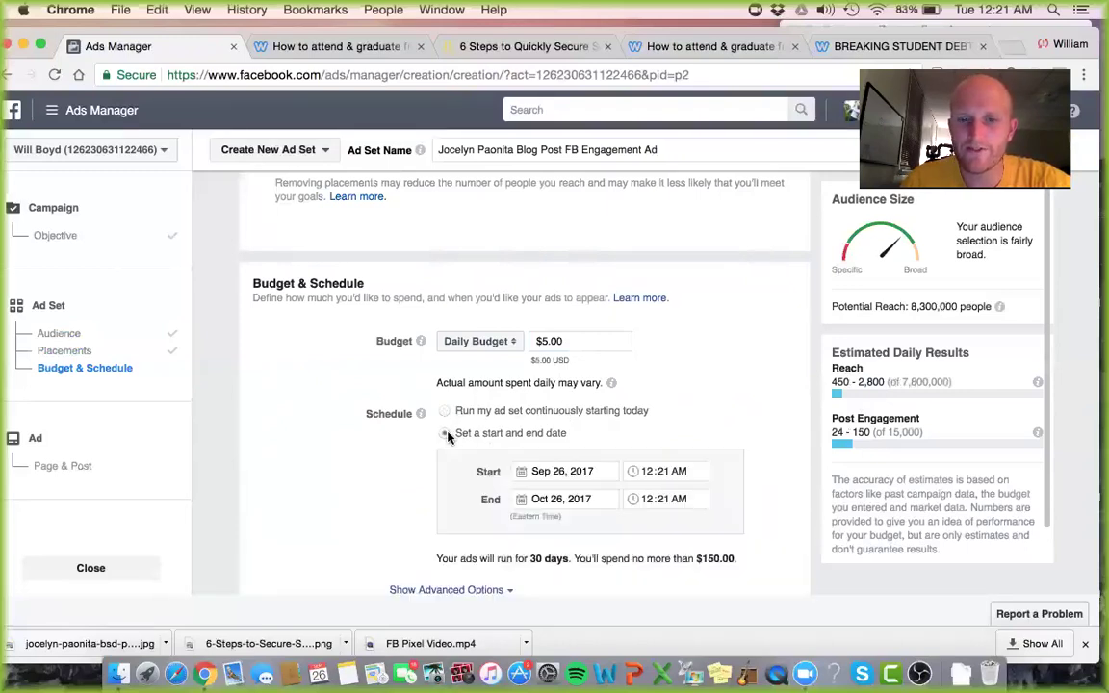
pyautogui.scroll(-3, 623, 339)
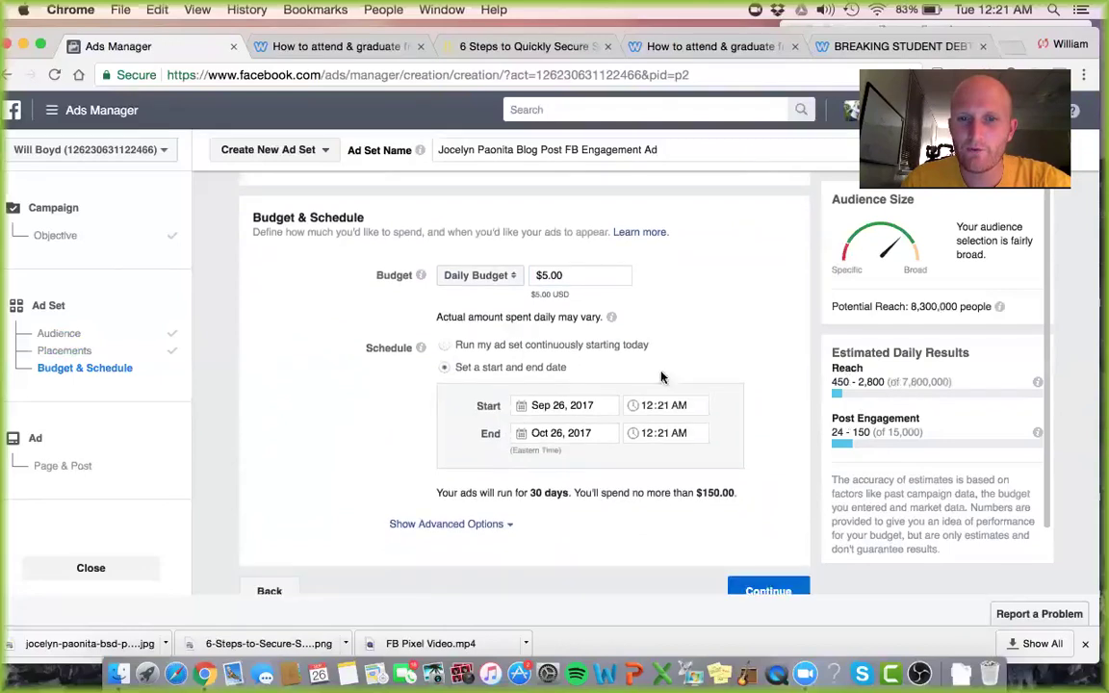
pyautogui.click(553, 433)
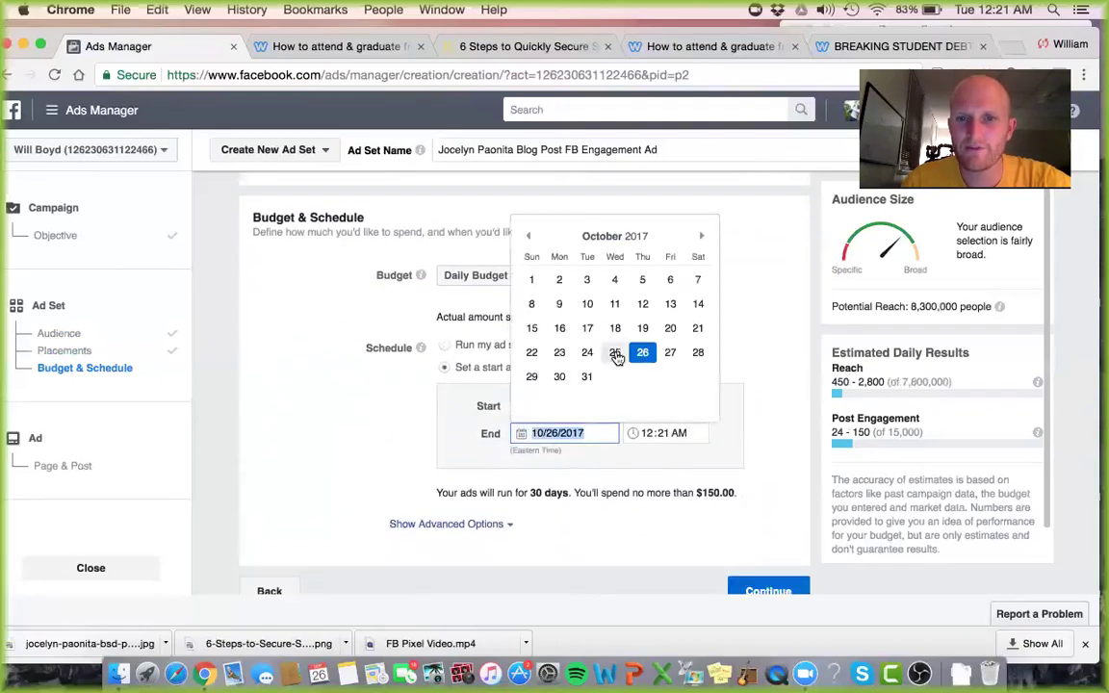
pyautogui.click(701, 236)
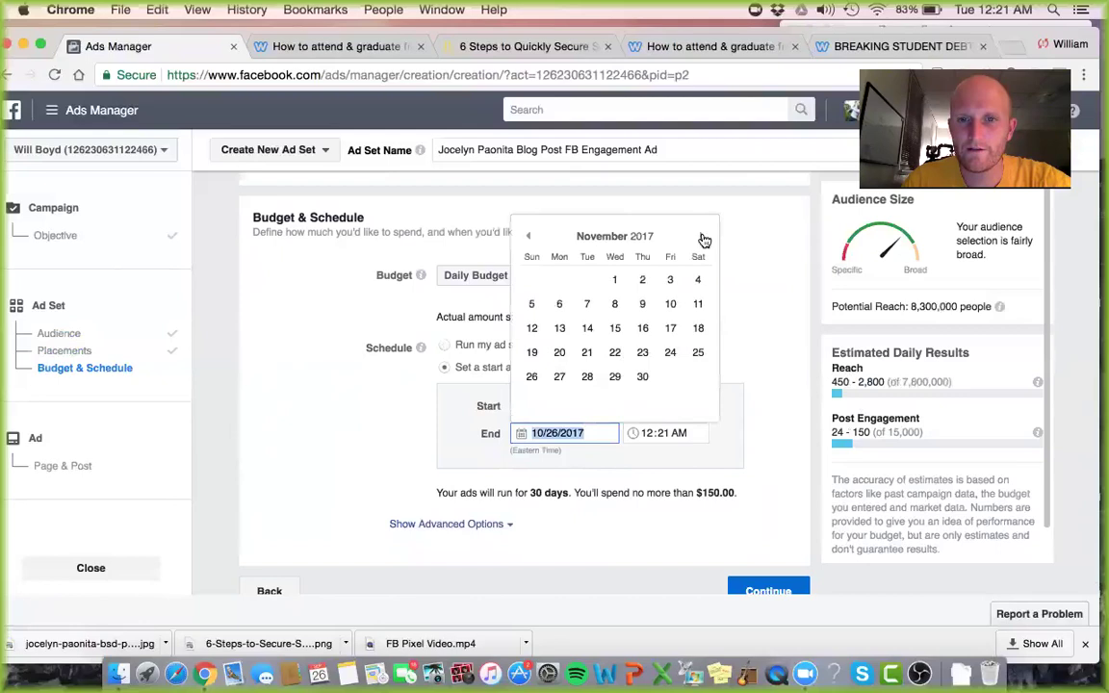
pyautogui.click(643, 281)
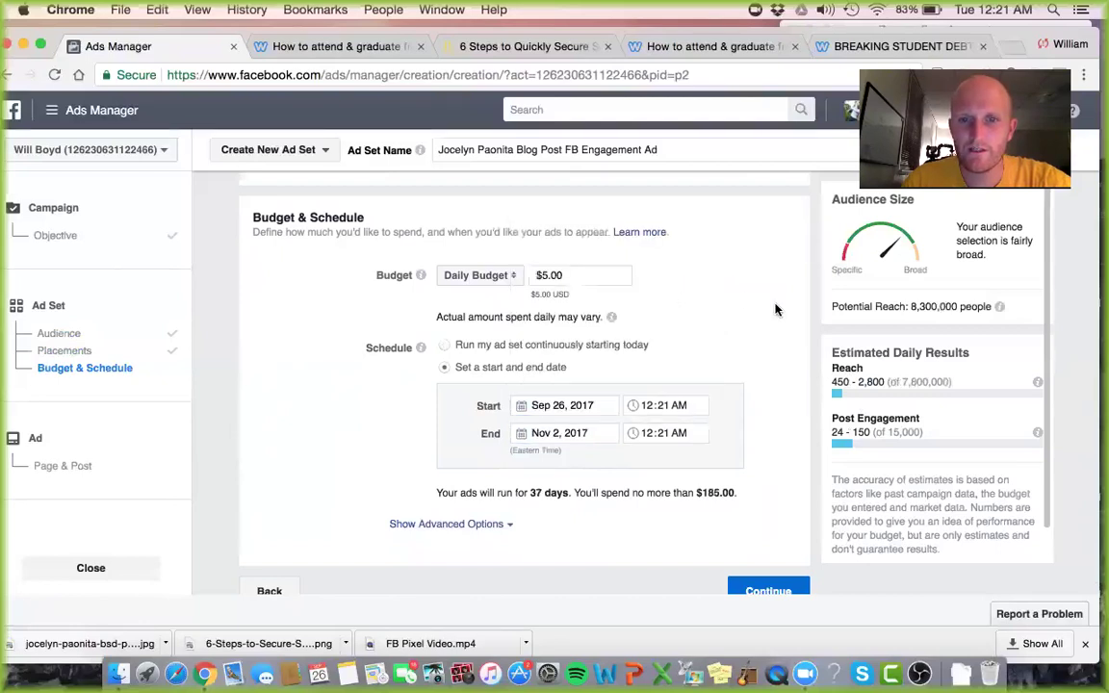
# Step: Shorten the schedule by trying Oct 5, 2017 as the end date and settling on Oct 3, 2017
pyautogui.scroll(-1, 760, 322)
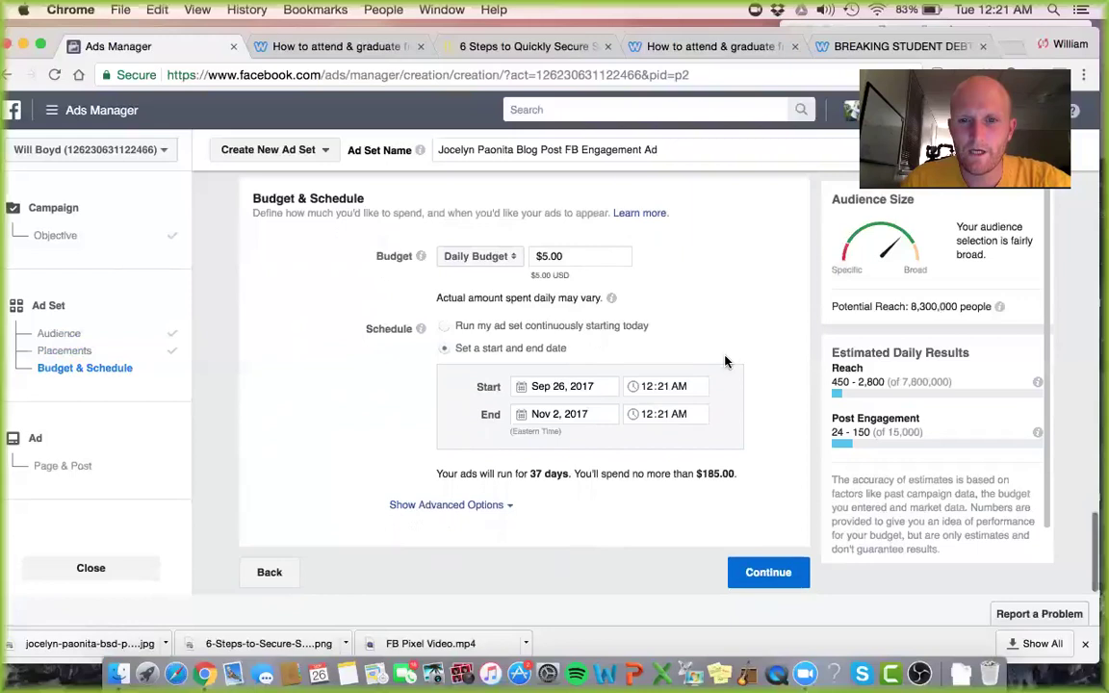
pyautogui.scroll(-1, 747, 325)
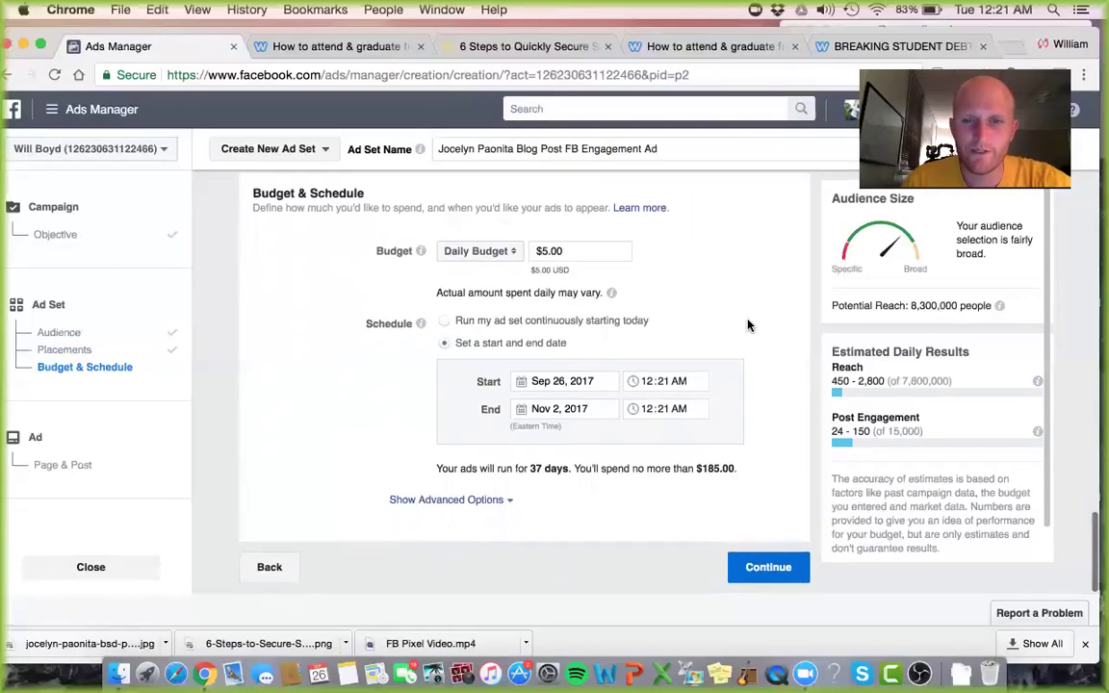
pyautogui.click(573, 410)
pyautogui.click(527, 213)
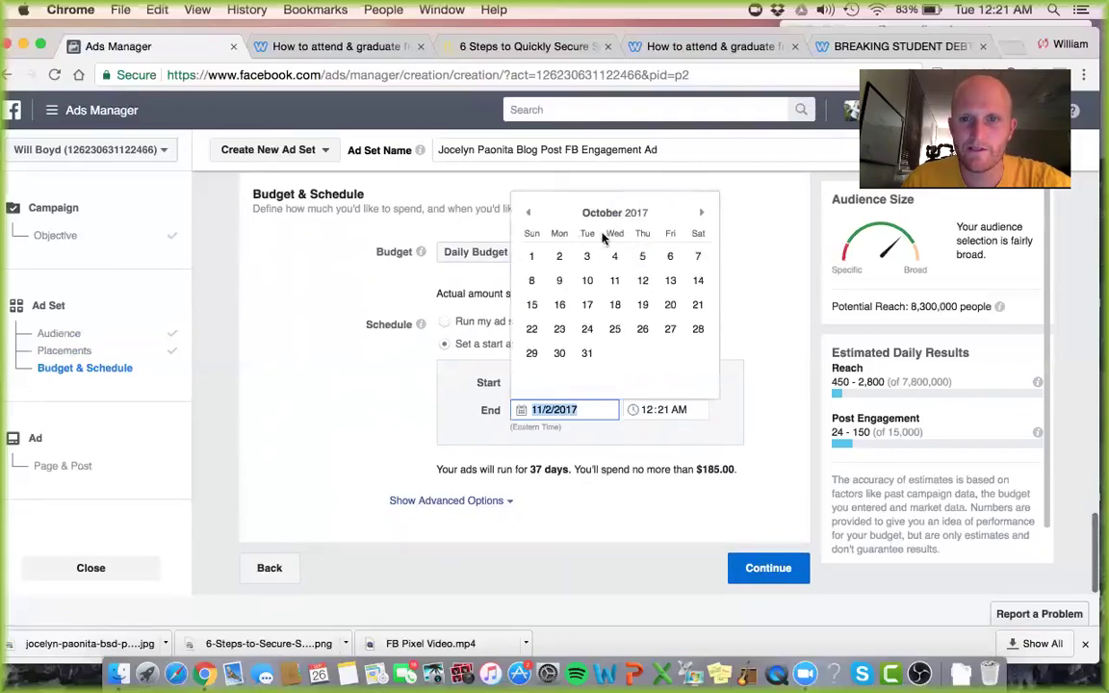
pyautogui.click(642, 256)
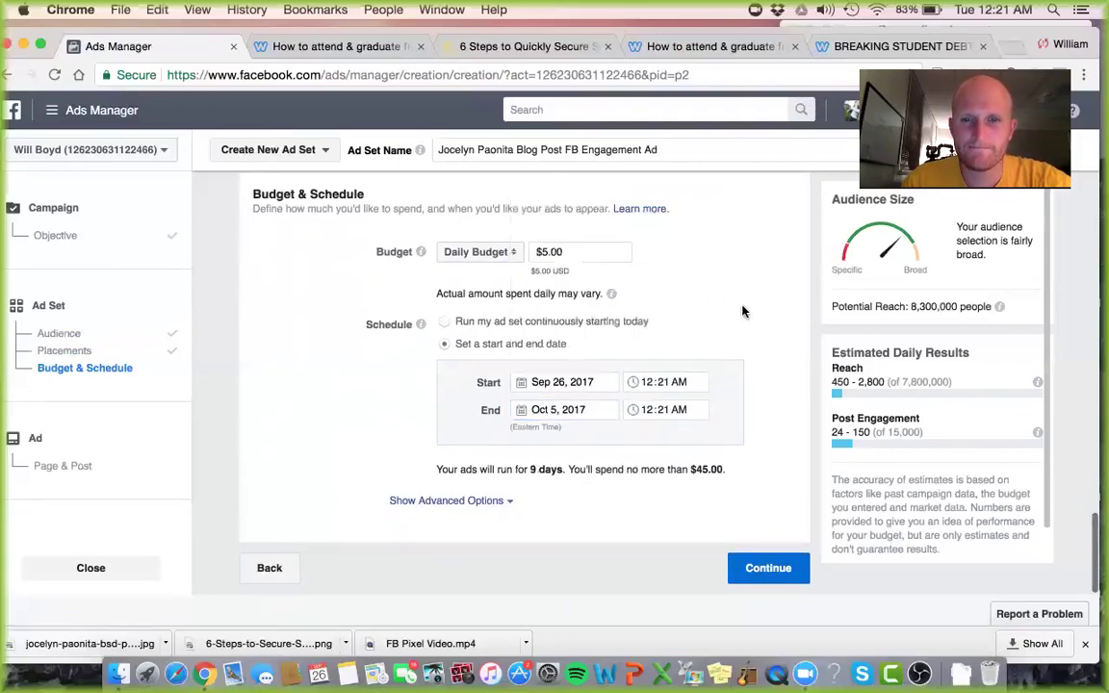
pyautogui.click(563, 405)
pyautogui.click(587, 256)
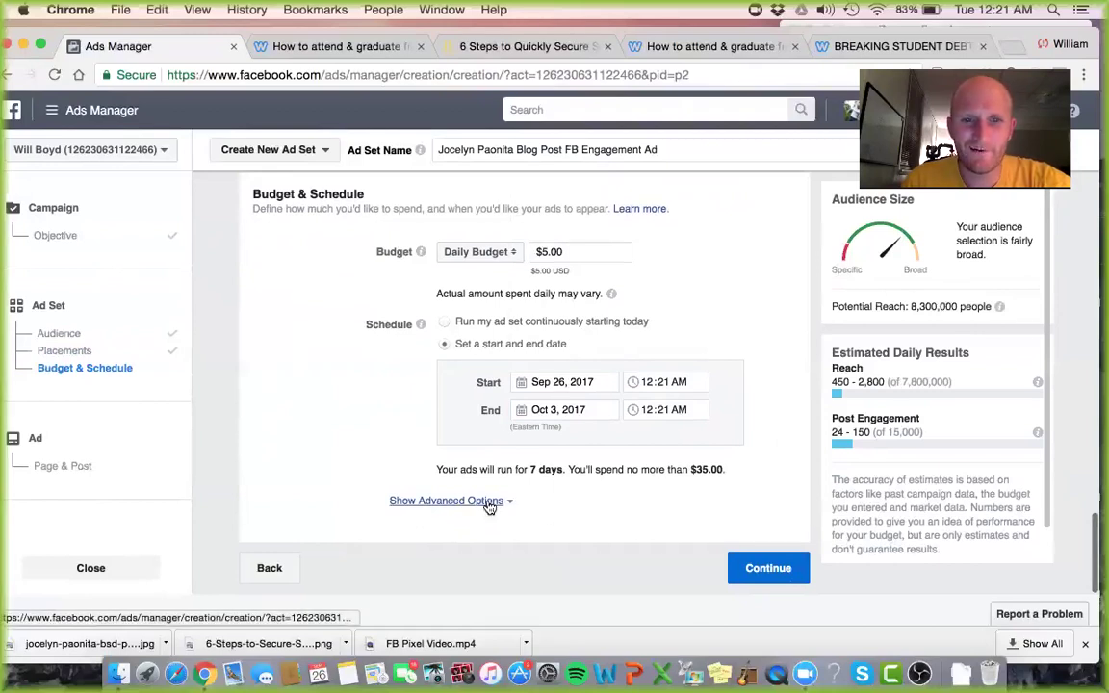
# Step: Show the advanced budget options and examine the Optimization for Ad Delivery choices, keeping Post Engagement
pyautogui.click(447, 501)
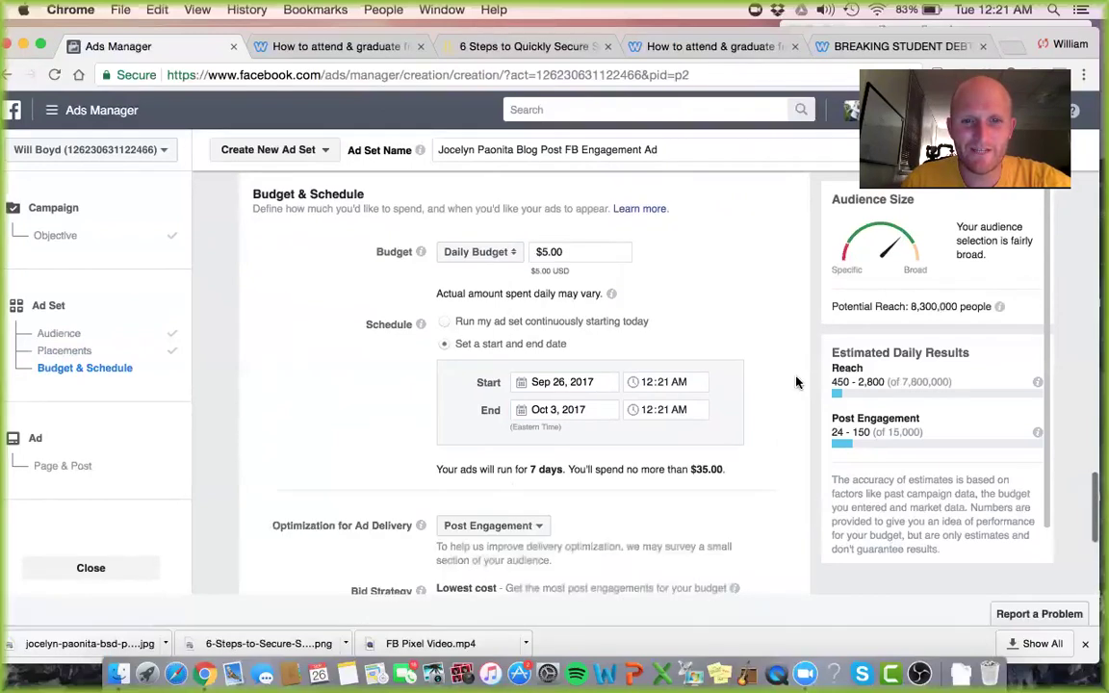
pyautogui.scroll(-3, 737, 474)
pyautogui.scroll(-2, 661, 419)
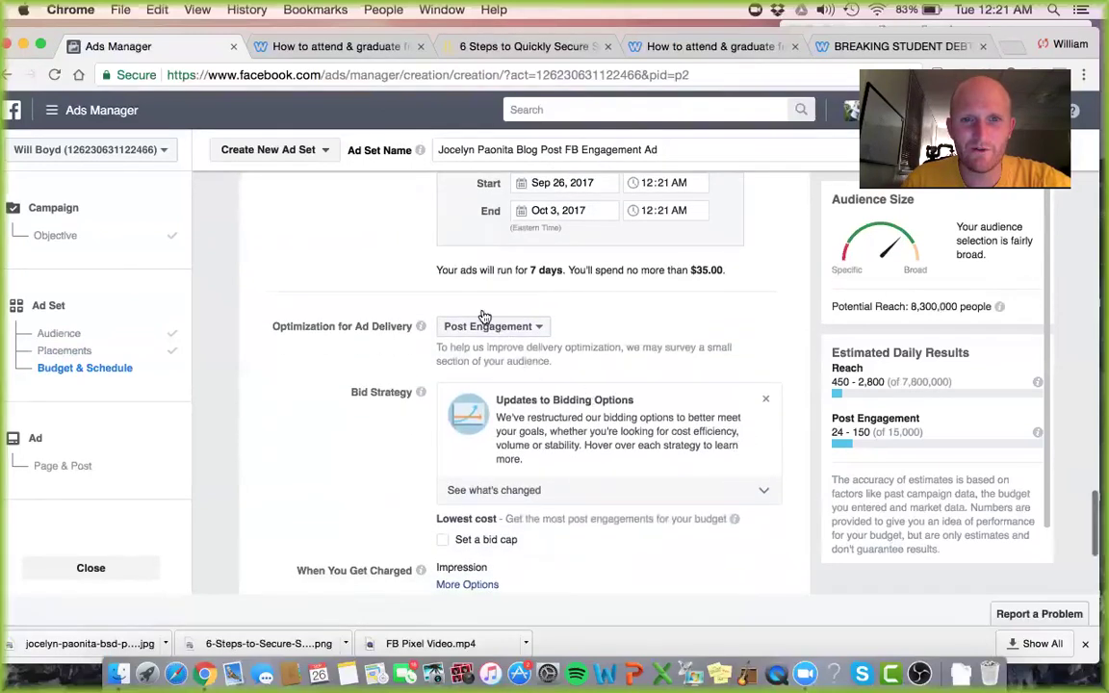
pyautogui.click(535, 330)
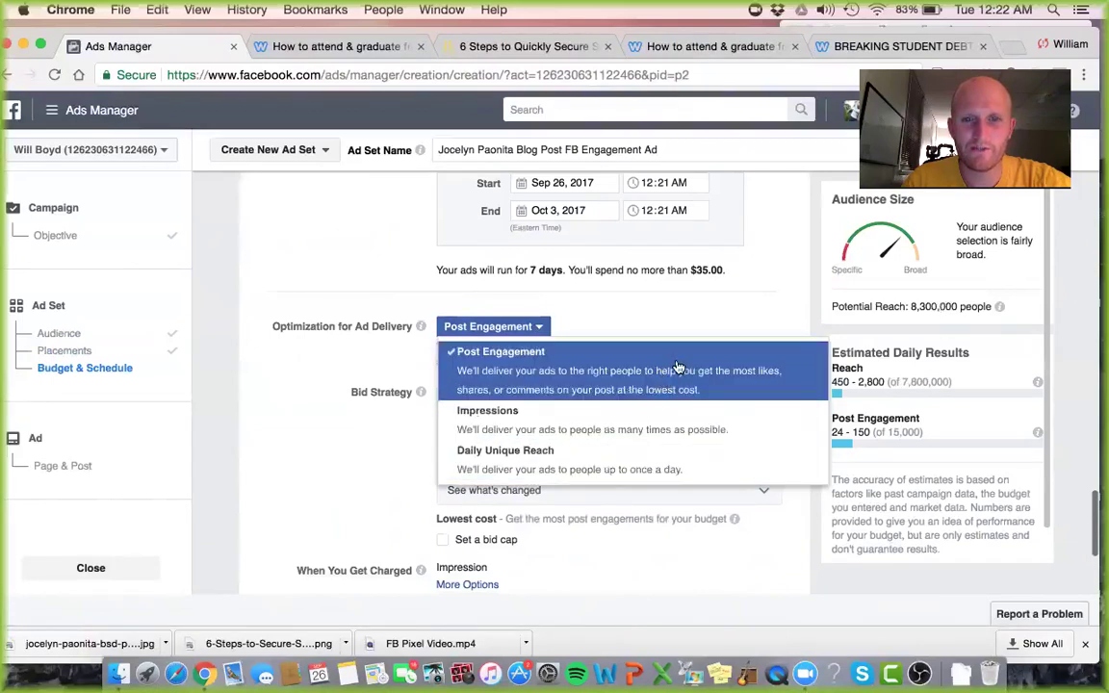
pyautogui.click(747, 296)
# Step: Examine the bid strategy, charging, ad scheduling and delivery type settings, and hide the advanced options
pyautogui.scroll(-2, 748, 297)
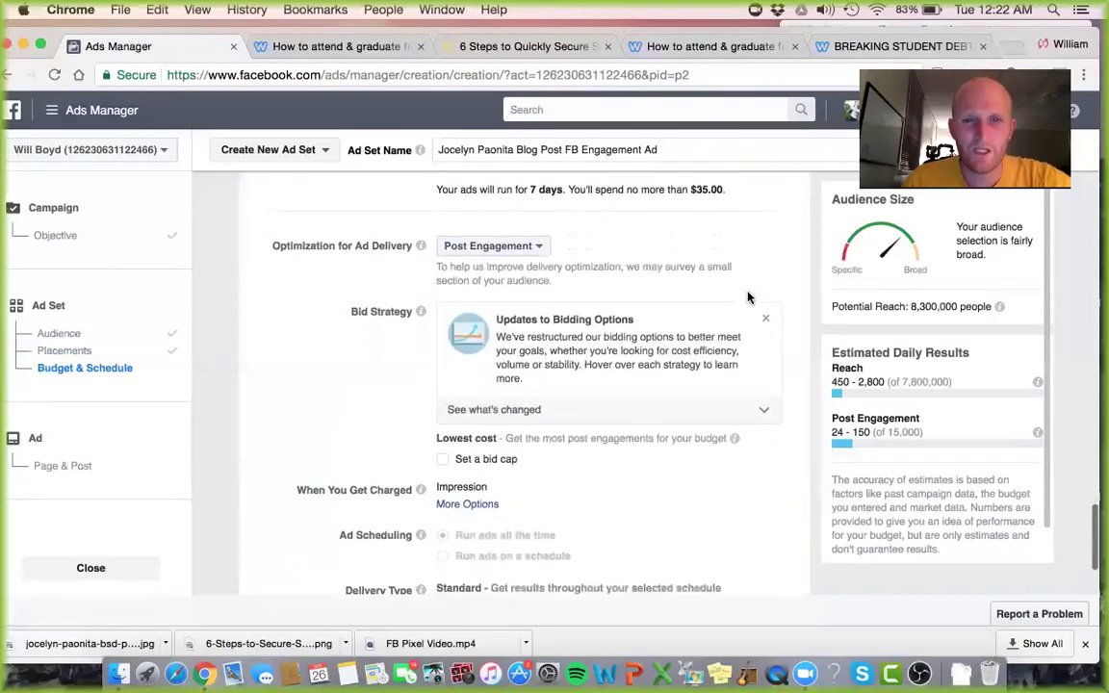
pyautogui.scroll(-2, 616, 470)
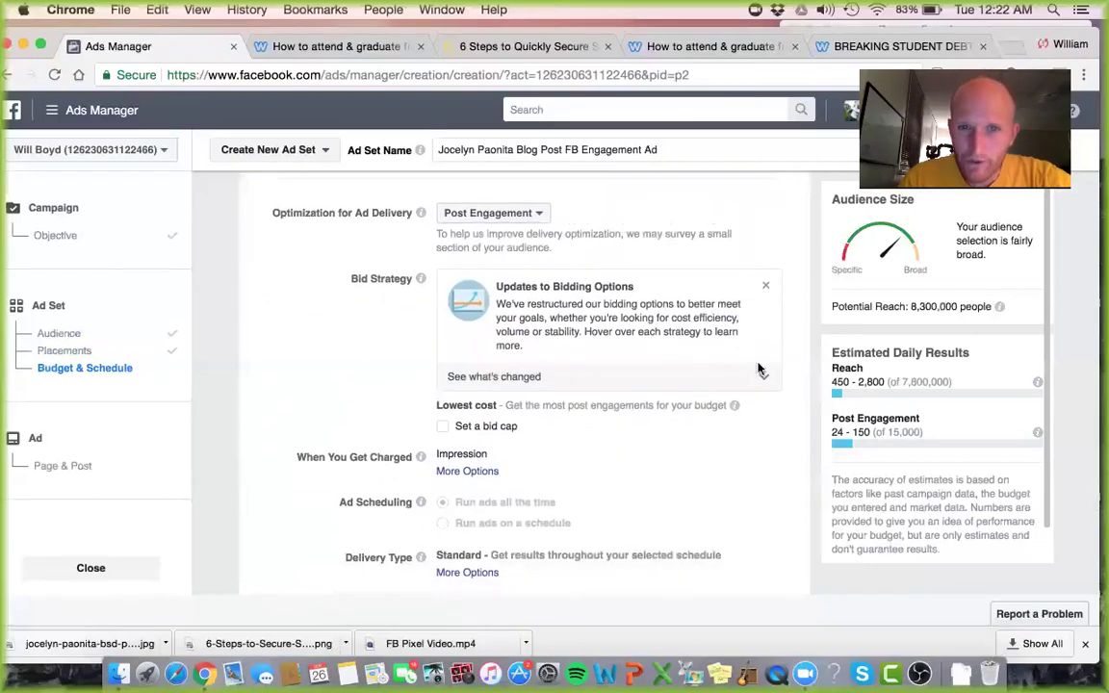
pyautogui.scroll(-1, 635, 333)
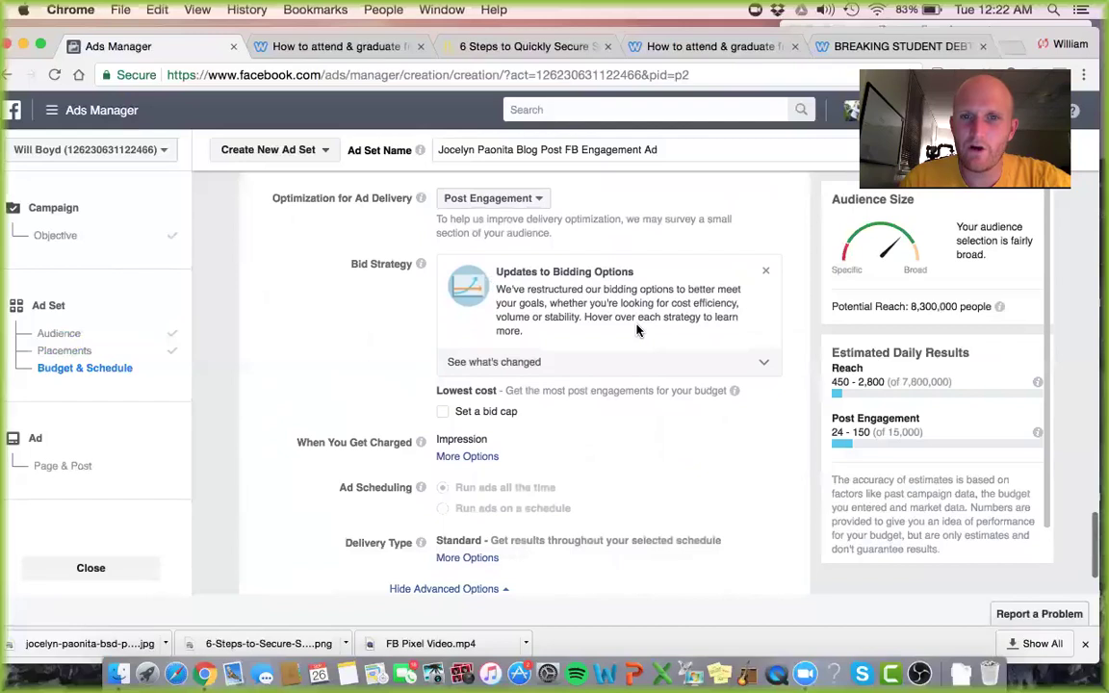
pyautogui.scroll(-1, 636, 330)
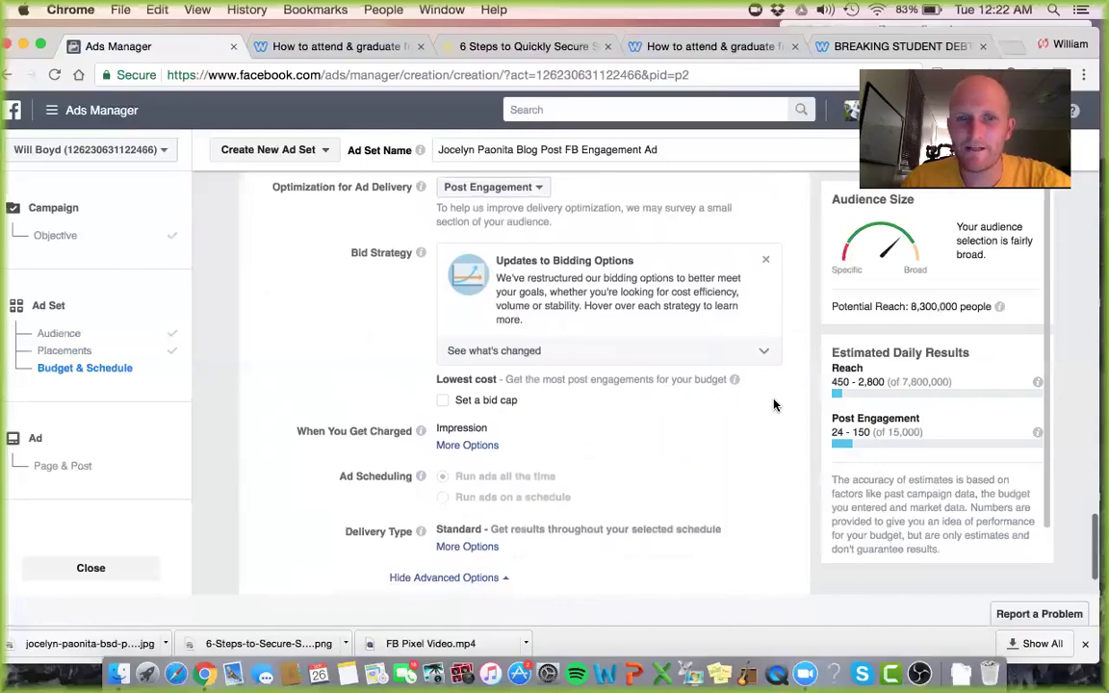
pyautogui.scroll(-3, 774, 404)
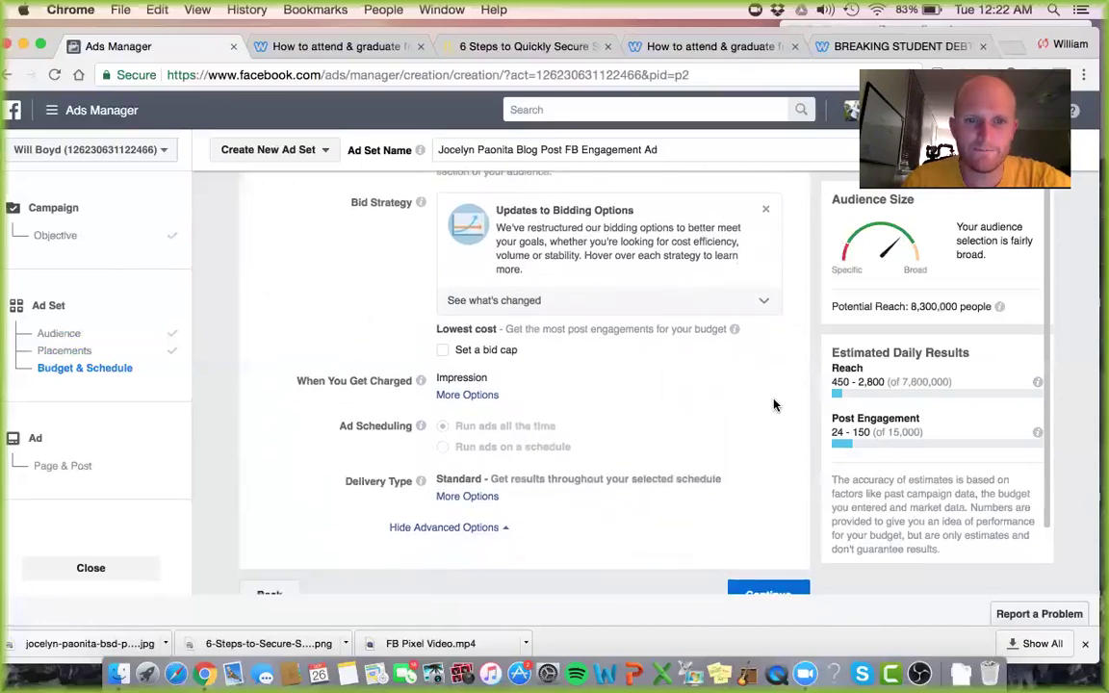
pyautogui.scroll(1, 774, 404)
pyautogui.scroll(5, 774, 404)
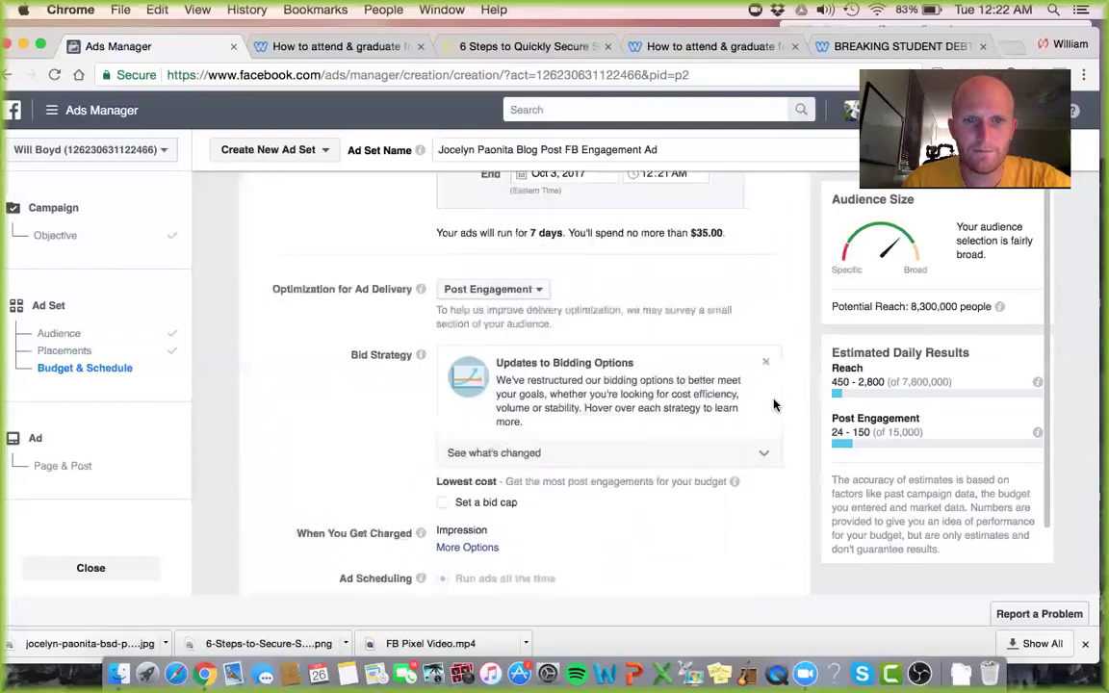
pyautogui.scroll(-3, 774, 404)
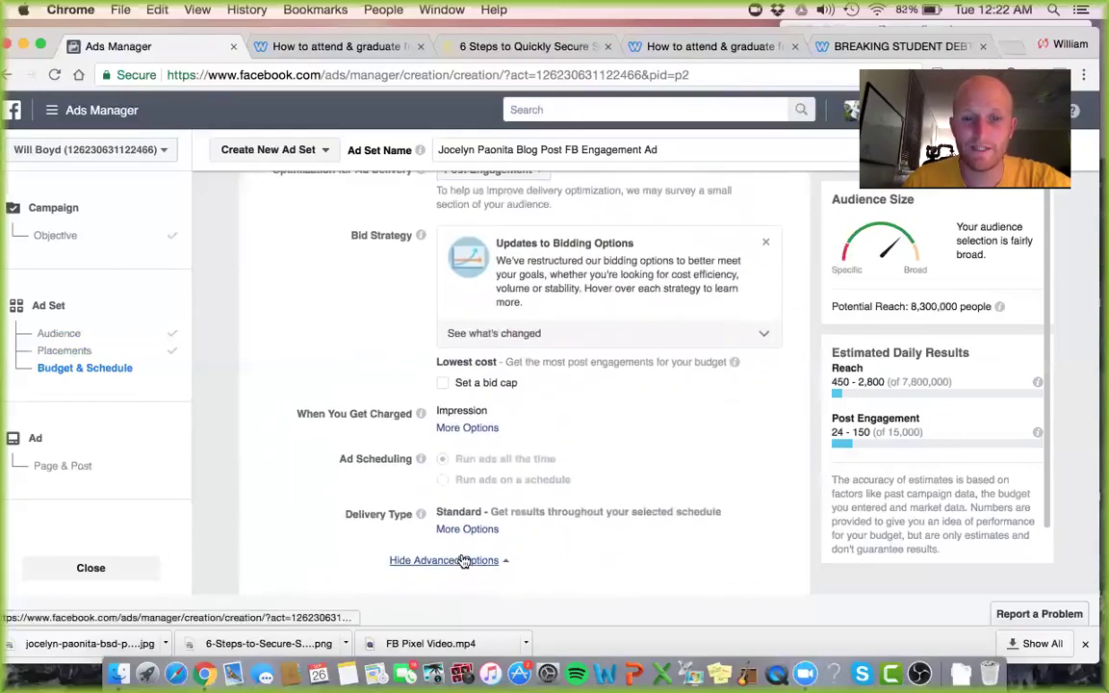
pyautogui.click(463, 562)
# Step: Continue from the ad set to the ad level and choose Create New Ad instead of using an existing post
pyautogui.scroll(-2, 701, 488)
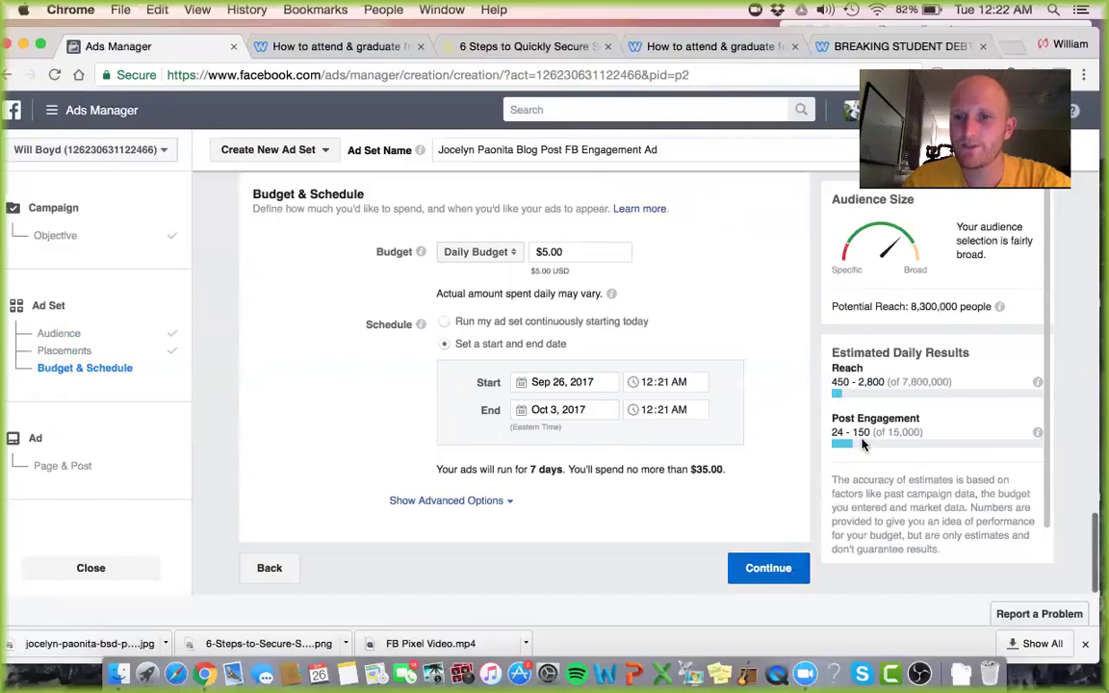
pyautogui.click(768, 567)
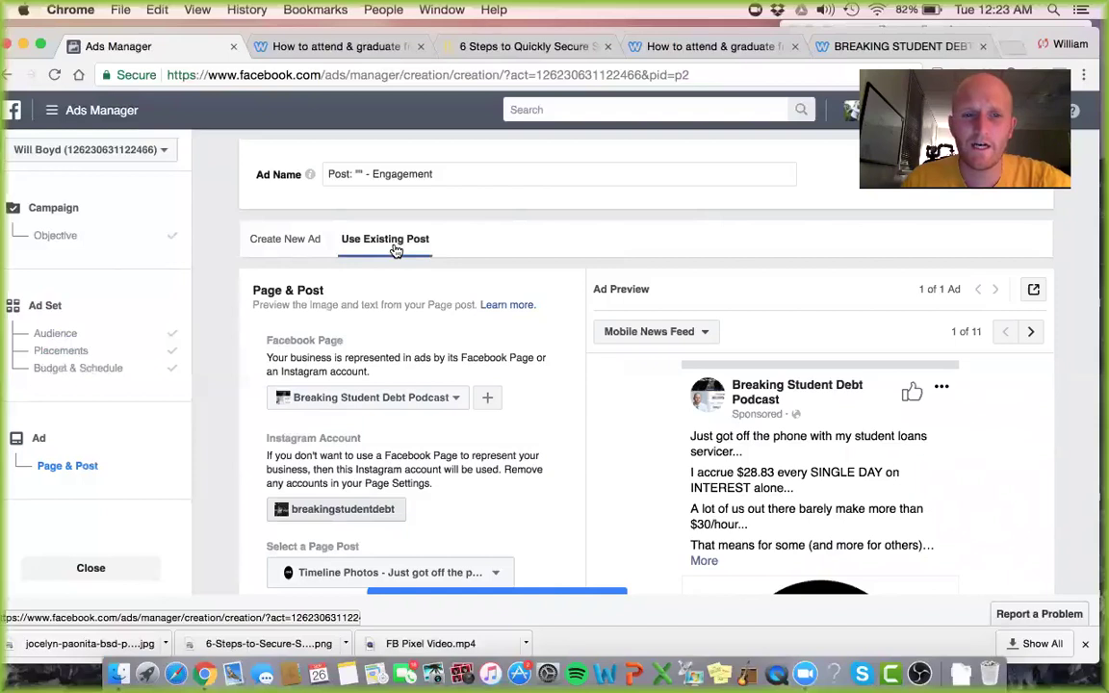
pyautogui.click(302, 247)
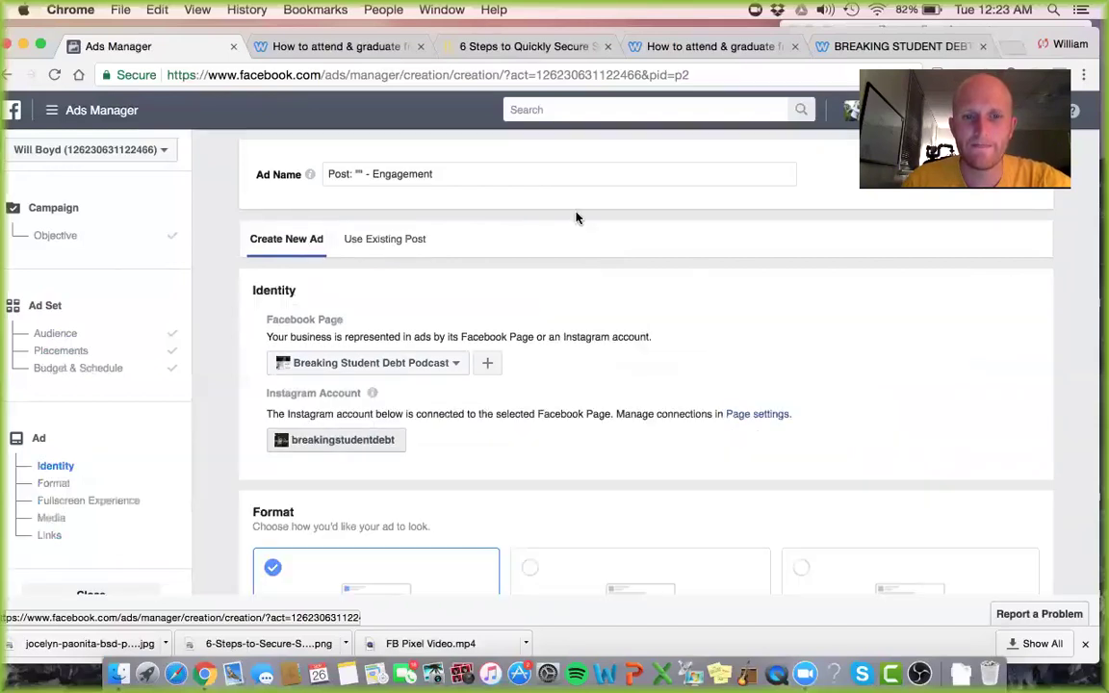
# Step: Examine the new ad's Identity, Format and Fullscreen Experience sections down to the image upload area
pyautogui.scroll(-3, 575, 218)
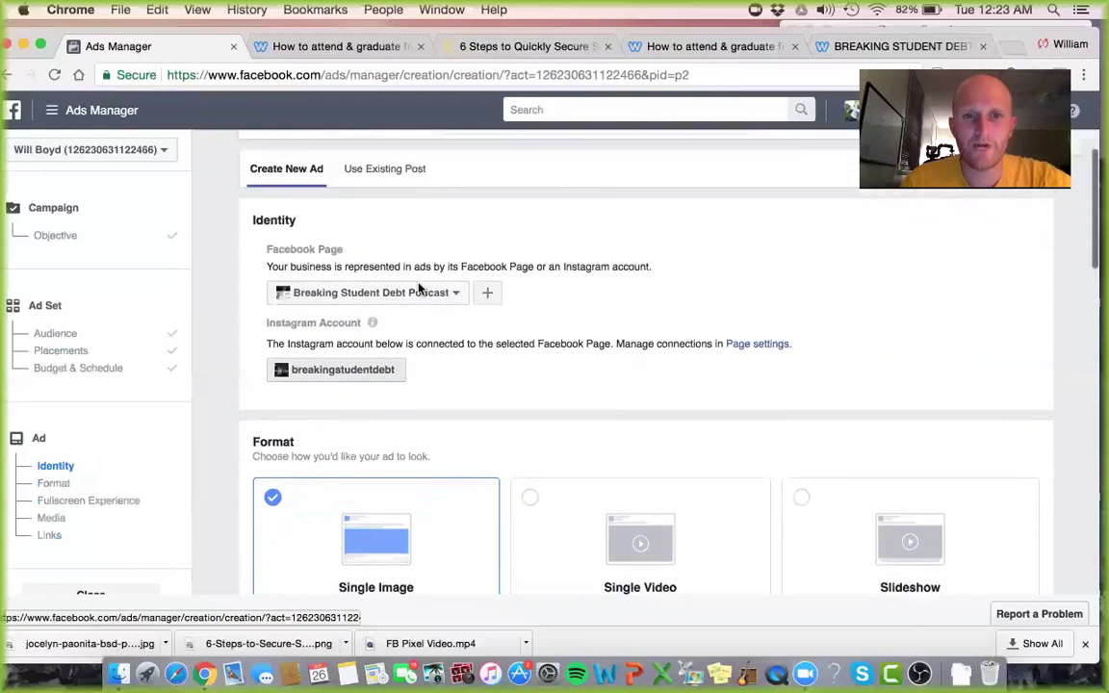
pyautogui.scroll(1, 414, 289)
pyautogui.scroll(-2, 621, 247)
pyautogui.scroll(-1, 374, 373)
pyautogui.scroll(-5, 626, 291)
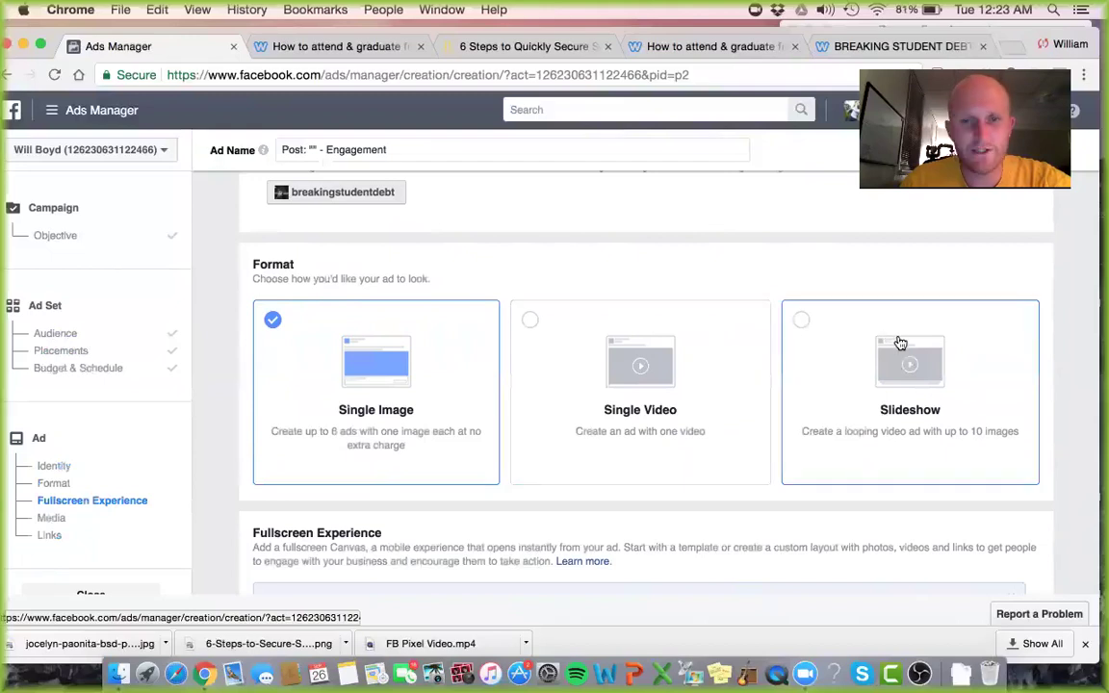
pyautogui.scroll(-1, 770, 226)
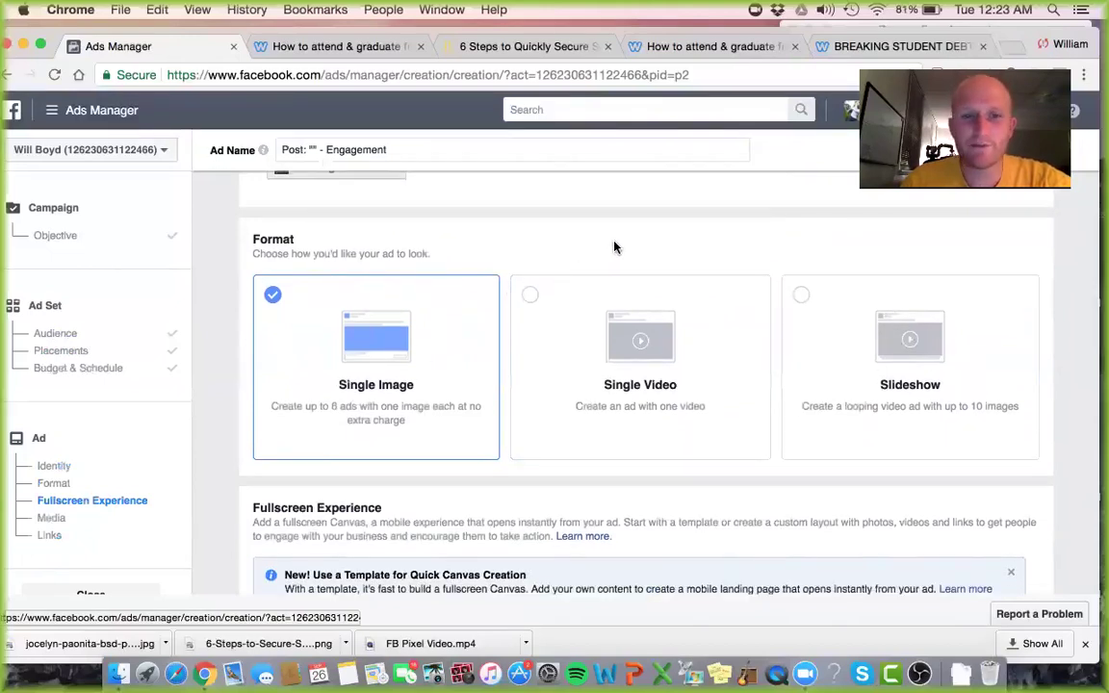
pyautogui.scroll(-1, 614, 248)
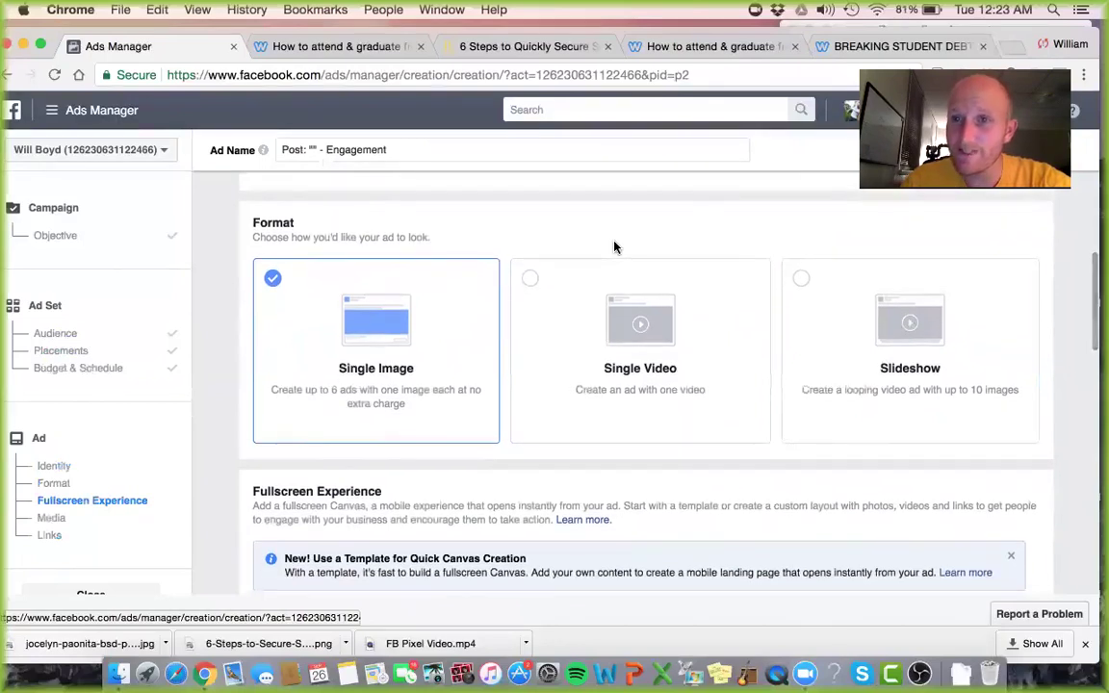
pyautogui.scroll(-5, 614, 248)
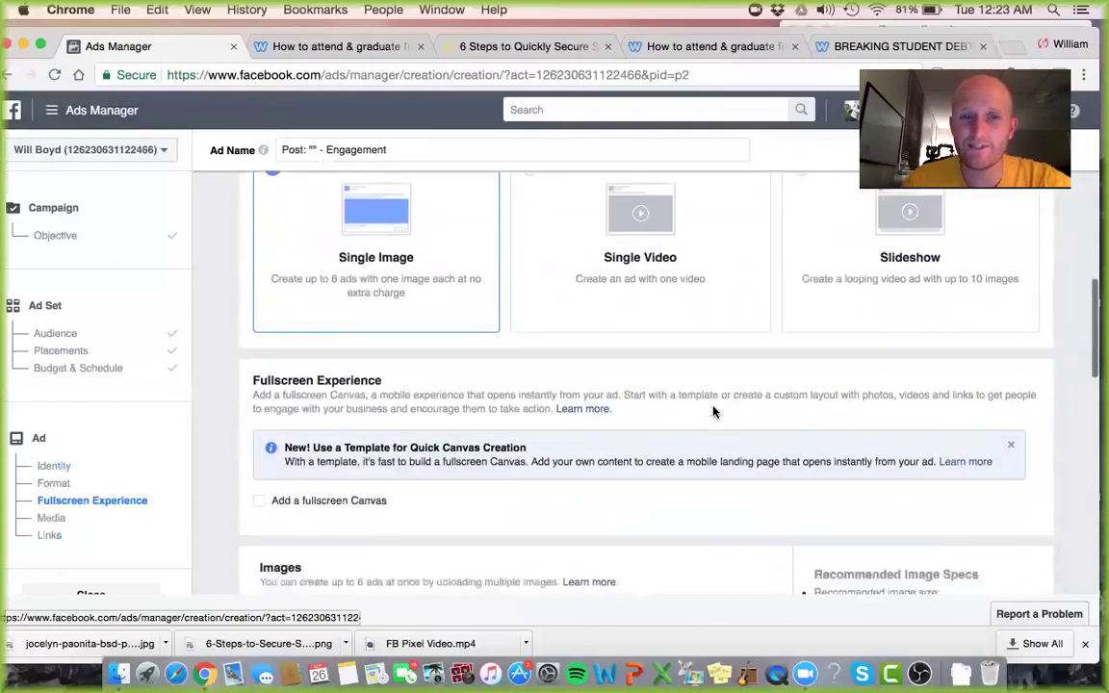
pyautogui.scroll(-1, 713, 411)
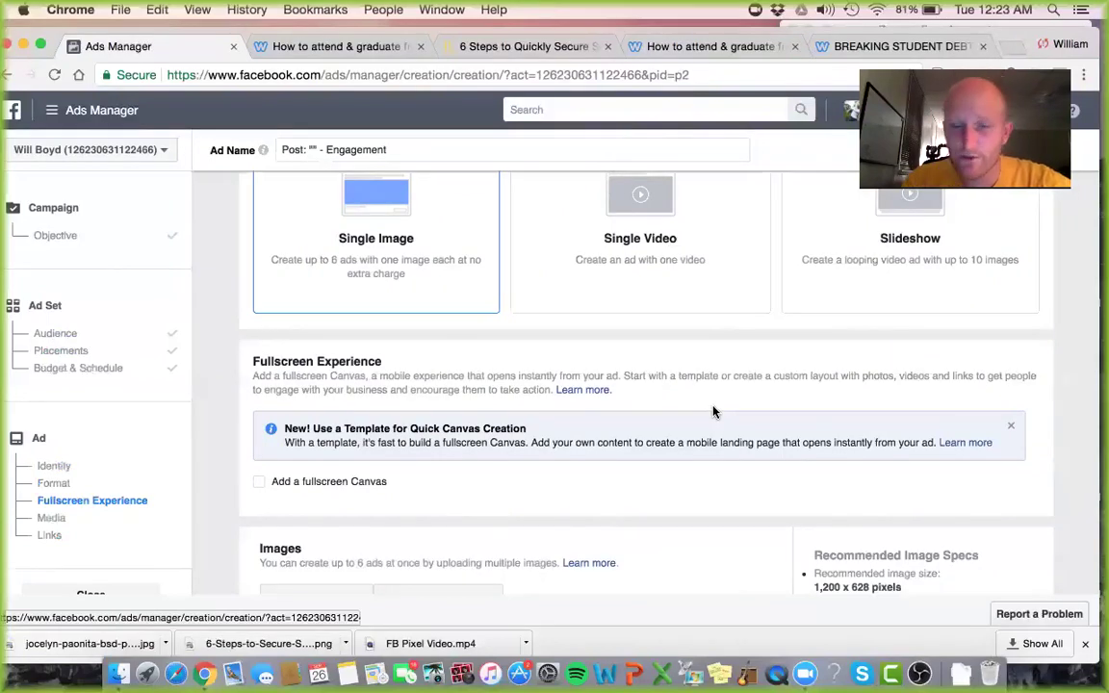
pyautogui.scroll(-5, 713, 411)
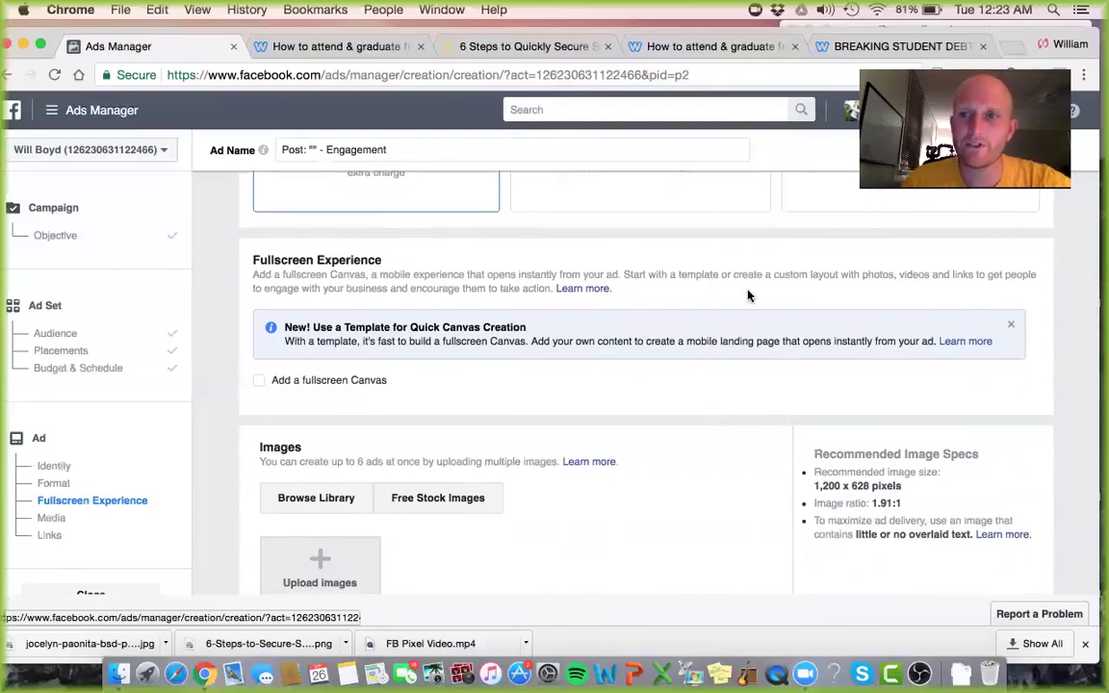
# Step: Upload the podcast guest graphic JPG from the Desktop's MISC folder as the ad image
pyautogui.scroll(-7, 749, 295)
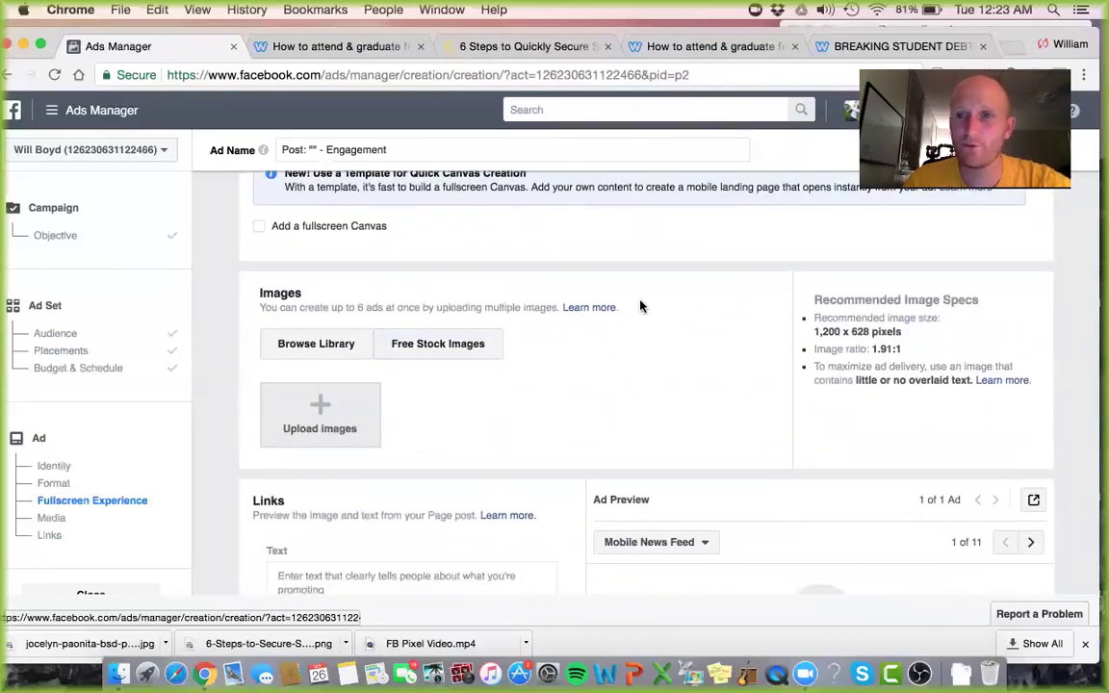
pyautogui.scroll(-3, 640, 306)
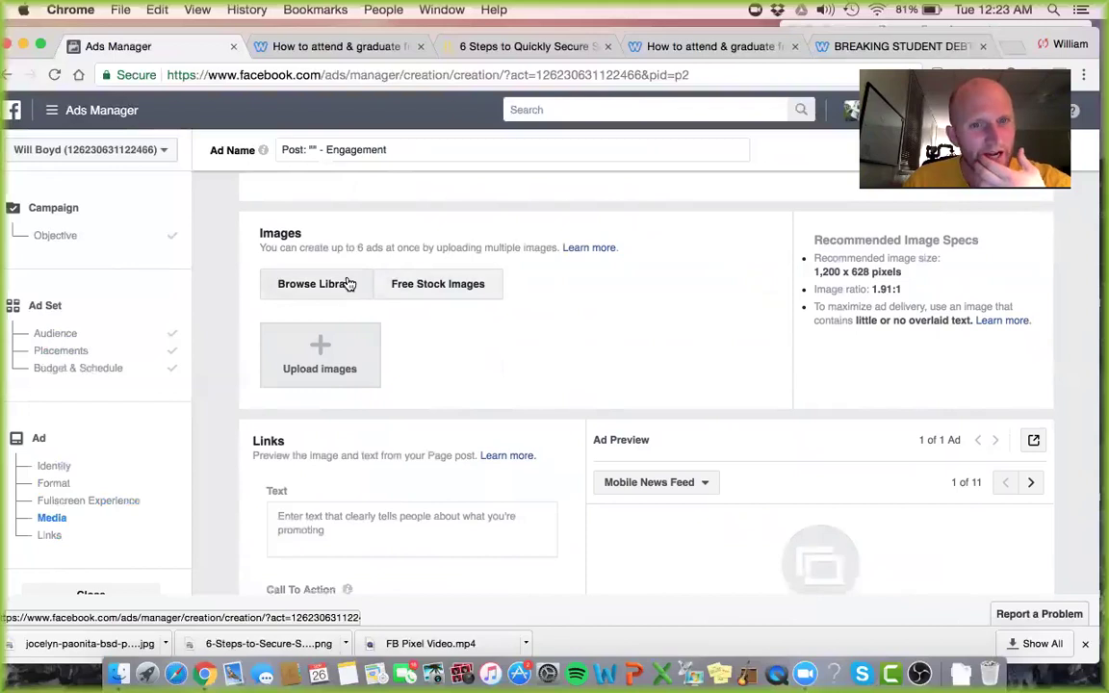
pyautogui.click(329, 338)
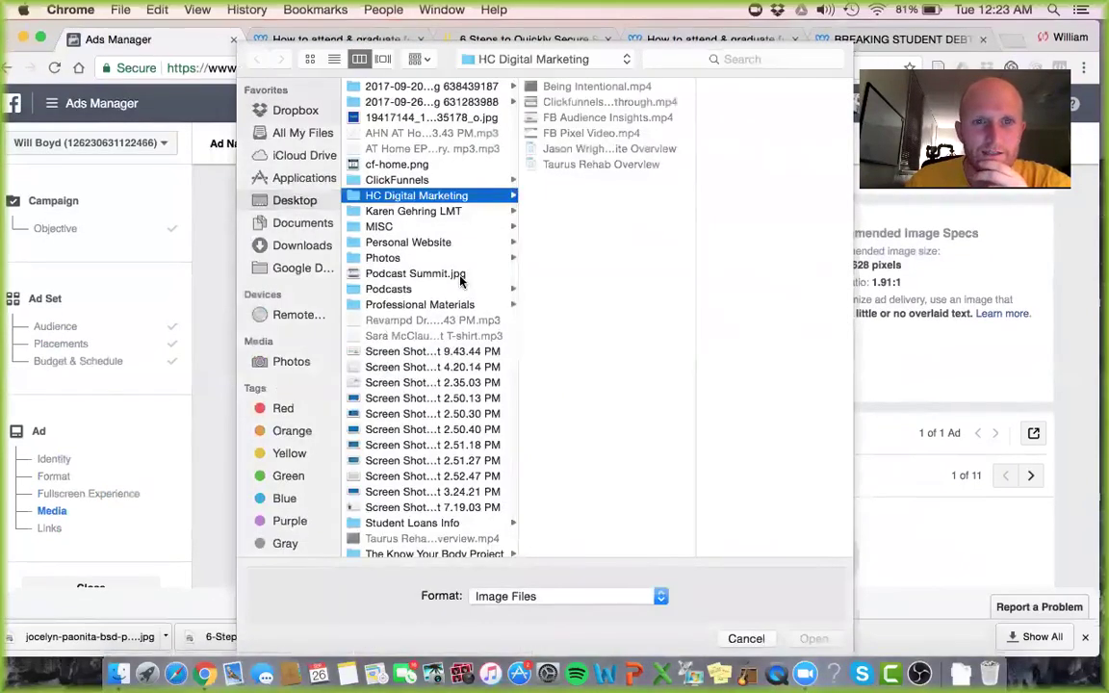
pyautogui.click(396, 226)
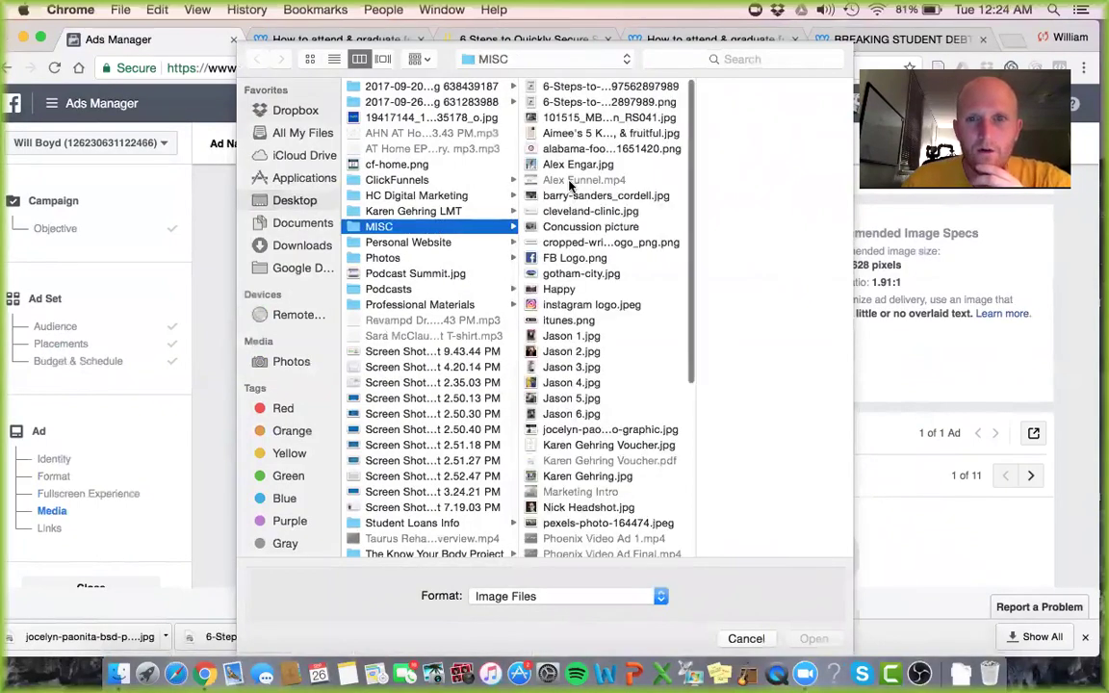
pyautogui.scroll(-5, 569, 184)
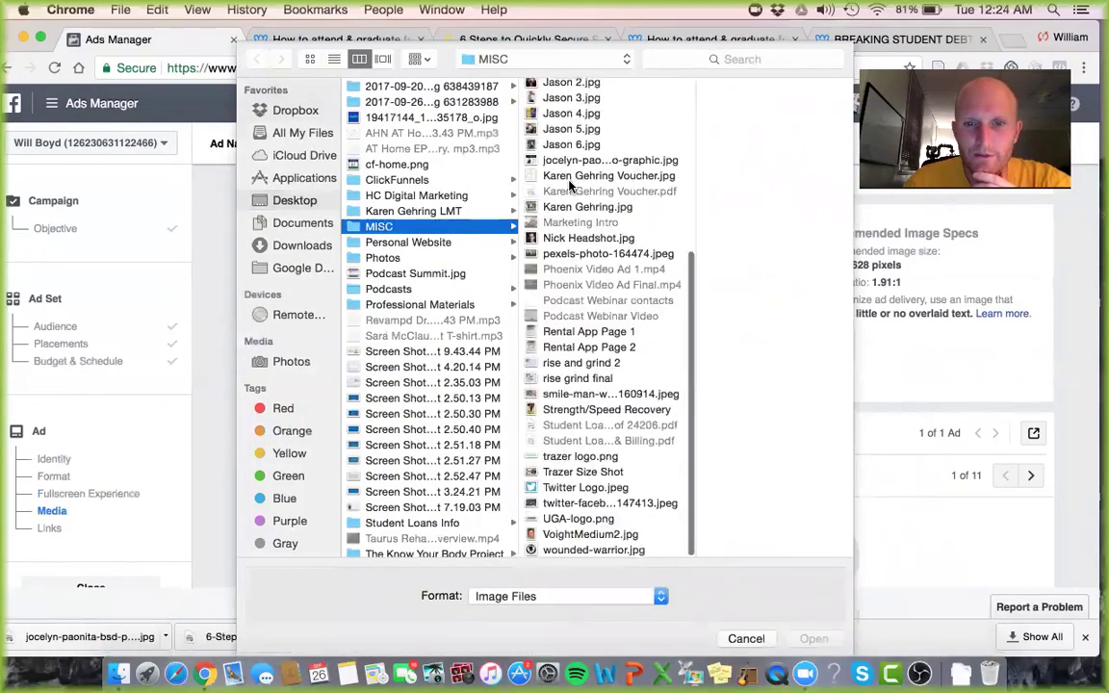
pyautogui.scroll(2, 568, 184)
pyautogui.scroll(1, 568, 184)
pyautogui.click(587, 243)
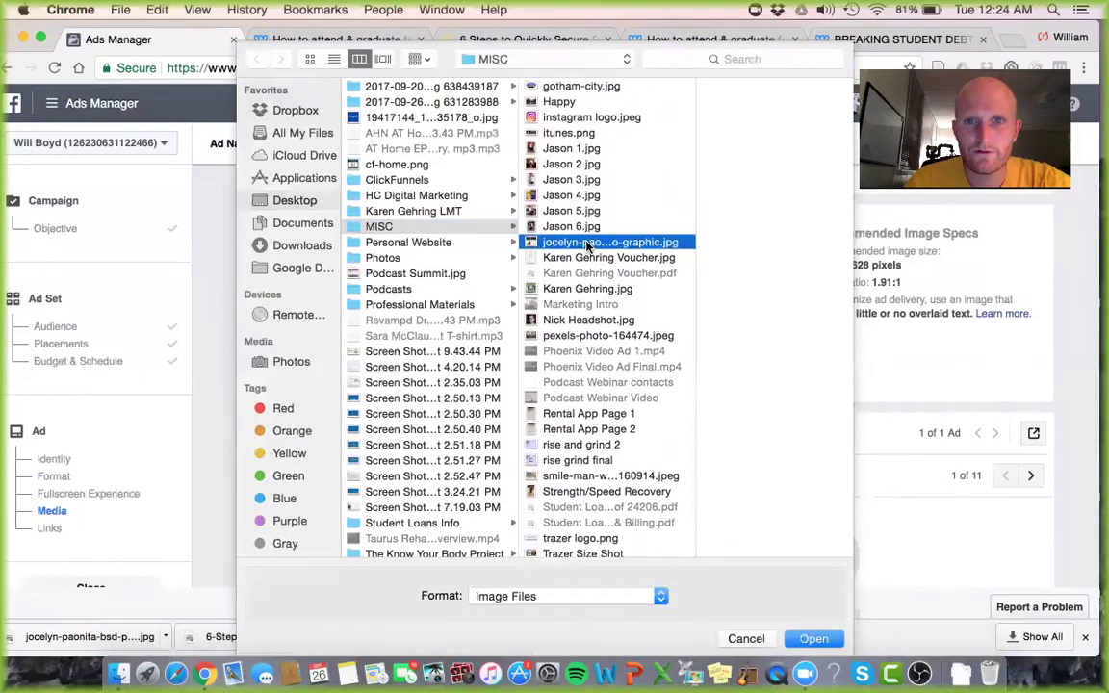
pyautogui.doubleClick(587, 244)
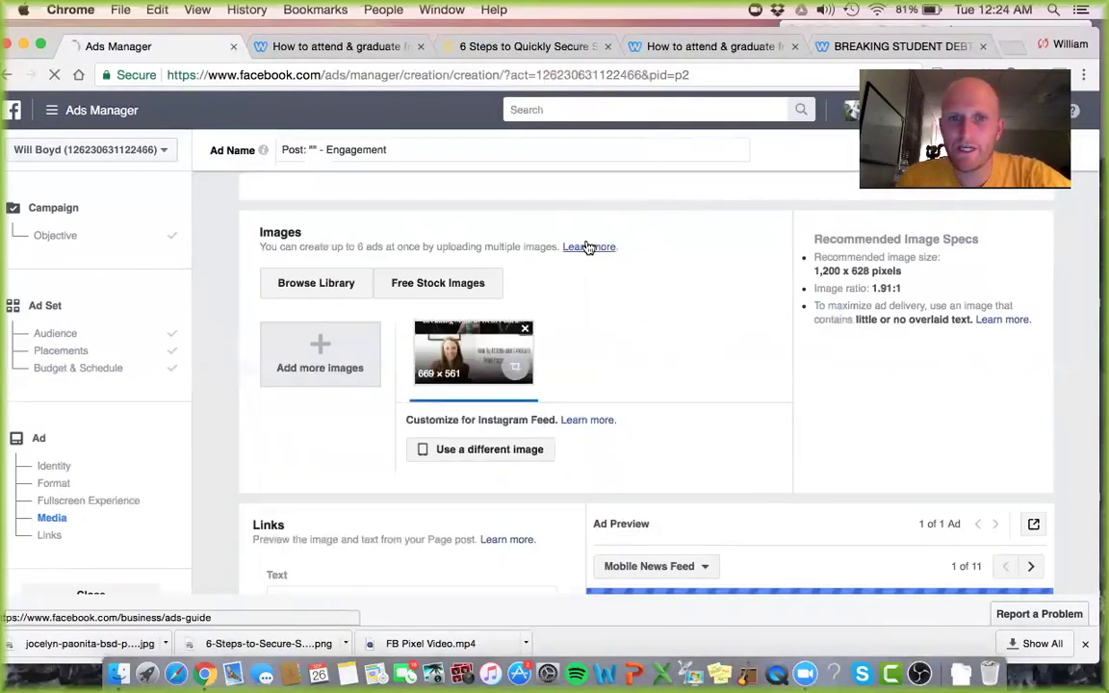
# Step: Examine the Links section, the Mobile News Feed ad preview and the warning on the uploaded image
pyautogui.scroll(-1, 588, 247)
pyautogui.scroll(-3, 586, 247)
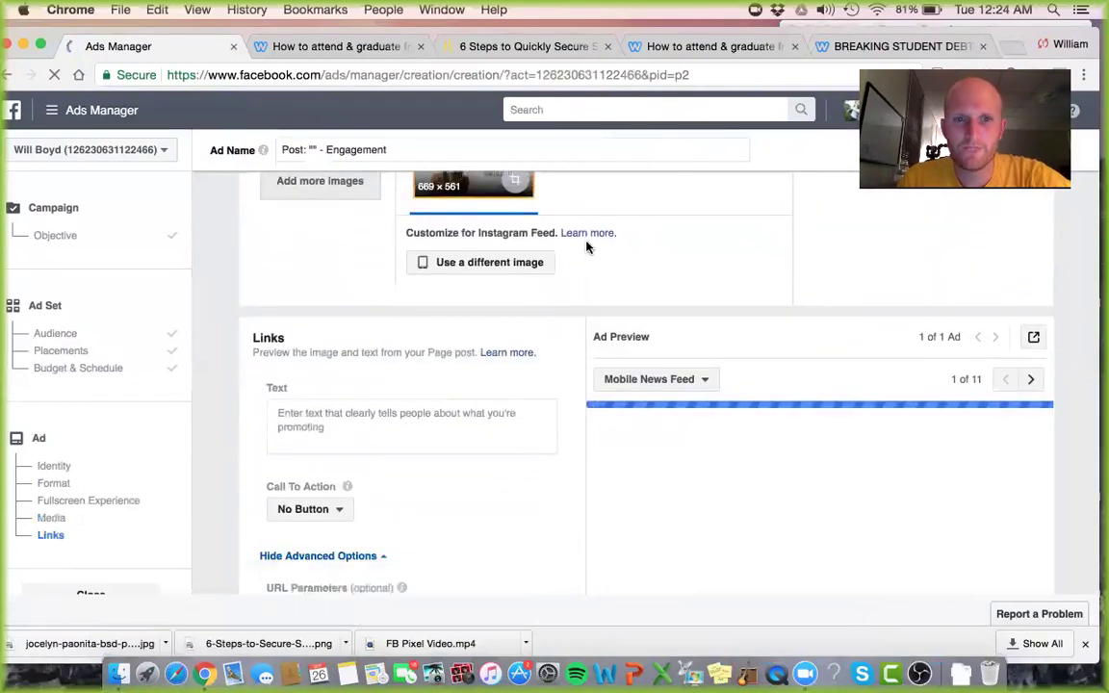
pyautogui.scroll(2, 586, 247)
pyautogui.scroll(-4, 586, 247)
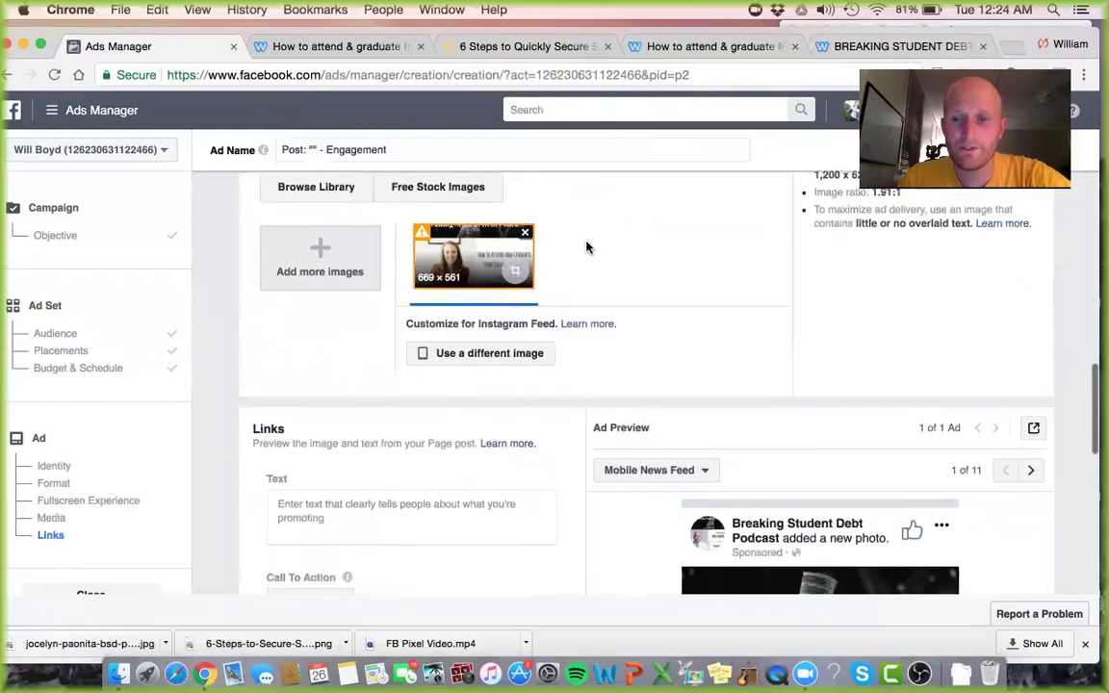
pyautogui.scroll(-3, 586, 248)
pyautogui.scroll(7, 586, 248)
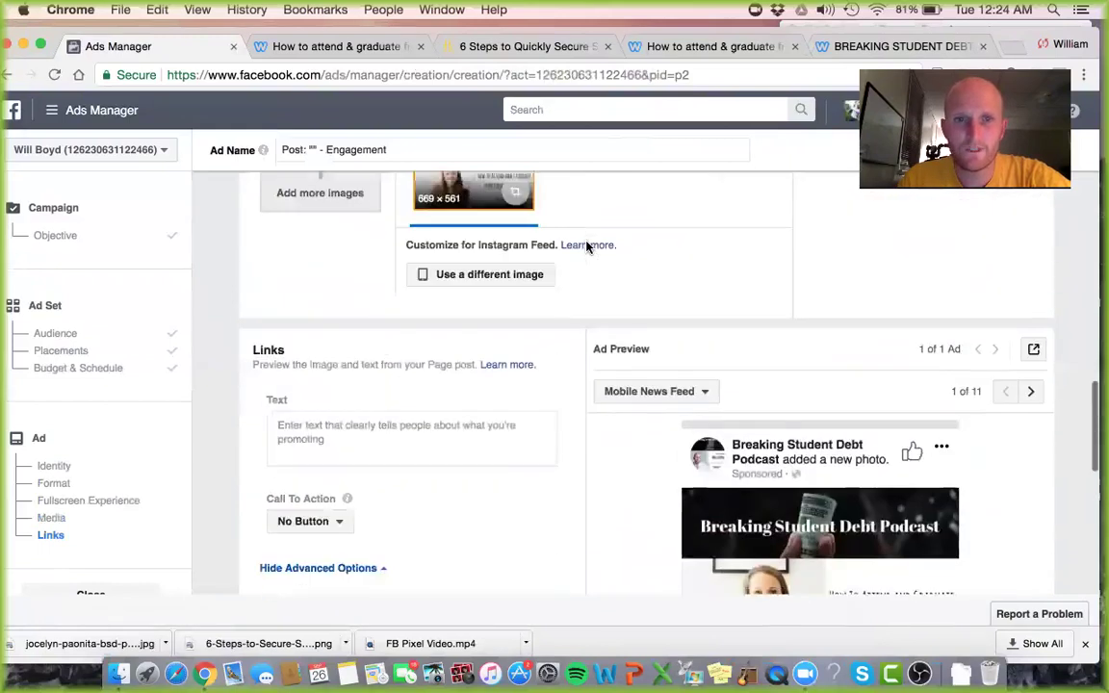
pyautogui.moveTo(420, 276)
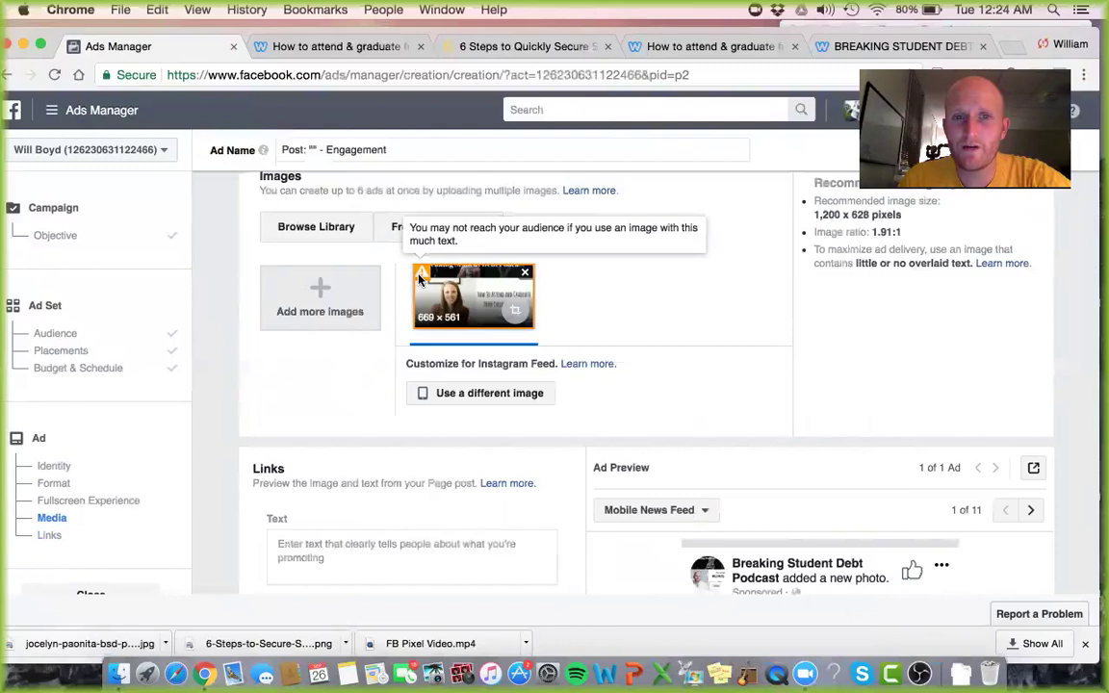
# Step: Remove the guest graphic from the ad and upload the 6-Steps-to-…2897989.png image from the MISC folder instead
pyautogui.click(525, 275)
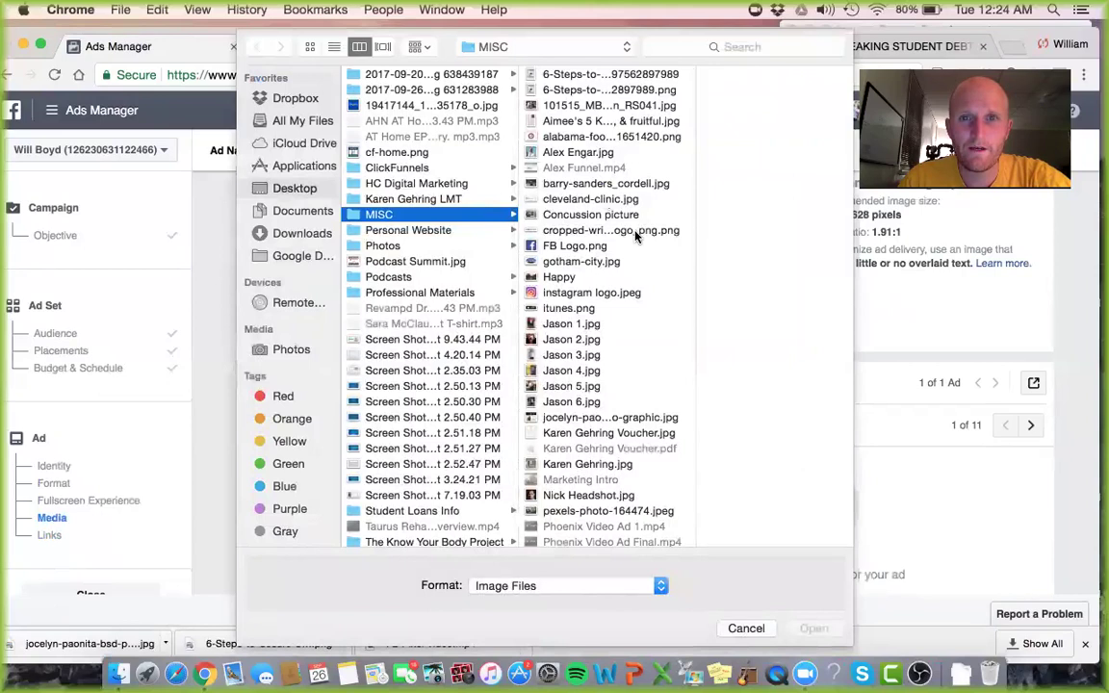
pyautogui.scroll(-1, 564, 112)
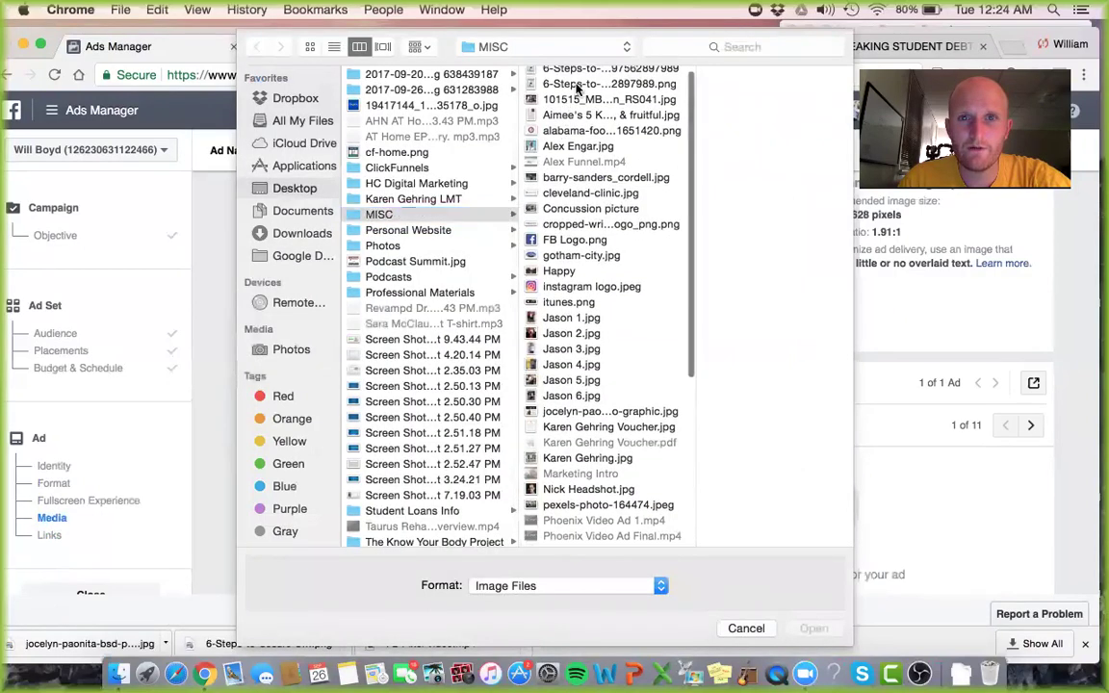
pyautogui.click(578, 89)
pyautogui.doubleClick(578, 88)
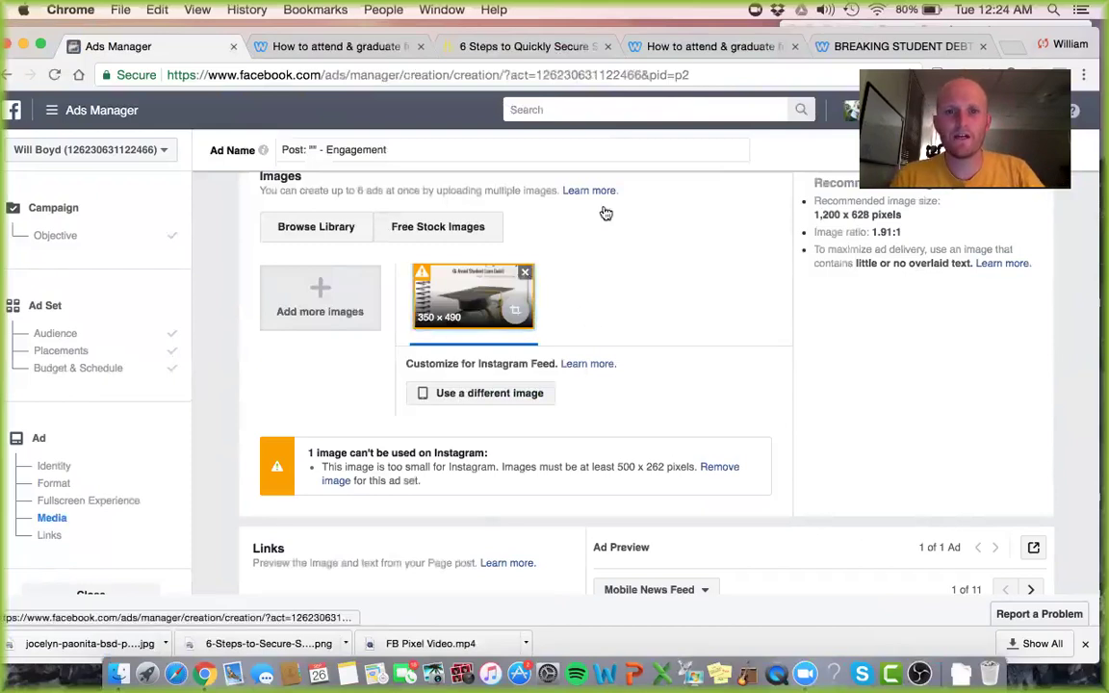
# Step: Open a new browser tab and search Google Images for the podcast guest's name
pyautogui.moveTo(1007, 36); pyautogui.dragTo(863, 199)
pyautogui.press('super+t')
pyautogui.write('jocelyn pao')
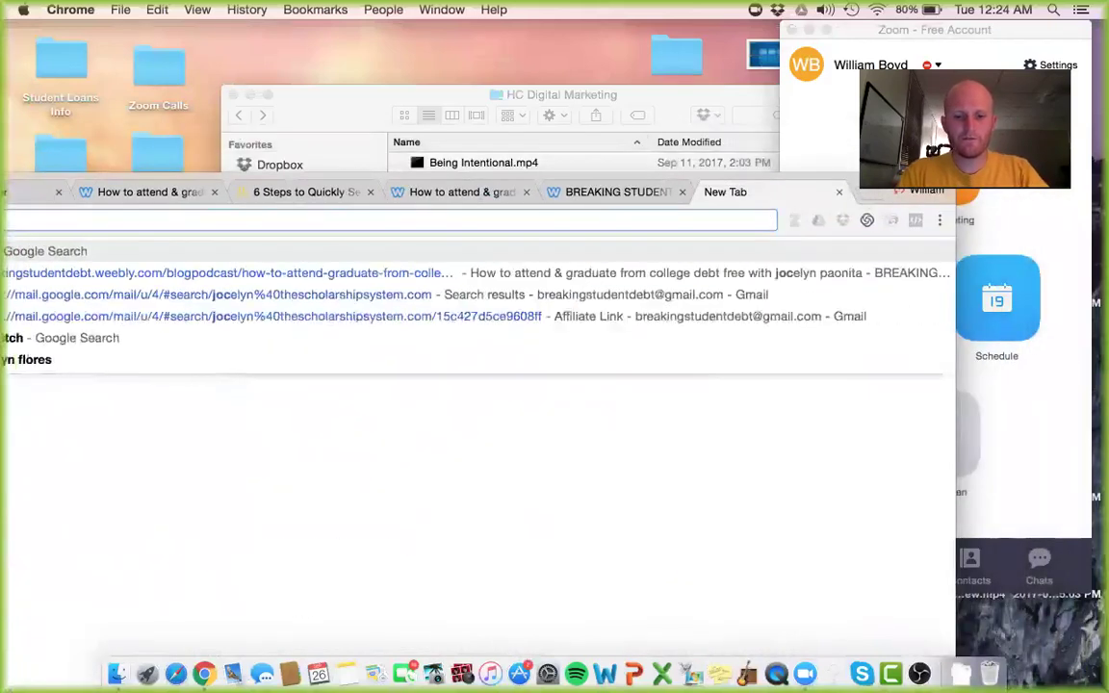
pyautogui.write('nita')
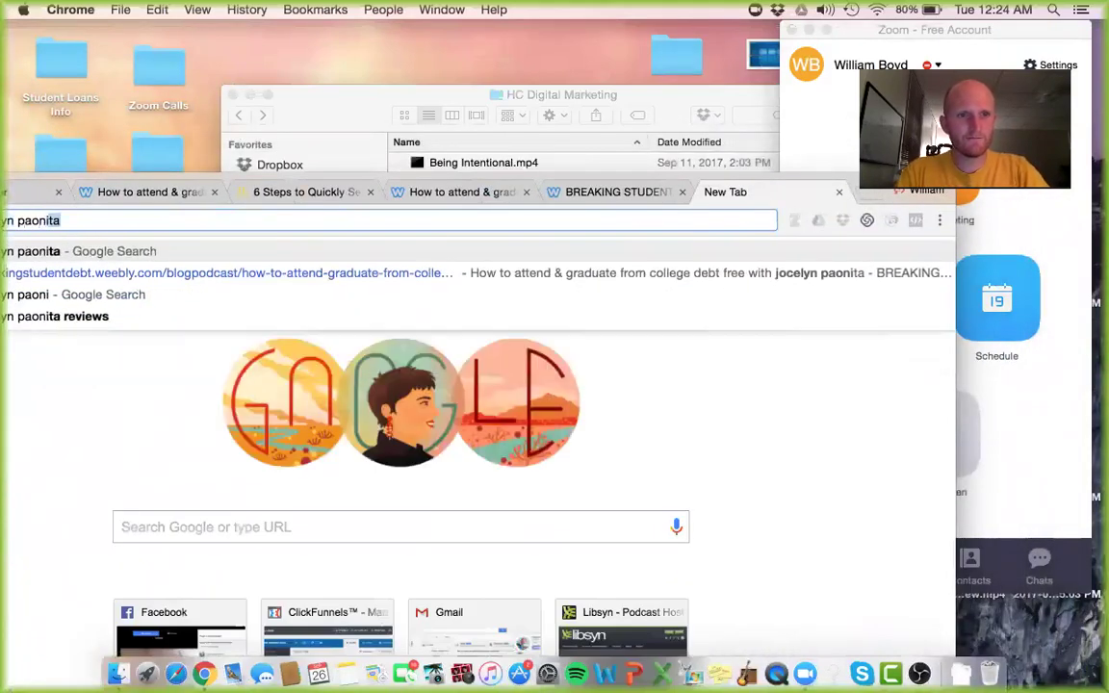
pyautogui.press('Return')
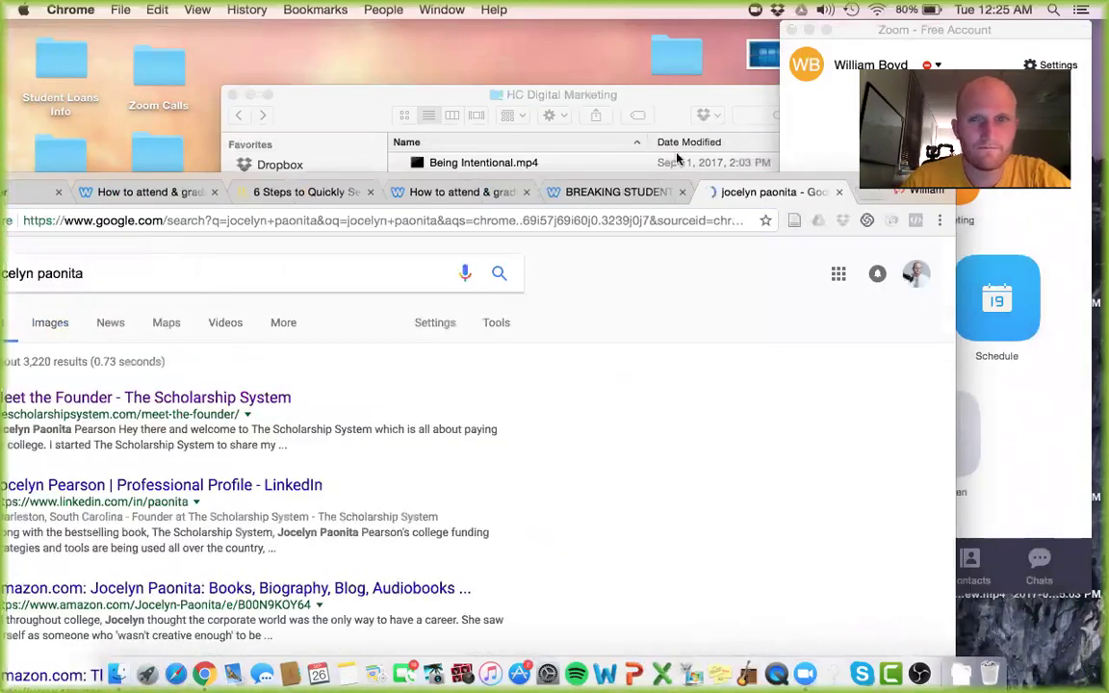
pyautogui.click(48, 332)
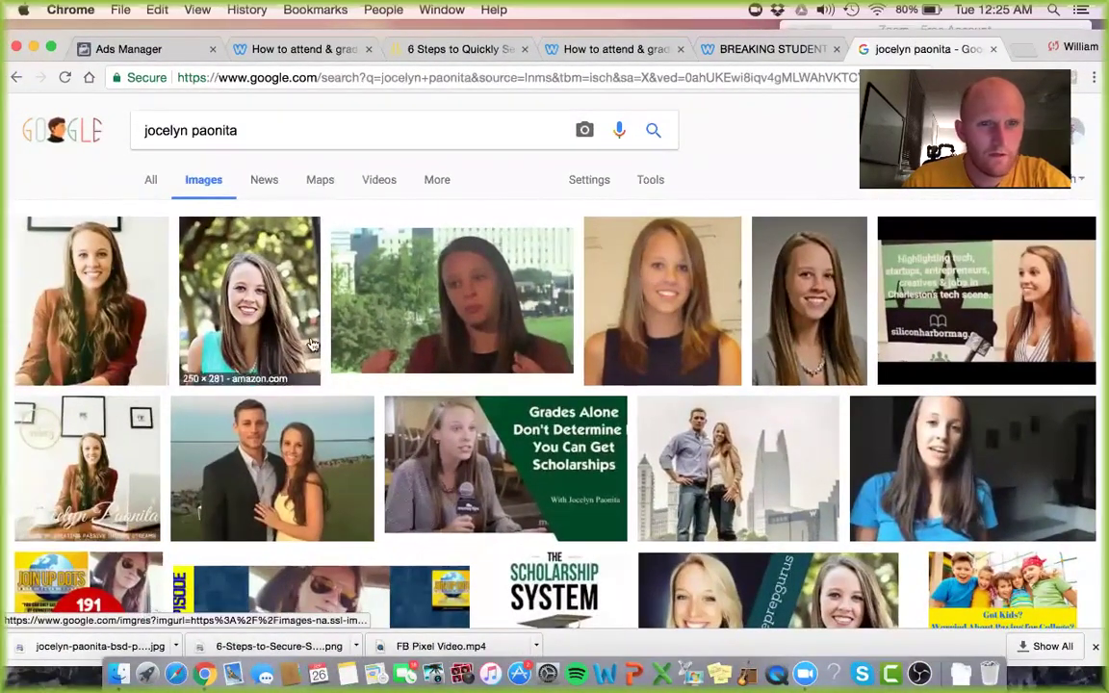
# Step: Find The Scholarship System logo among the image results and try to save it to the MISC folder
pyautogui.scroll(-2, 327, 351)
pyautogui.scroll(-5, 328, 351)
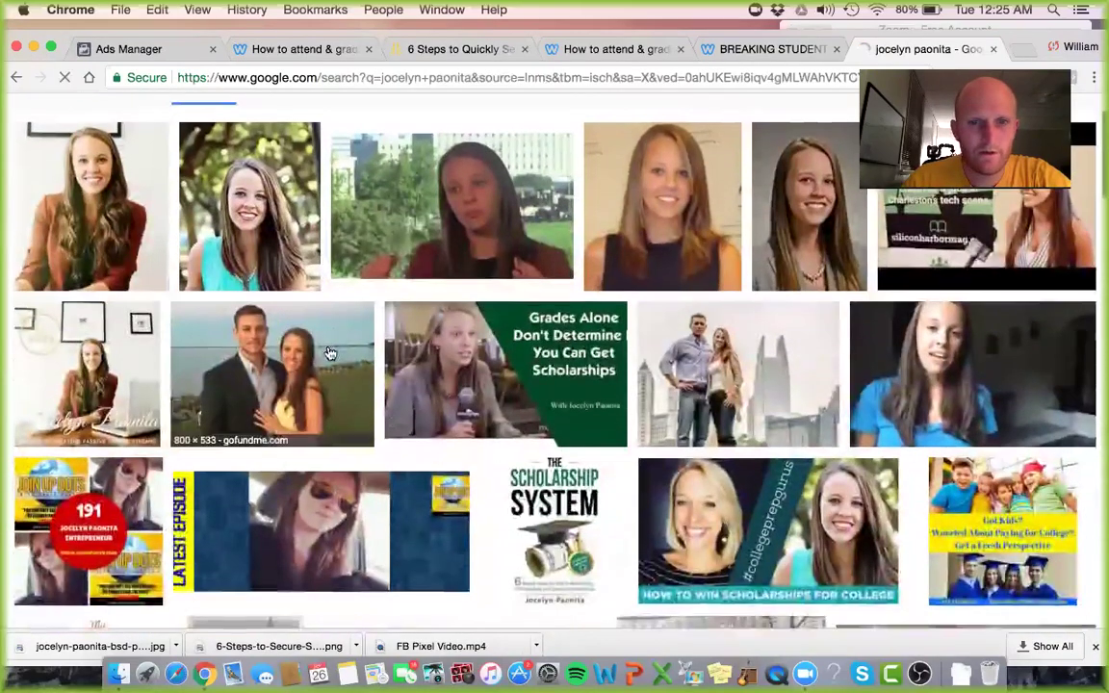
pyautogui.scroll(-2, 327, 351)
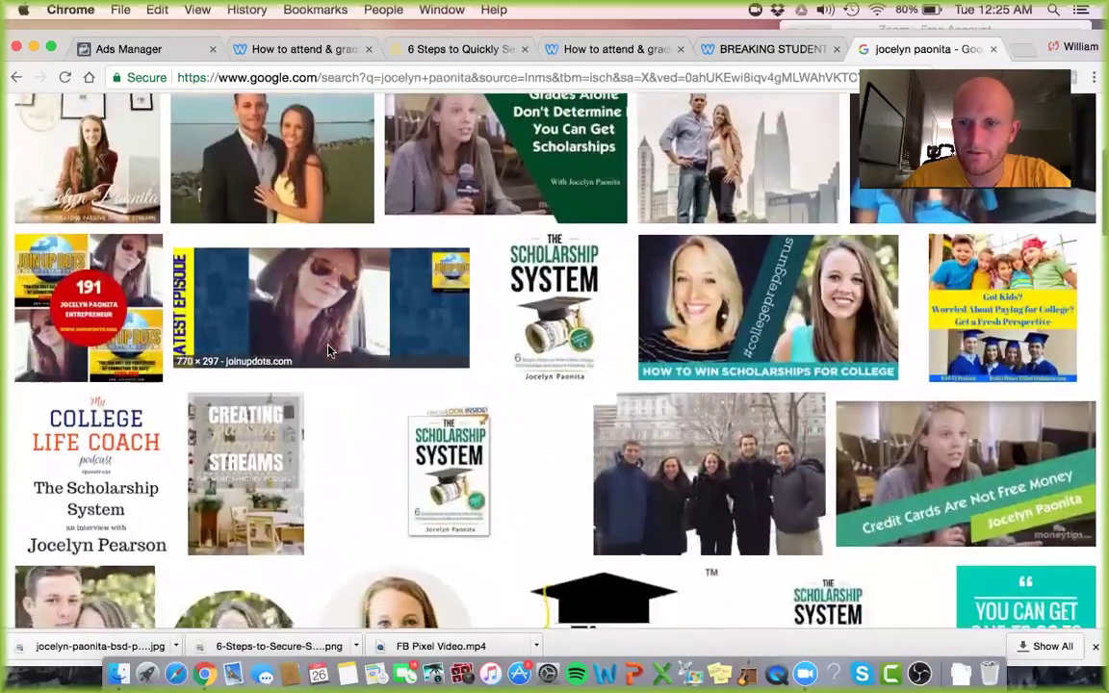
pyautogui.scroll(-3, 330, 355)
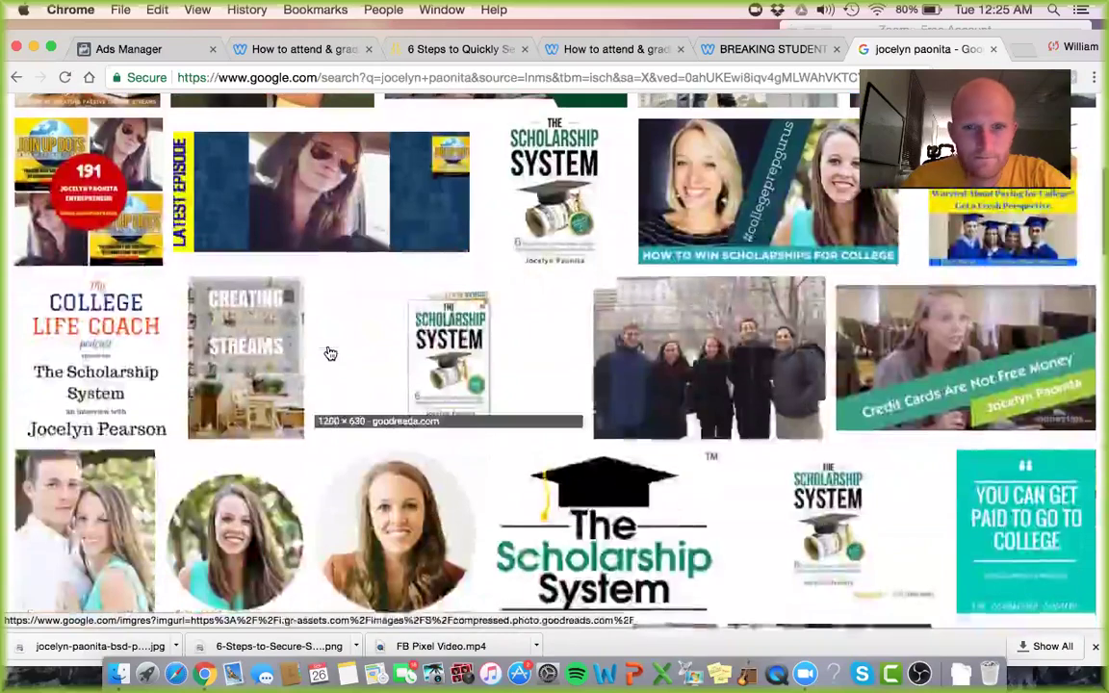
pyautogui.scroll(-3, 330, 355)
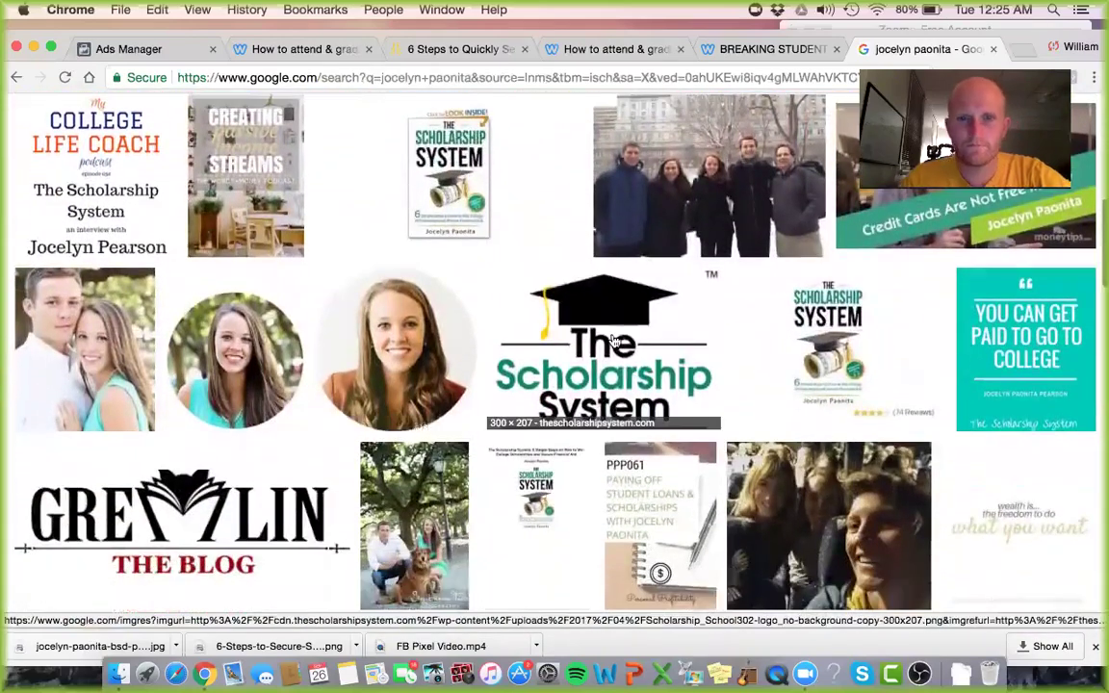
pyautogui.click(524, 370)
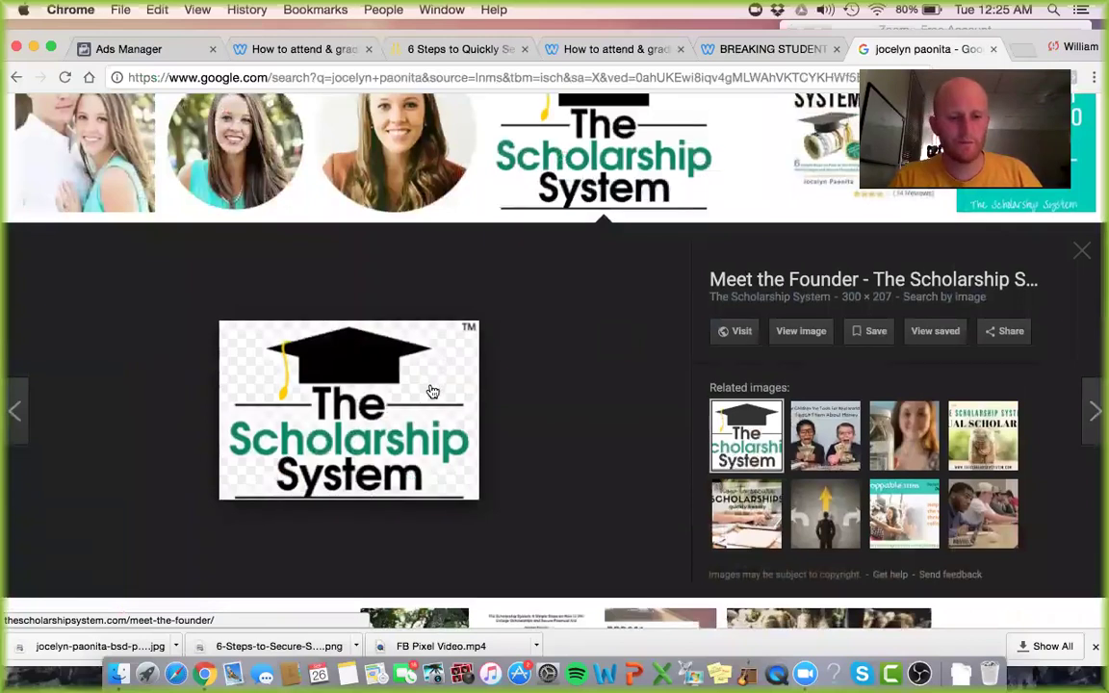
pyautogui.rightClick(431, 390)
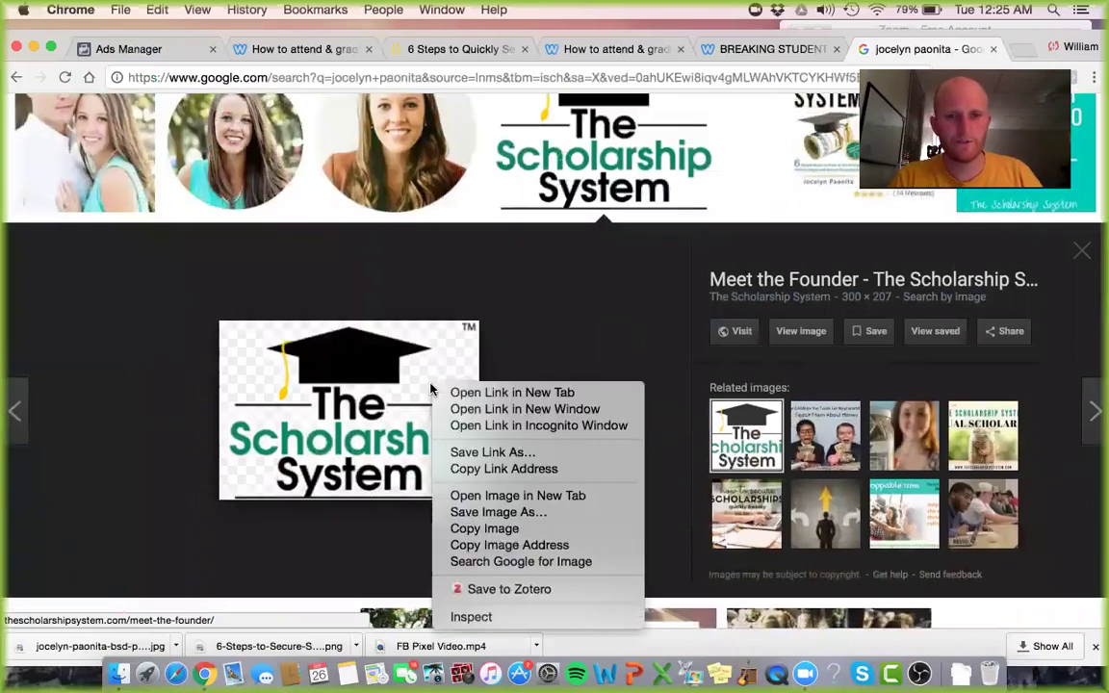
pyautogui.click(487, 524)
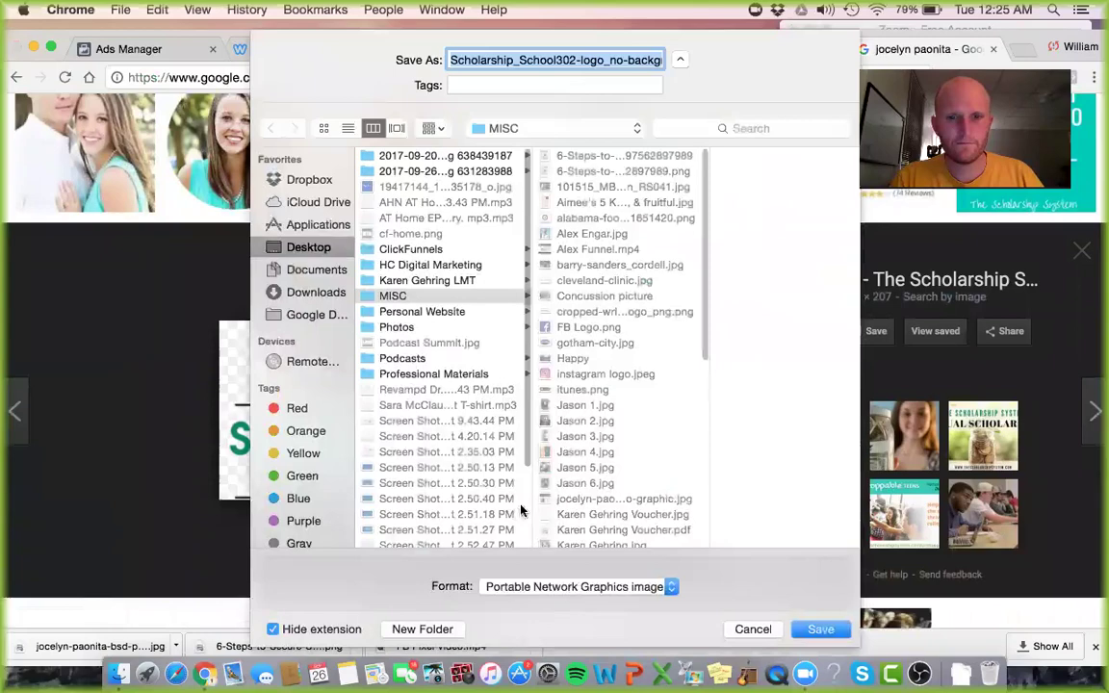
pyautogui.click(589, 589)
pyautogui.click(719, 581)
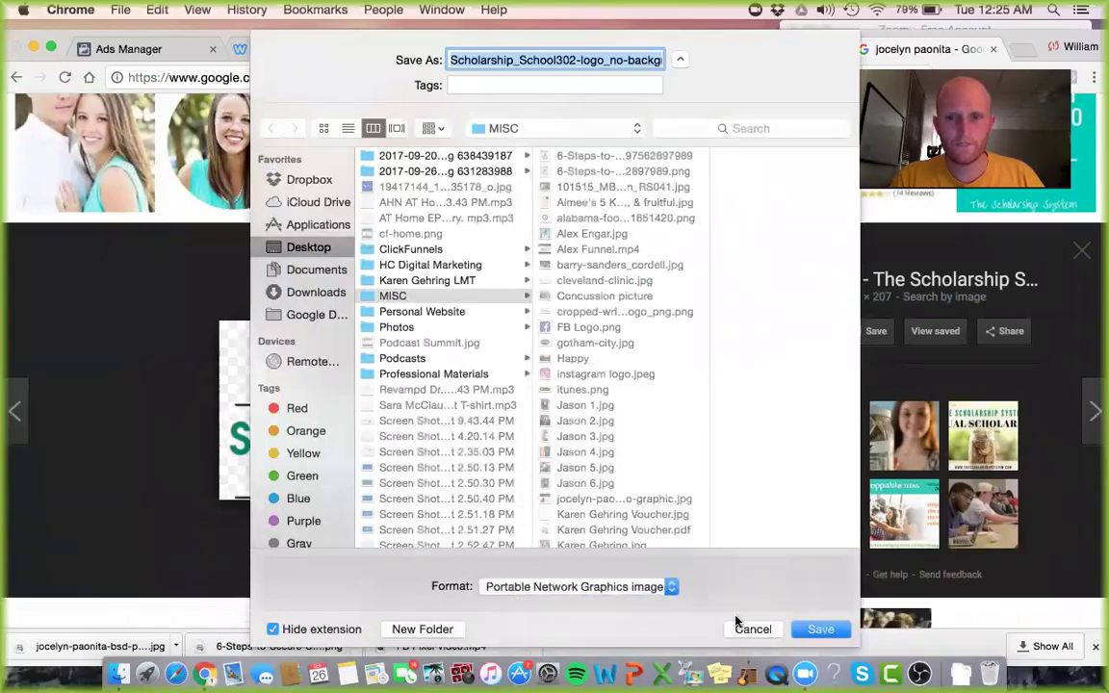
pyautogui.click(747, 629)
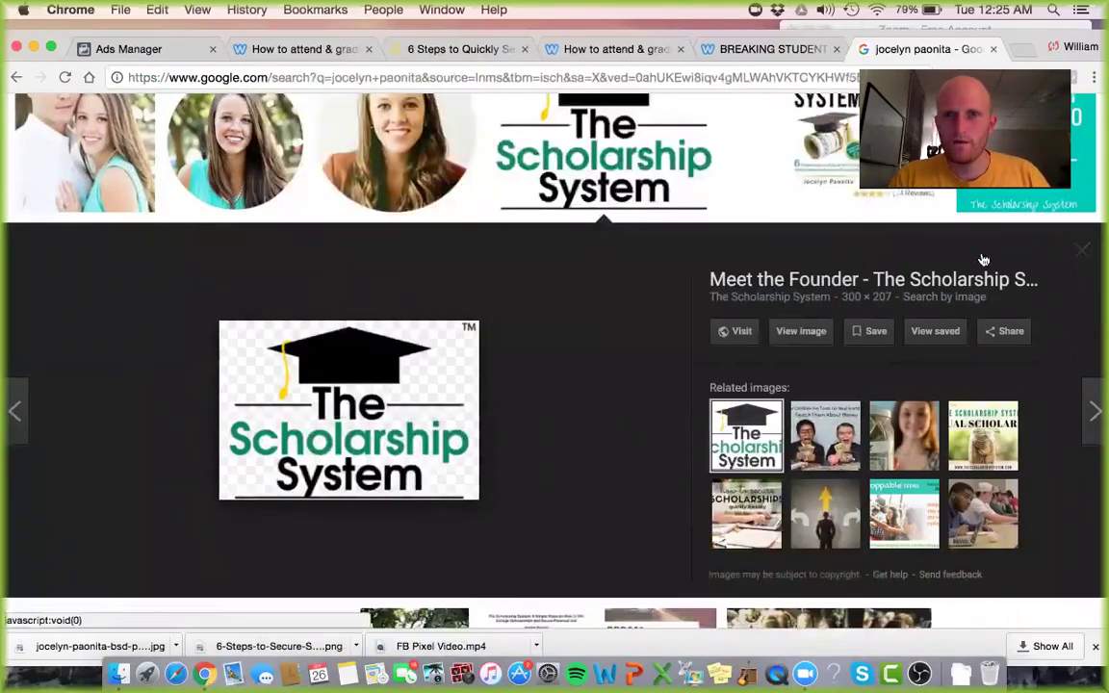
# Step: Return to the start of the image results and search Google Images for "the scholarship system"
pyautogui.click(692, 202)
pyautogui.scroll(5, 648, 231)
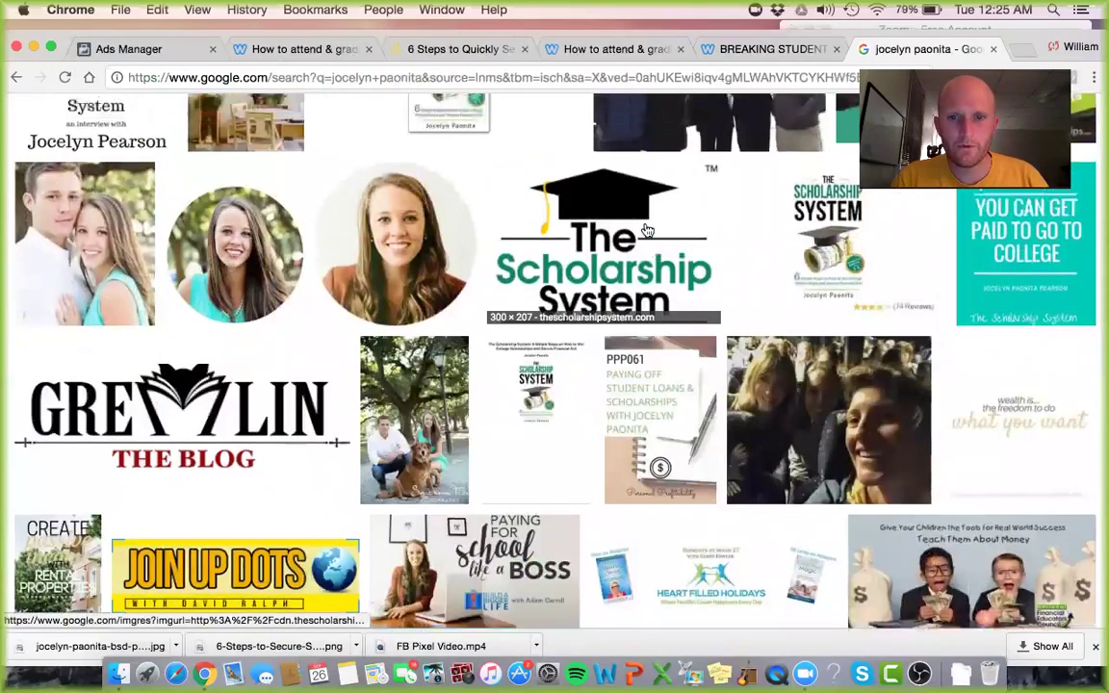
pyautogui.scroll(5, 571, 231)
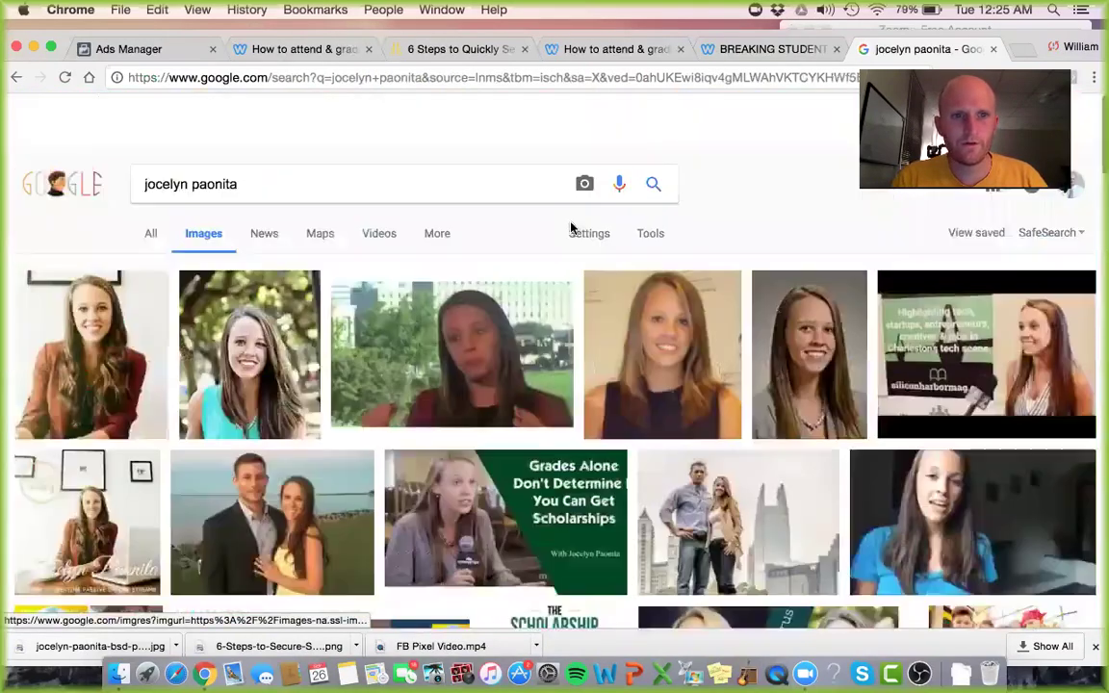
pyautogui.tripleClick(263, 124)
pyautogui.write('the')
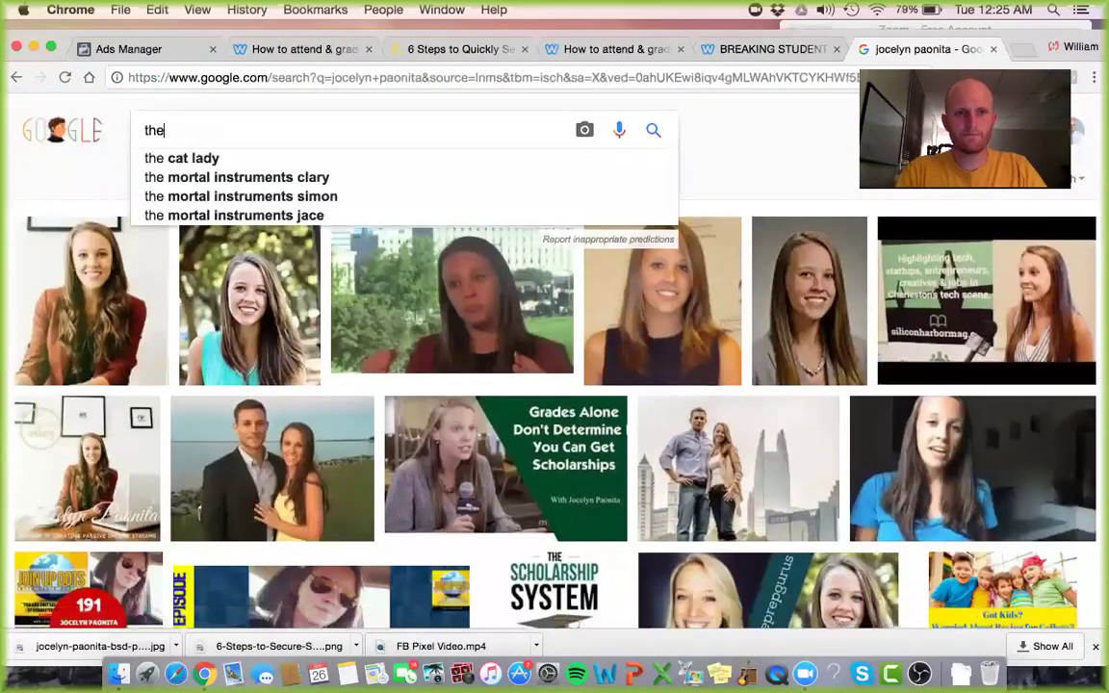
pyautogui.write(' scholarship system')
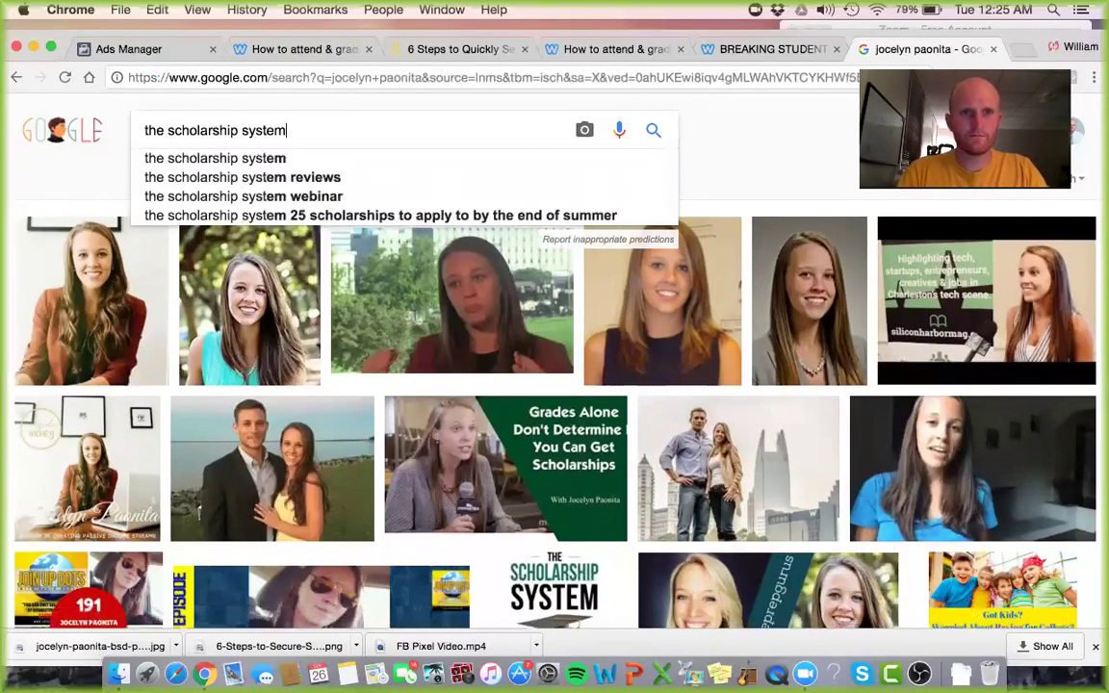
pyautogui.press('Return')
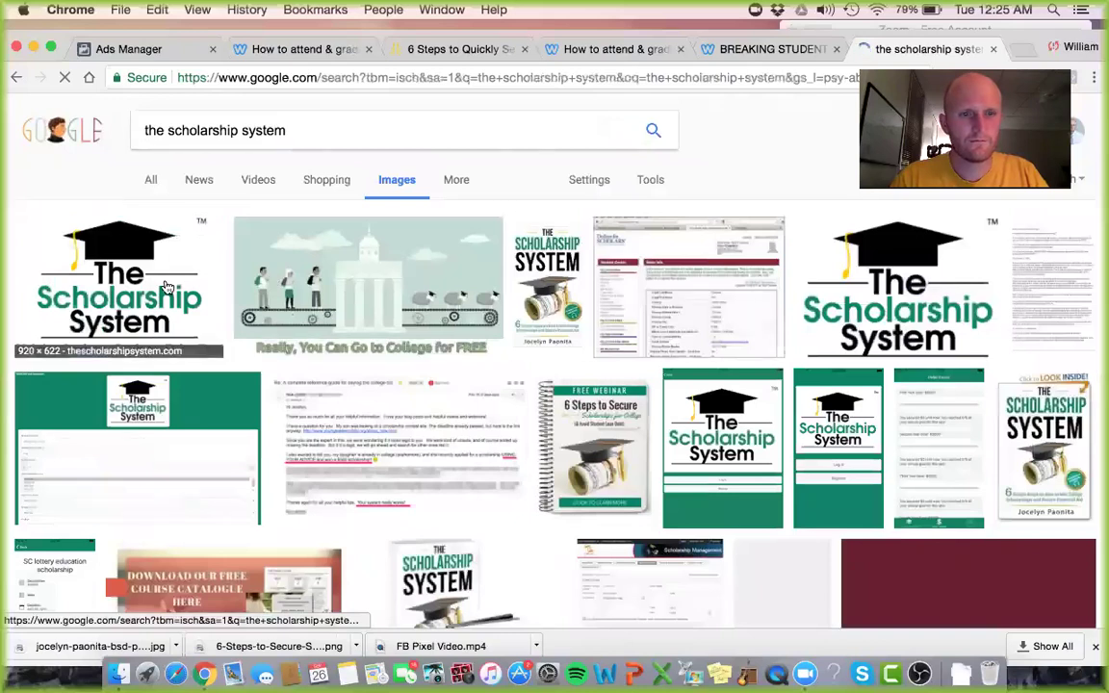
# Step: Compare The Scholarship System logos in the image results and open the square 630 × 630 version from iTunes
pyautogui.click(165, 287)
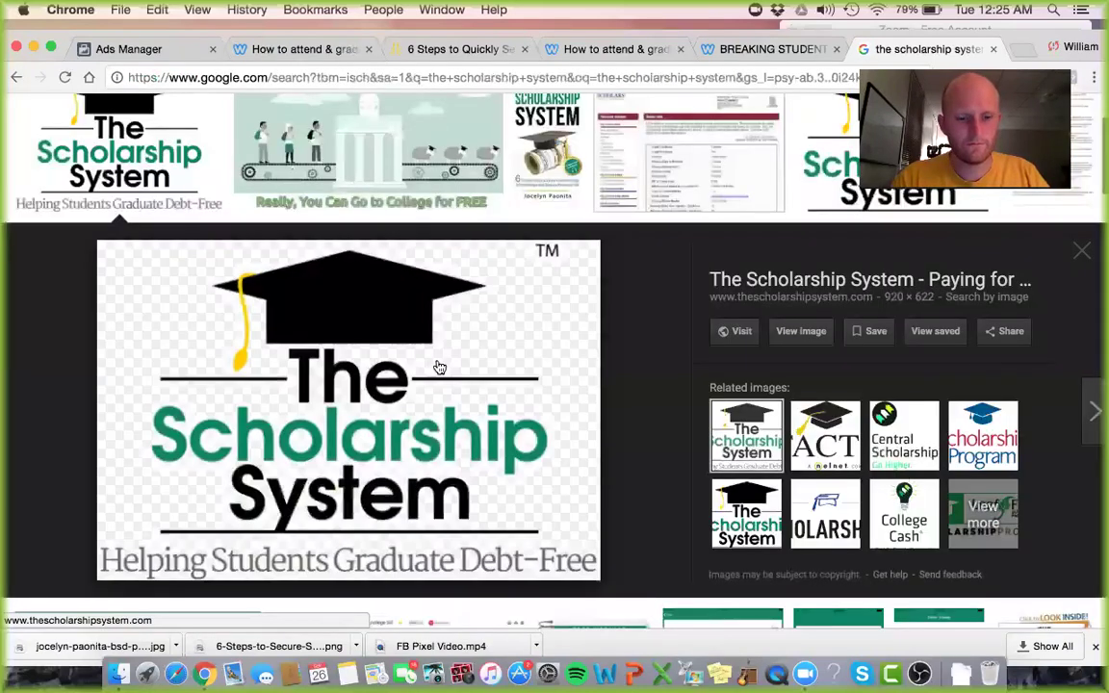
pyautogui.click(1080, 250)
pyautogui.click(872, 223)
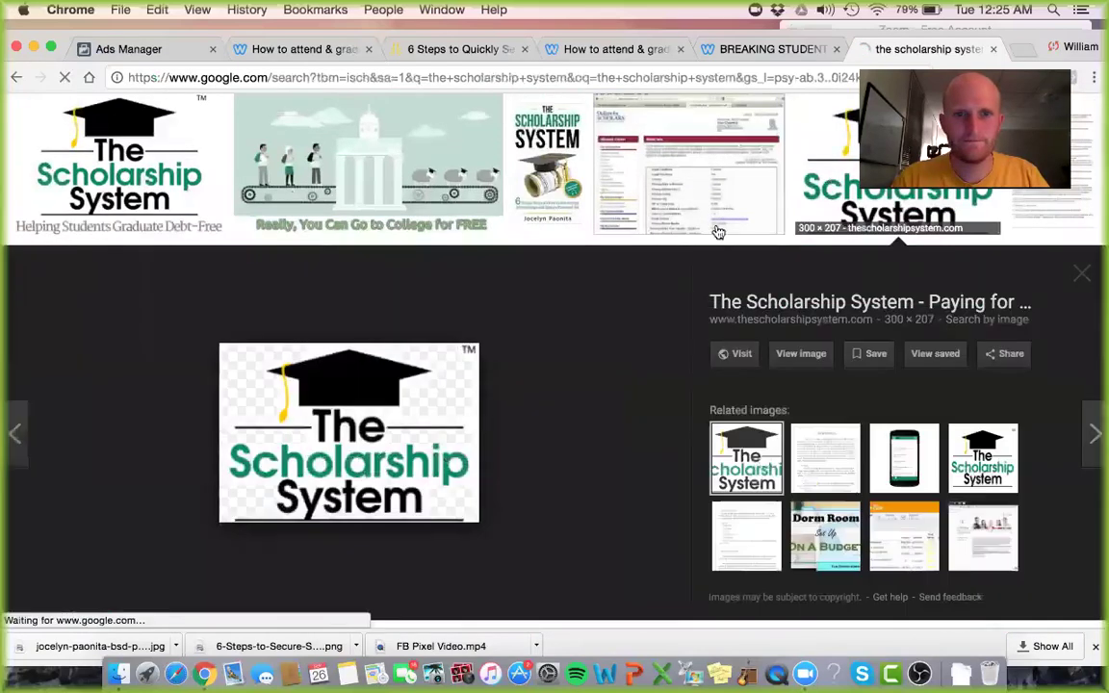
pyautogui.click(1082, 273)
pyautogui.scroll(-5, 607, 409)
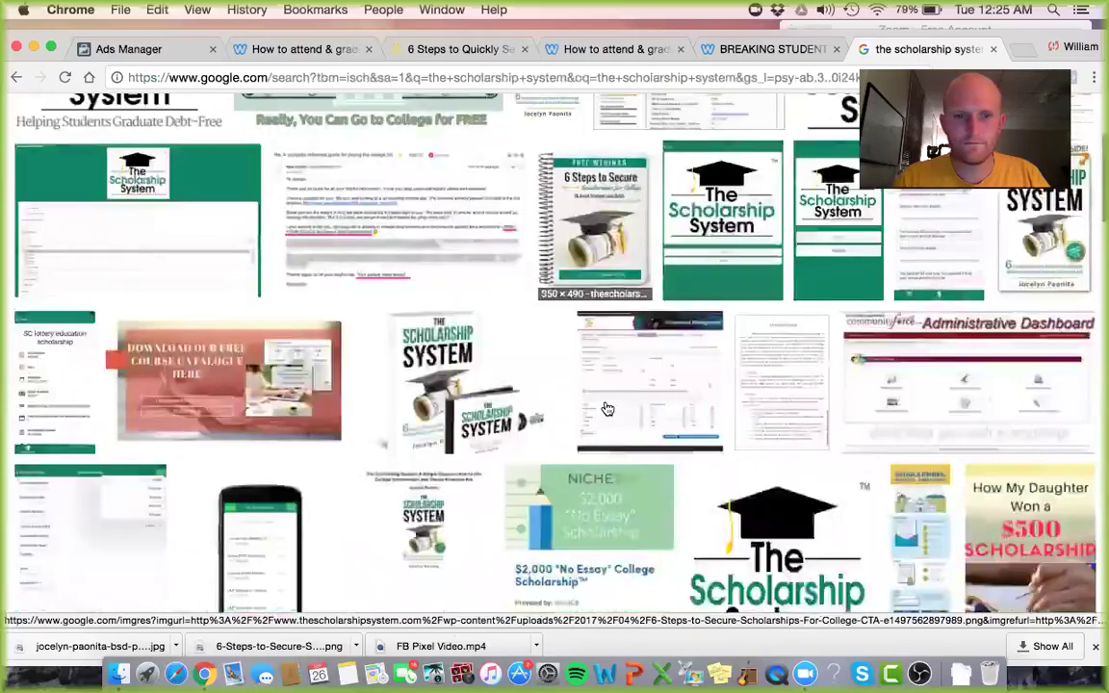
pyautogui.click(737, 330)
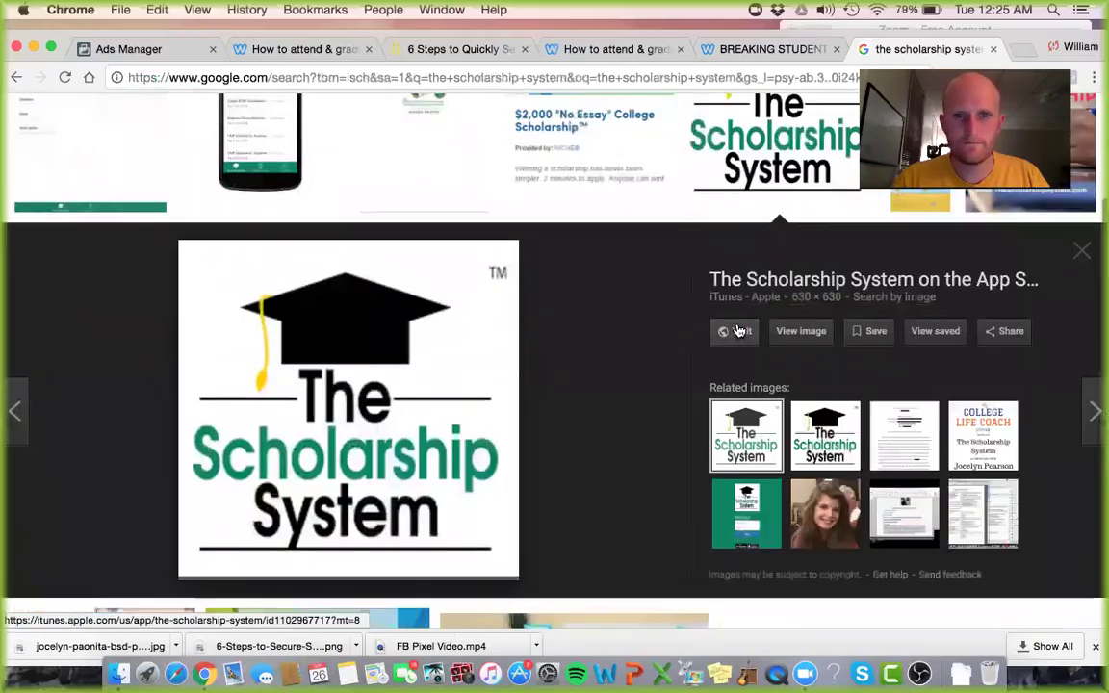
# Step: Save the square logo to the MISC folder as a JPEG image named "scholarship system"
pyautogui.rightClick(396, 398)
pyautogui.click(460, 525)
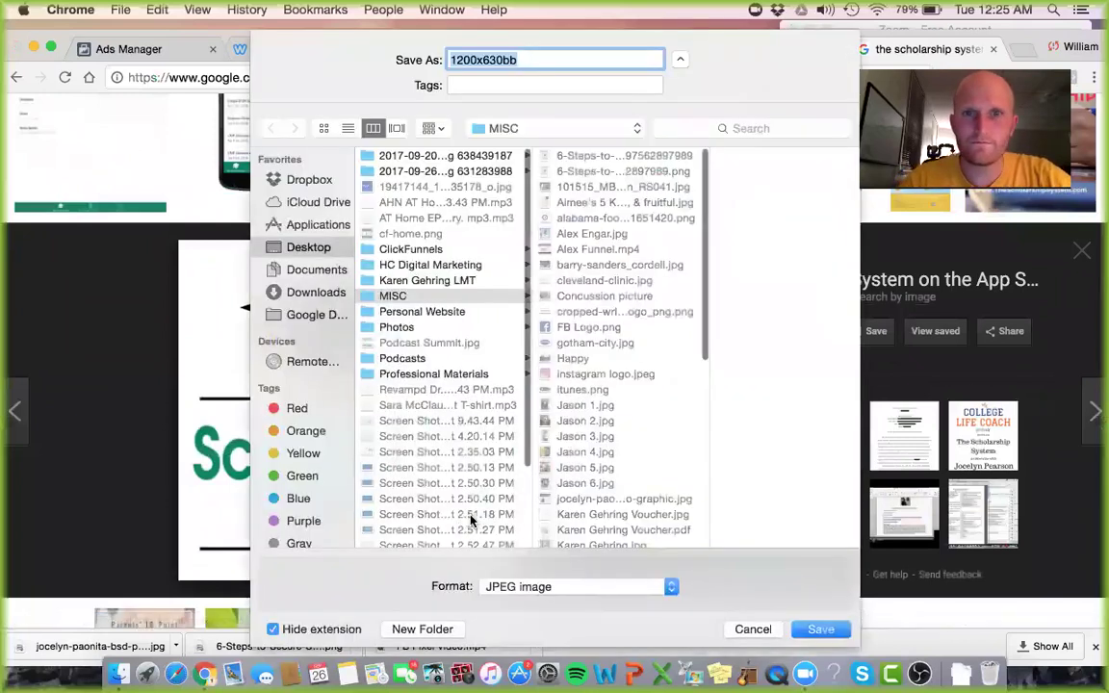
pyautogui.write('scholar')
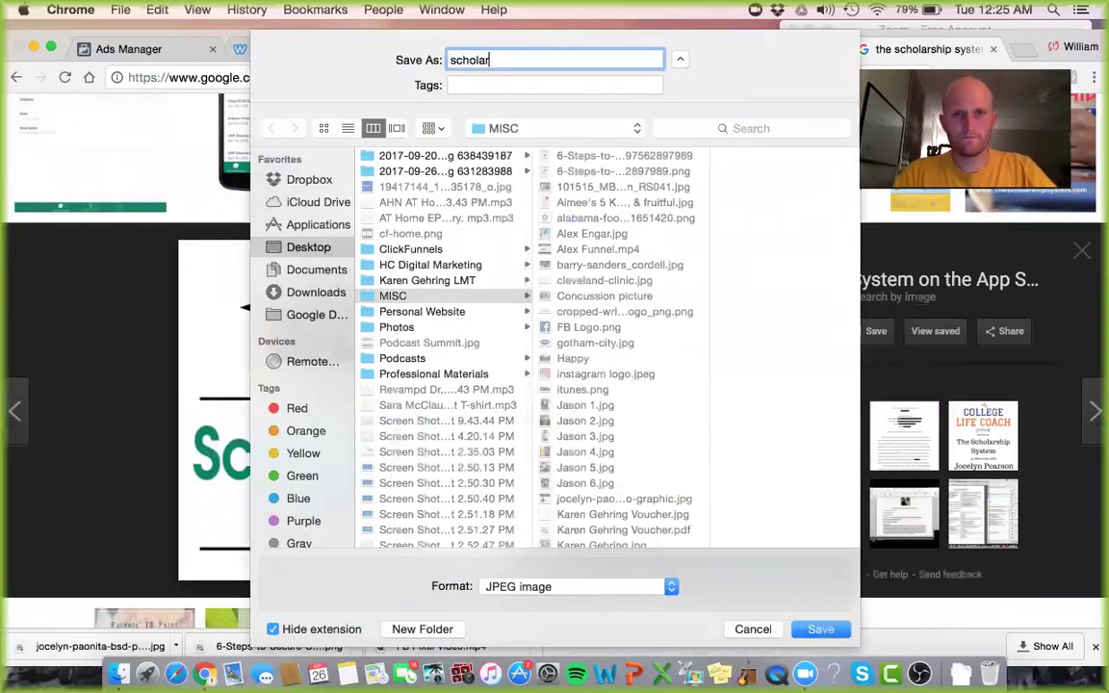
pyautogui.write('ship system')
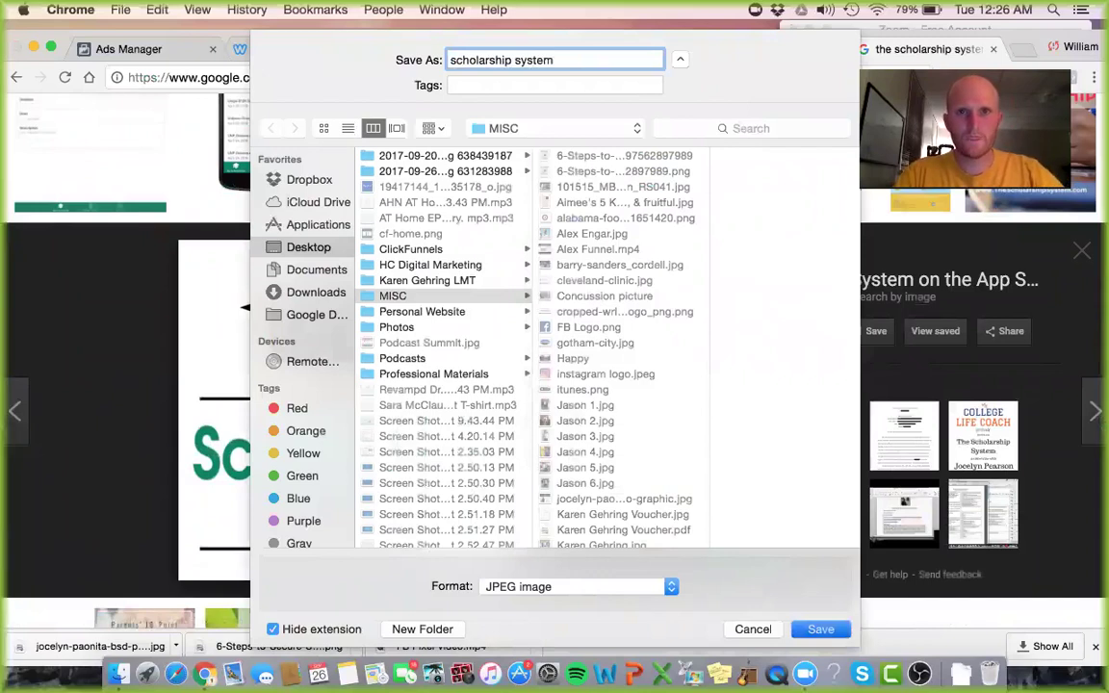
pyautogui.press('Return')
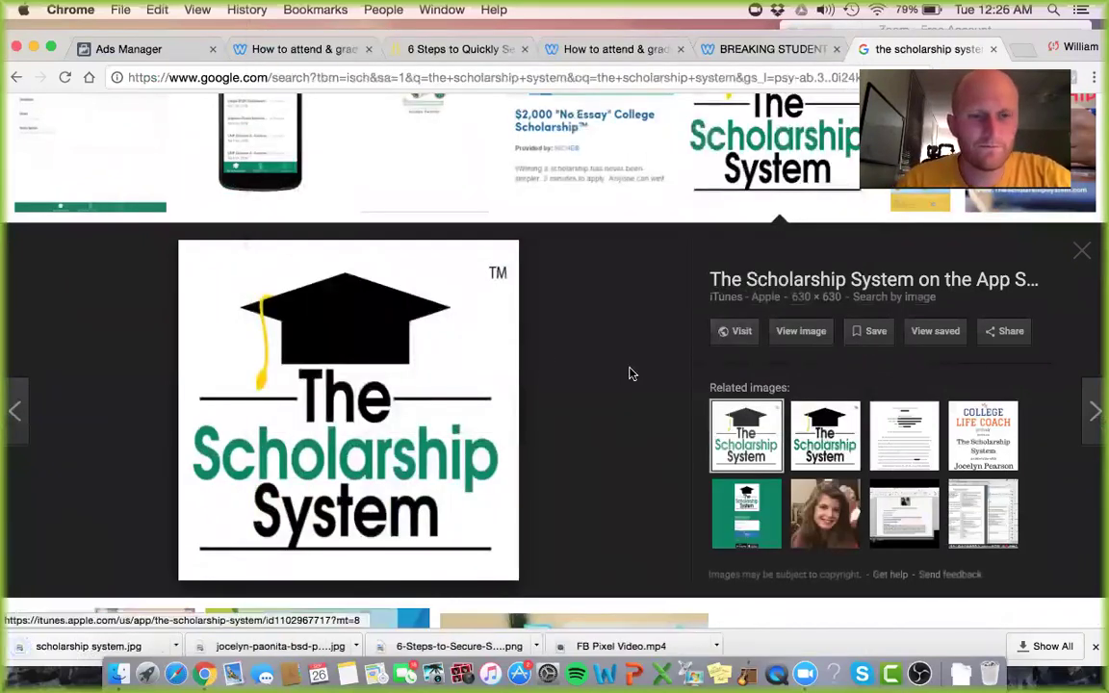
# Step: Return to Ads Manager and upload scholarship system.jpg from the MISC folder as the ad image
pyautogui.click(594, 55)
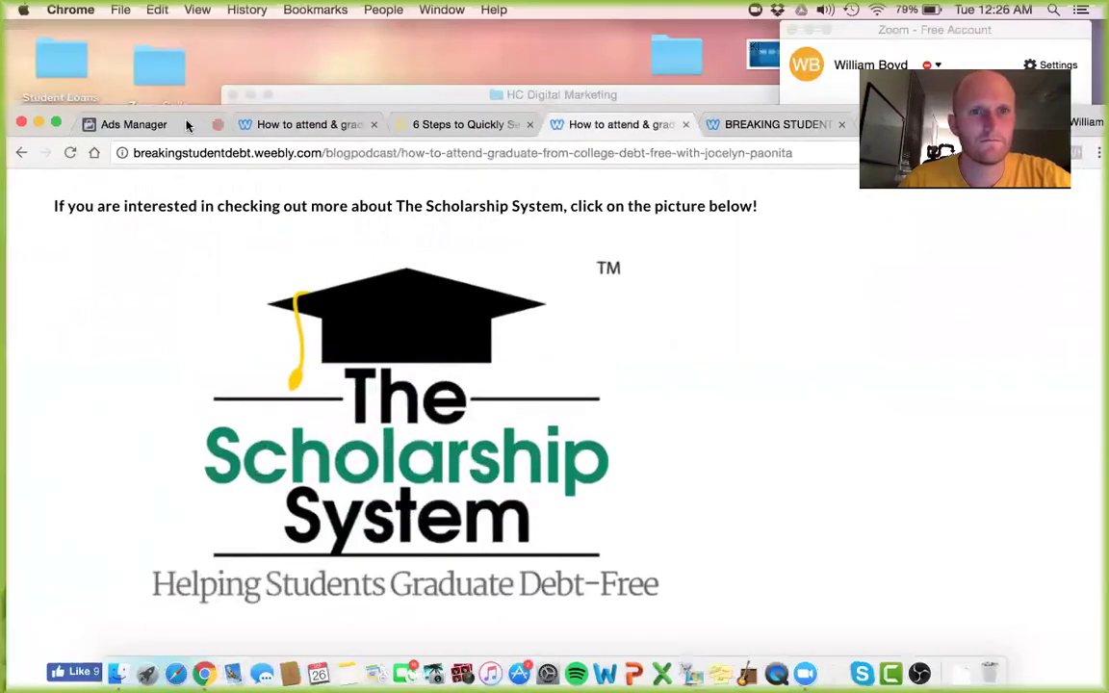
pyautogui.click(179, 124)
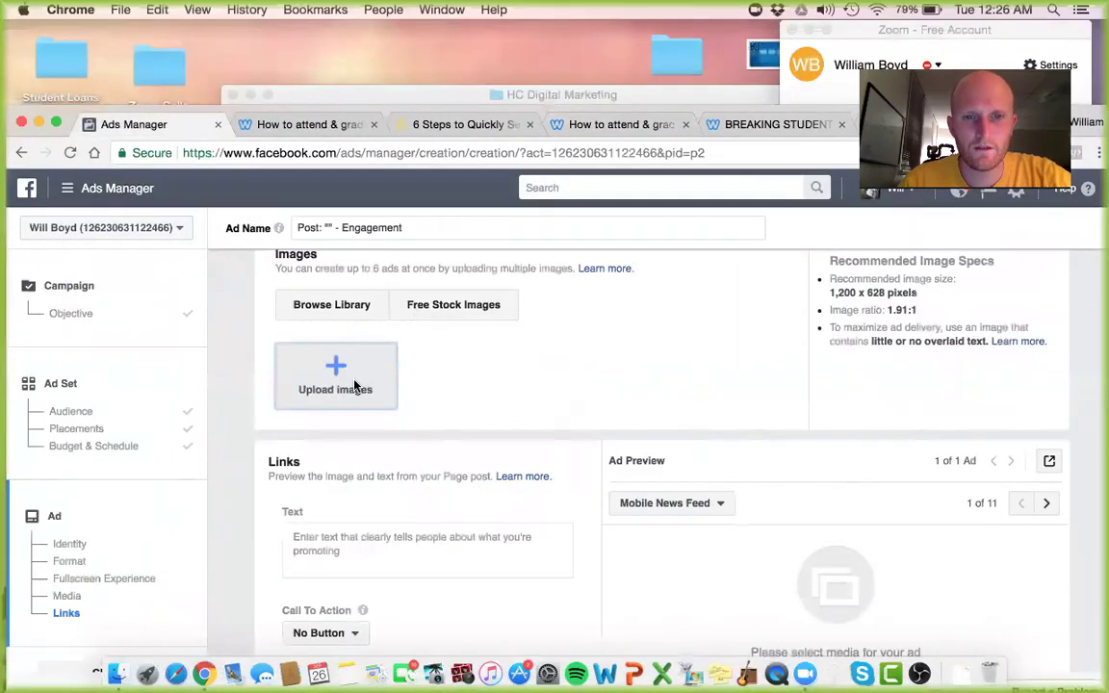
pyautogui.click(354, 386)
pyautogui.scroll(-5, 599, 433)
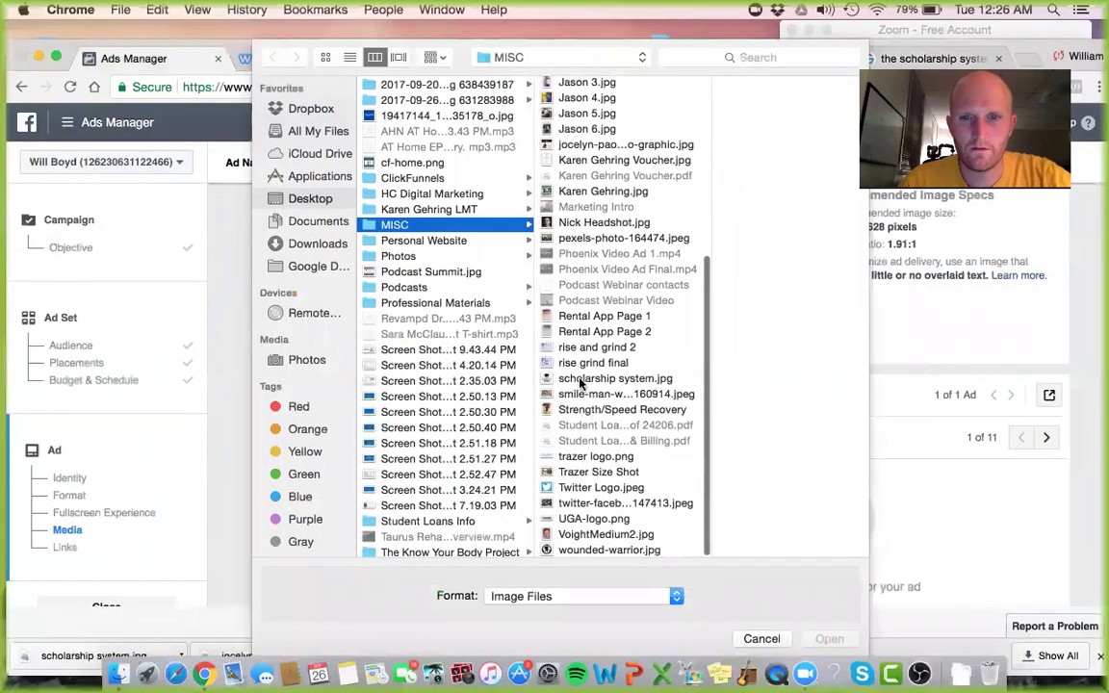
pyautogui.click(582, 378)
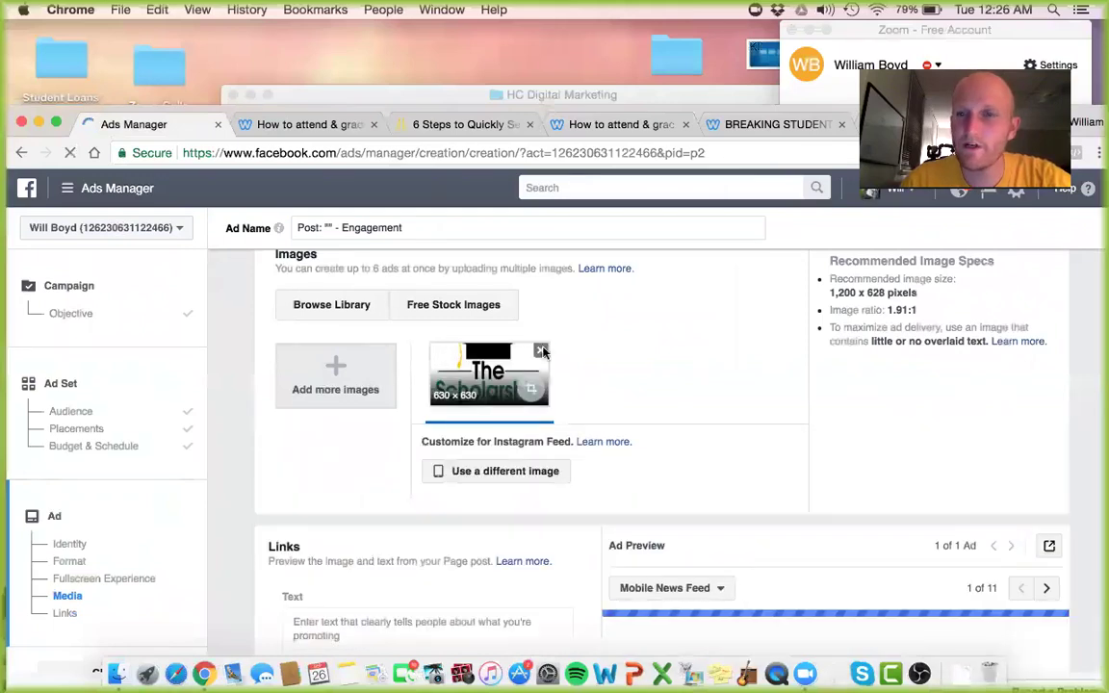
# Step: Start the ad's post text with "Hey"
pyautogui.scroll(-1, 655, 334)
pyautogui.scroll(-10, 656, 334)
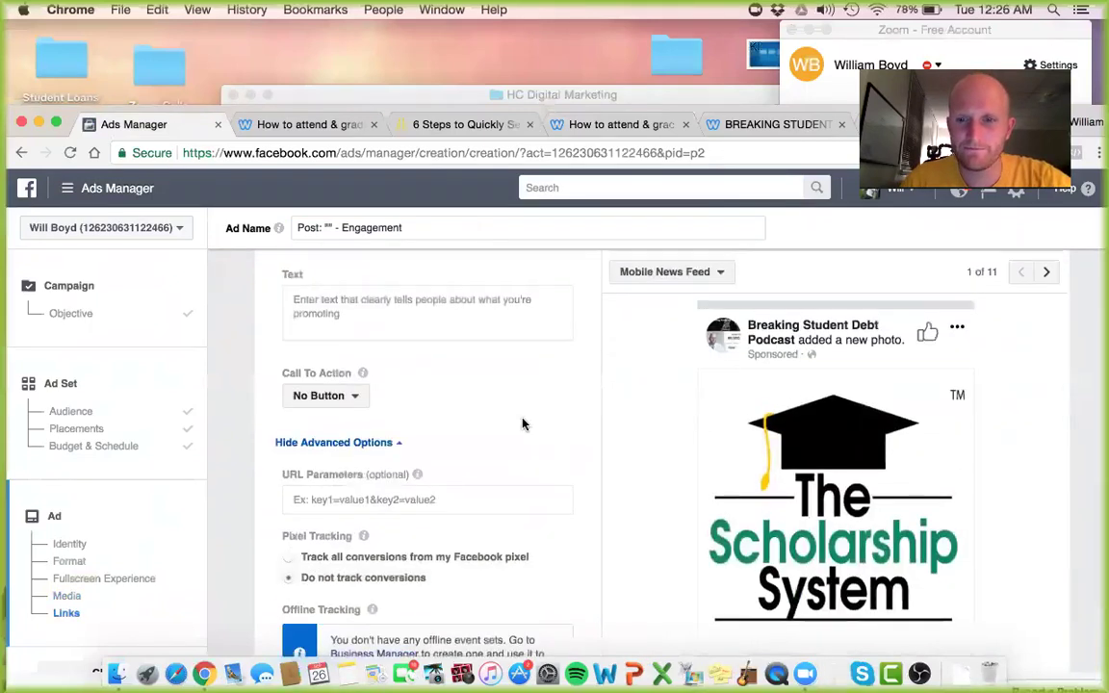
pyautogui.scroll(2, 520, 421)
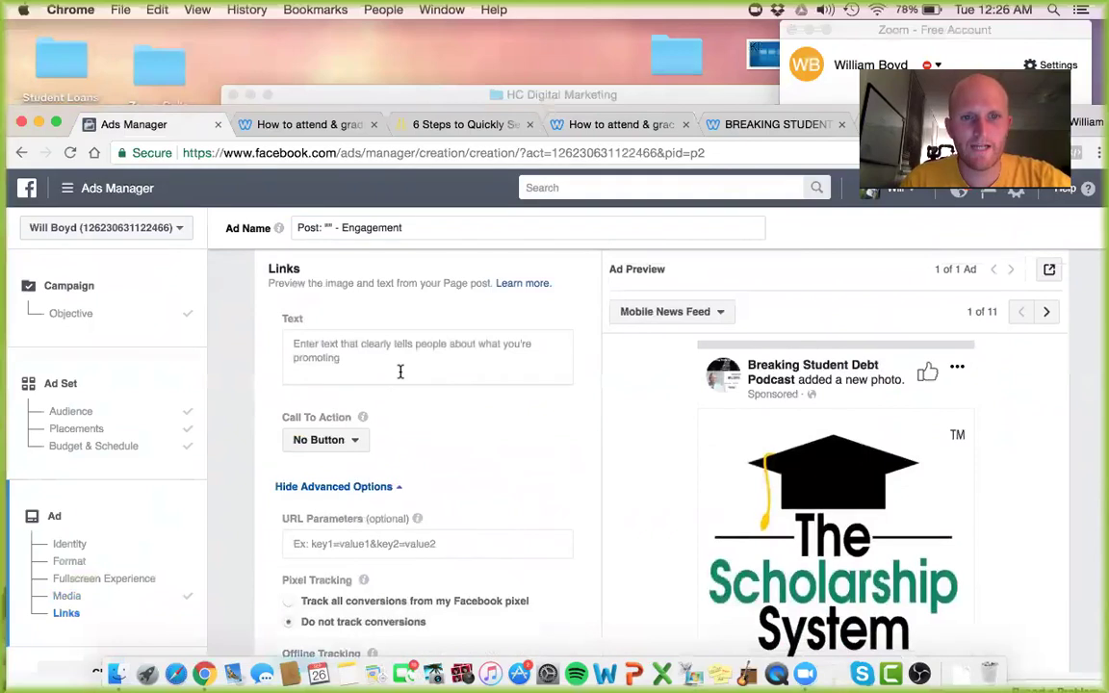
pyautogui.click(400, 371)
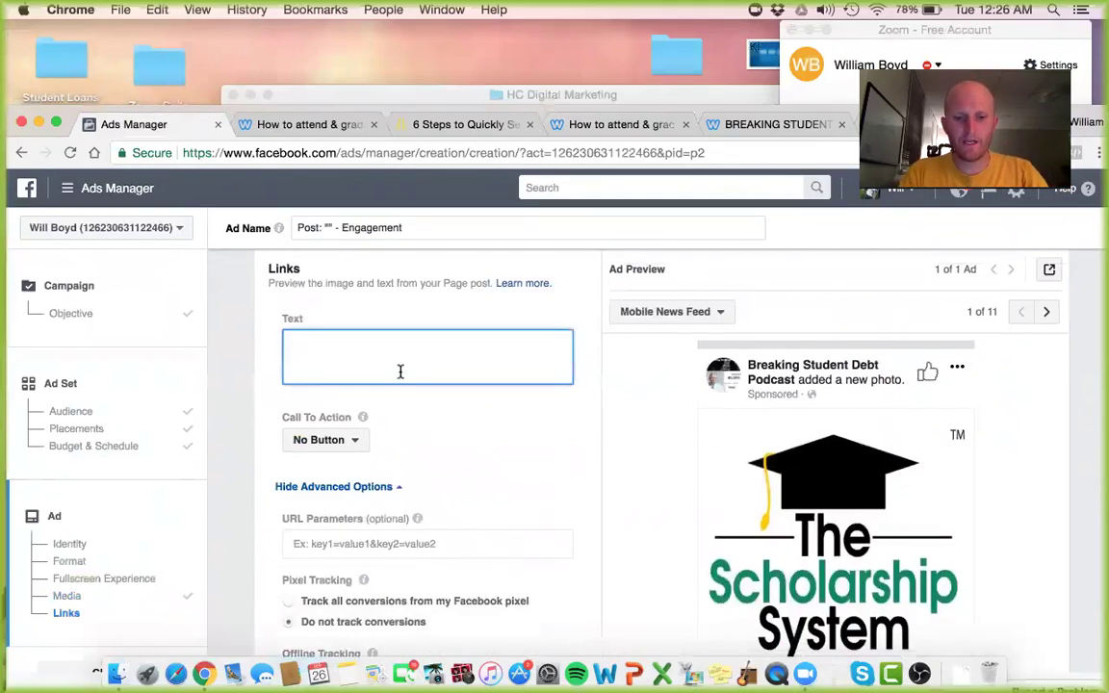
pyautogui.write('Hey')
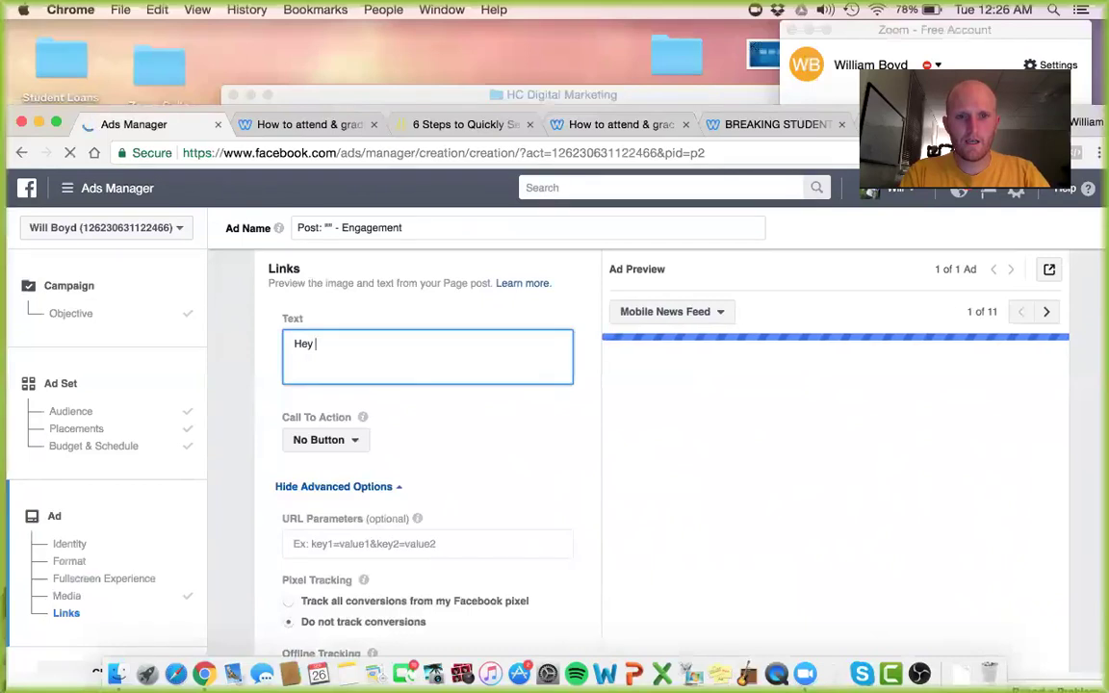
pyautogui.write('college p')
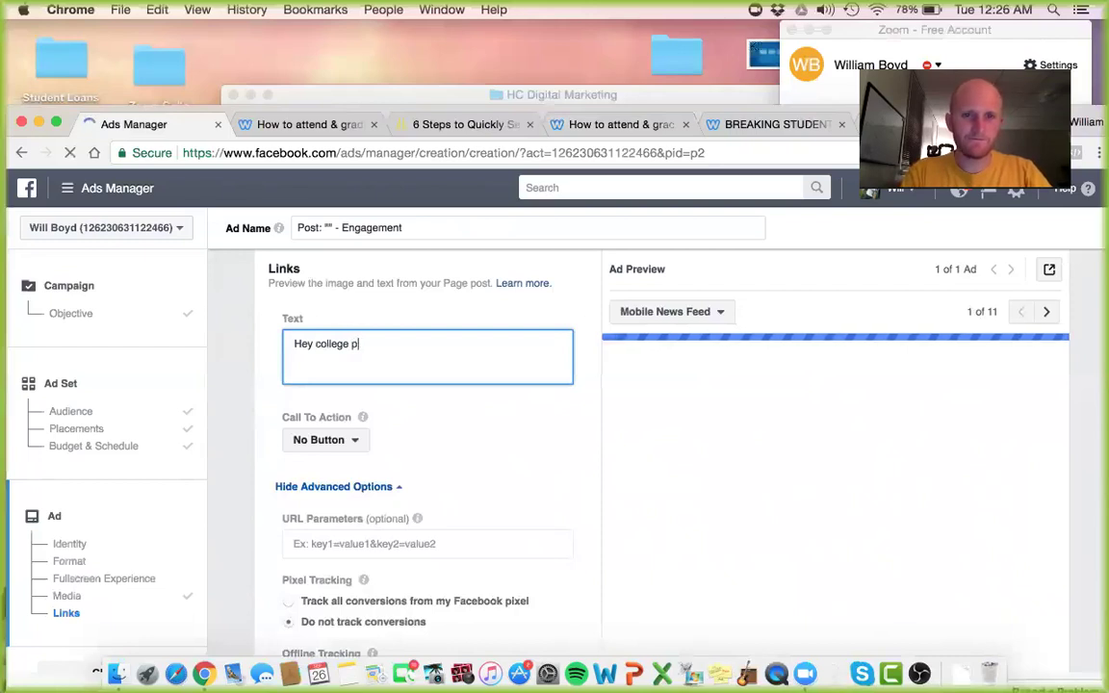
pyautogui.press('BackSpace')
pyautogui.press('BackSpace')
pyautogui.press('BackSpace')
pyautogui.press('BackSpace')
pyautogui.press('BackSpace')
pyautogui.press('BackSpace')
pyautogui.press('BackSpace')
pyautogui.press('BackSpace')
pyautogui.press('BackSpace')
# Step: Complete the greeting in the ad text so it reads "Hey students!"
pyautogui.write('kids')
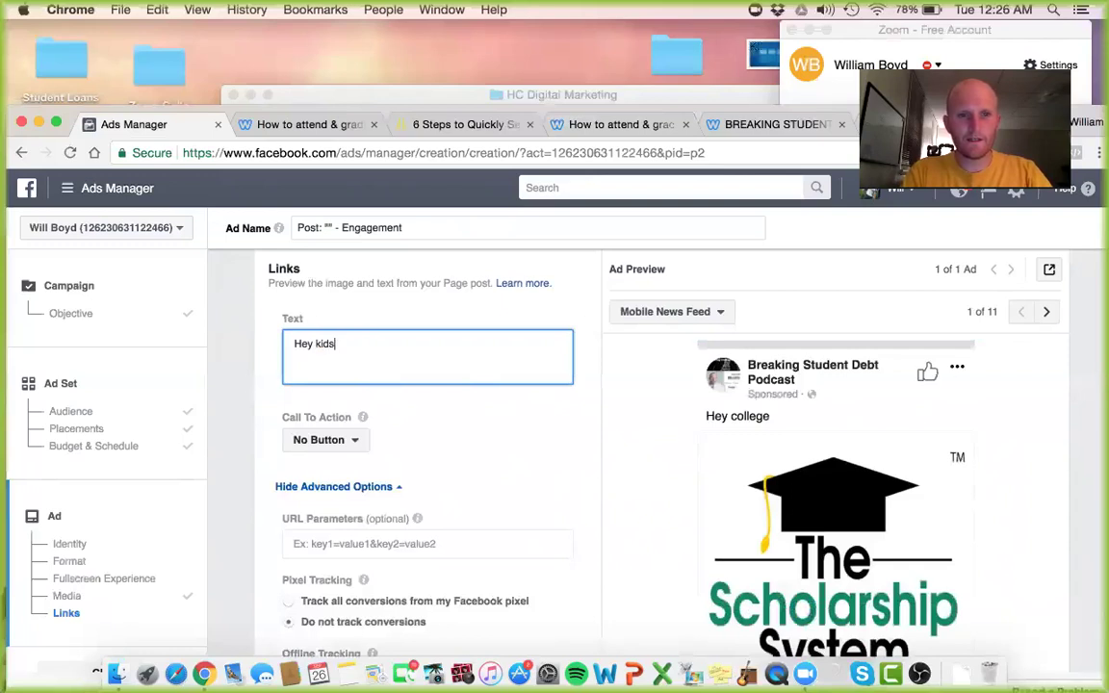
pyautogui.write(' in cstudent')
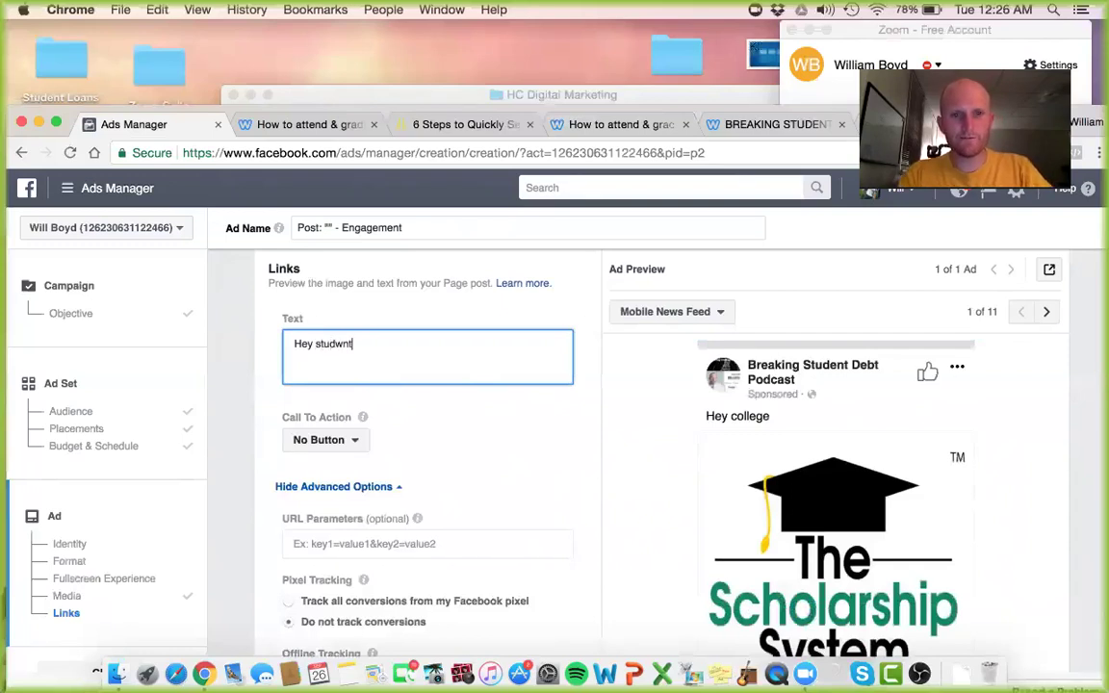
pyautogui.press('BackSpace')
pyautogui.press('BackSpace')
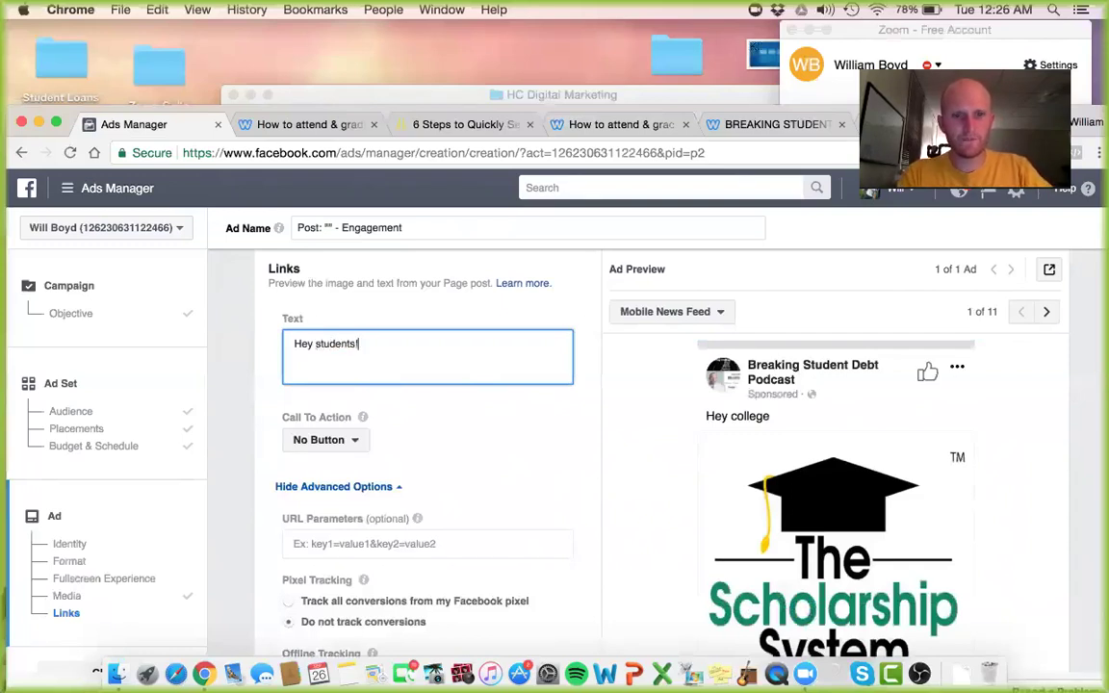
pyautogui.write('nts! Want to')
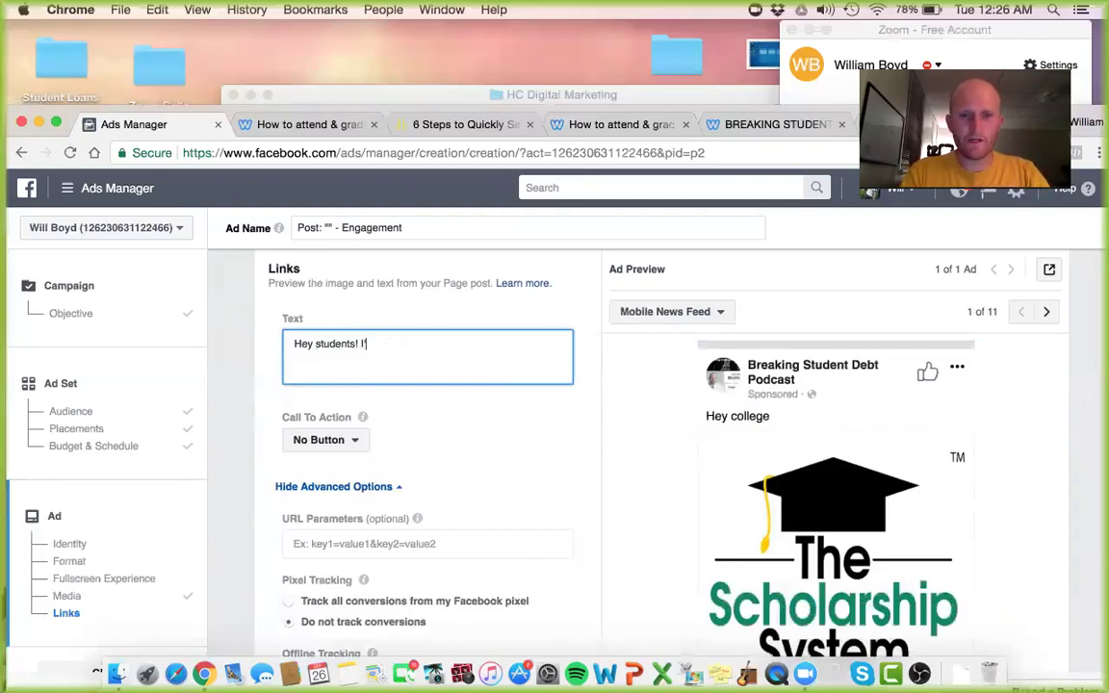
# Step: Introduce the host by first name and his podcast "about Student Debt and how to avoid the pitfalls of debt", and begin the recent-guest sentence
pyautogui.write('name is Will and')
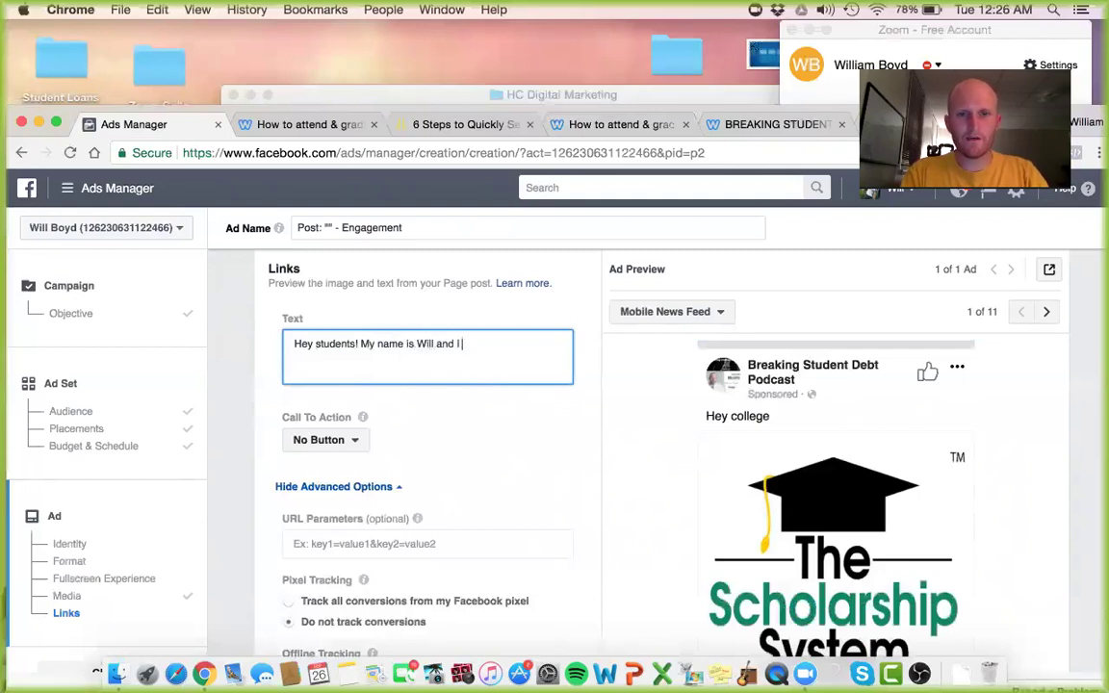
pyautogui.write(' I host a podcast about')
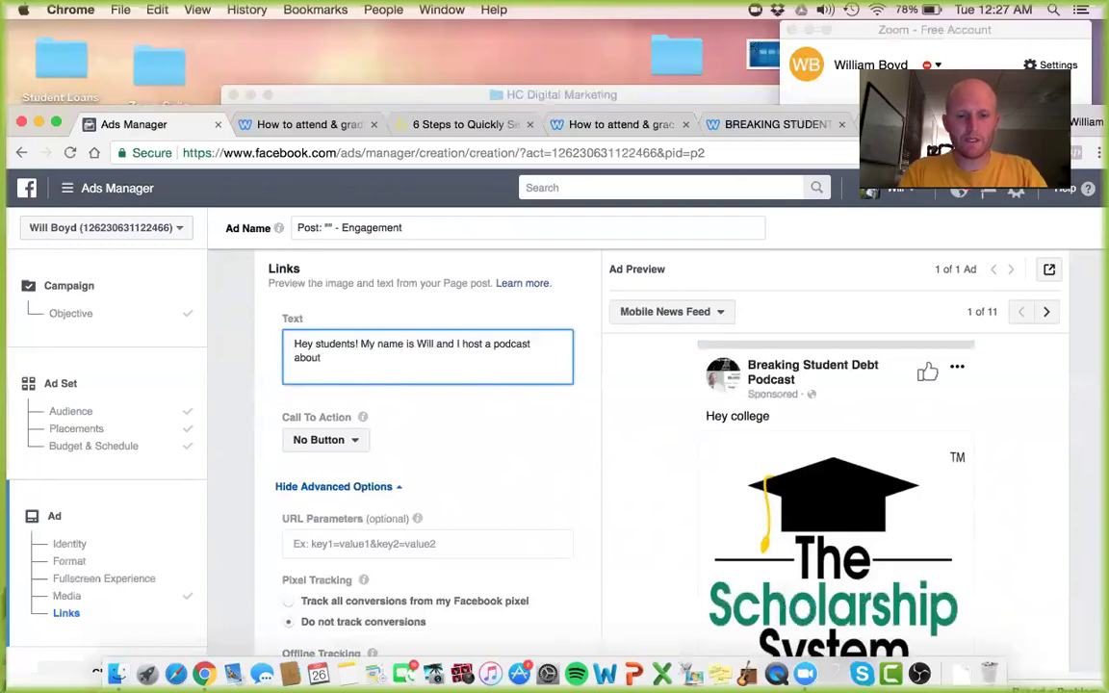
pyautogui.write(' Stud')
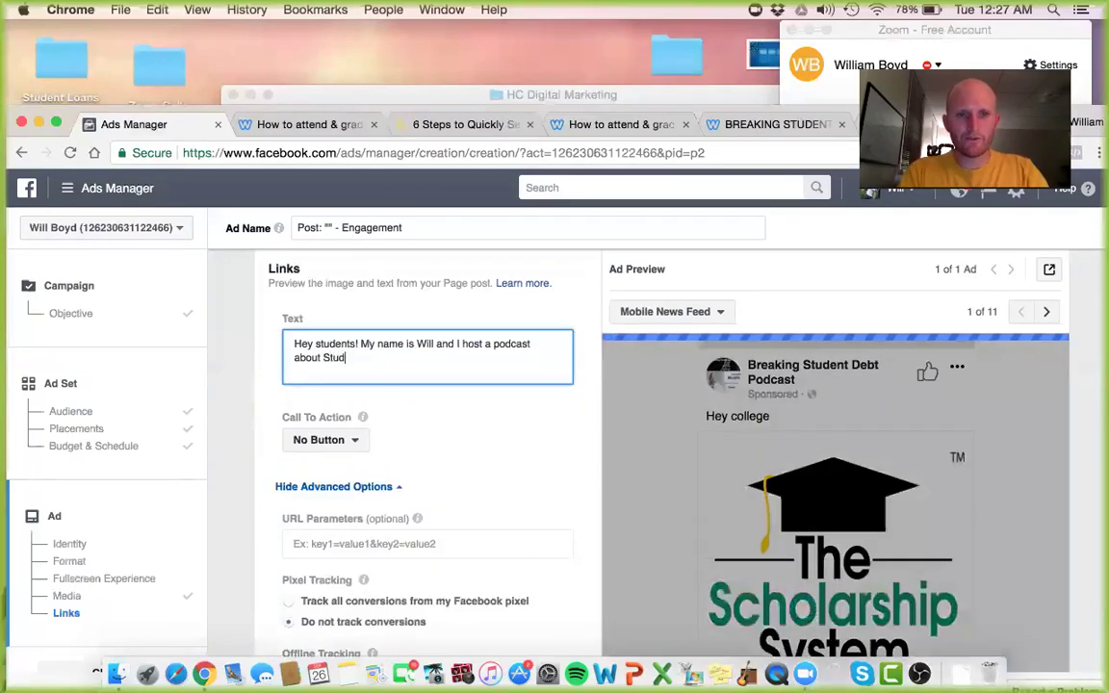
pyautogui.write('ent Debt and how to avoidn')
pyautogui.press('BackSpace')
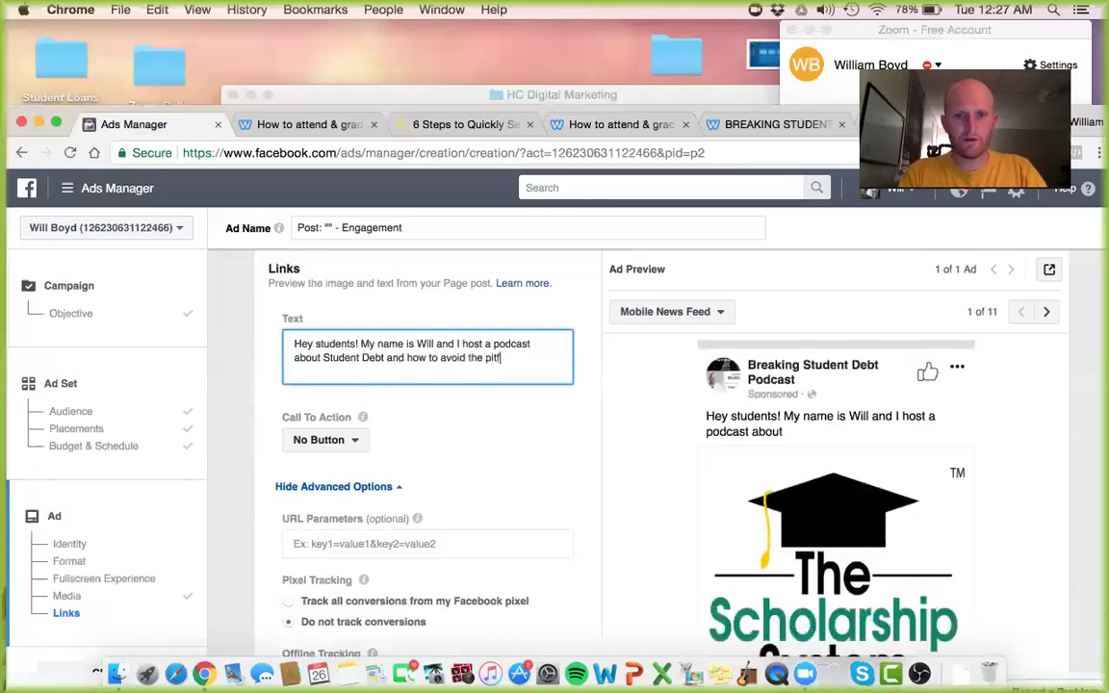
pyautogui.write('the pitfalls of debt. One of my recent guests, Jocelyn')
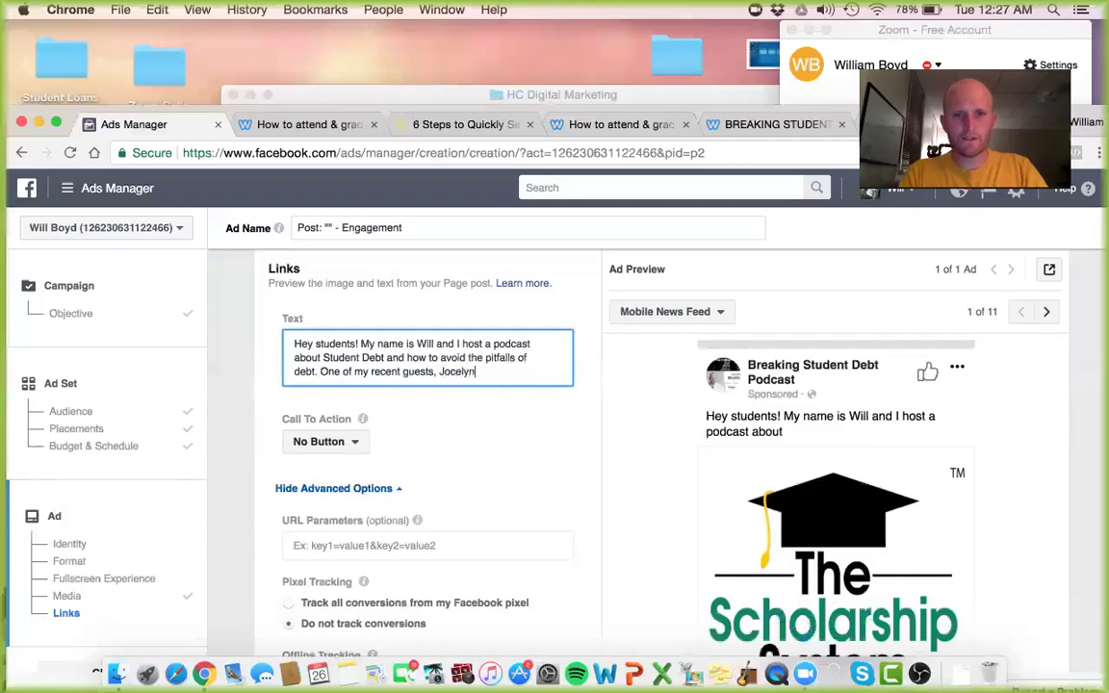
# Step: Finish the guest's name, add "has created a system to help people pay for college DEBT FREE." and start a sentence with "This"
pyautogui.write('ta.')
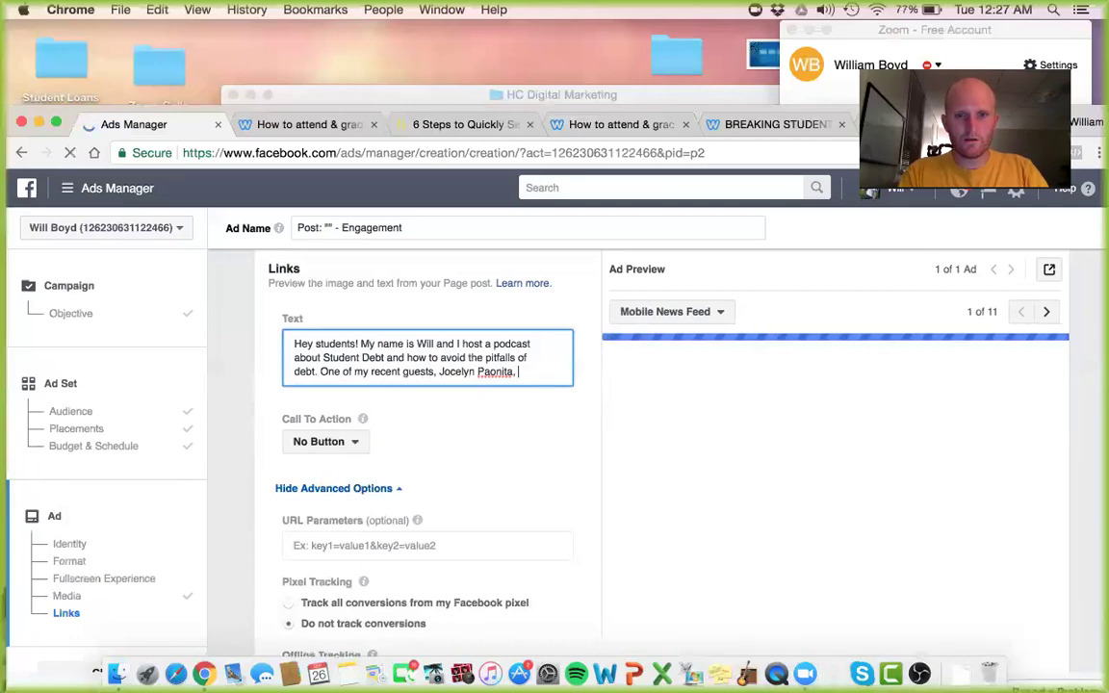
pyautogui.write(' has created ')
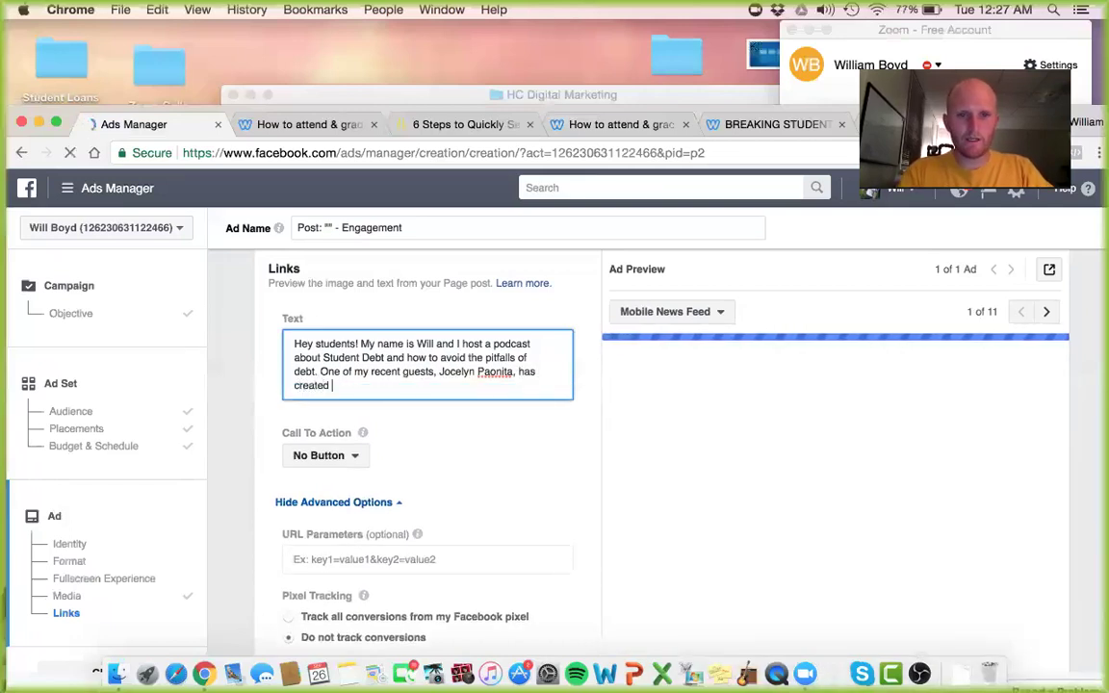
pyautogui.write('a system to')
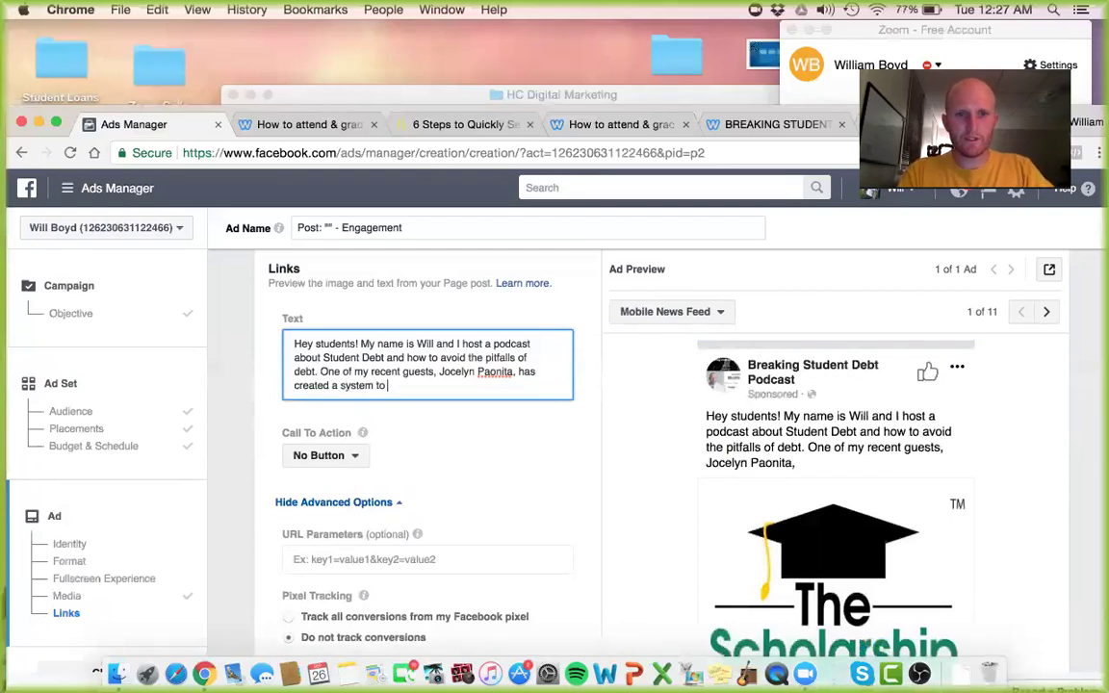
pyautogui.write(' help people pay for college DEBT FREE')
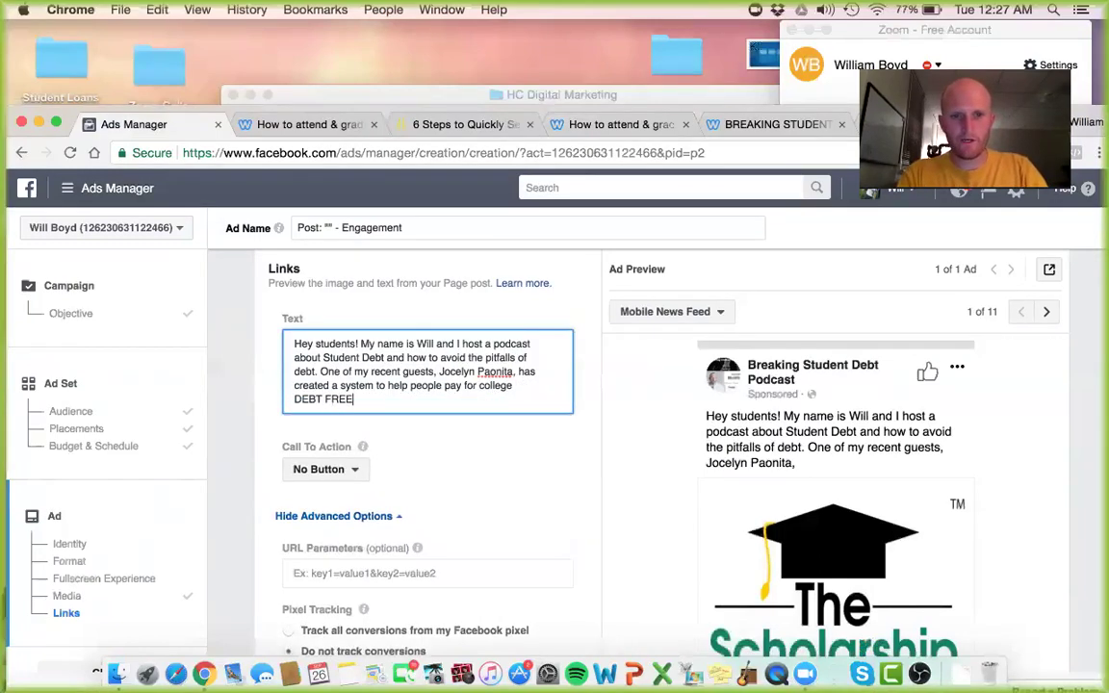
pyautogui.write('. C')
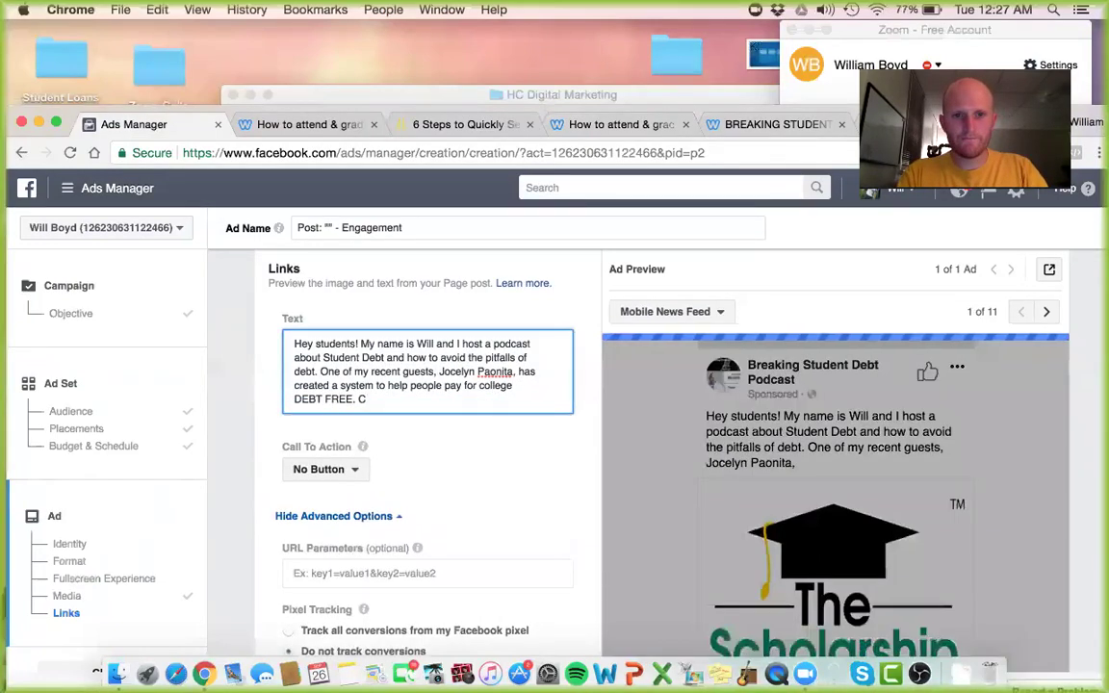
pyautogui.write('Th')
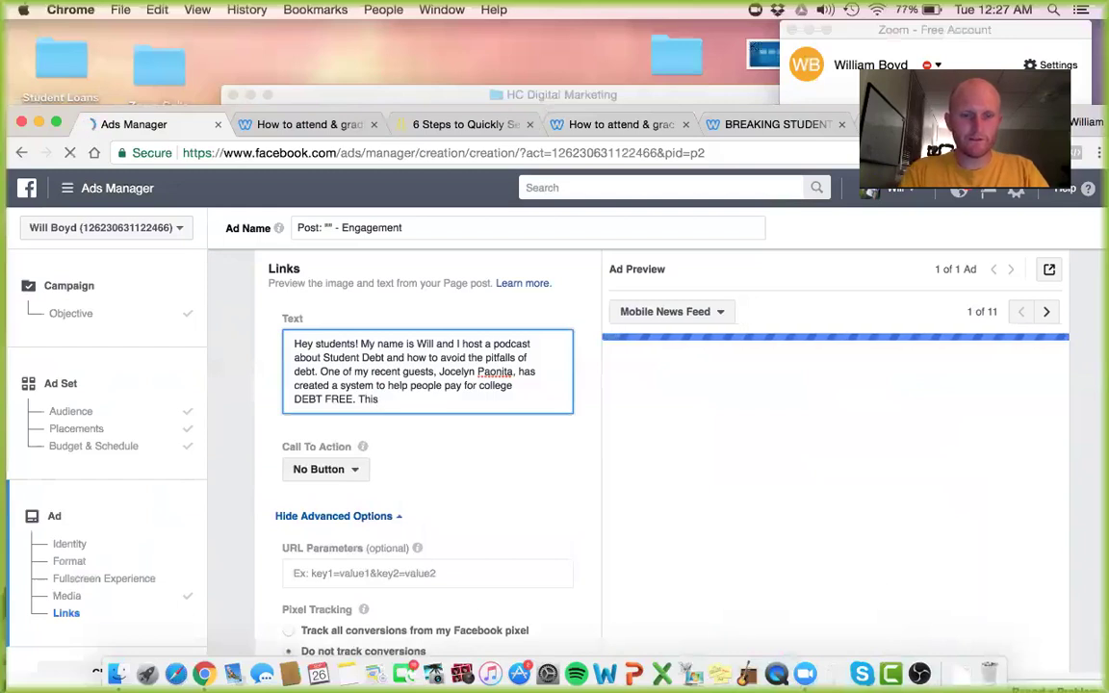
pyautogui.write('is')
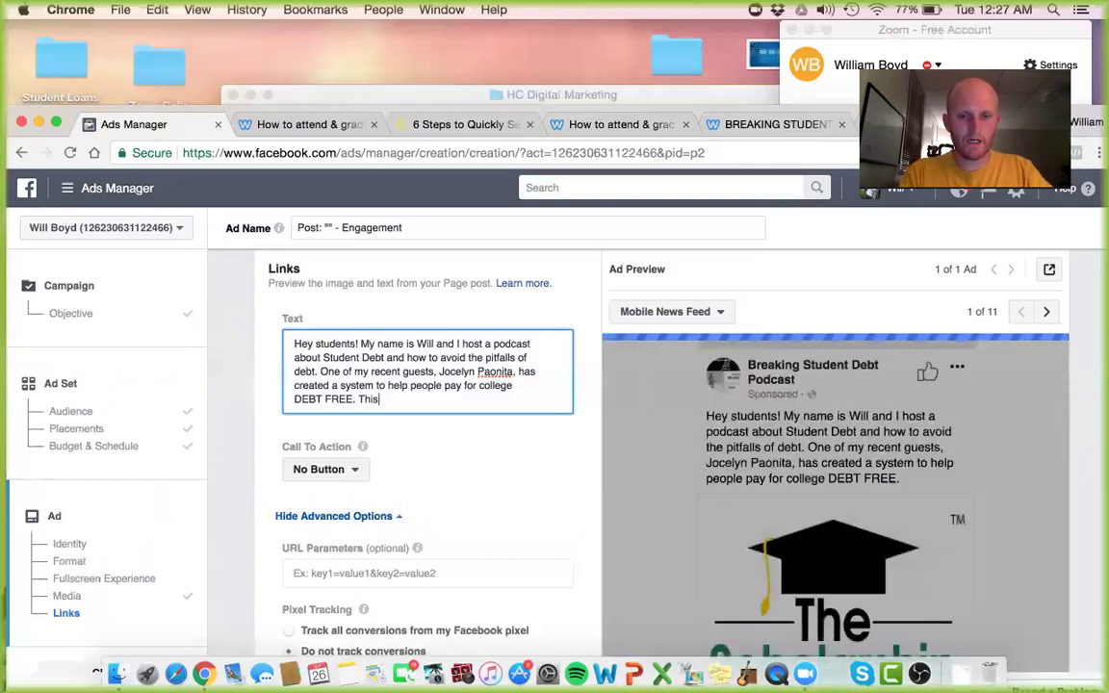
pyautogui.write(' opportunity!')
pyautogui.press('BackSpace')
pyautogui.write('o')
pyautogui.press('BackSpace')
pyautogui.write('is only')
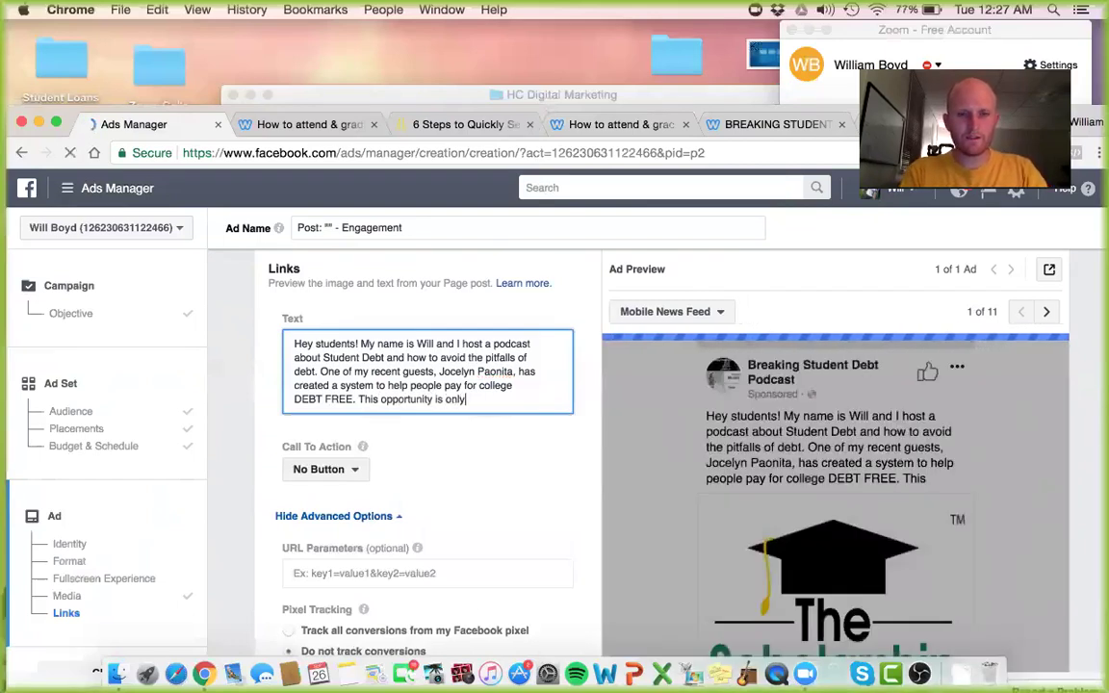
pyautogui.press('BackSpace')
pyautogui.press('BackSpace')
pyautogui.press('BackSpace')
pyautogui.press('BackSpace')
pyautogui.press('BackSpace')
pyautogui.press('BackSpace')
pyautogui.press('BackSpace')
pyautogui.press('BackSpace')
pyautogui.press('BackSpace')
pyautogui.press('BackSpace')
pyautogui.press('BackSpace')
pyautogui.press('BackSpace')
pyautogui.press('BackSpace')
pyautogui.press('BackSpace')
pyautogui.press('BackSpace')
pyautogui.press('BackSpace')
pyautogui.press('BackSpace')
pyautogui.press('BackSpace')
pyautogui.press('BackSpace')
pyautogui.press('BackSpace')
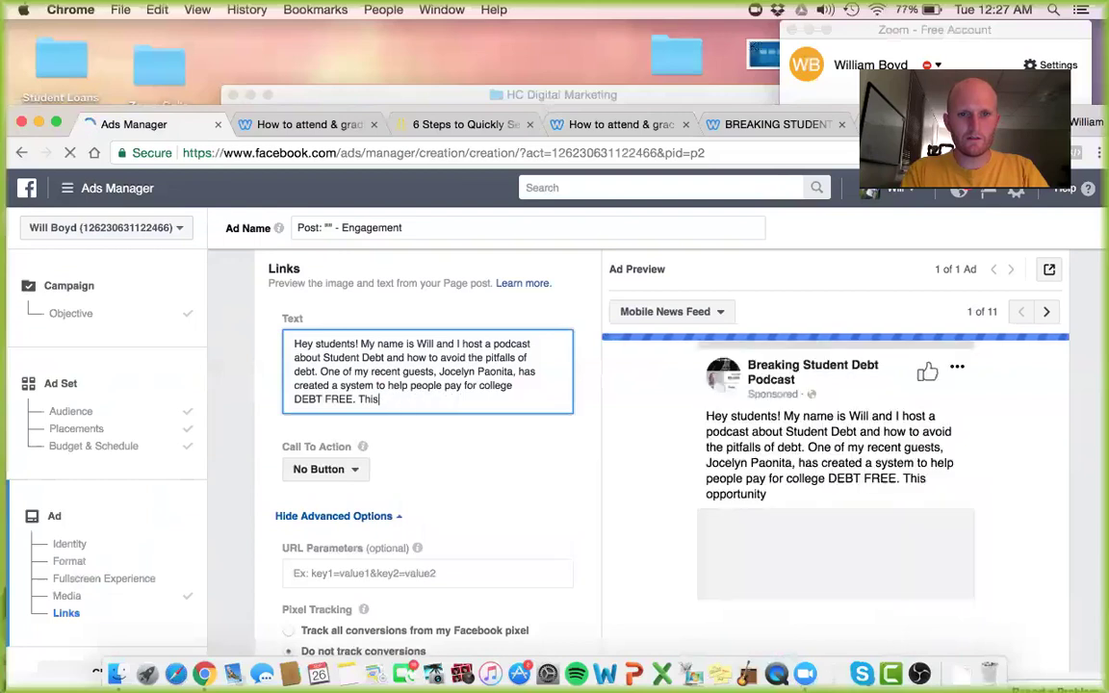
# Step: Replace the unfinished word "This" at the end of the ad text with "Check out her free webinar"
pyautogui.press('BackSpace')
pyautogui.press('BackSpace')
pyautogui.press('BackSpace')
pyautogui.press('BackSpace')
pyautogui.write('C')
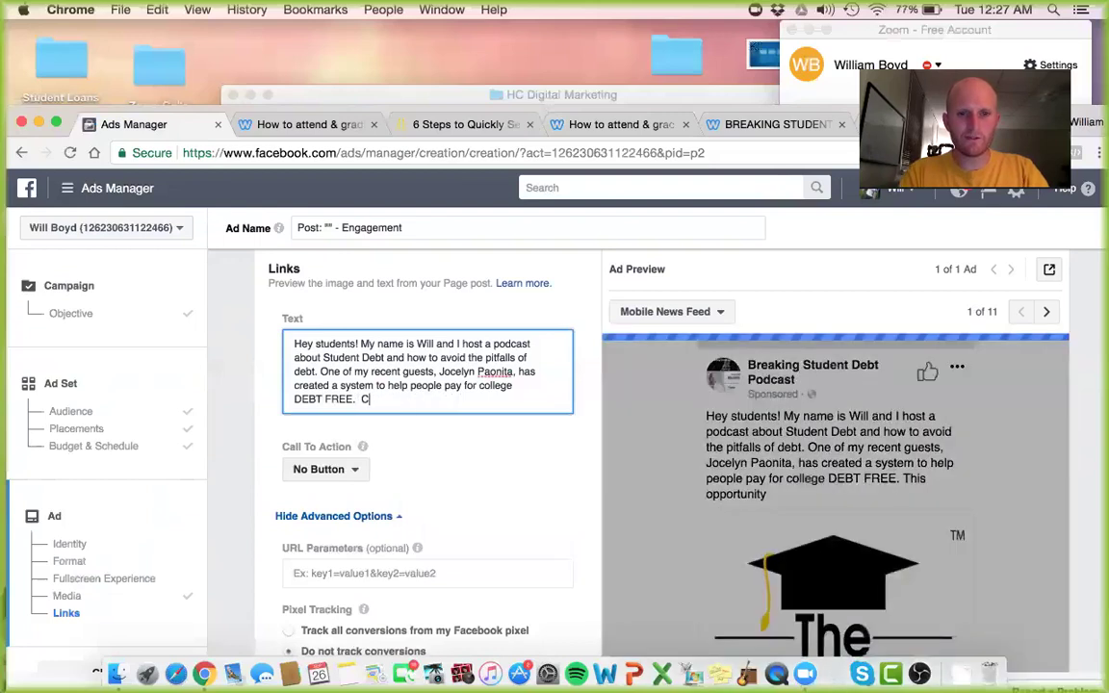
pyautogui.write('hec')
pyautogui.press('BackSpace')
pyautogui.press('BackSpace')
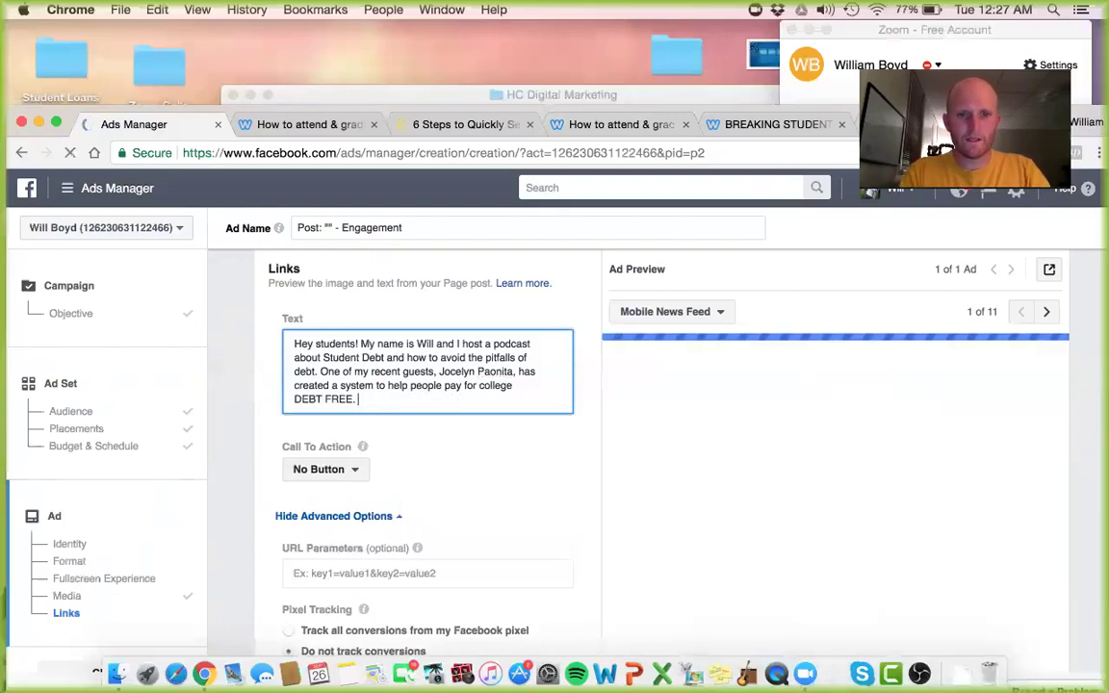
pyautogui.write('Check out her free webinar')
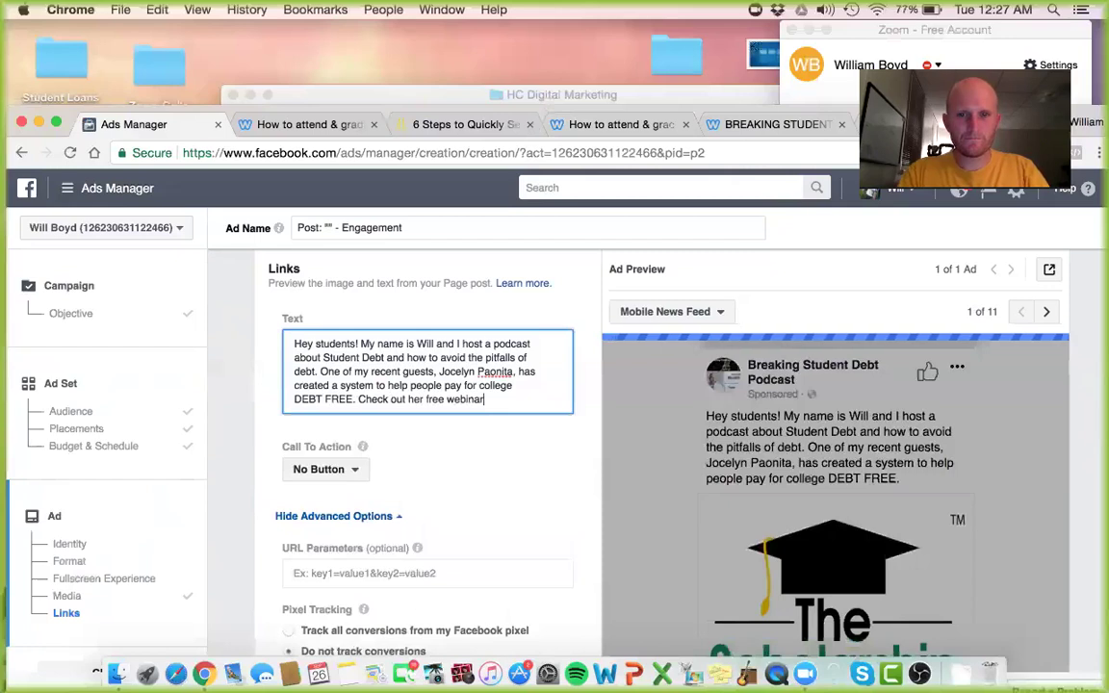
# Step: Continue the webinar sentence in the ad text with "on how she's gotten her students over $7,"
pyautogui.write(' on')
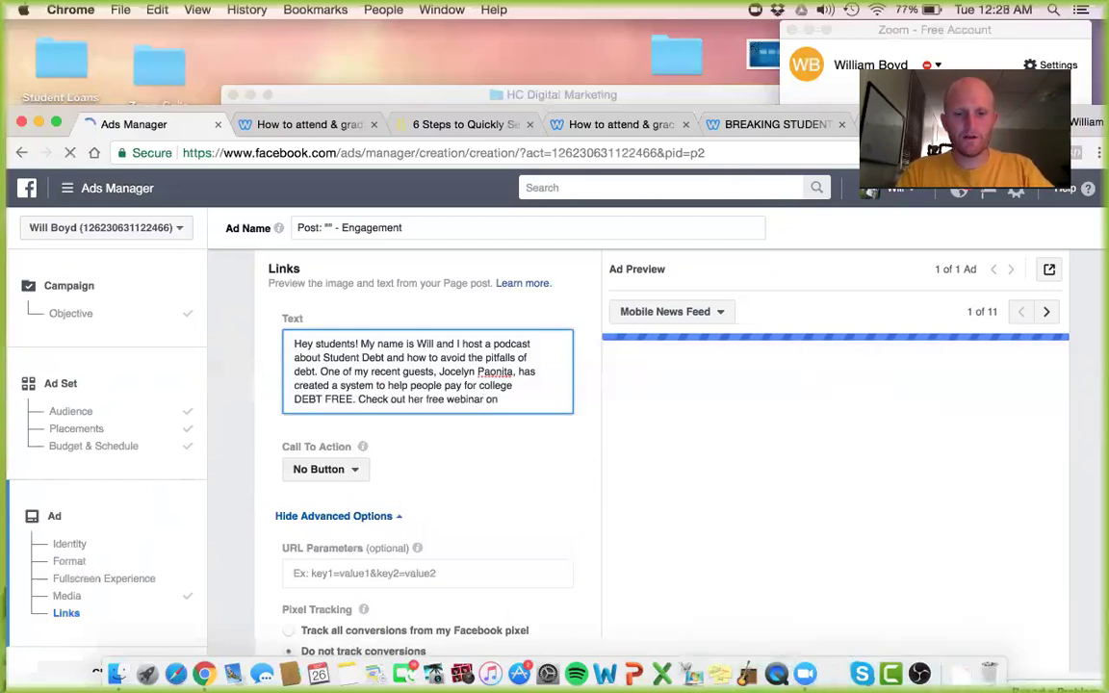
pyautogui.write(' how to')
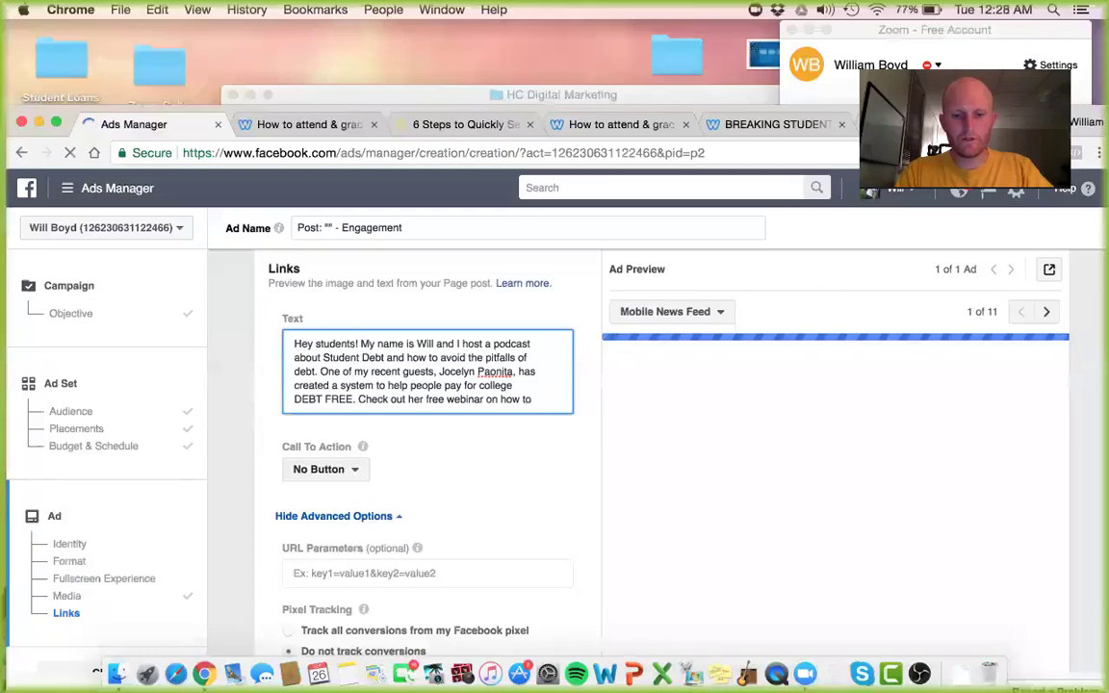
pyautogui.press('BackSpace')
pyautogui.press('BackSpace')
pyautogui.press('BackSpace')
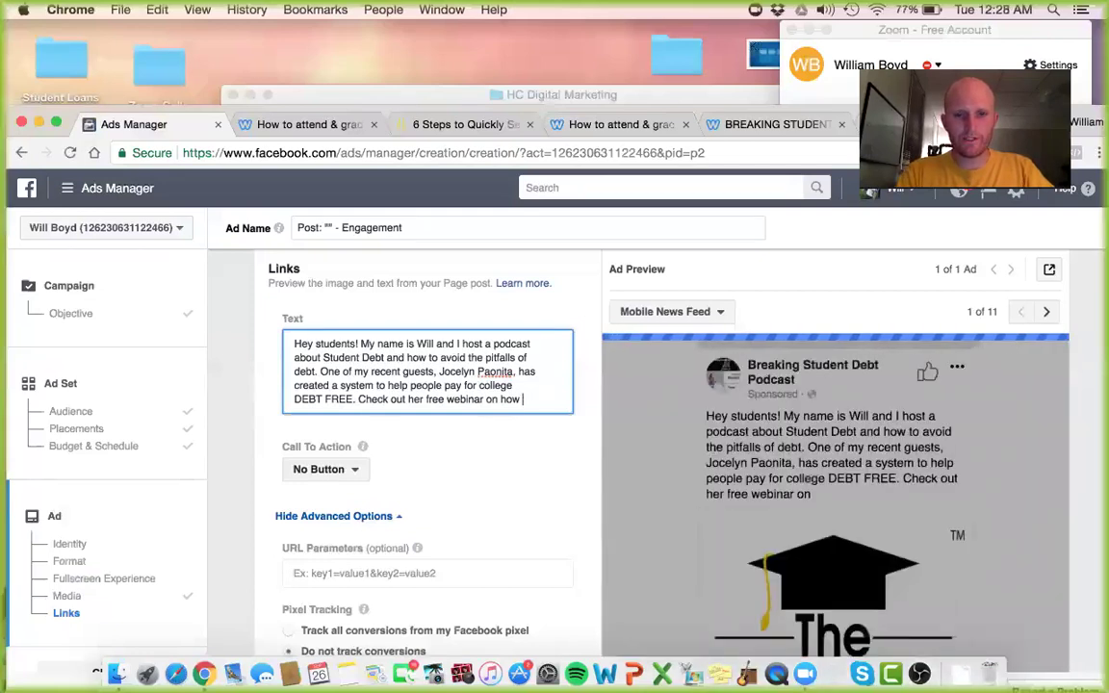
pyautogui.write("she's gotten her ")
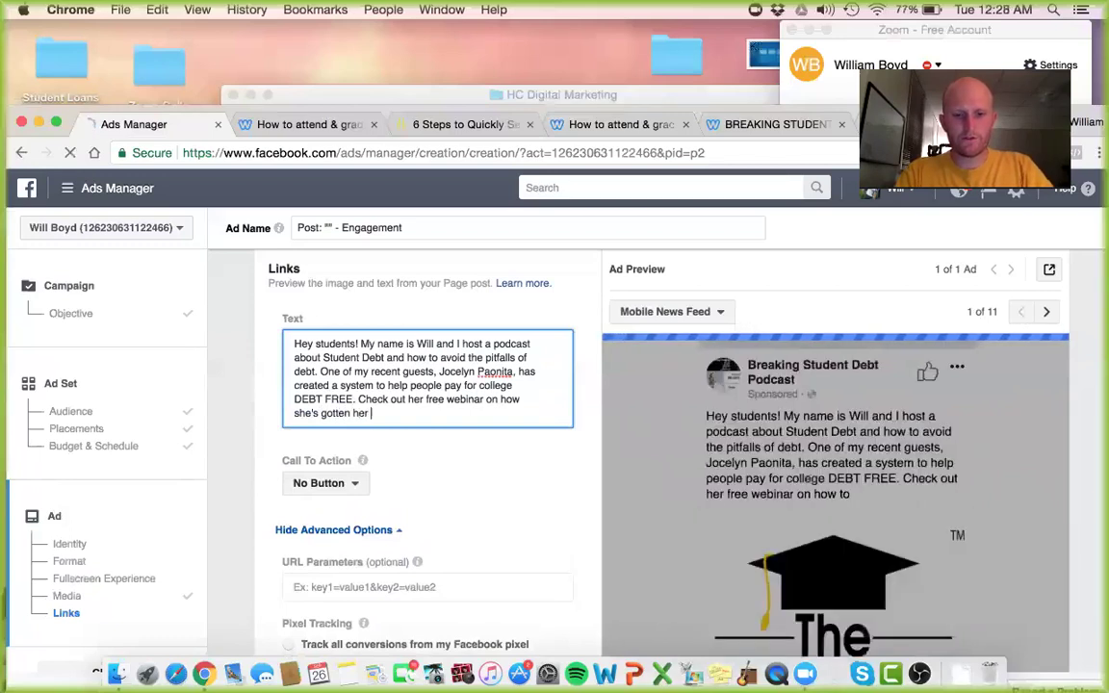
pyautogui.write('students ov')
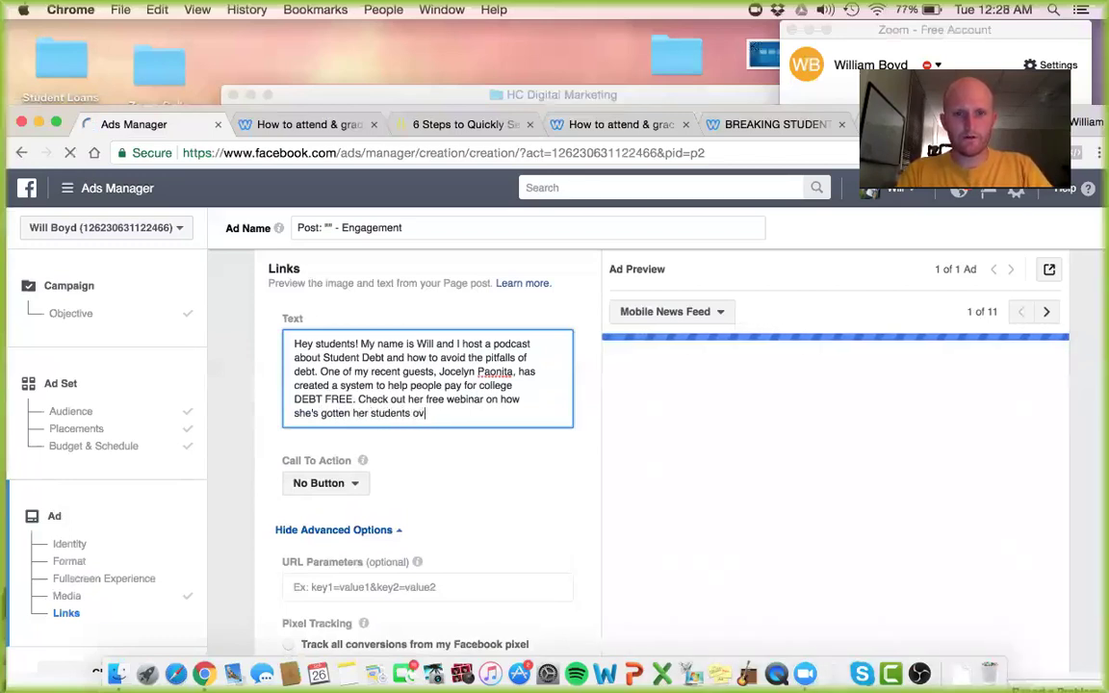
pyautogui.write('er $7,')
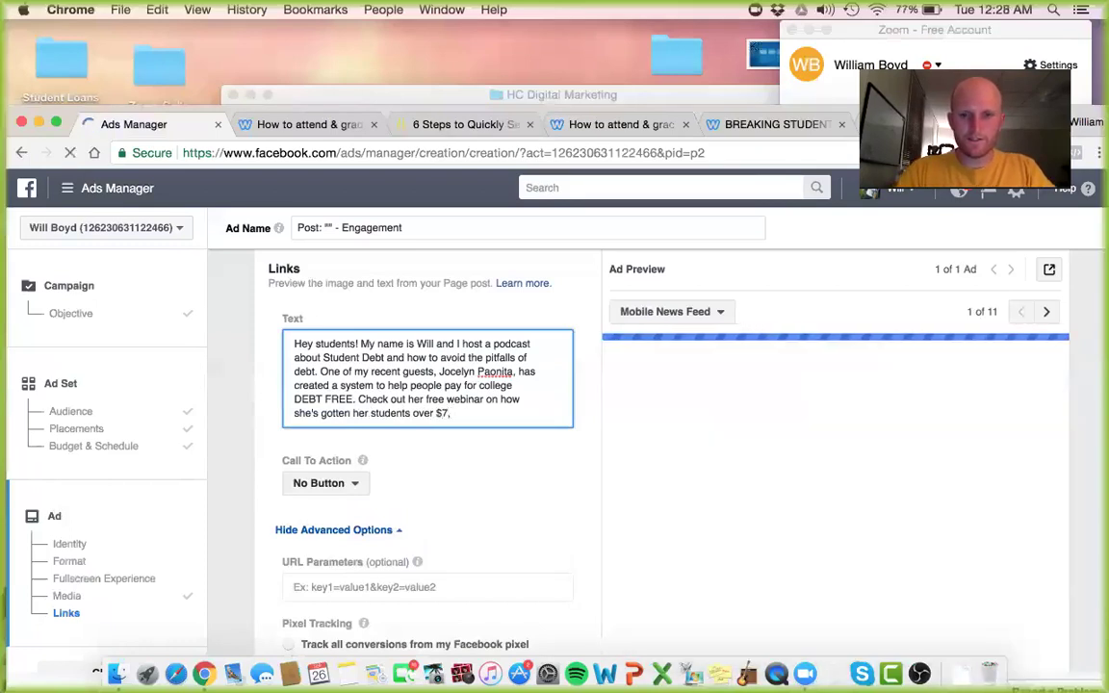
# Step: Complete the amount as $7,000 "in scholarship money on average." and add "Seats are limited for the free webinar and fill up fast!"
pyautogui.write('000 in scholarship ')
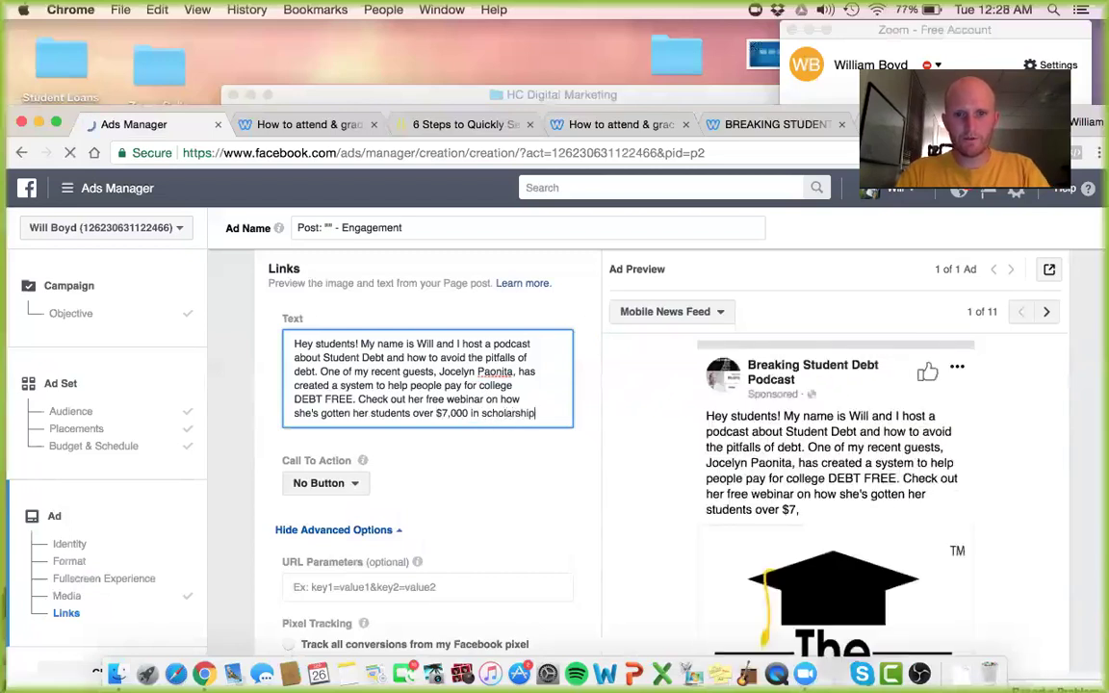
pyautogui.write('money')
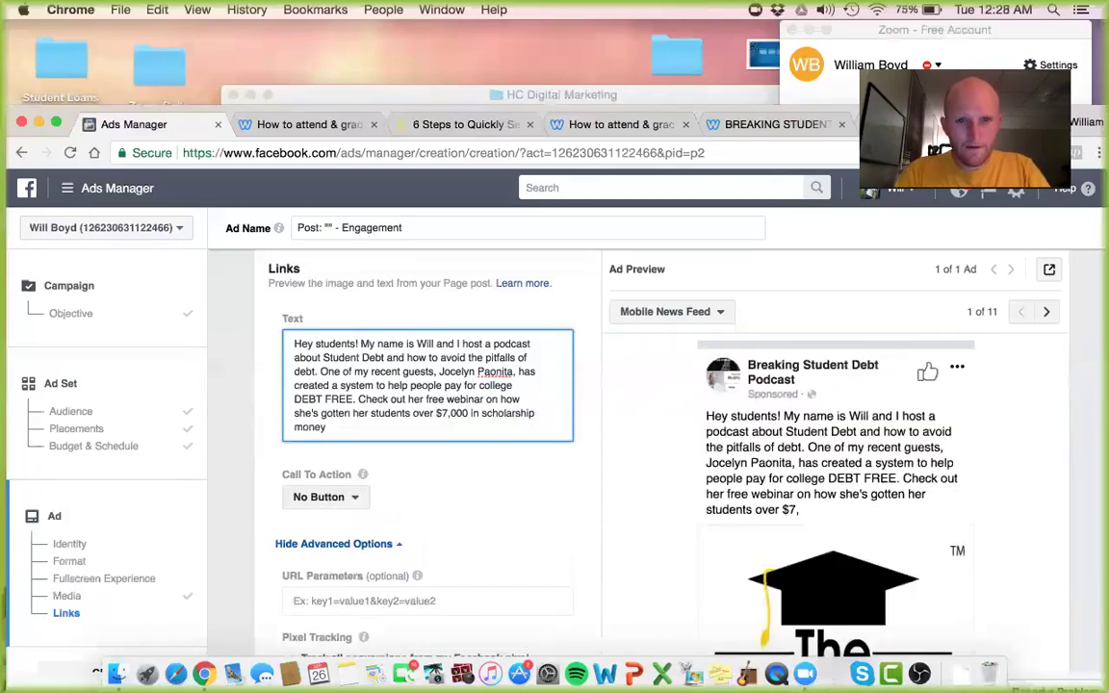
pyautogui.write(' on average. Seats are limited for the free webinar and fill up fast!')
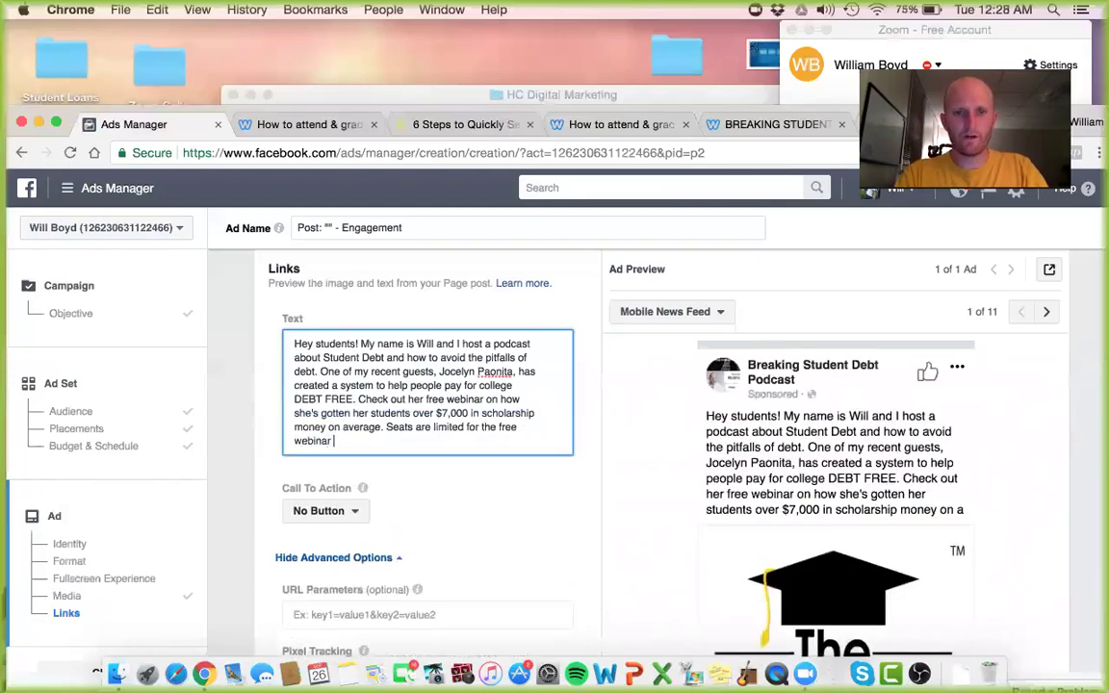
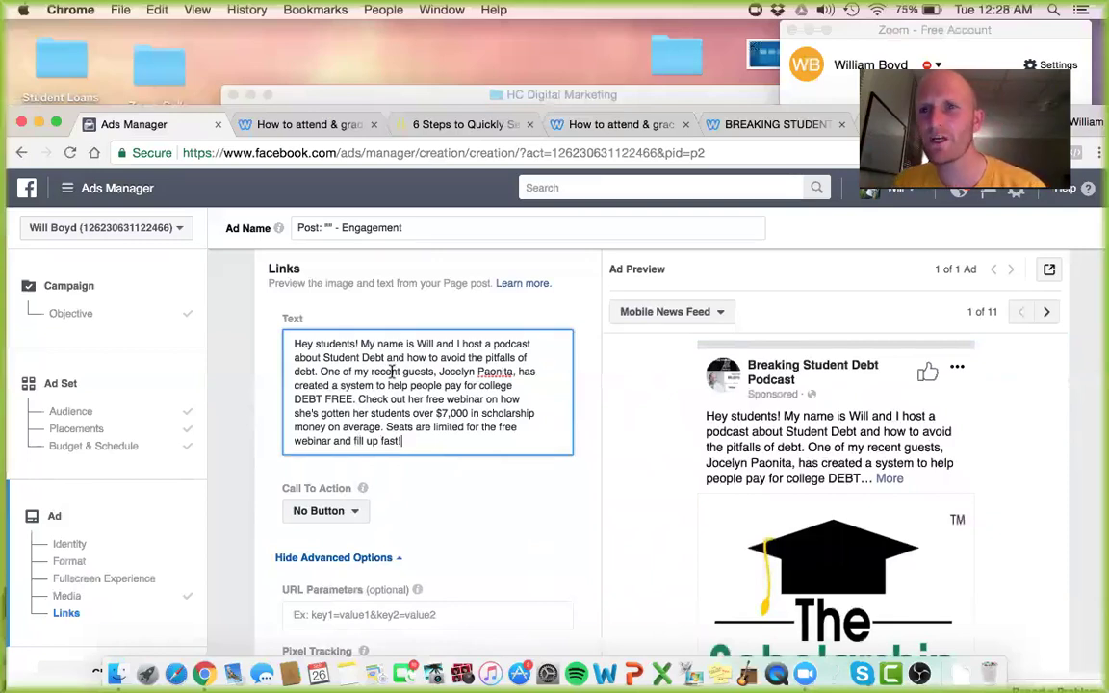
# Step: Set the ad's call to action to Learn More
pyautogui.scroll(-2, 391, 371)
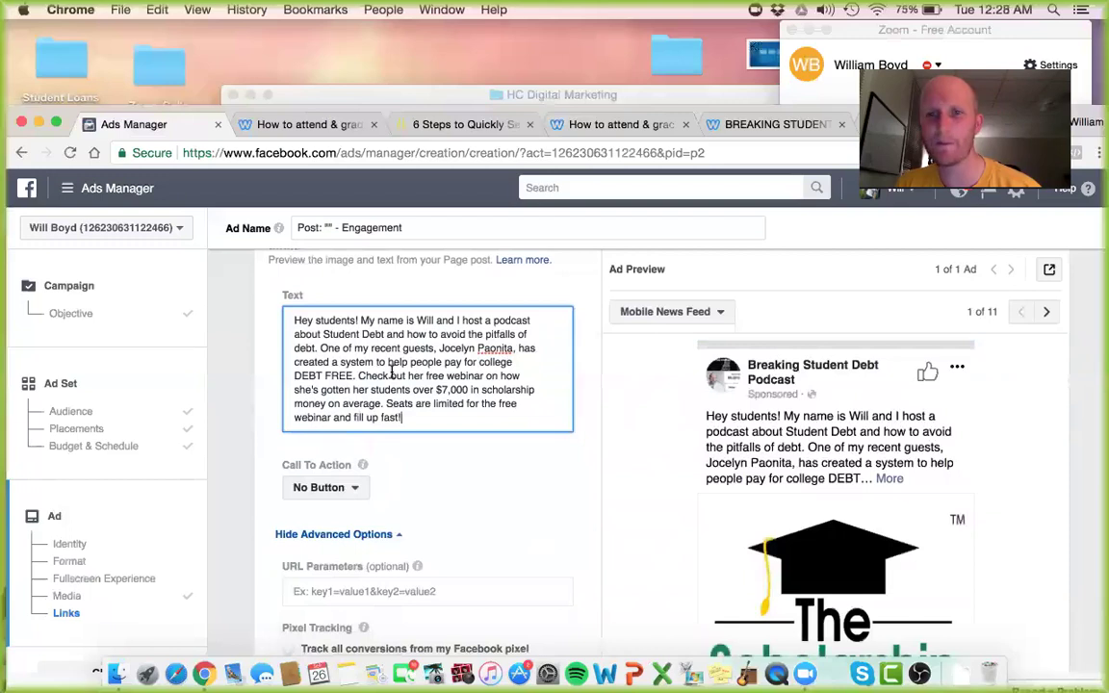
pyautogui.scroll(-2, 411, 486)
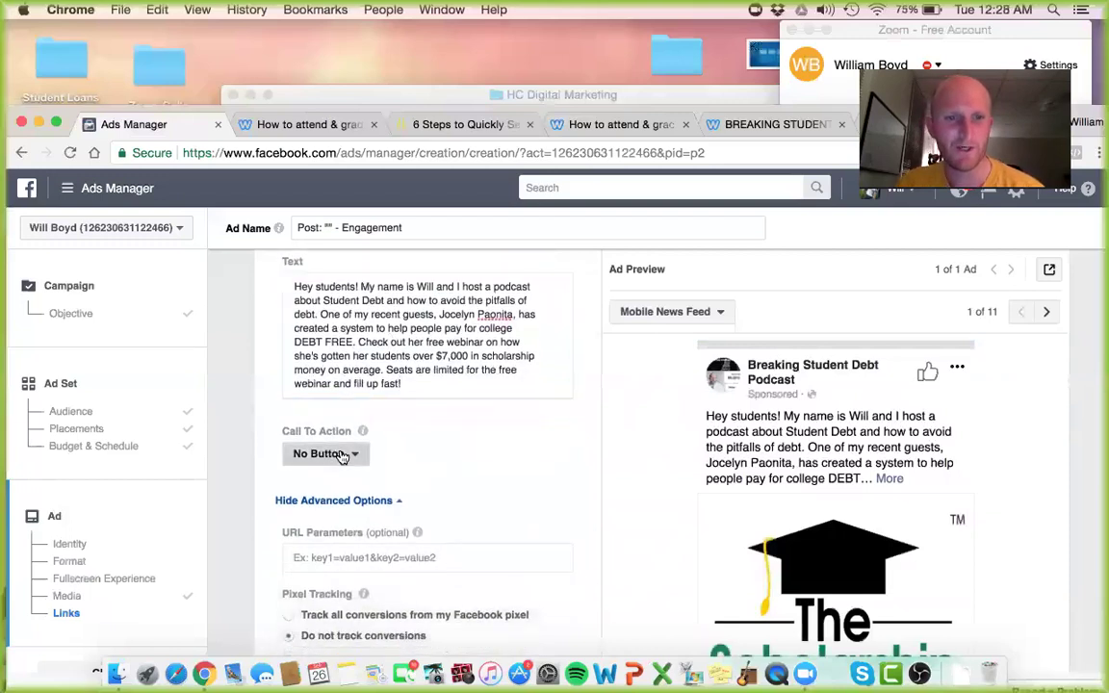
pyautogui.click(330, 453)
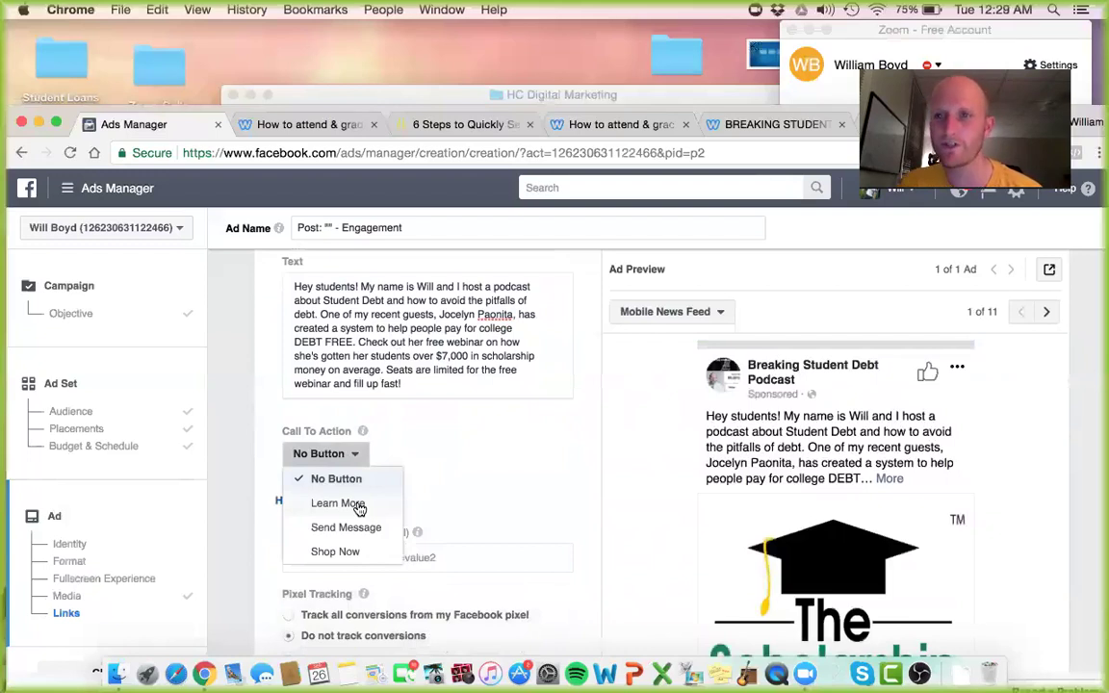
pyautogui.click(357, 508)
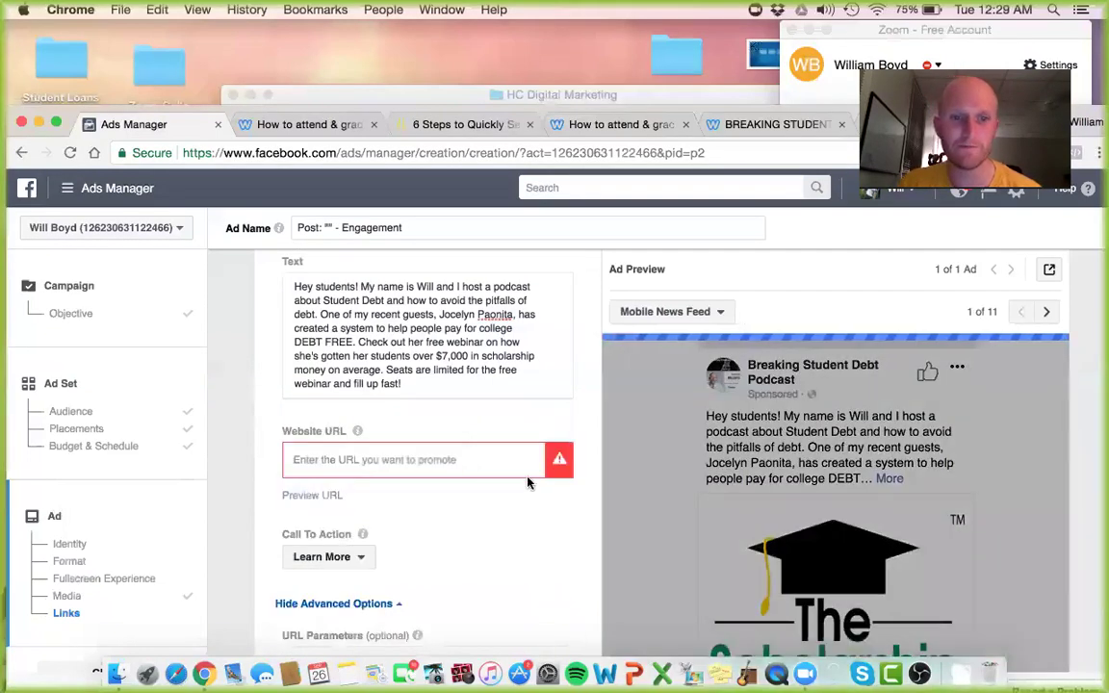
# Step: Copy the web address of the "6 Steps to Quickly" webinar registration page at onlinemeetingnow.com
pyautogui.scroll(-1, 527, 482)
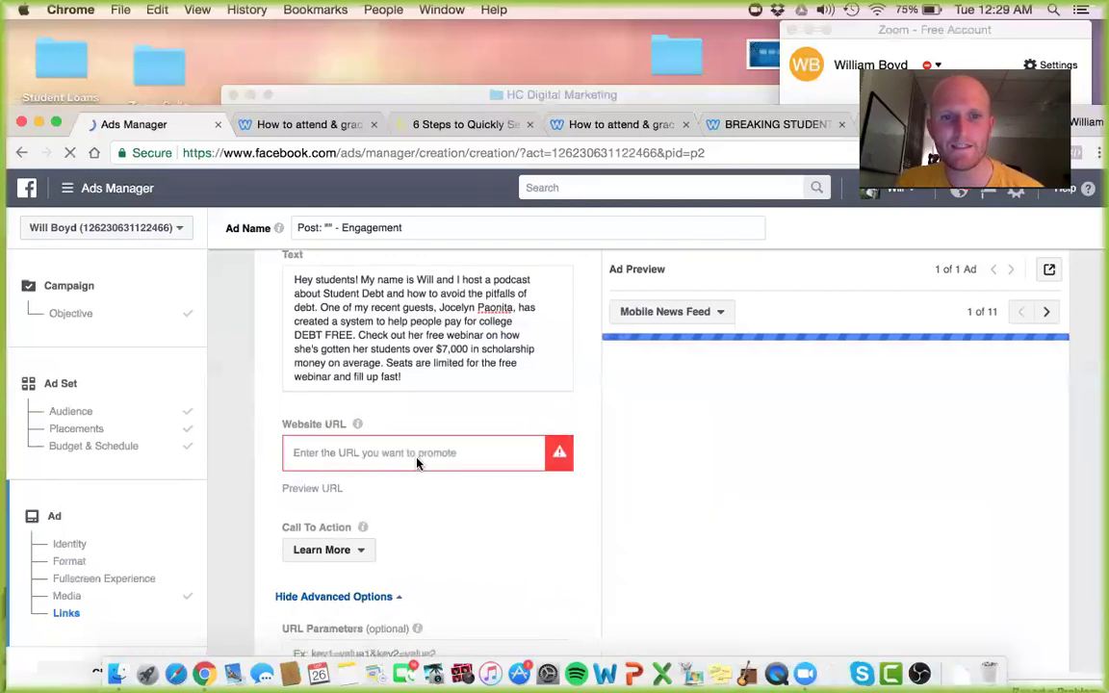
pyautogui.click(454, 123)
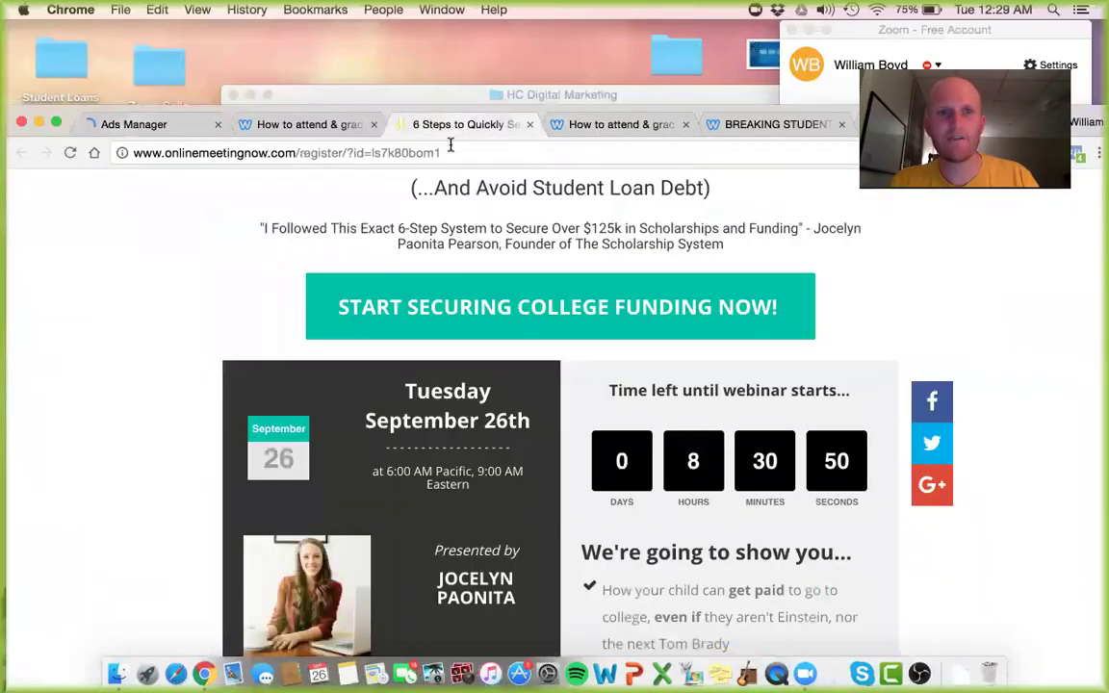
pyautogui.click(450, 149)
pyautogui.rightClick(449, 149)
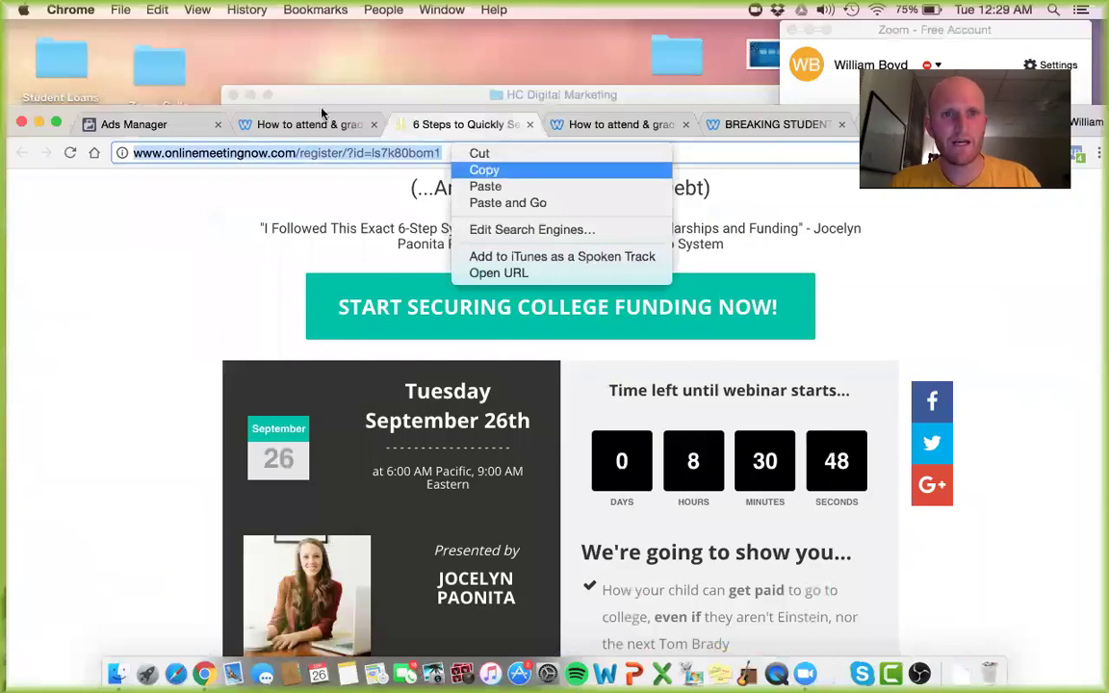
# Step: Open the SamCart affiliate dashboard at scholarship.samcart.com/affiliate/dashboard in place of the first "How to attend" blog post
pyautogui.click(282, 114)
pyautogui.click(311, 154)
pyautogui.write('sam')
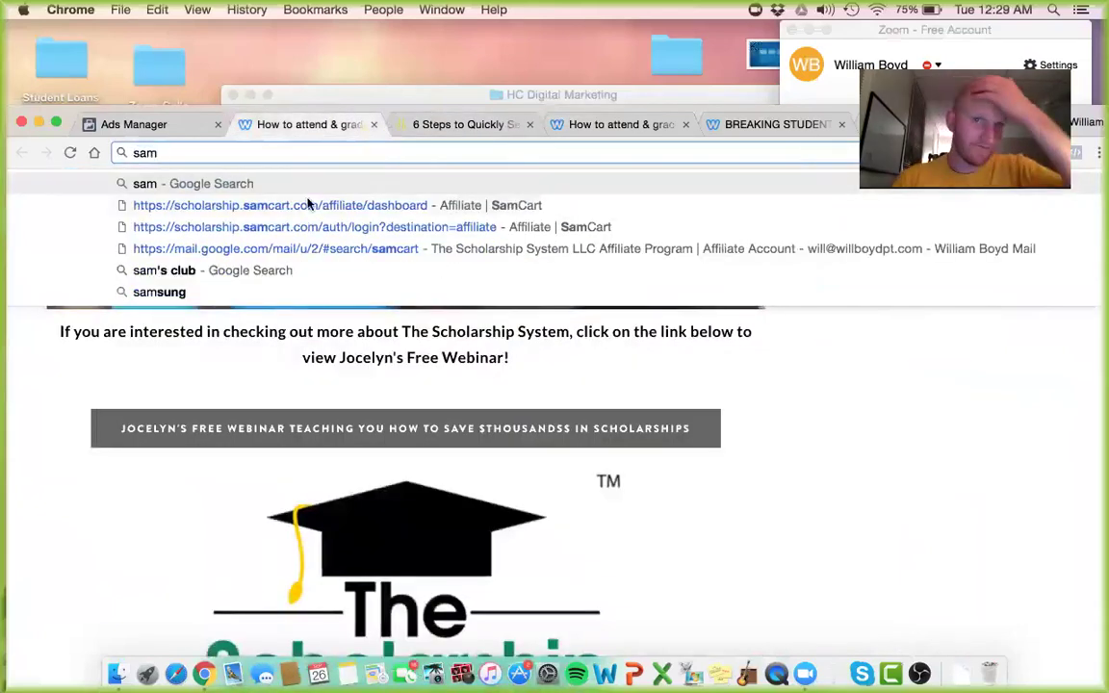
pyautogui.click(308, 205)
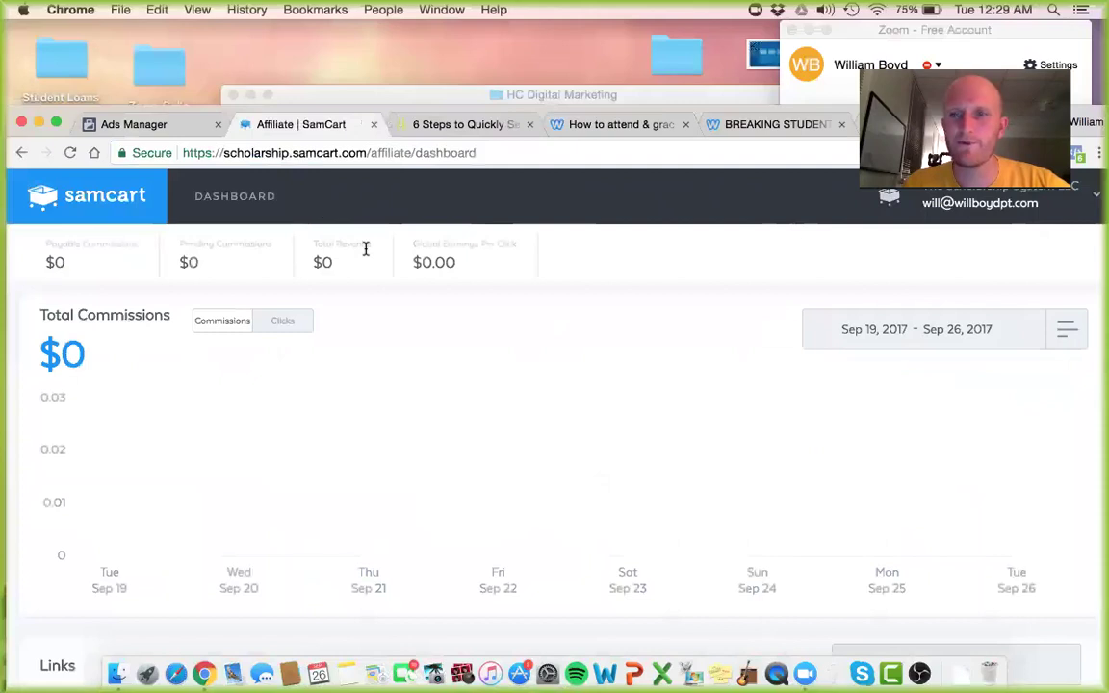
# Step: Copy the affiliate link for Webinar Registration from the SamCart dashboard's list of links
pyautogui.scroll(-8, 366, 249)
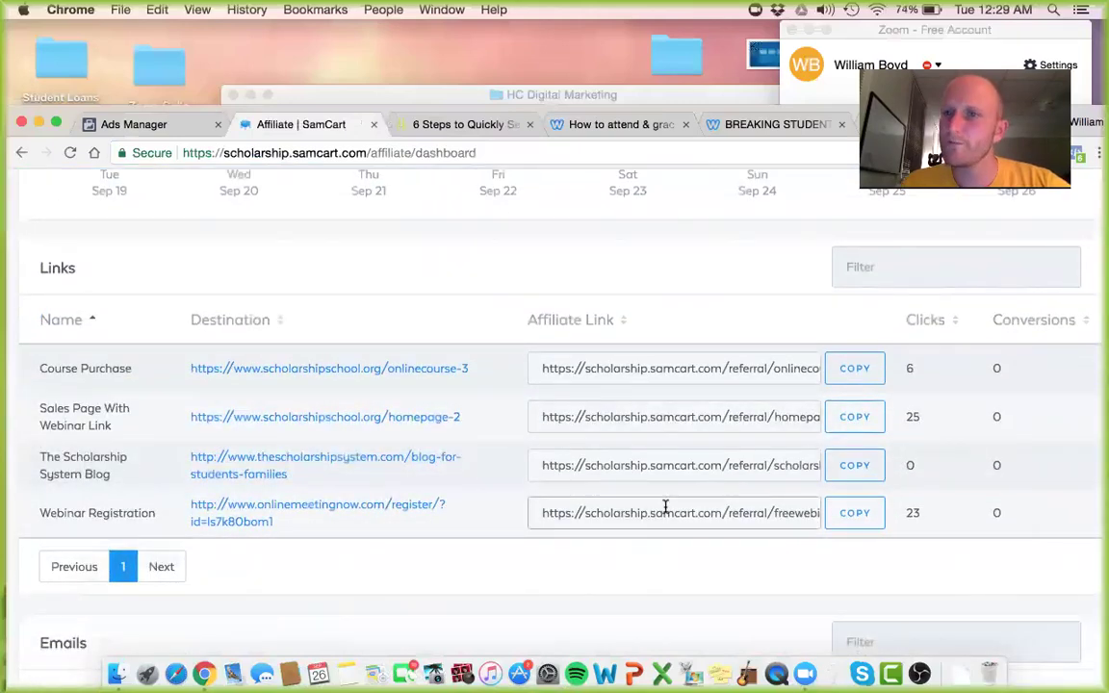
pyautogui.click(664, 507)
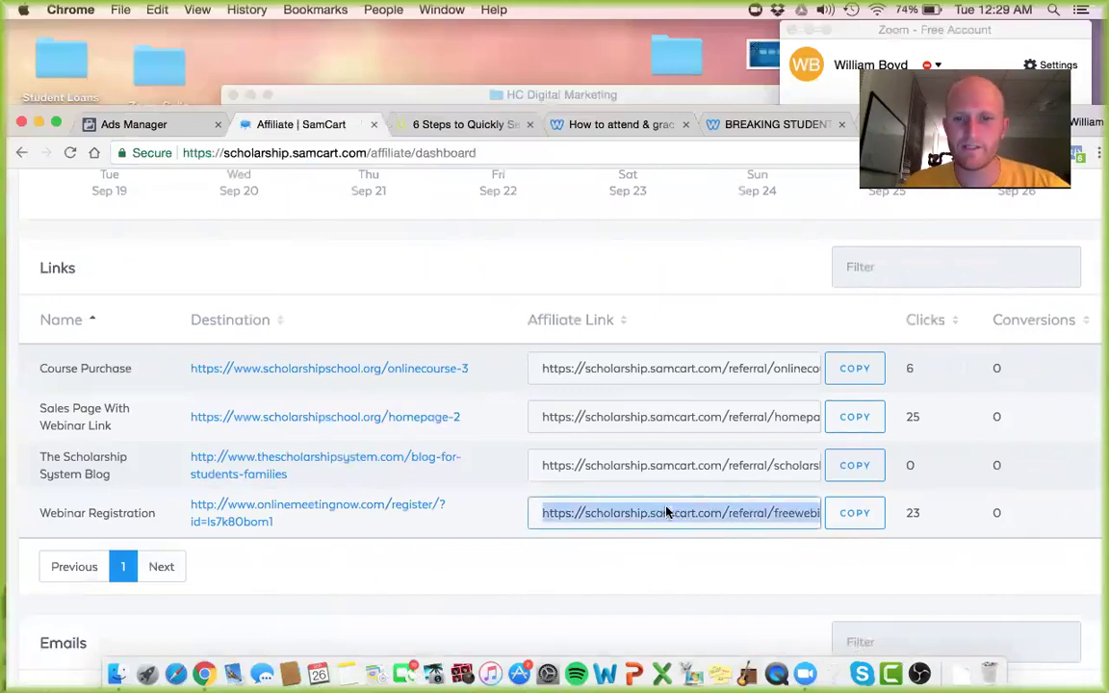
pyautogui.rightClick(666, 512)
pyautogui.click(731, 483)
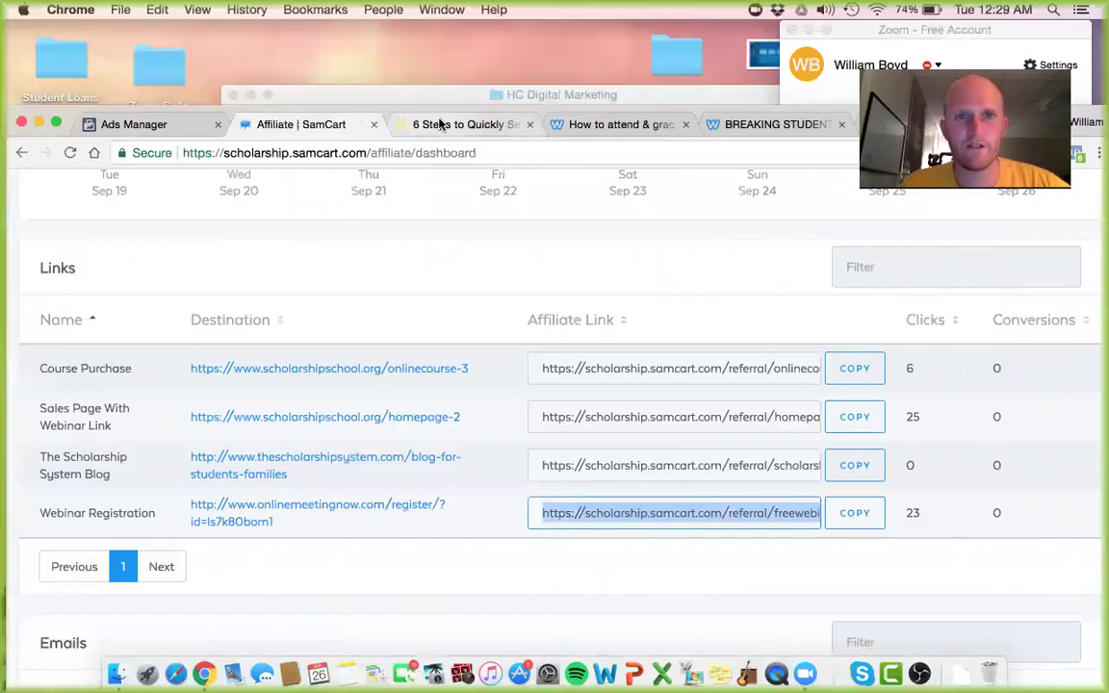
# Step: Return to Ads Manager and paste the copied Webinar Registration affiliate link as the ad's website URL
pyautogui.click(439, 123)
pyautogui.click(154, 125)
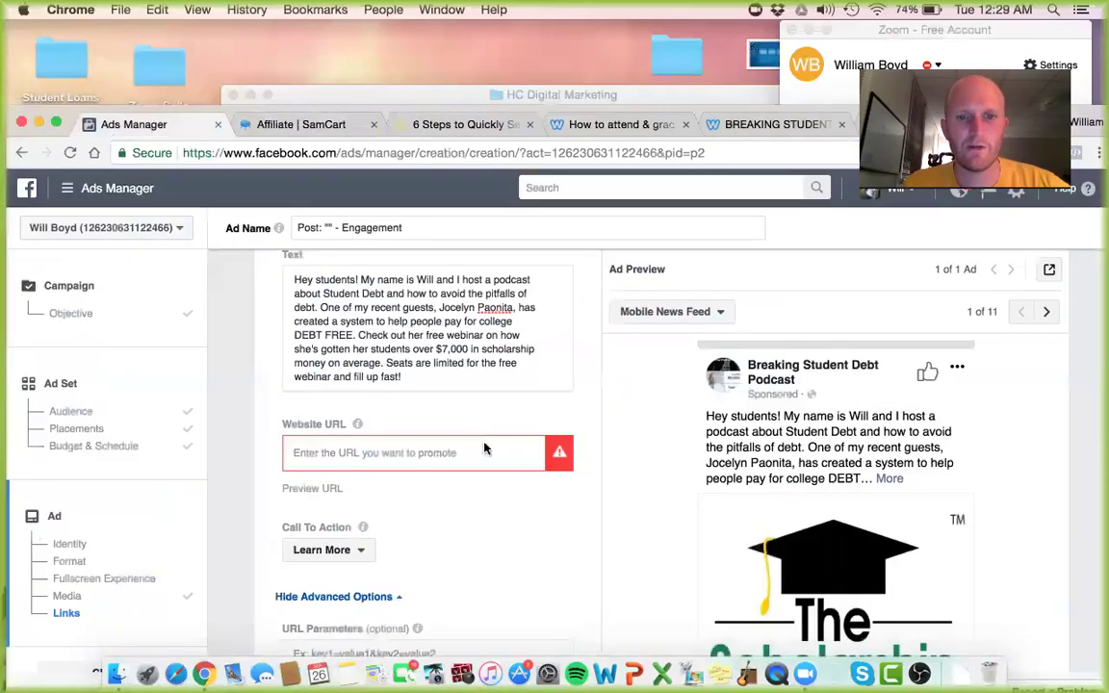
pyautogui.rightClick(433, 453)
pyautogui.click(477, 503)
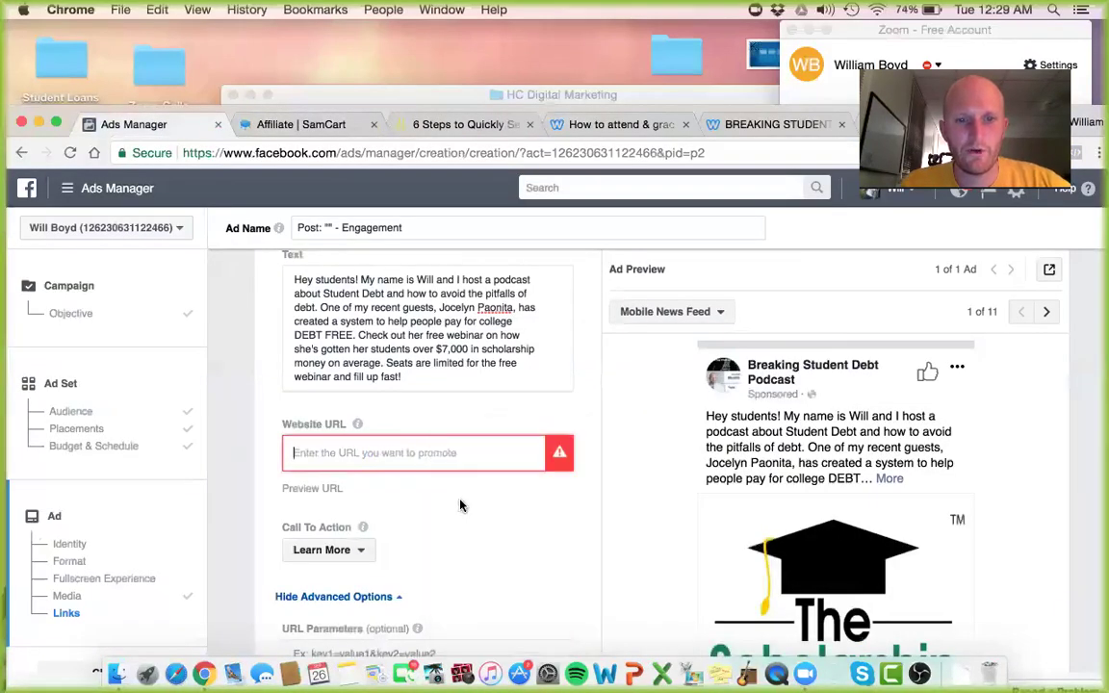
pyautogui.scroll(-3, 483, 521)
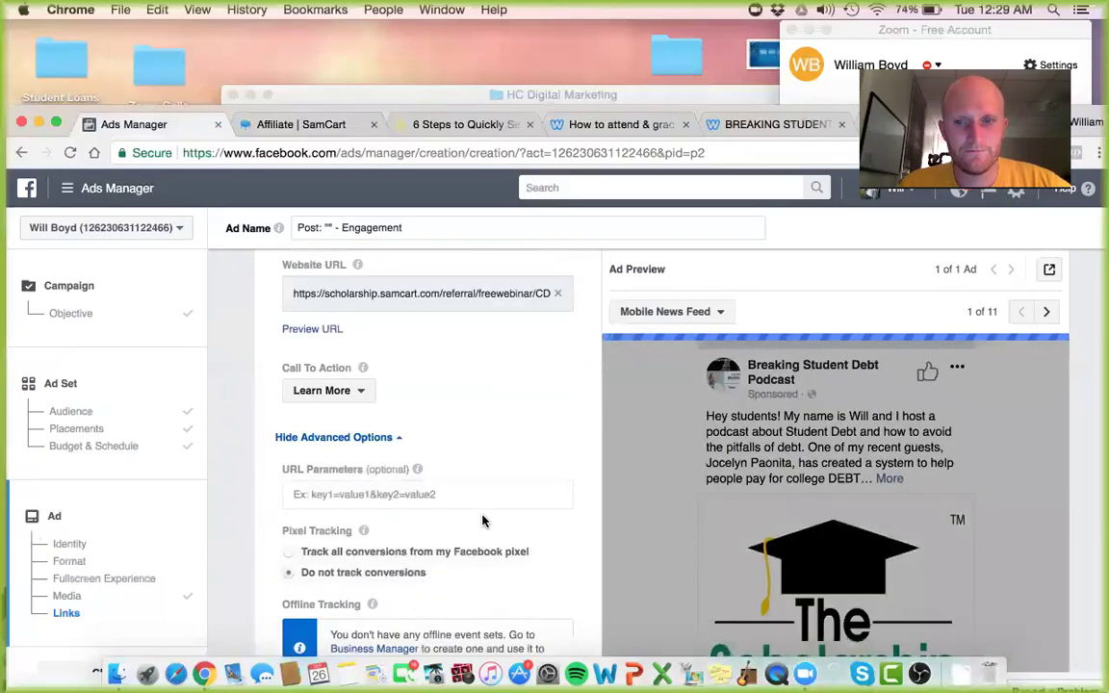
# Step: Certify the ad's compliance by acknowledging Facebook's policies and applicable laws, and confirm the certification
pyautogui.scroll(-2, 483, 521)
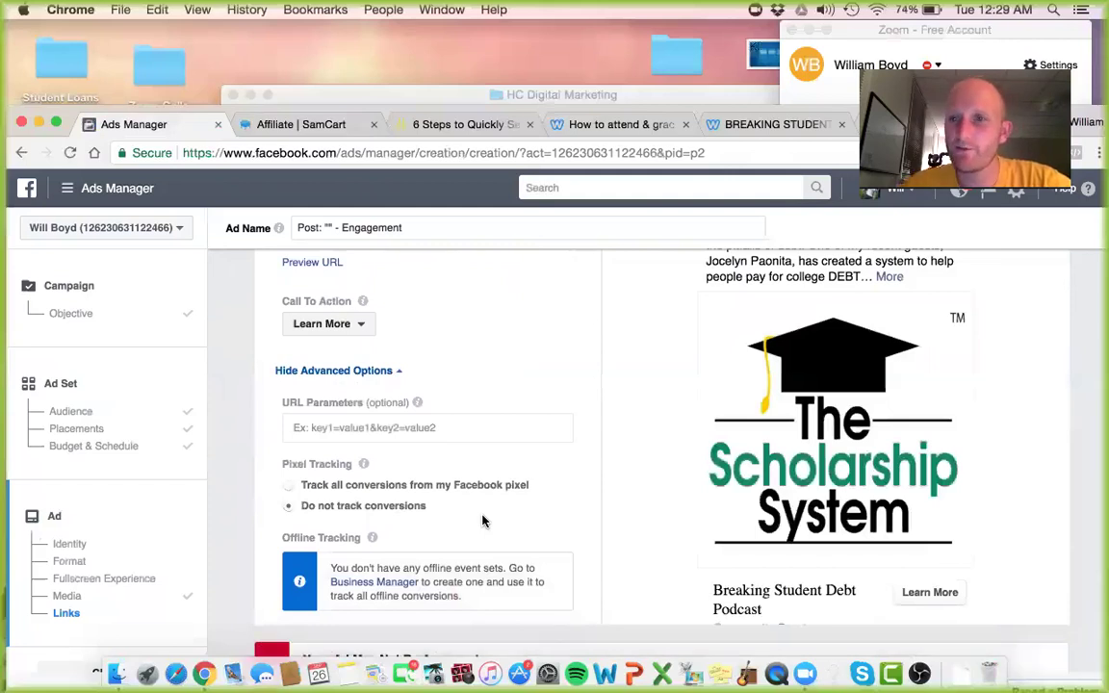
pyautogui.scroll(-3, 484, 519)
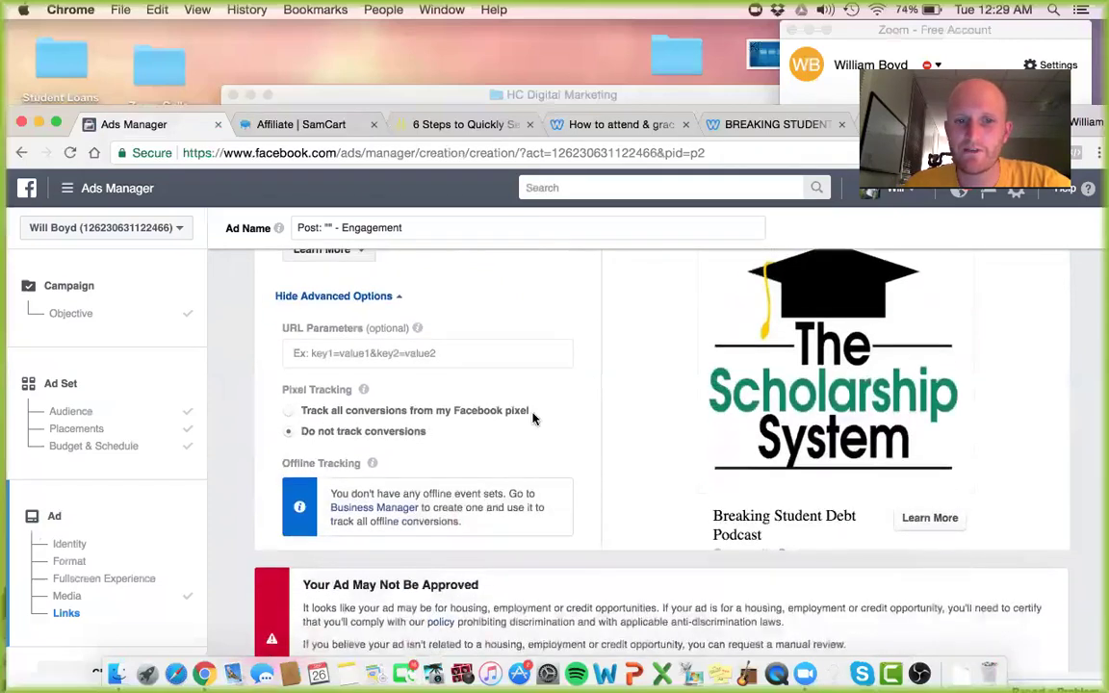
pyautogui.scroll(-2, 535, 416)
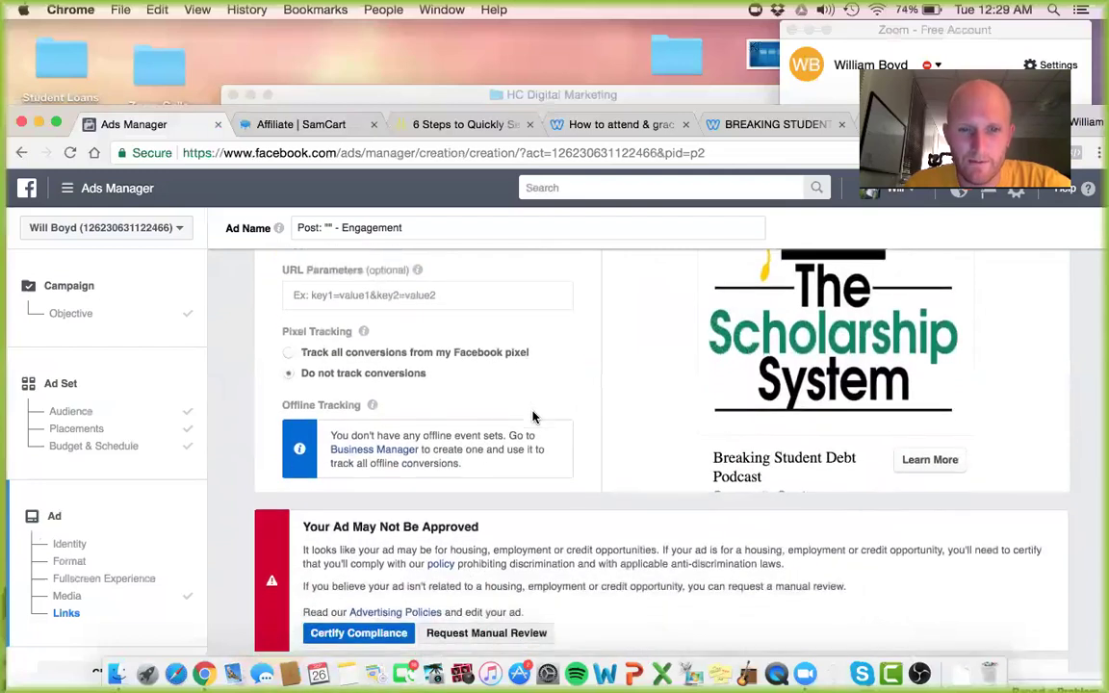
pyautogui.scroll(-1, 534, 413)
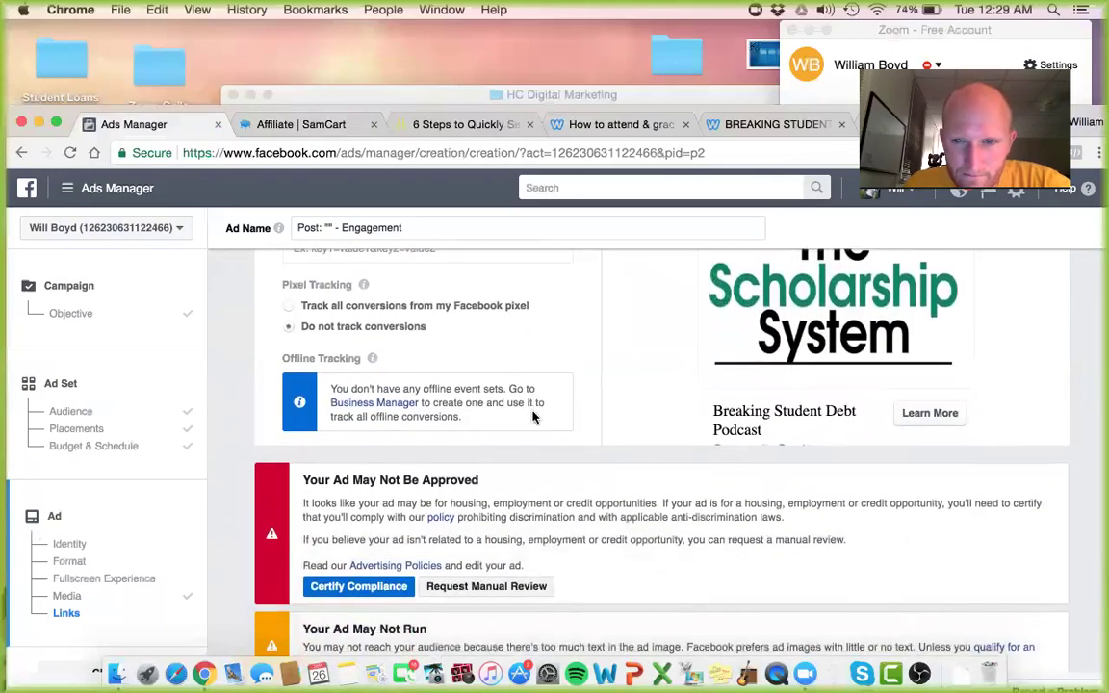
pyautogui.scroll(-2, 534, 415)
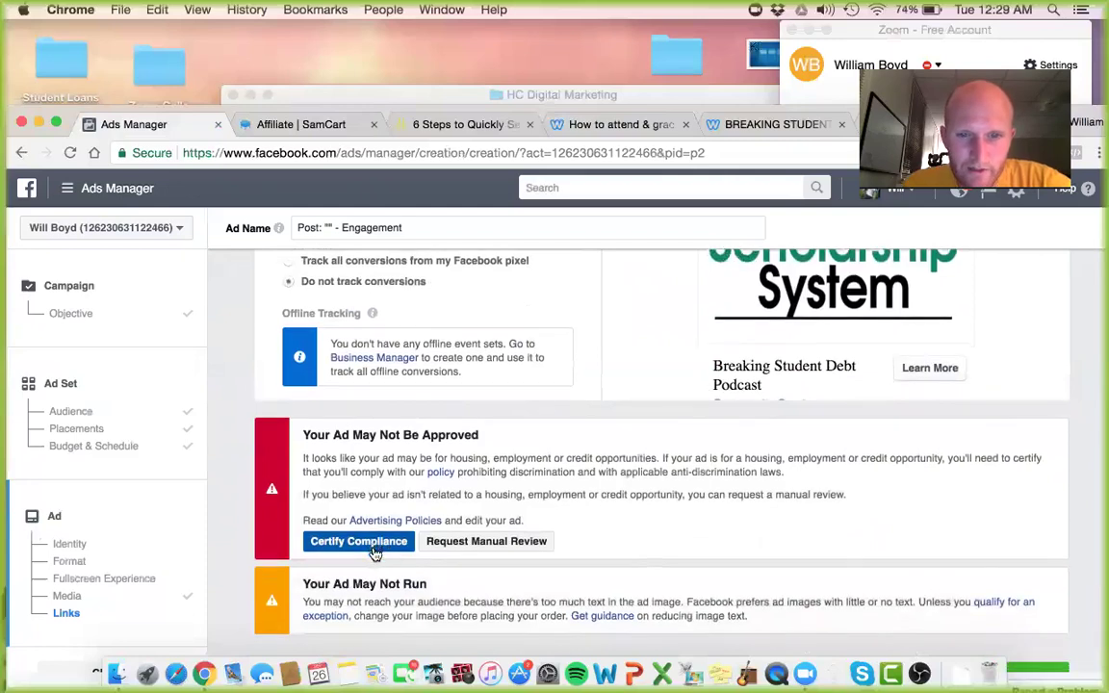
pyautogui.scroll(-1, 361, 558)
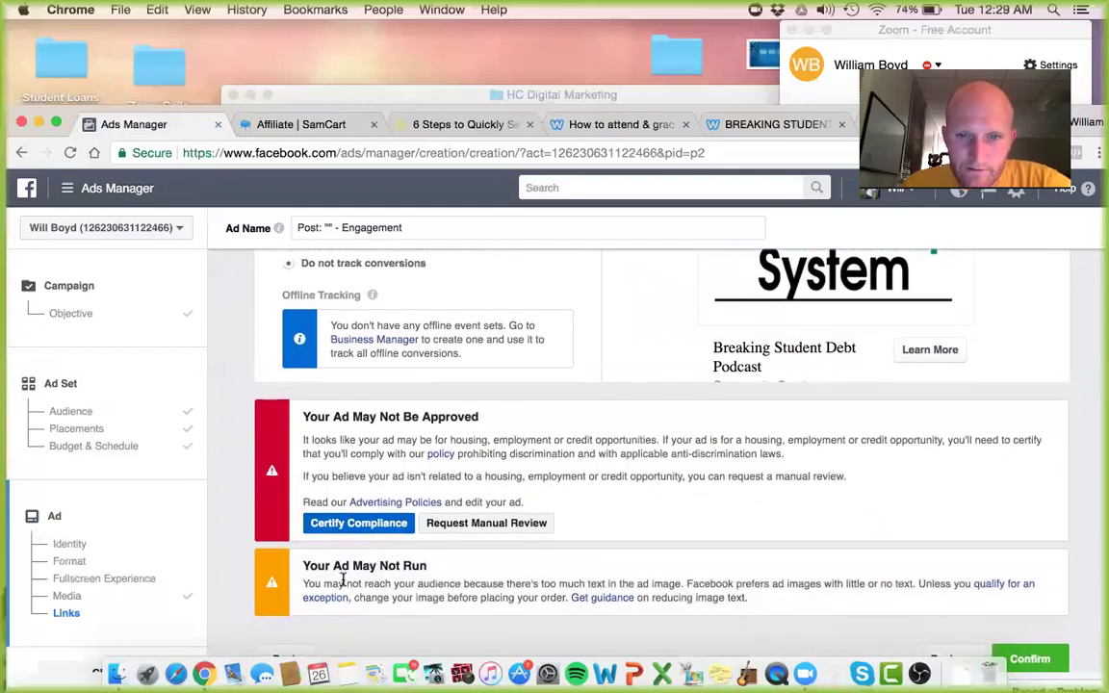
pyautogui.click(335, 523)
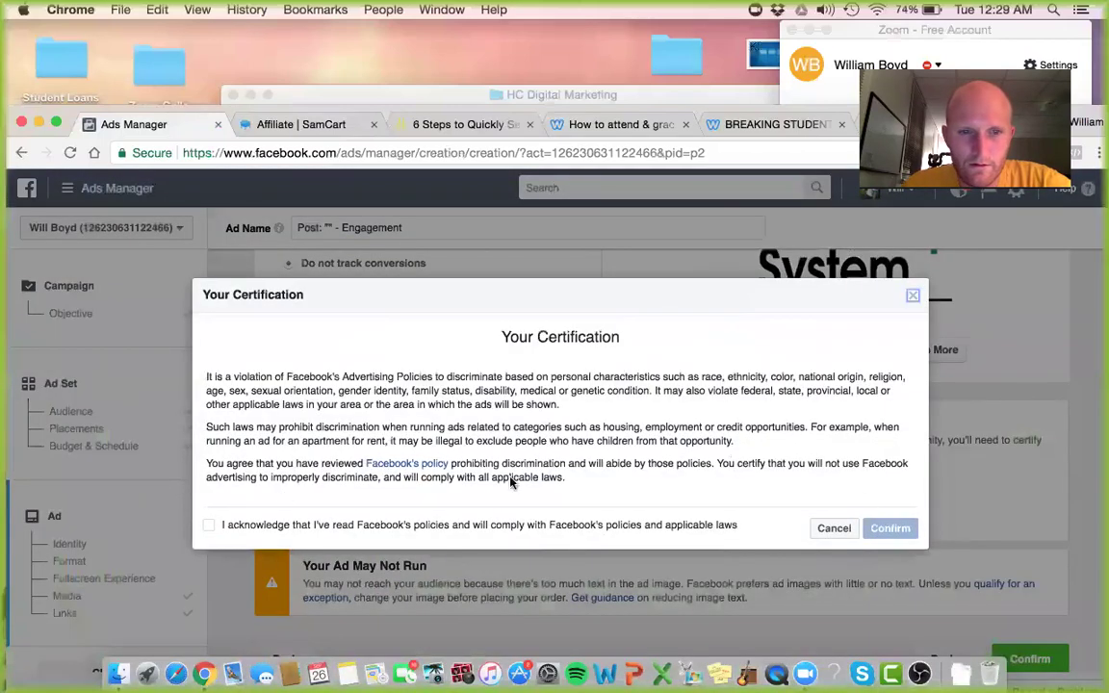
pyautogui.click(239, 529)
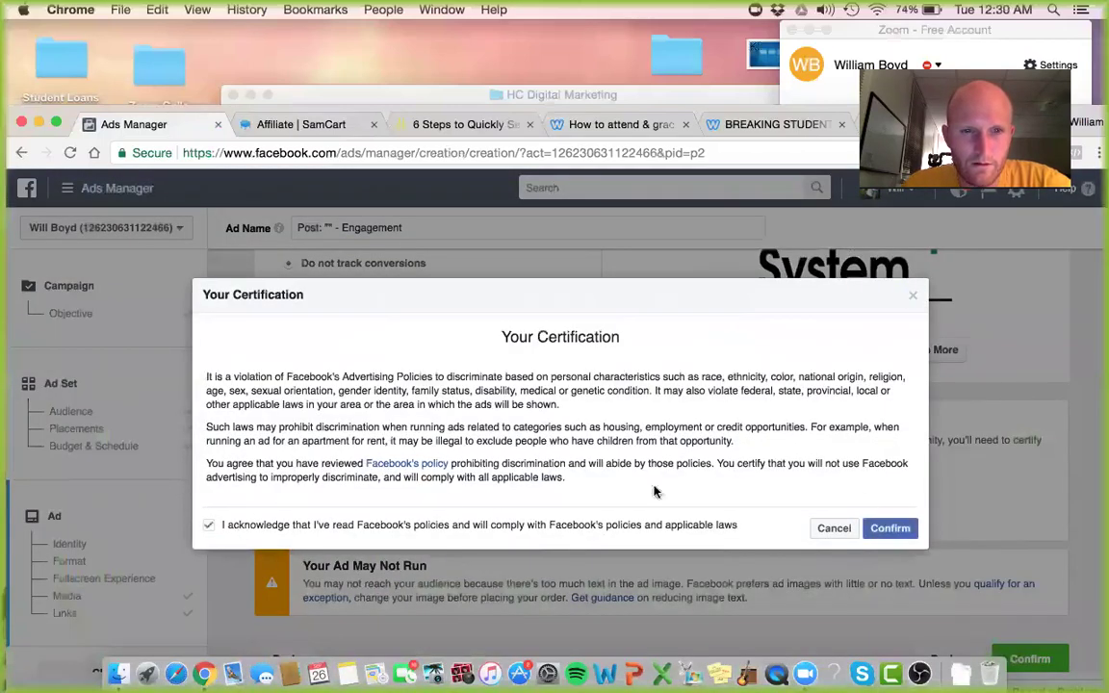
pyautogui.click(890, 528)
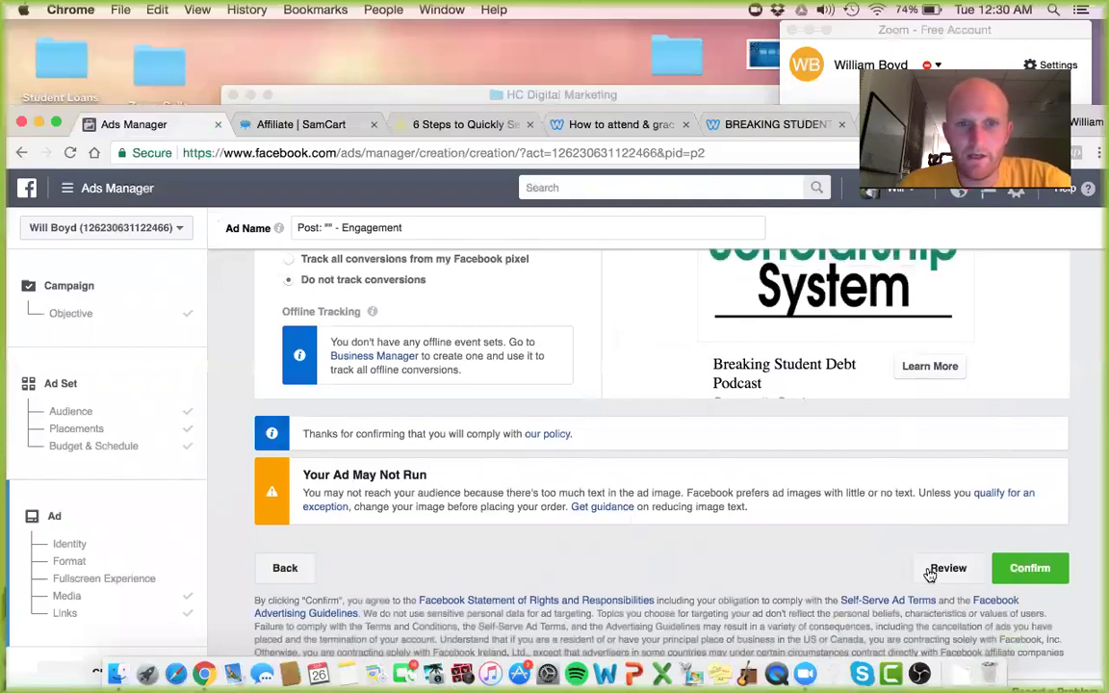
# Step: Review the ad's text and website URL, and go through the placement previews from Mobile News Feed to Facebook In-Stream Video (Desktop)
pyautogui.scroll(5, 732, 440)
pyautogui.scroll(4, 732, 440)
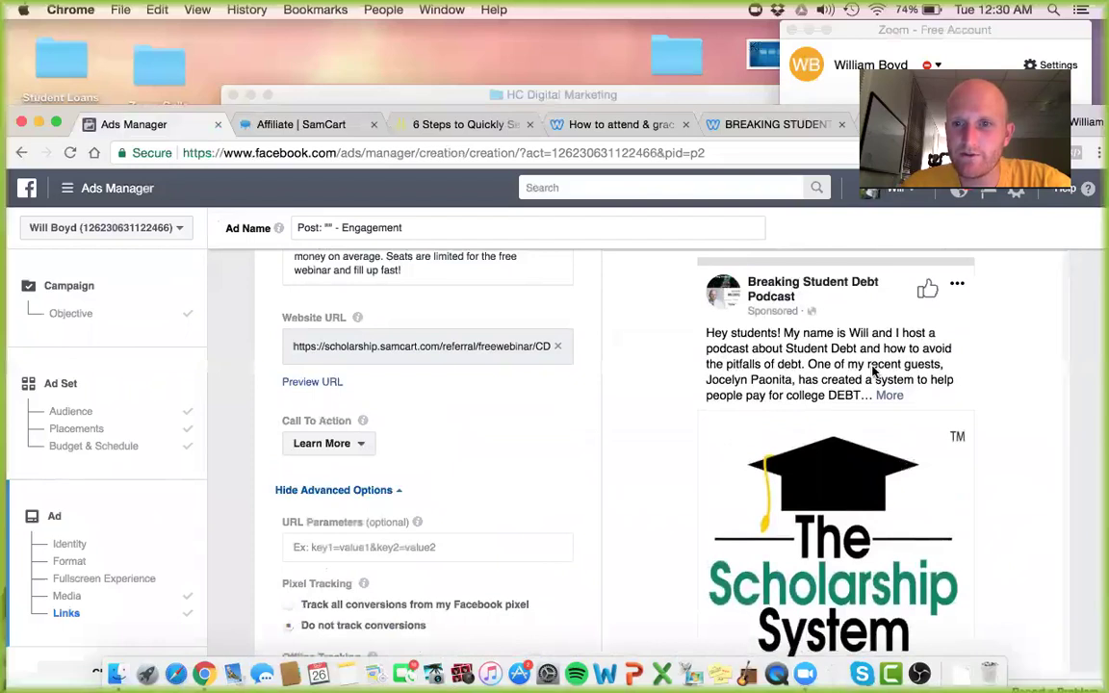
pyautogui.scroll(1, 847, 306)
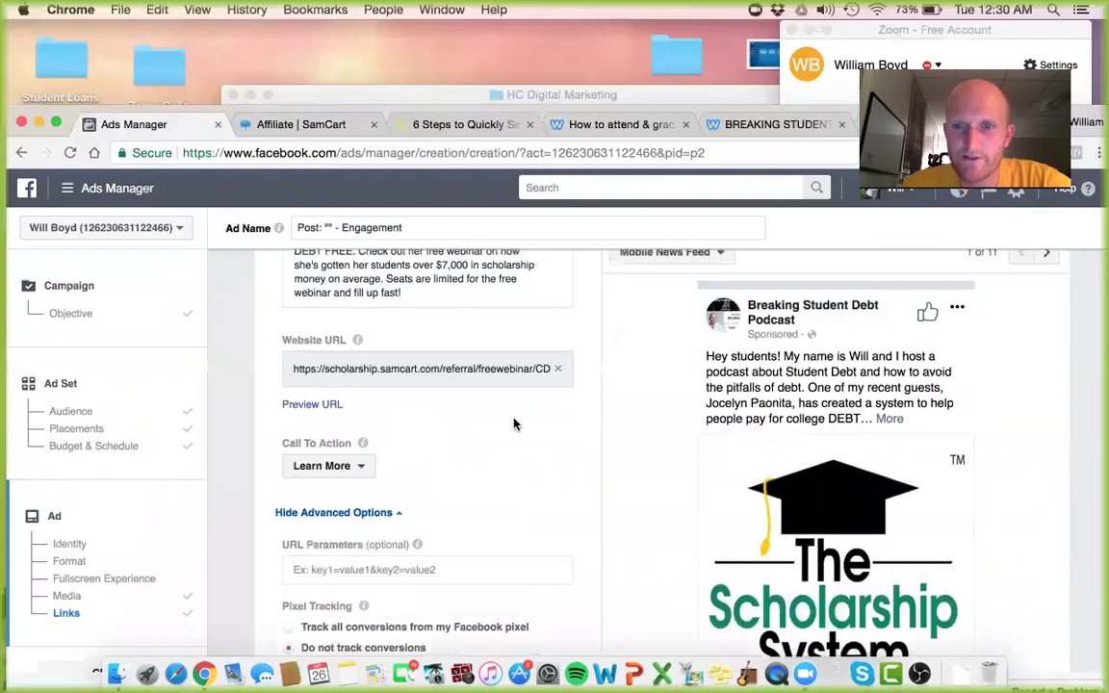
pyautogui.scroll(3, 514, 424)
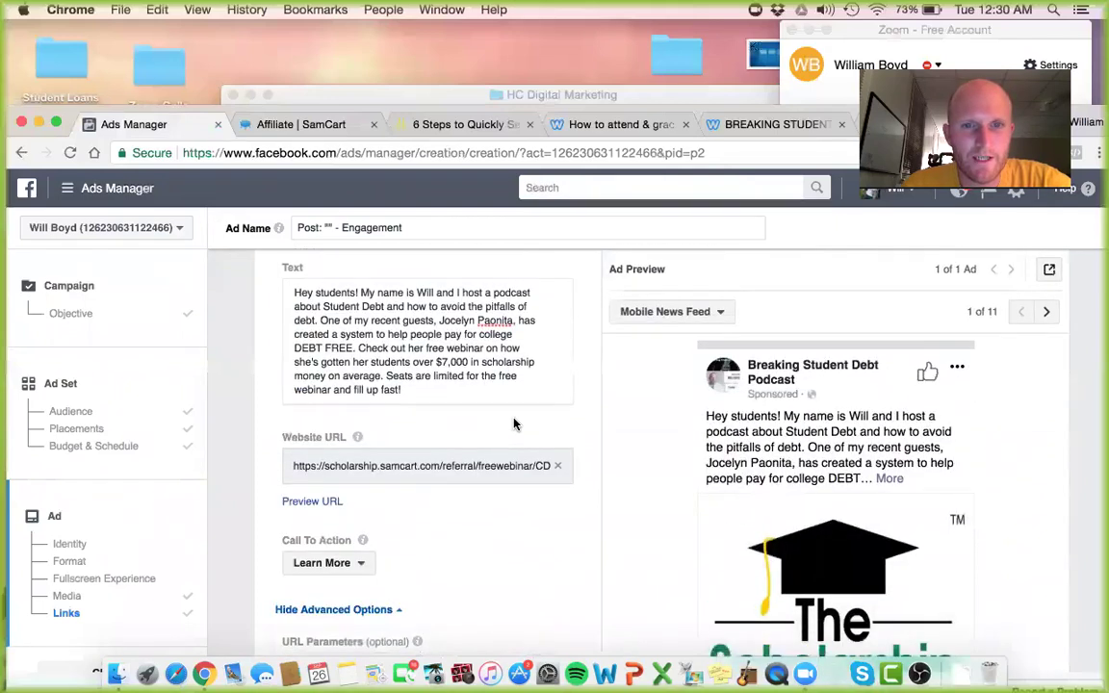
pyautogui.scroll(-1, 747, 421)
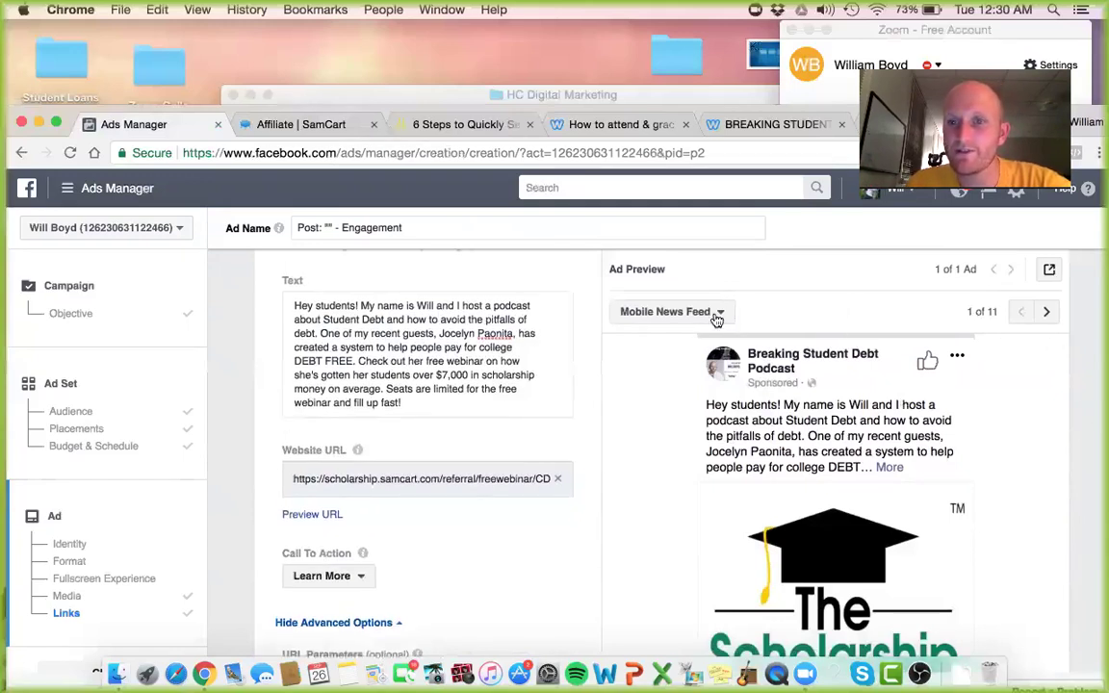
pyautogui.click(1048, 312)
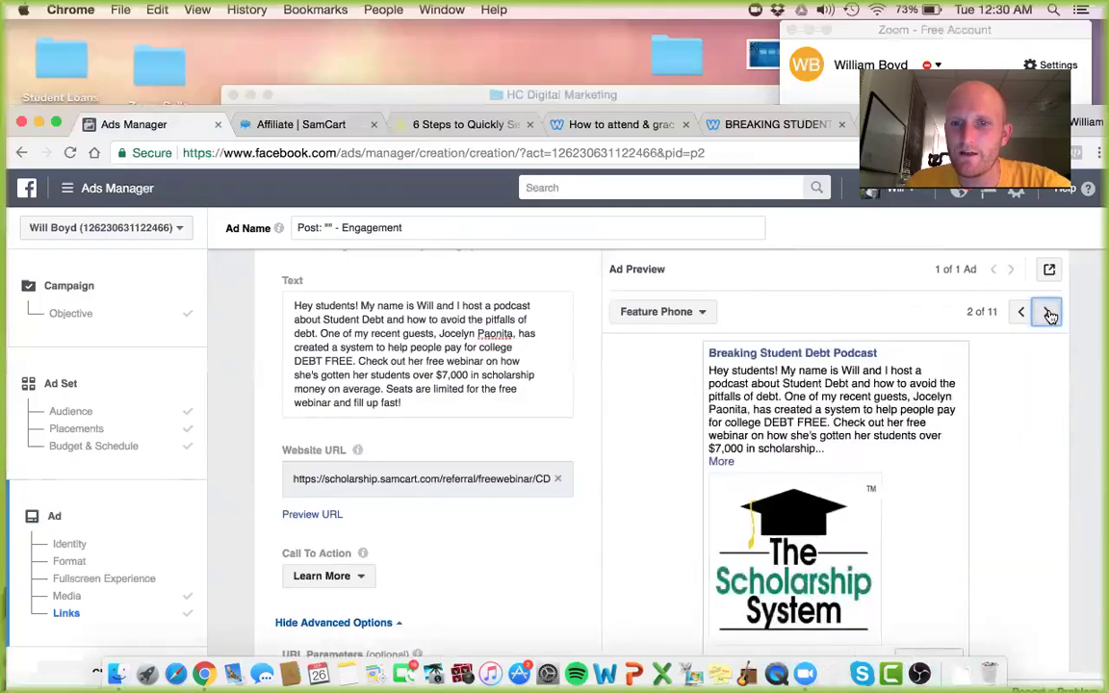
pyautogui.click(1048, 313)
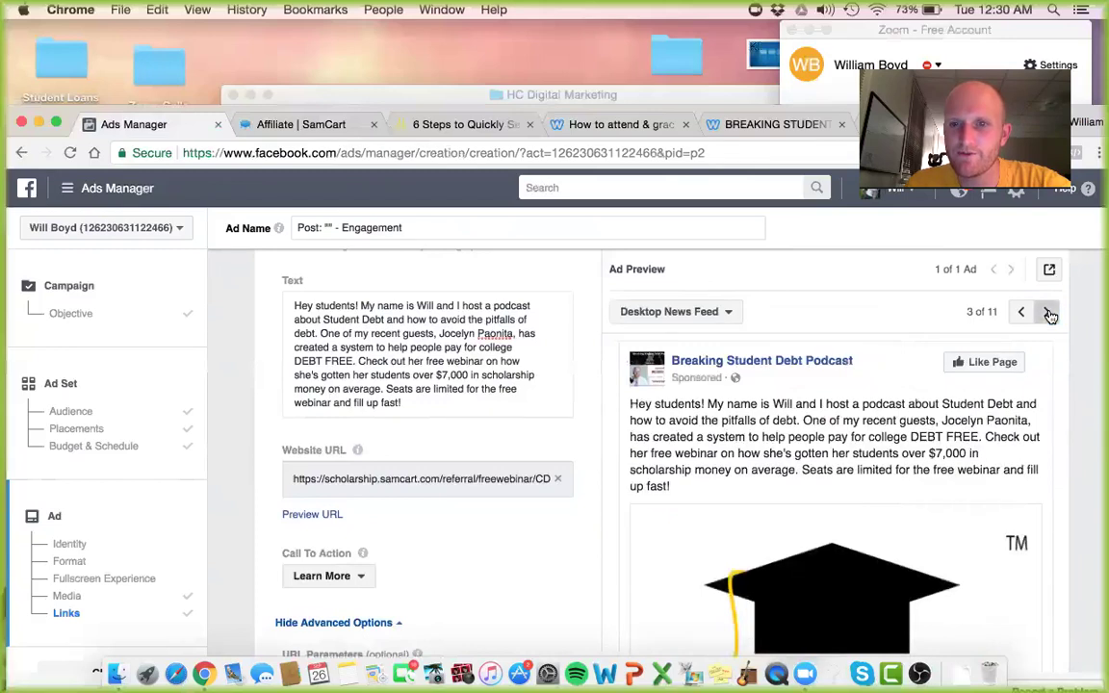
pyautogui.click(1048, 313)
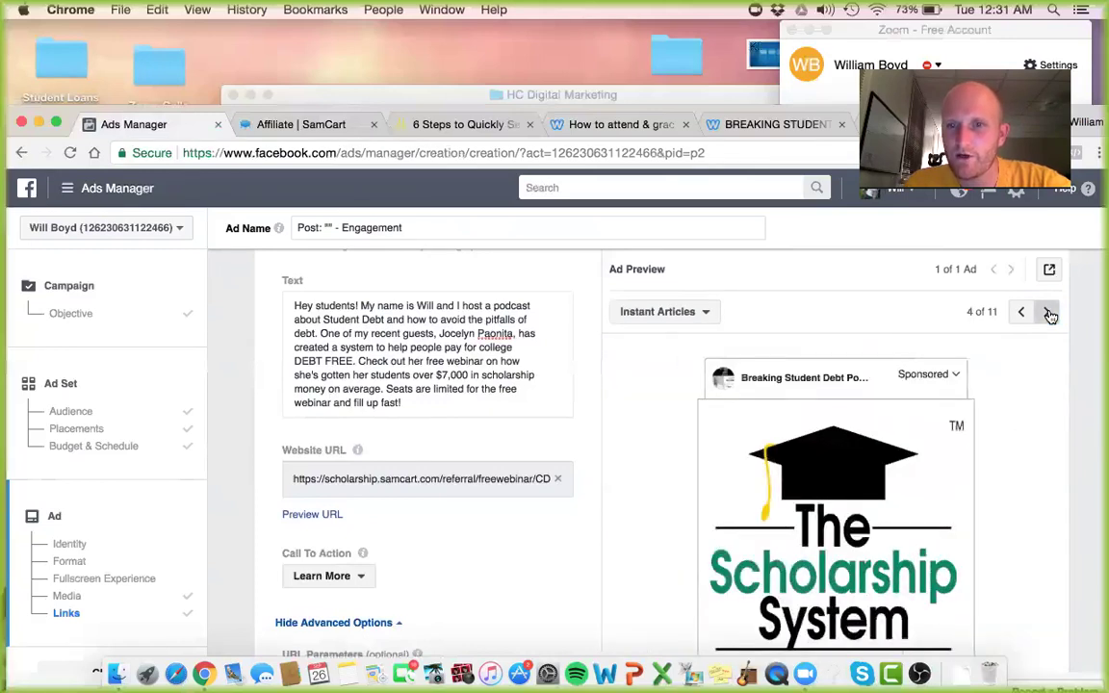
pyautogui.click(1047, 313)
pyautogui.scroll(-1, 1059, 422)
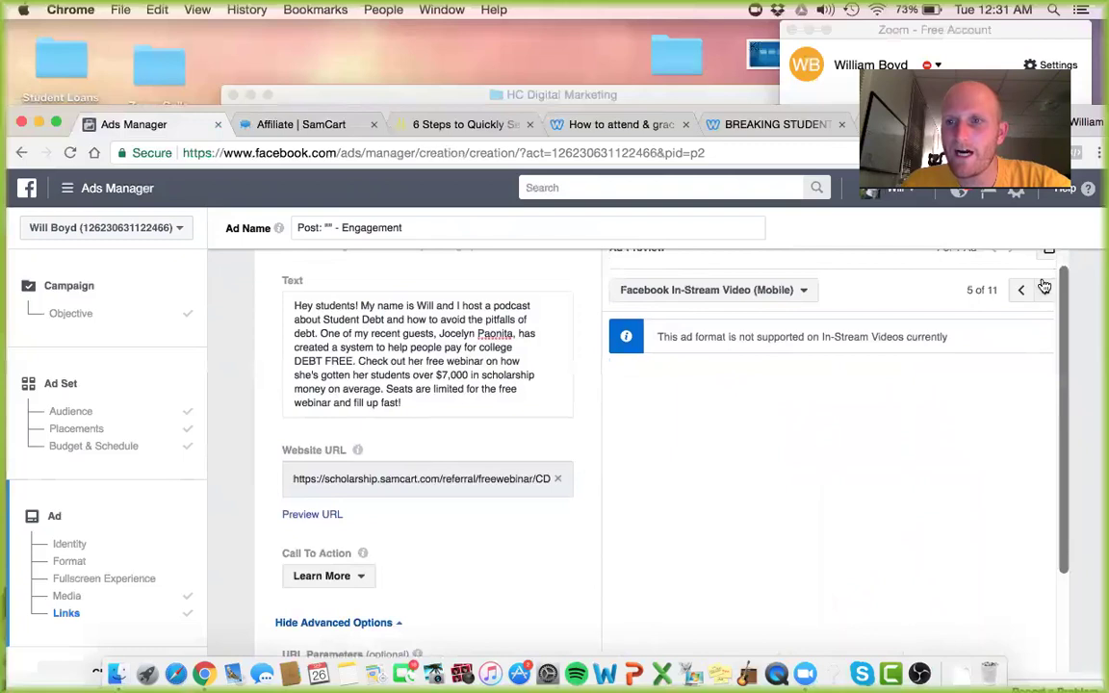
pyautogui.click(1046, 292)
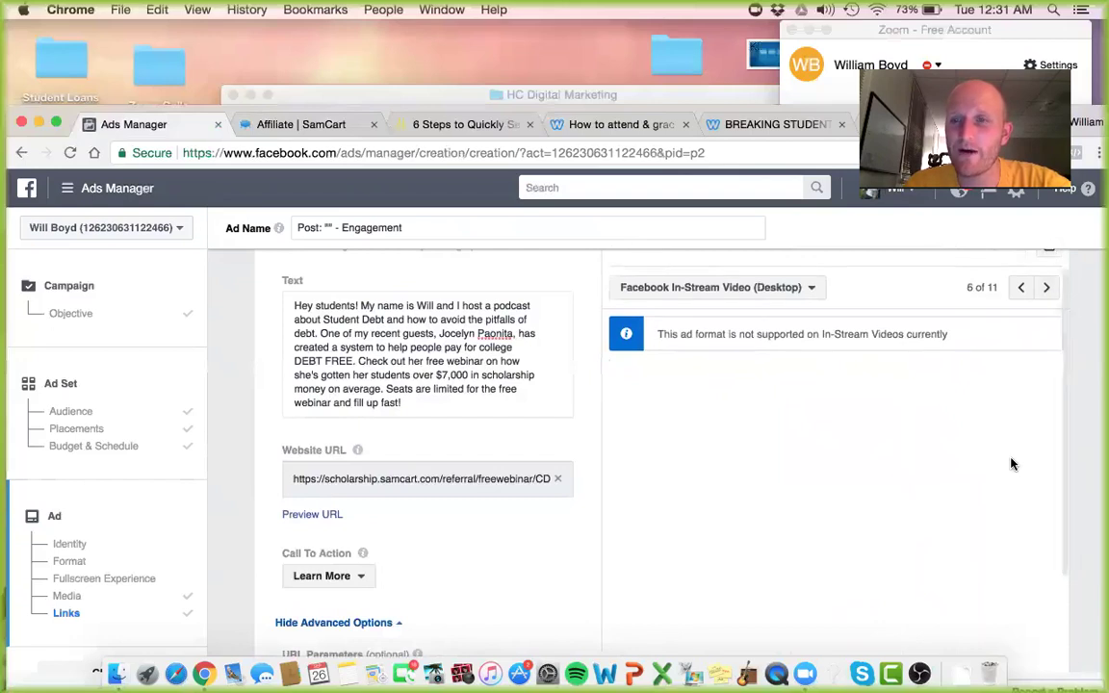
# Step: Confirm the finished post engagement ad to submit it to Facebook for review
pyautogui.scroll(-5, 1010, 463)
pyautogui.scroll(-5, 1009, 463)
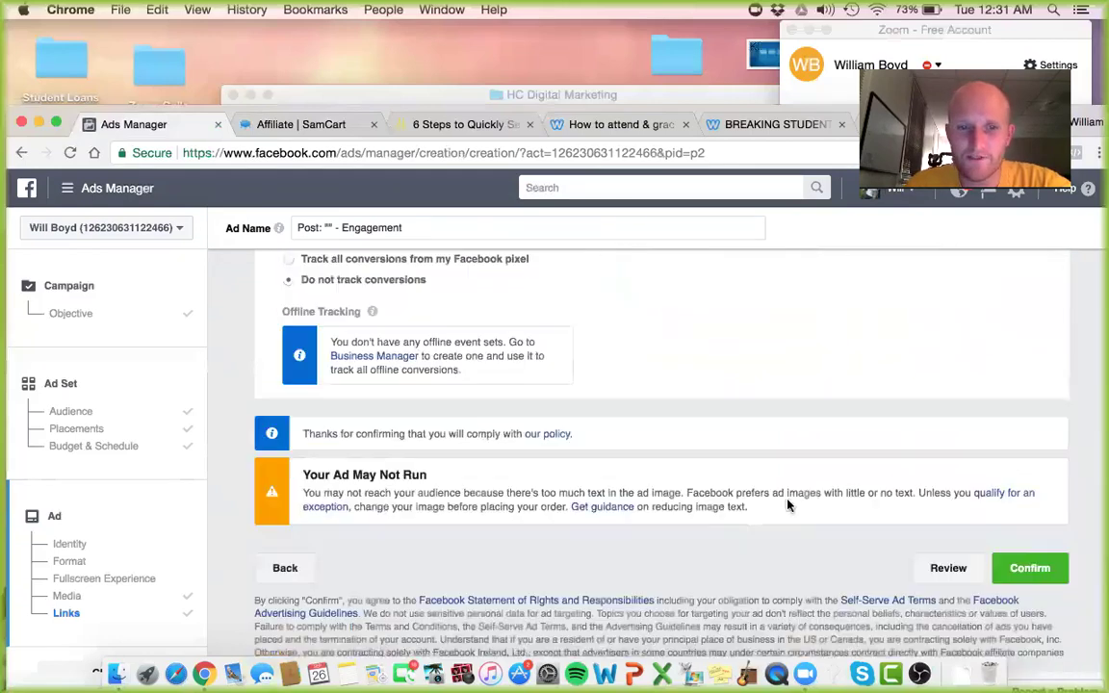
pyautogui.click(1029, 568)
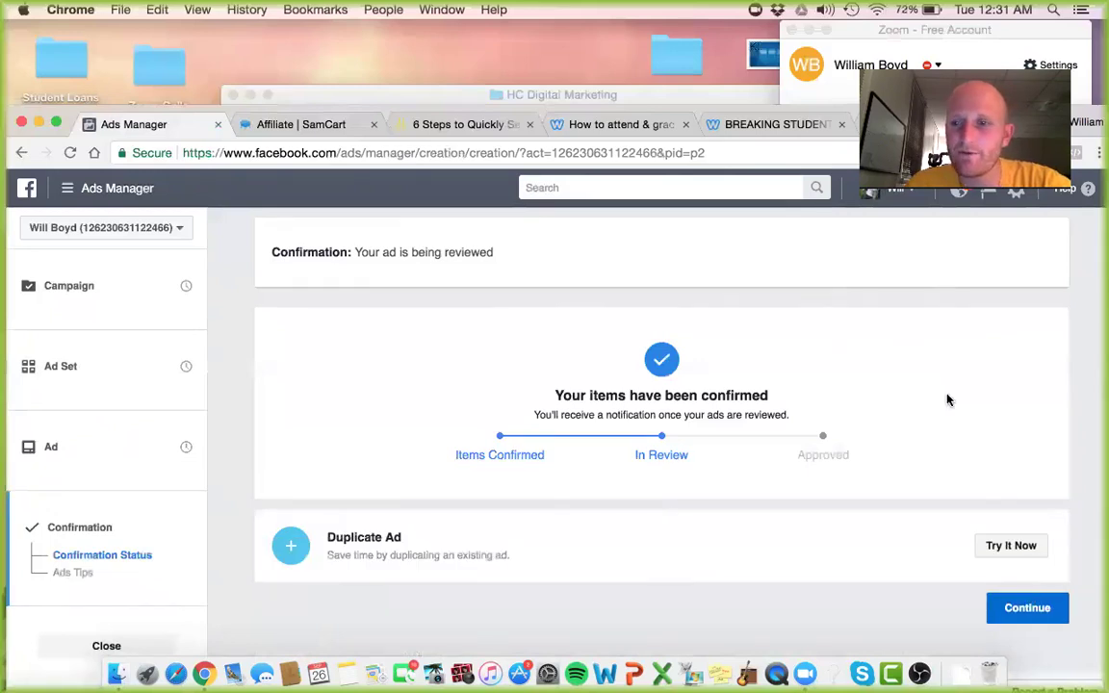
# Step: Continue past the confirmation status and Ads Tips to the campaign's ads list, and move the browser window higher on the desktop
pyautogui.click(1024, 610)
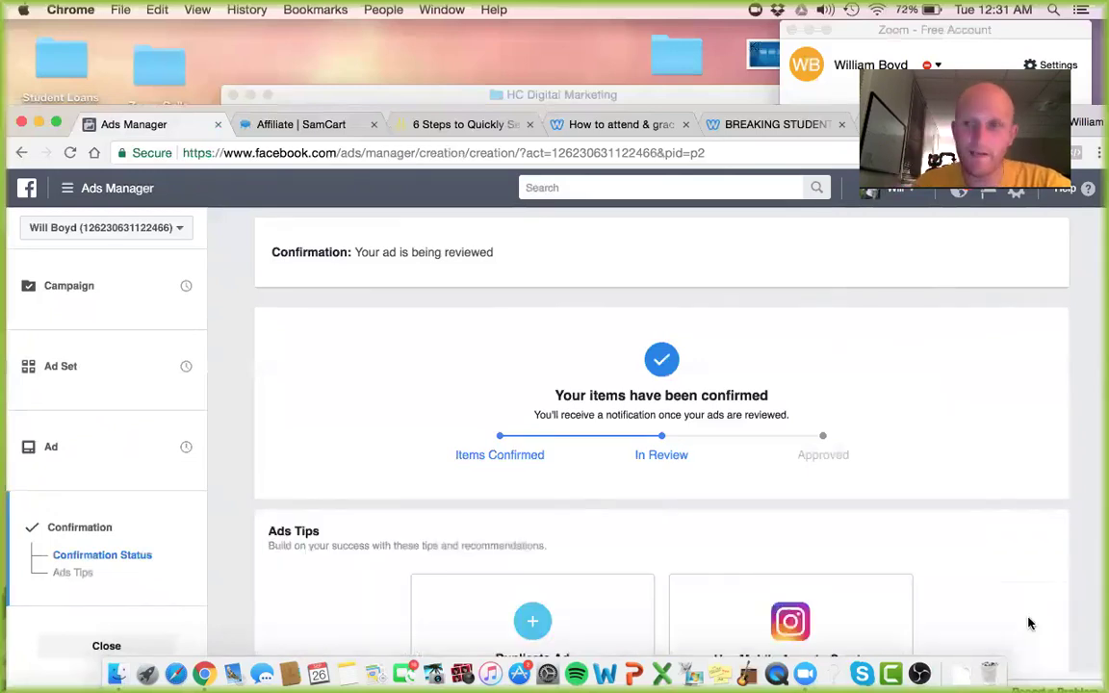
pyautogui.scroll(-1, 1028, 623)
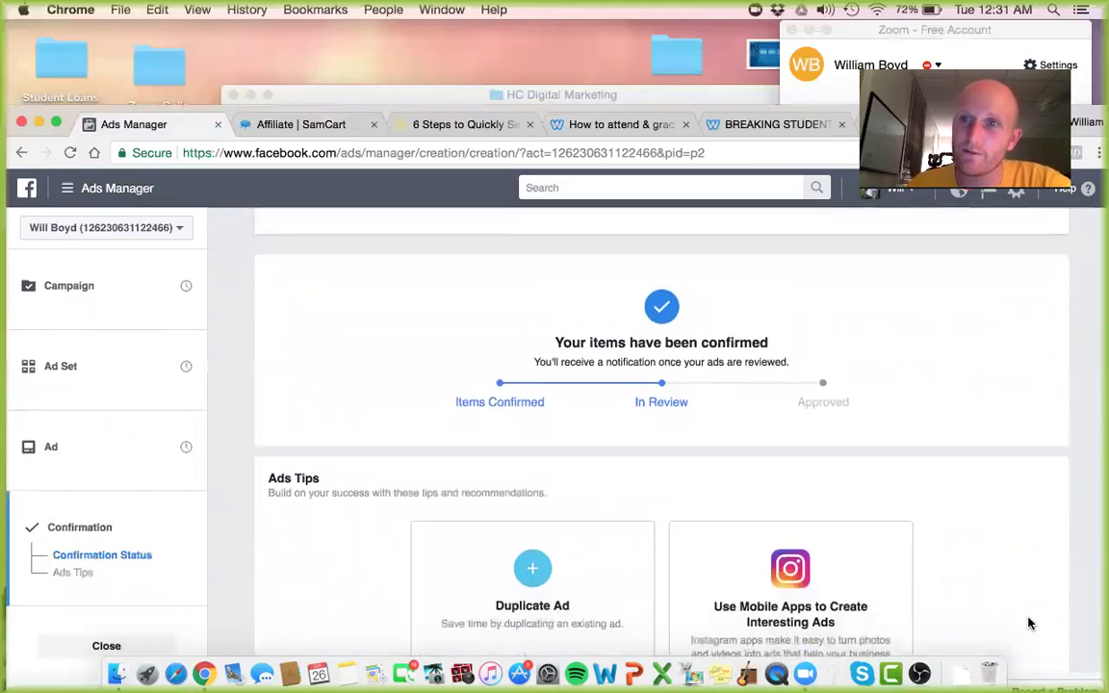
pyautogui.scroll(-2, 1027, 624)
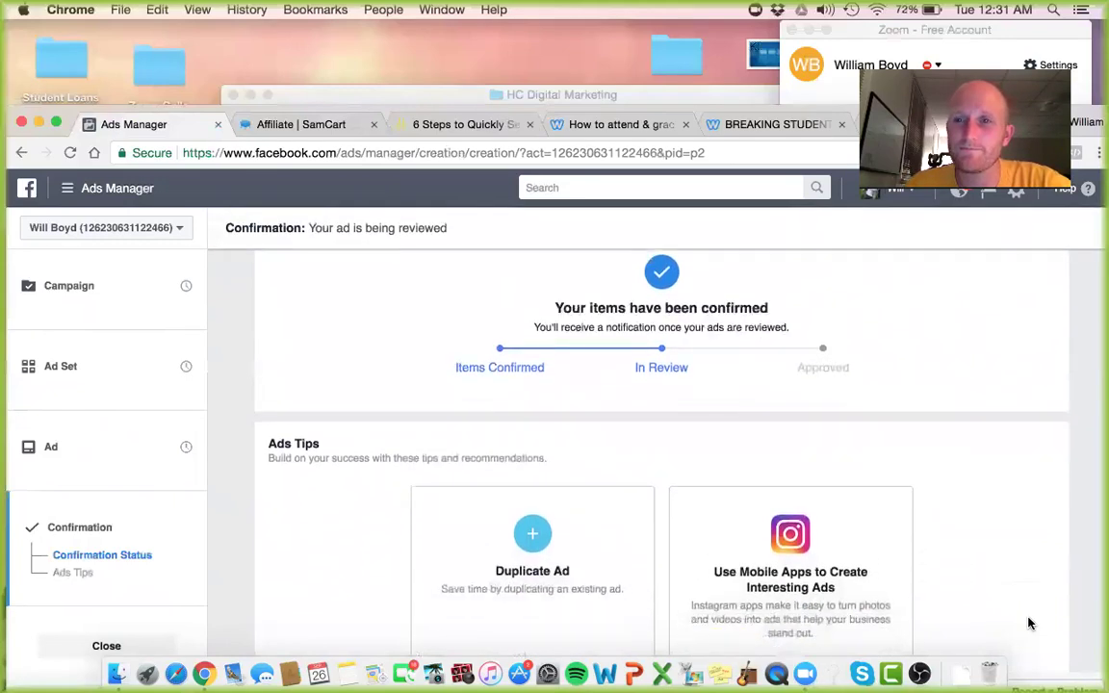
pyautogui.scroll(-3, 1027, 623)
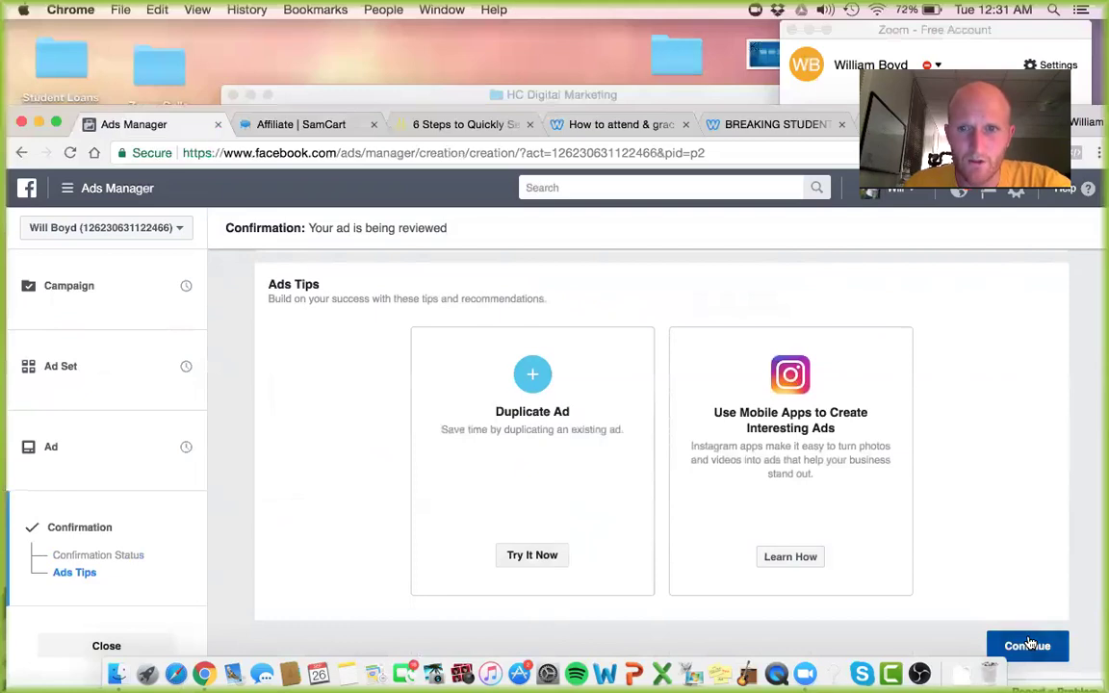
pyautogui.click(1029, 645)
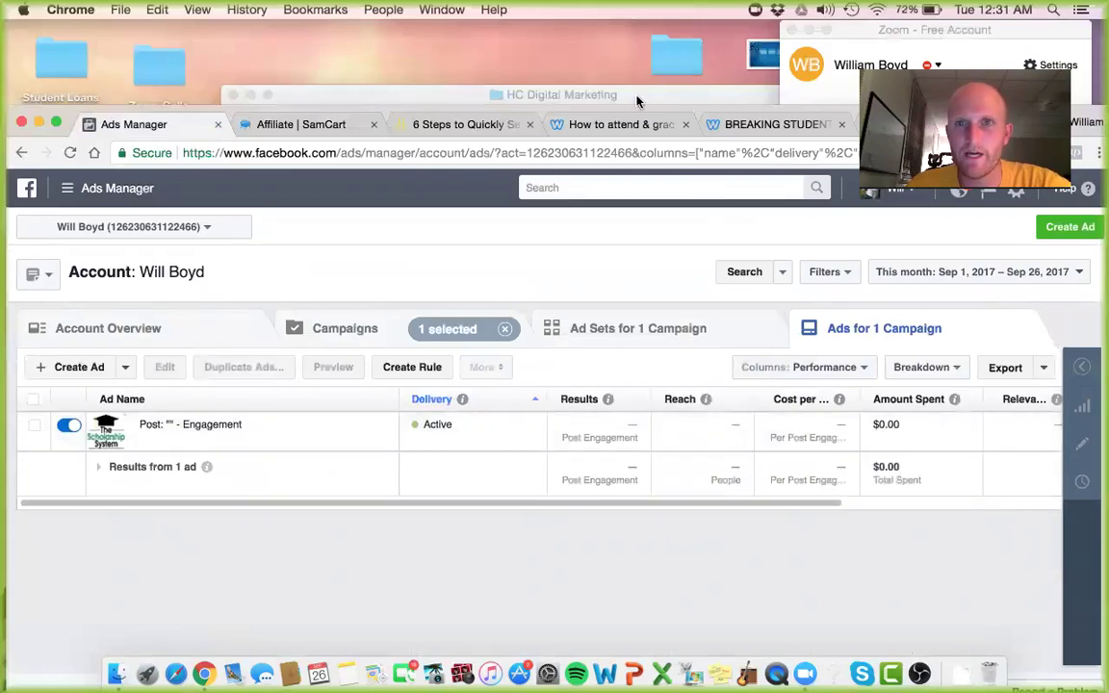
pyautogui.moveTo(634, 113); pyautogui.dragTo(627, 75)
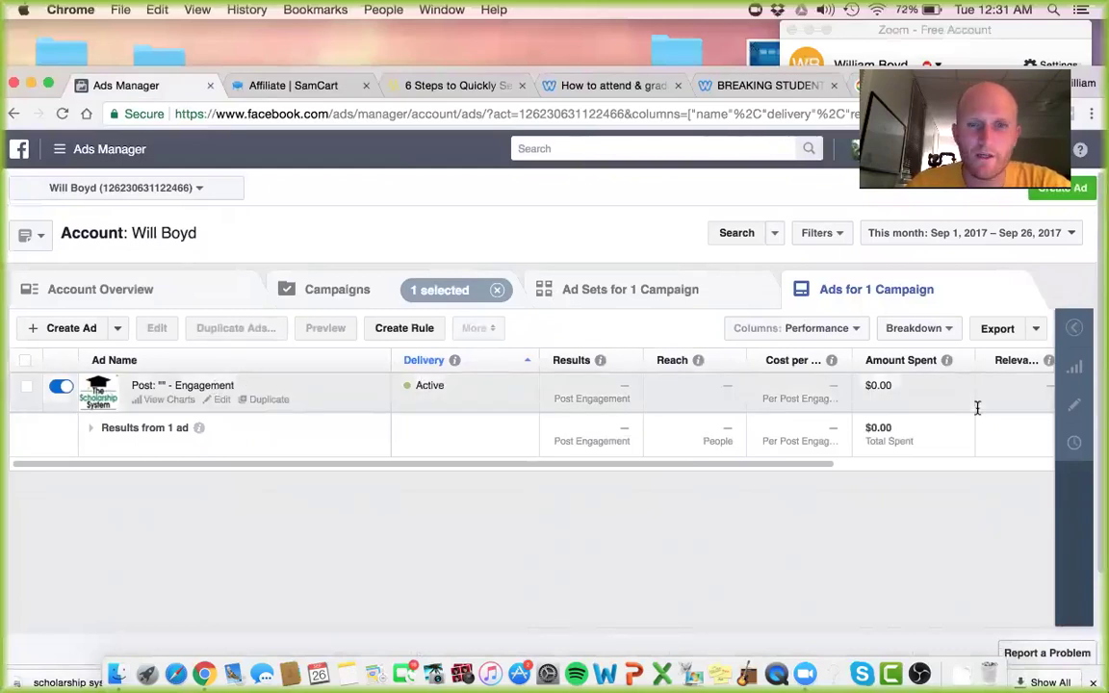
# Step: View the performance charts of the new Engagement ad and close them again
pyautogui.moveTo(946, 360)
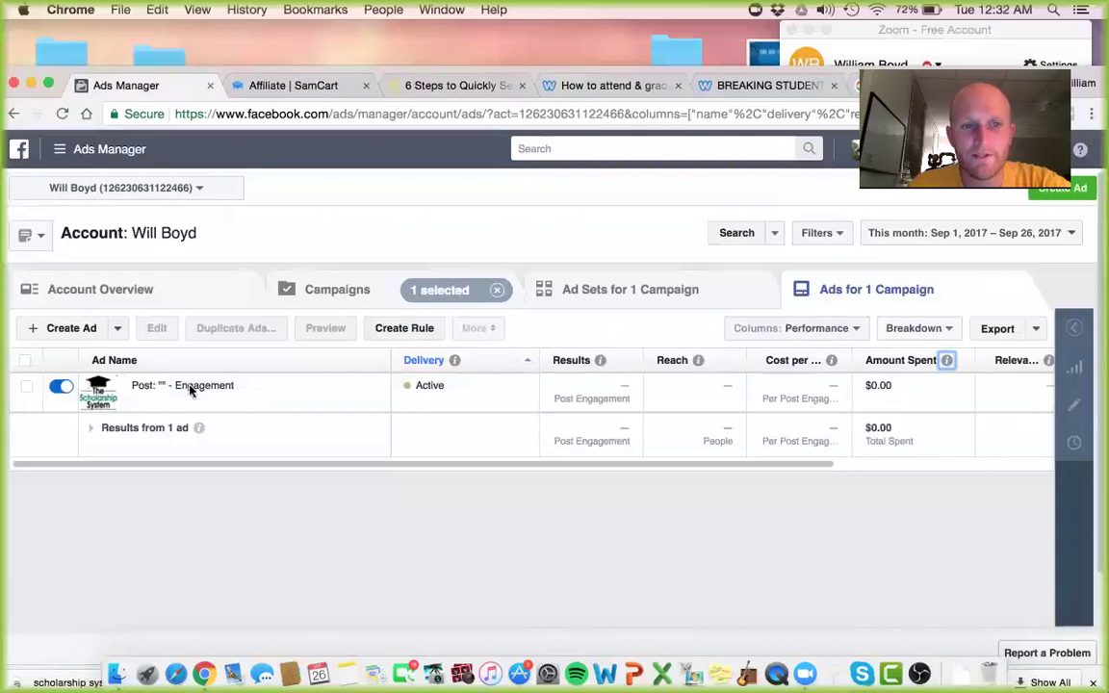
pyautogui.moveTo(190, 388)
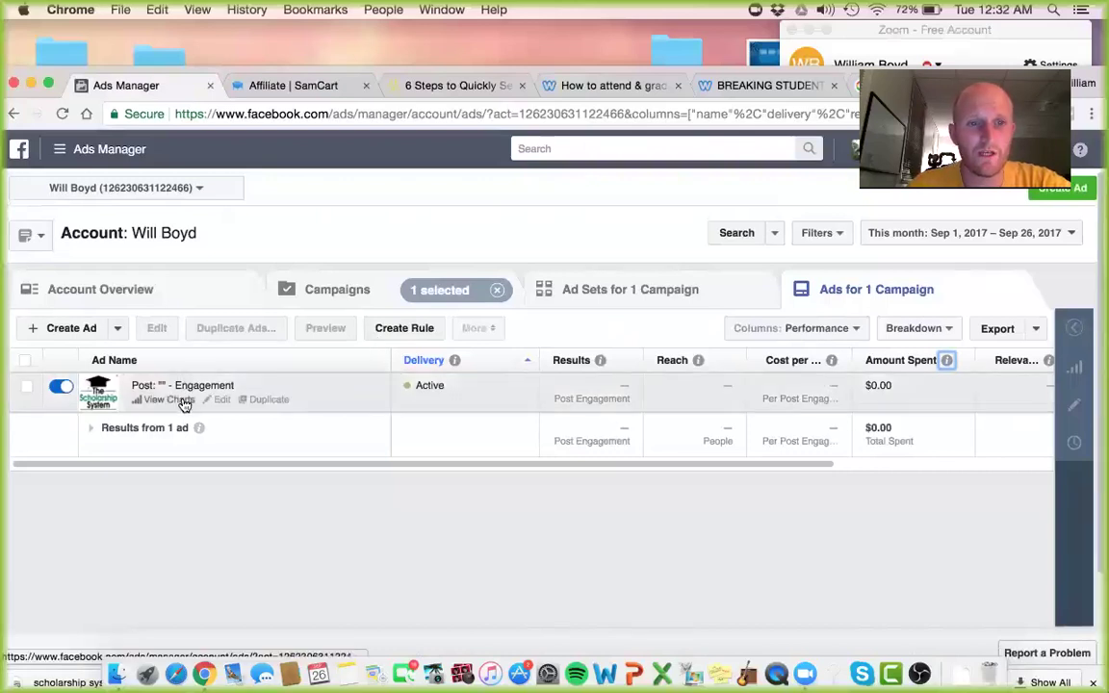
pyautogui.click(185, 402)
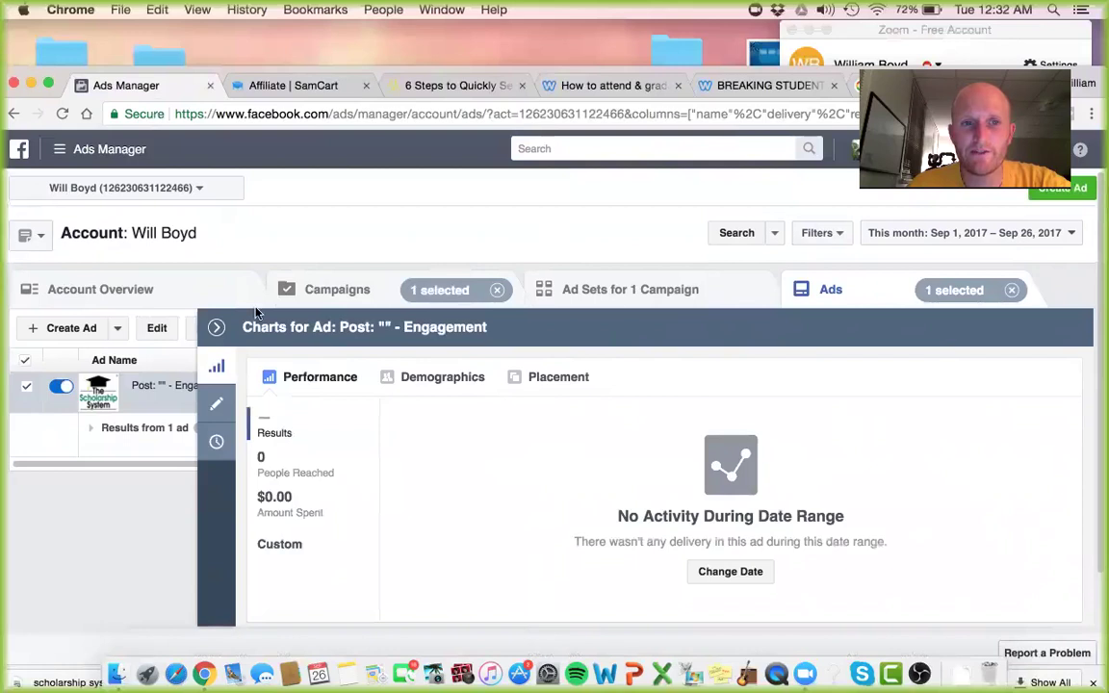
pyautogui.click(215, 327)
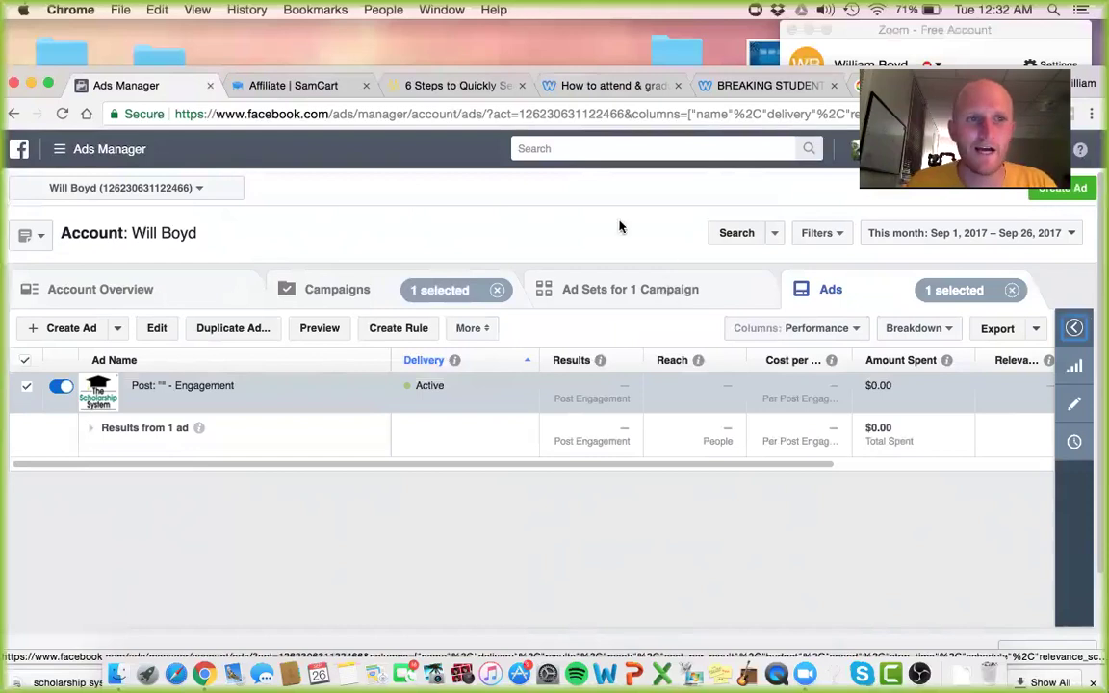
# Step: Check the account overview for this month and open the Scholarship System Promo campaign's ad sets from the campaigns list
pyautogui.click(125, 289)
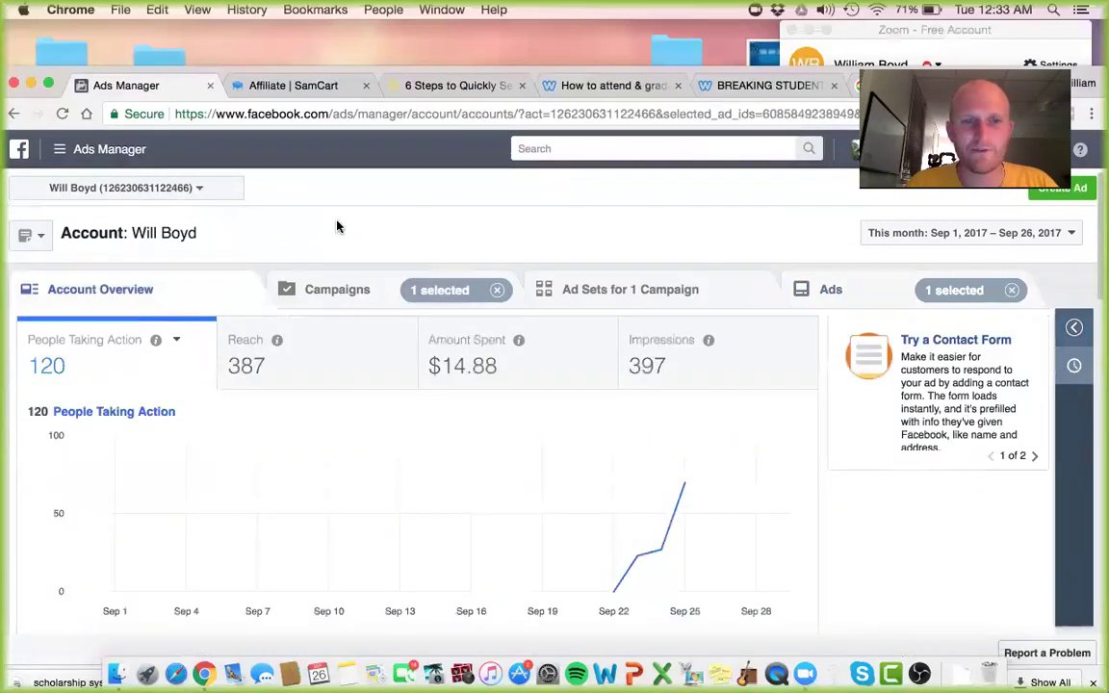
pyautogui.scroll(-3, 312, 283)
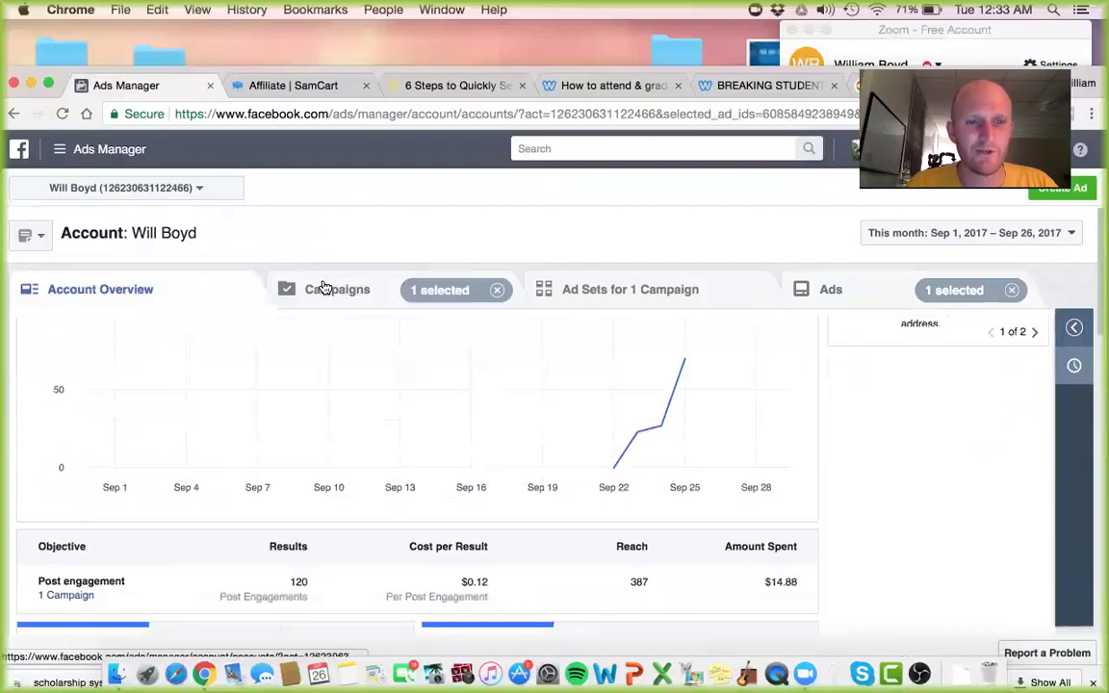
pyautogui.click(324, 288)
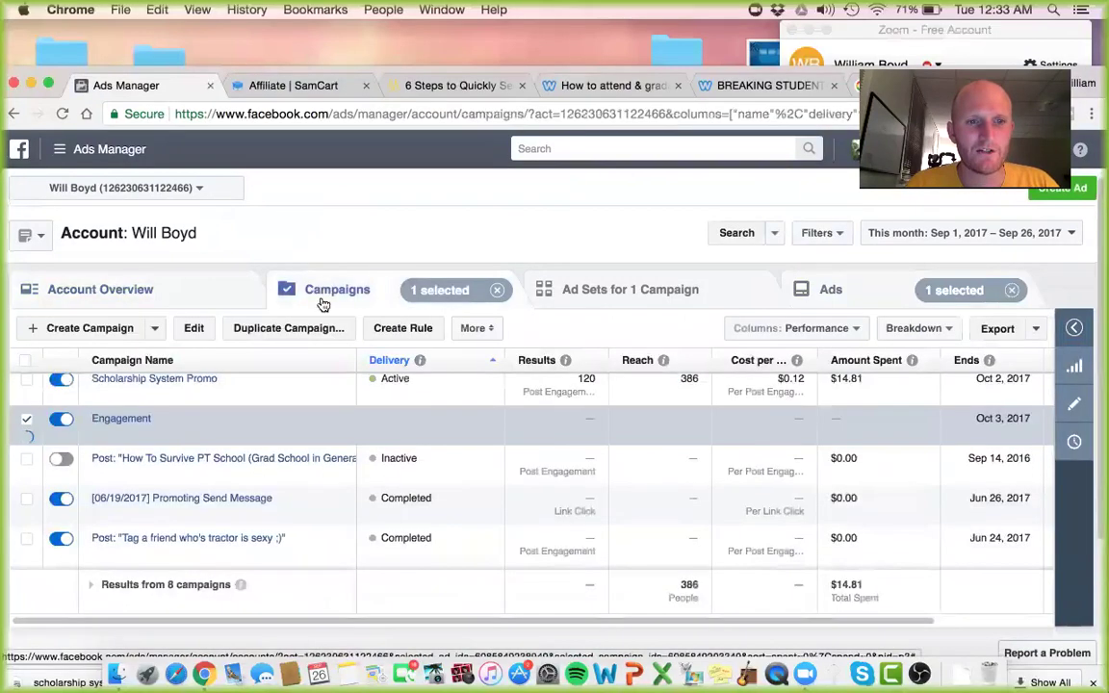
pyautogui.scroll(-2, 250, 411)
pyautogui.scroll(2, 241, 433)
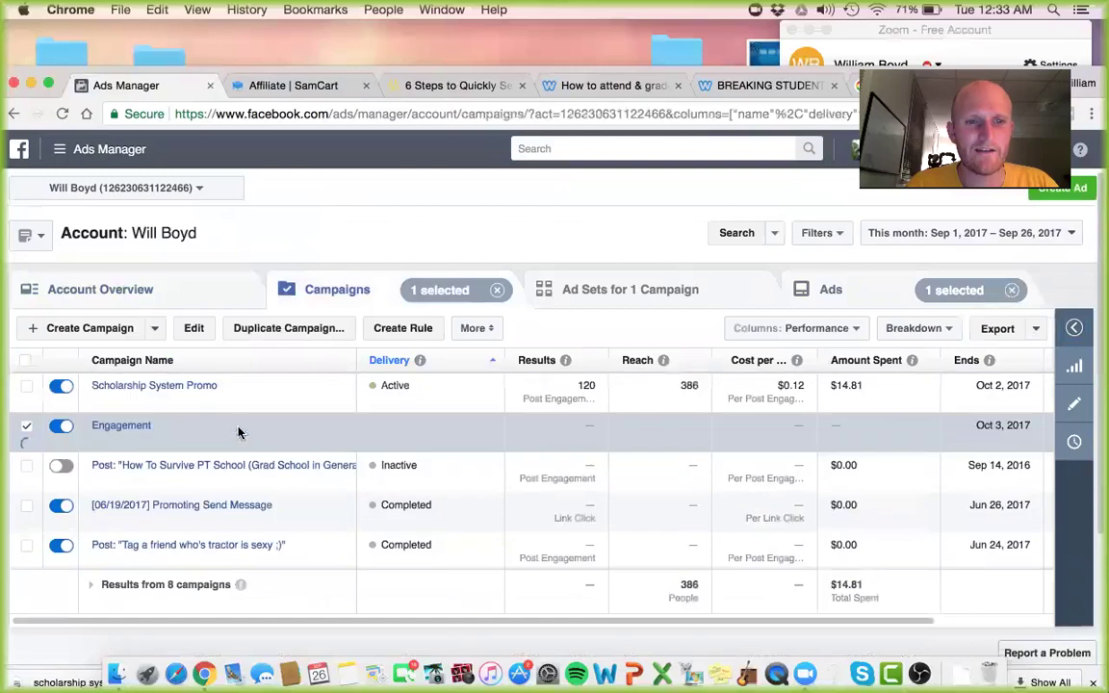
pyautogui.click(140, 386)
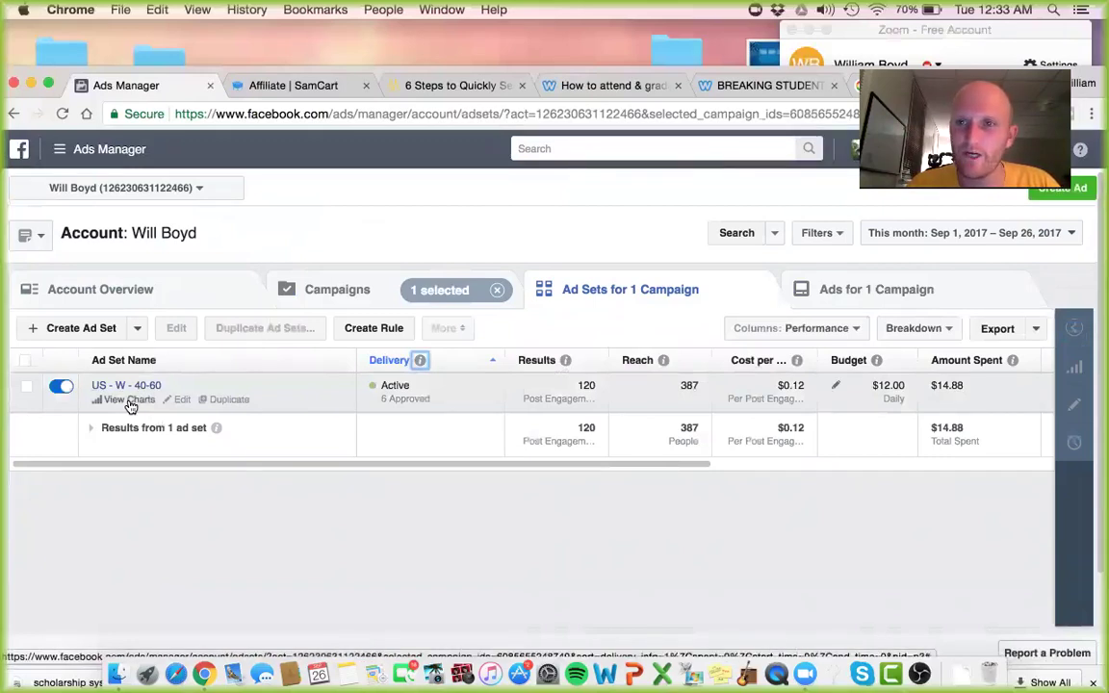
# Step: View the performance charts of the US - W - 40-60 ad set and close them again
pyautogui.click(130, 401)
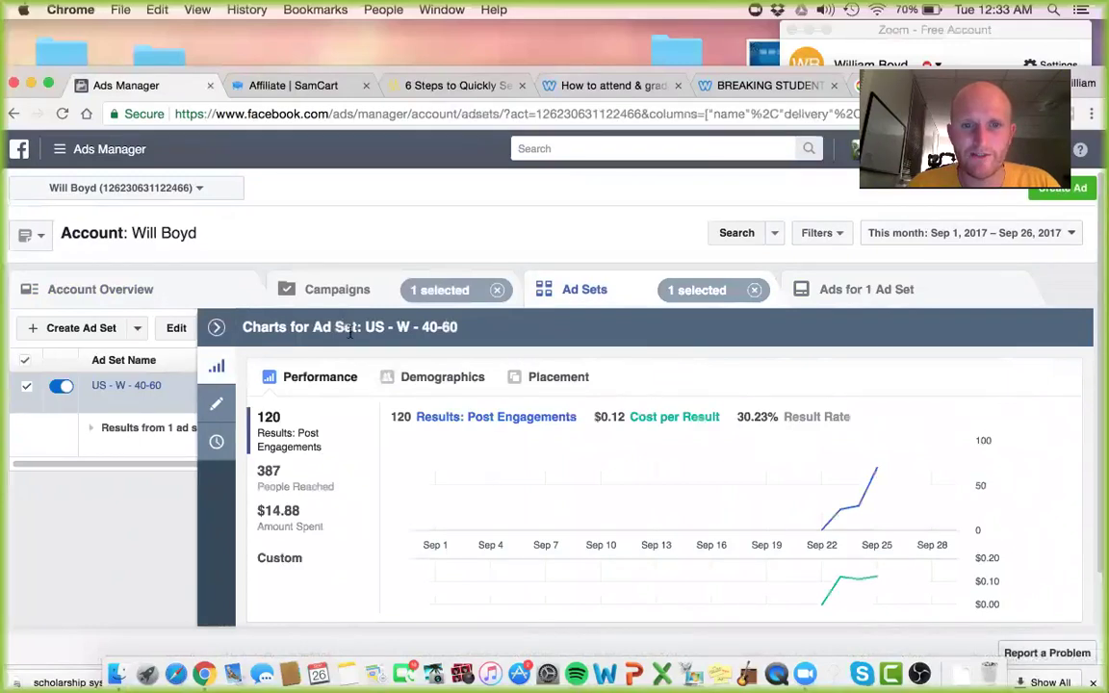
pyautogui.click(216, 328)
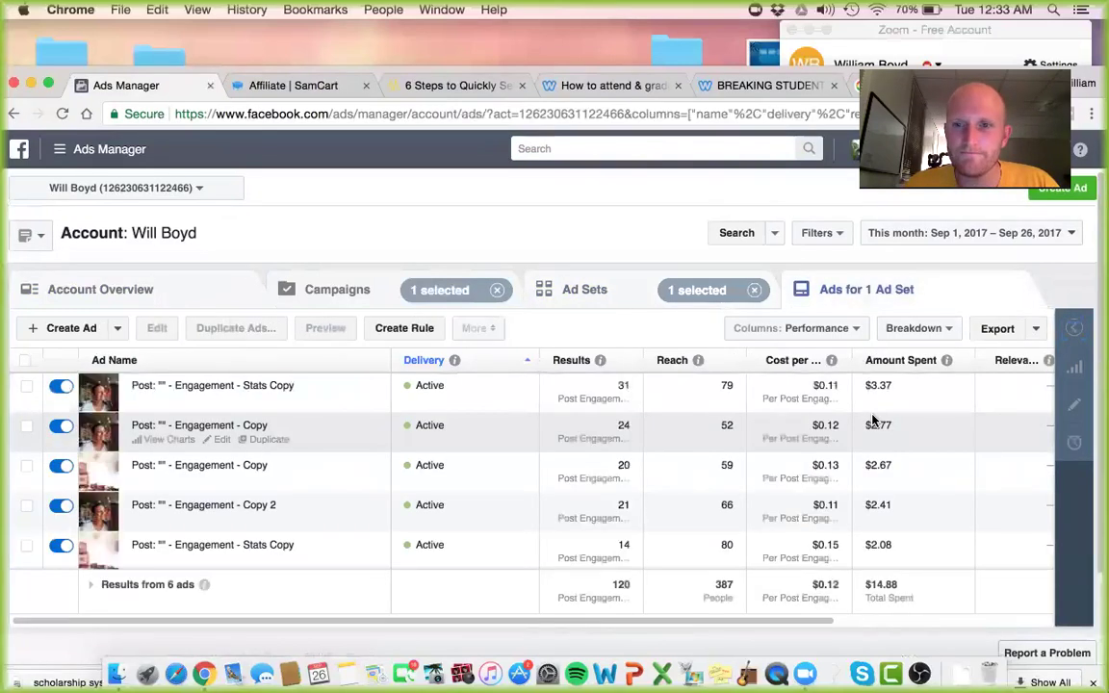
# Step: Examine the cost, amount spent and relevance columns for the ads in the US - W - 40-60 ad set, and reopen its ads list
pyautogui.hscroll(2, 871, 420)
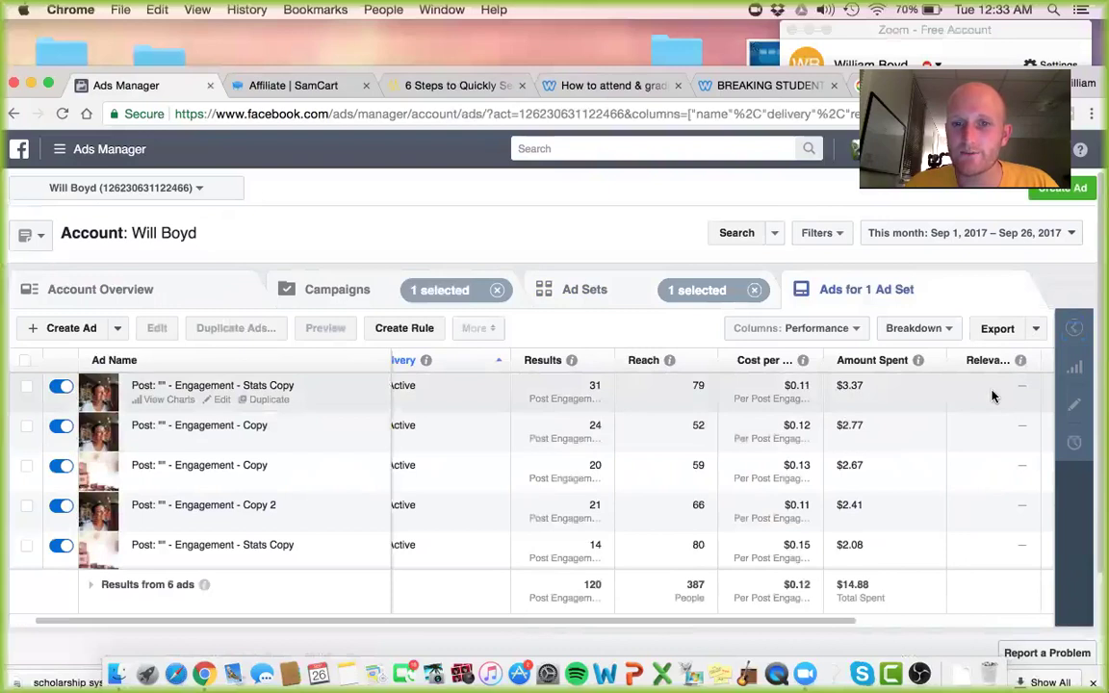
pyautogui.hscroll(-2, 728, 445)
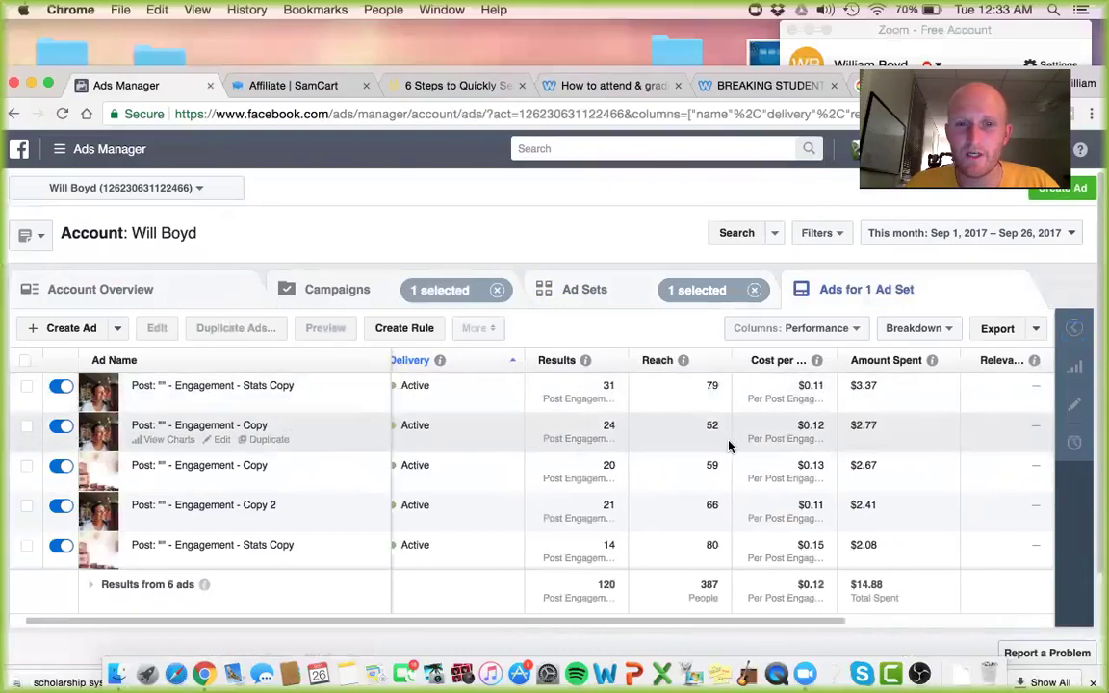
pyautogui.hscroll(-5, 729, 445)
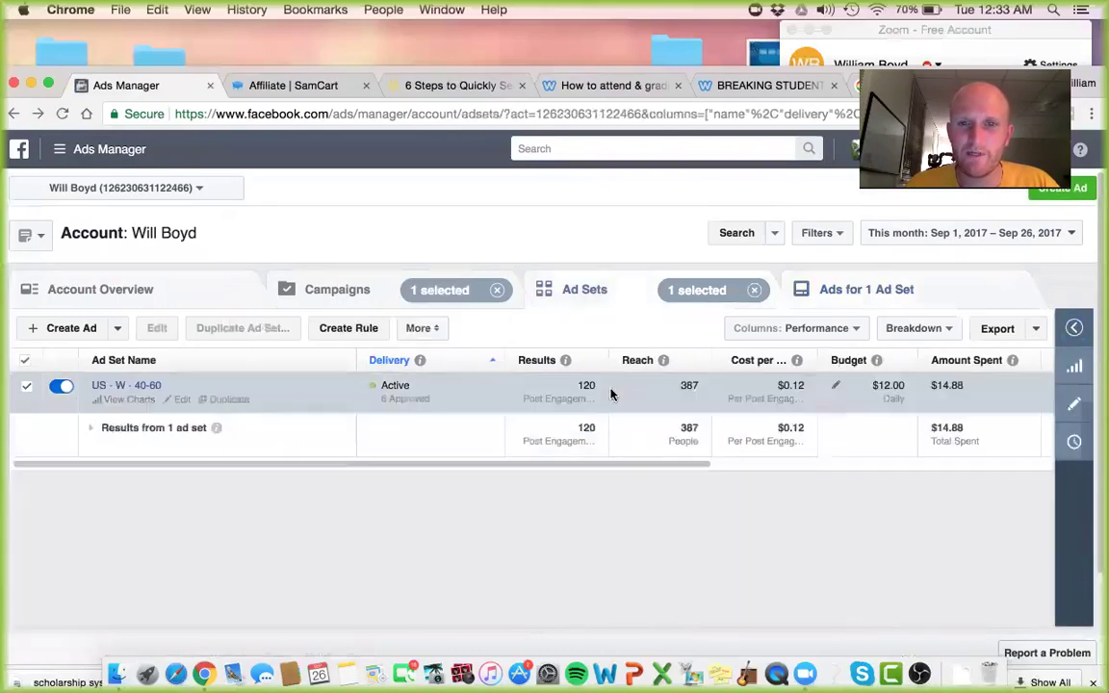
pyautogui.click(154, 392)
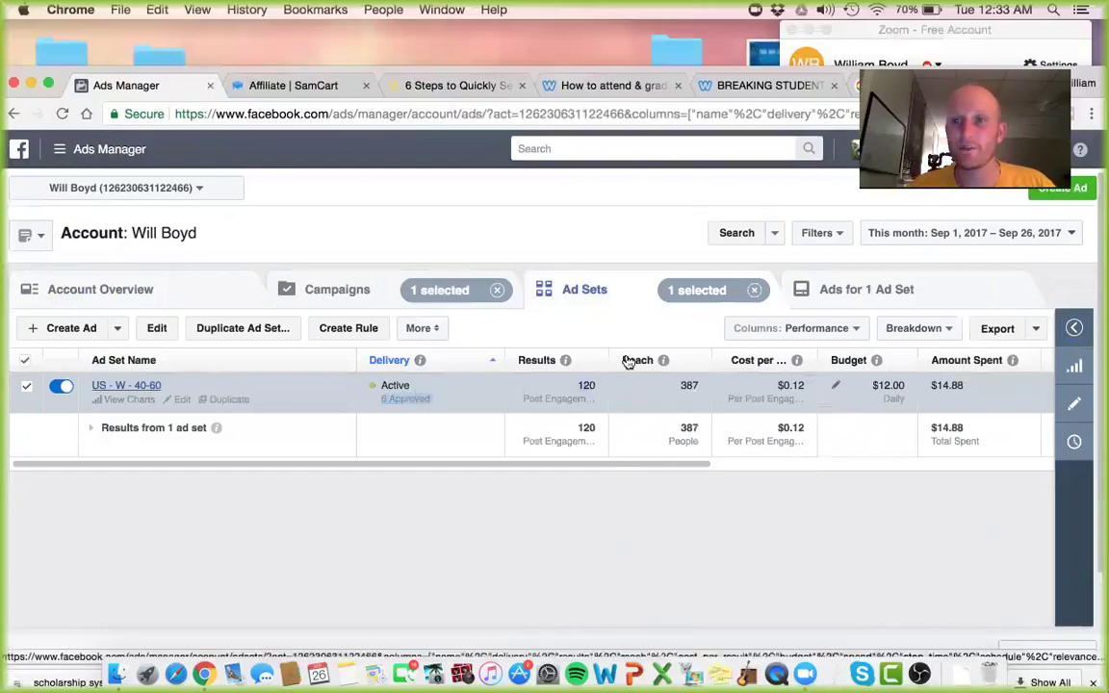